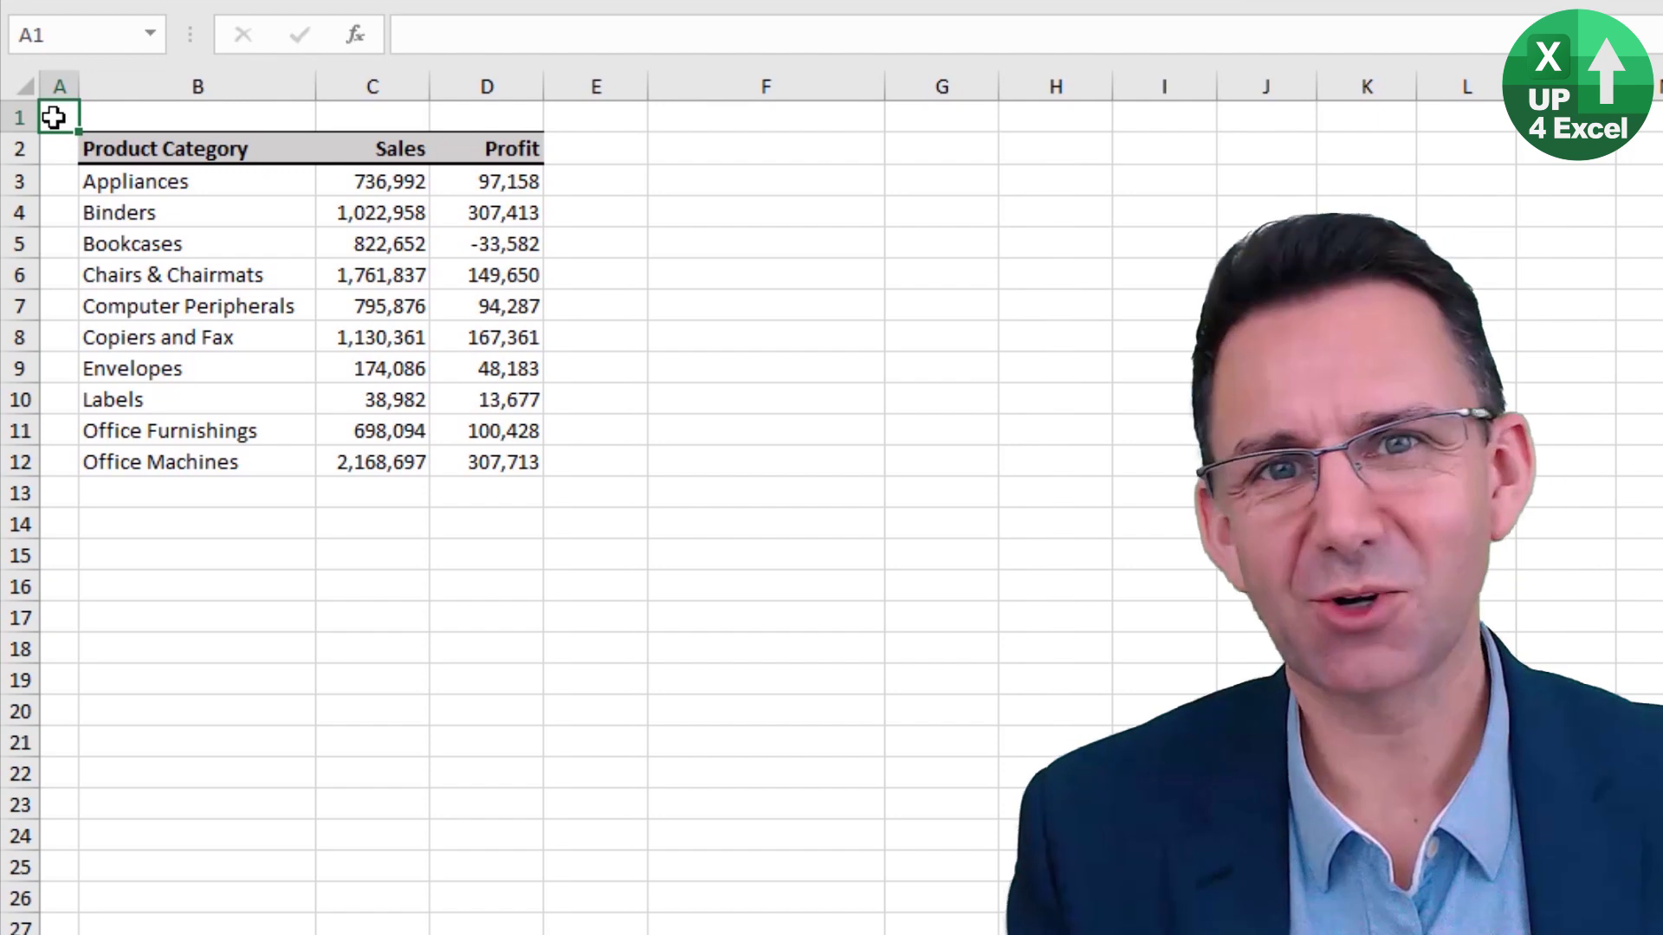
Select the entire worksheet, starting from the empty cell G7
click(959, 299)
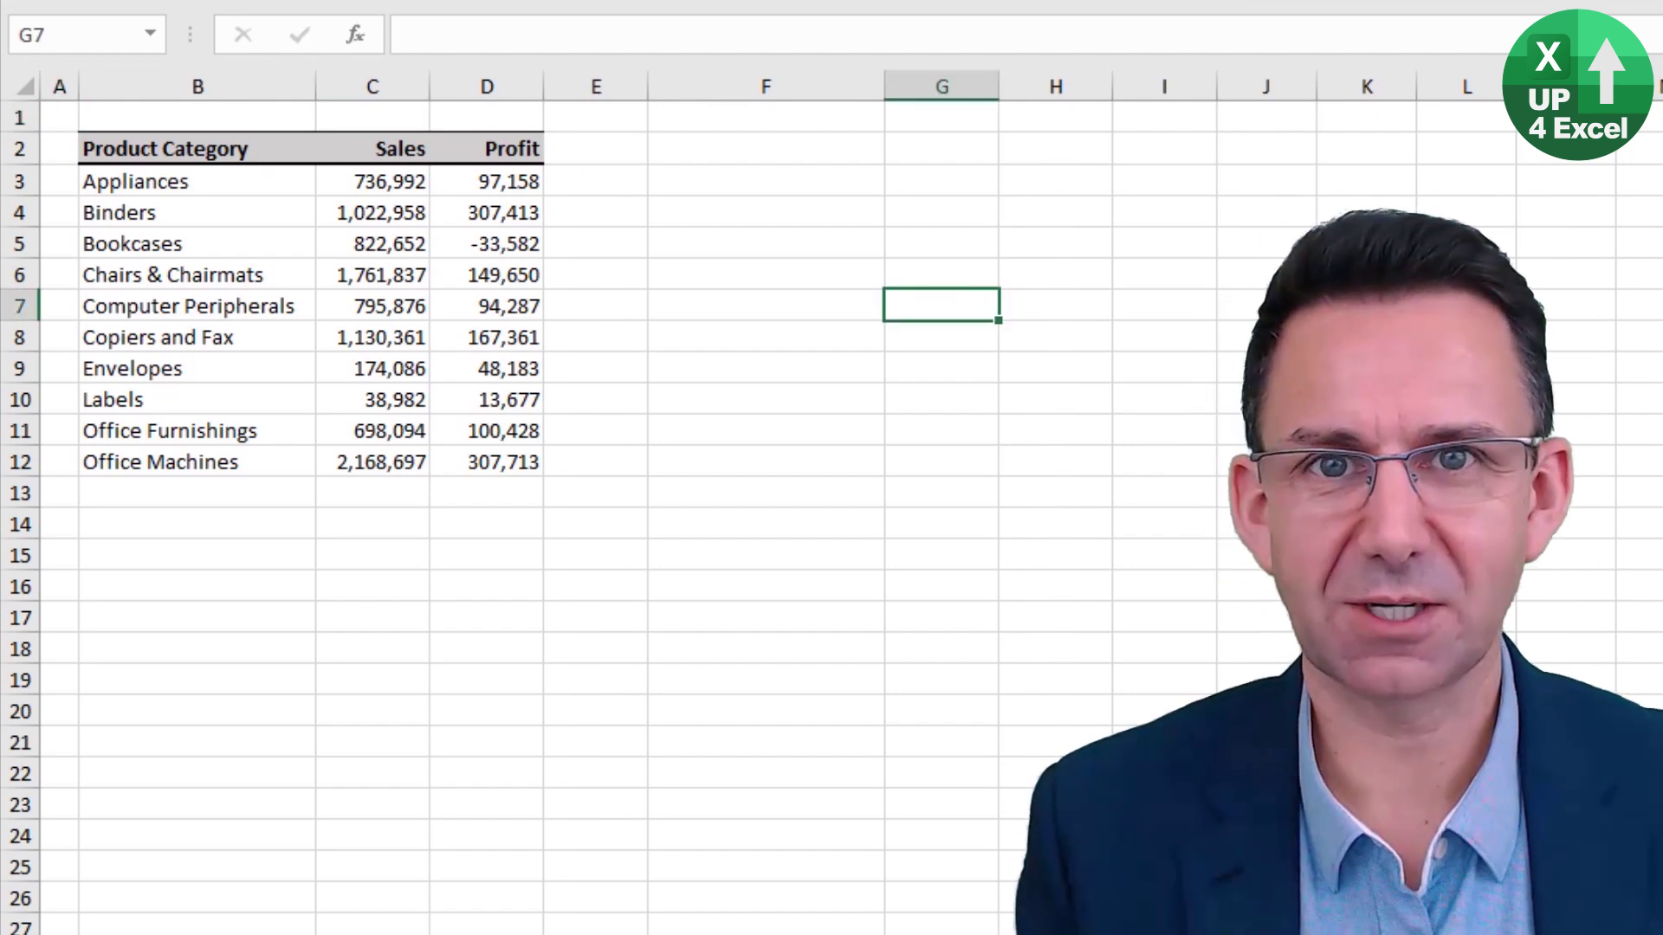
key(ctrl+a)
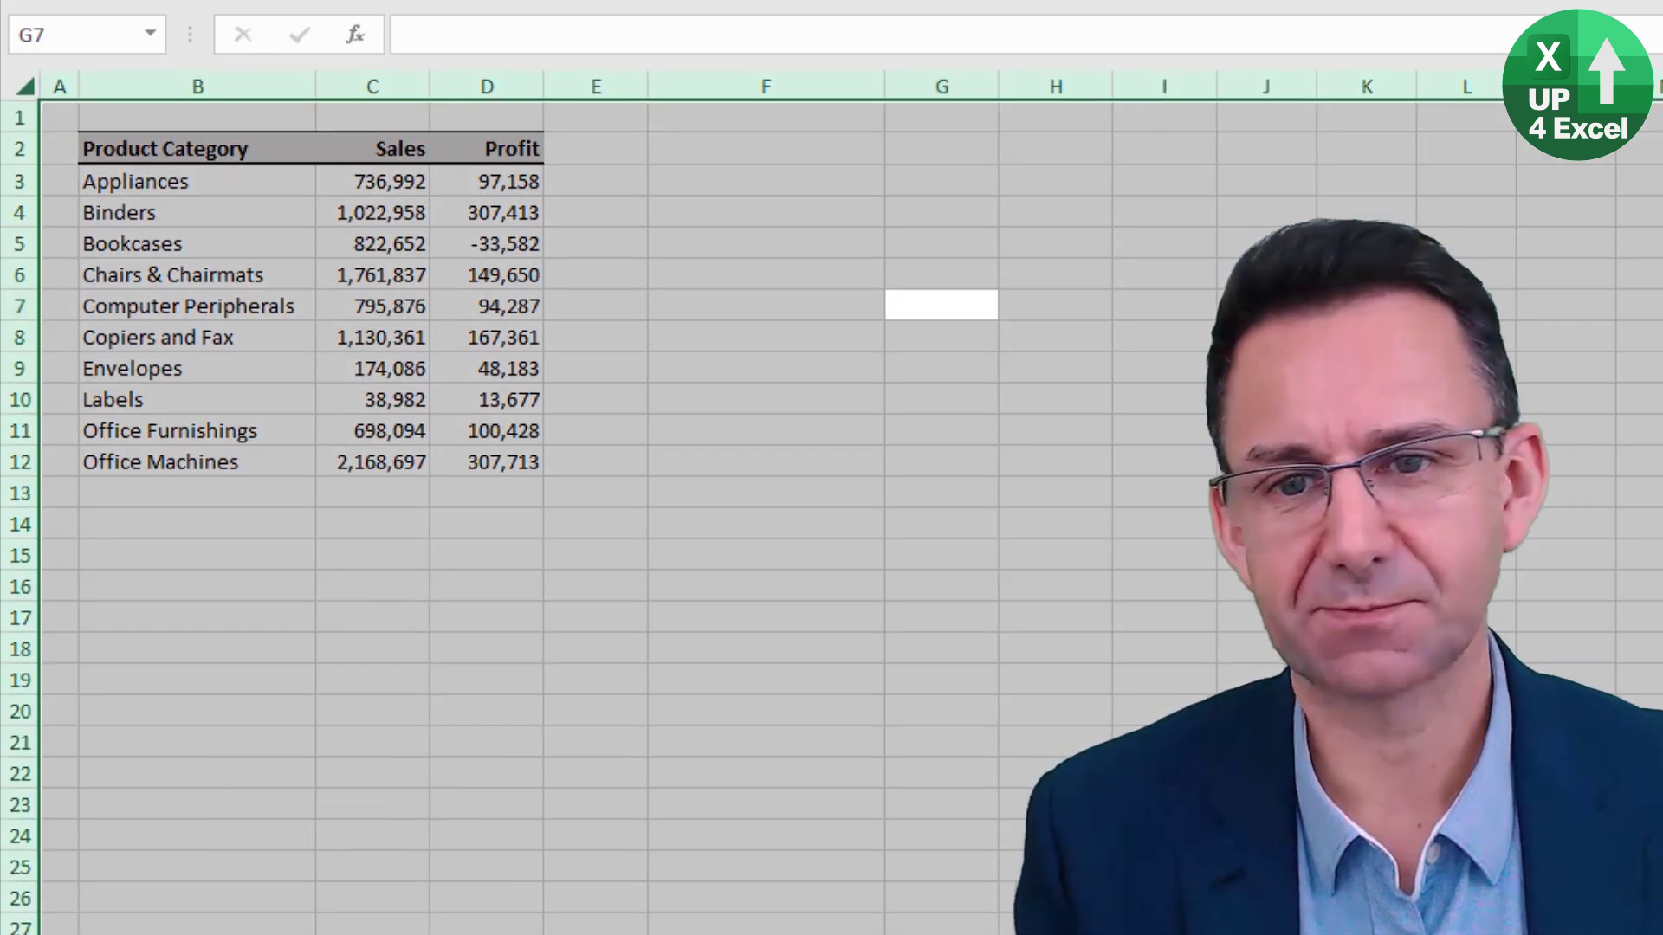
Select the whole product sales table in B2:D12 and move it so that it starts at cell F2
click(378, 248)
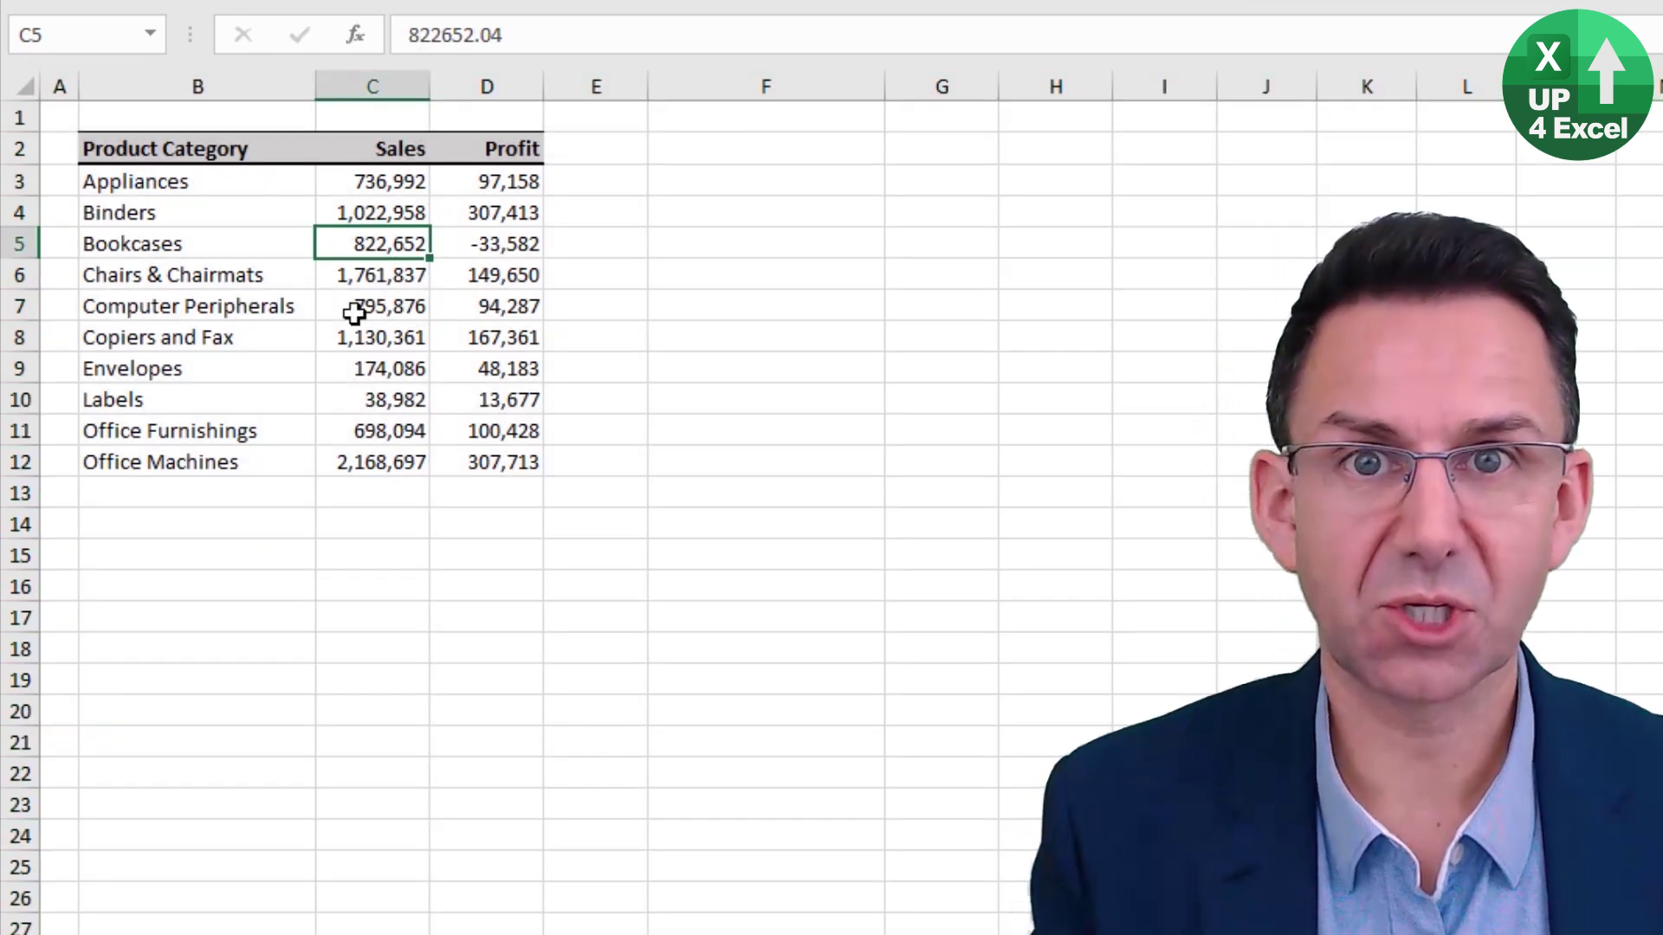
key(ctrl+a)
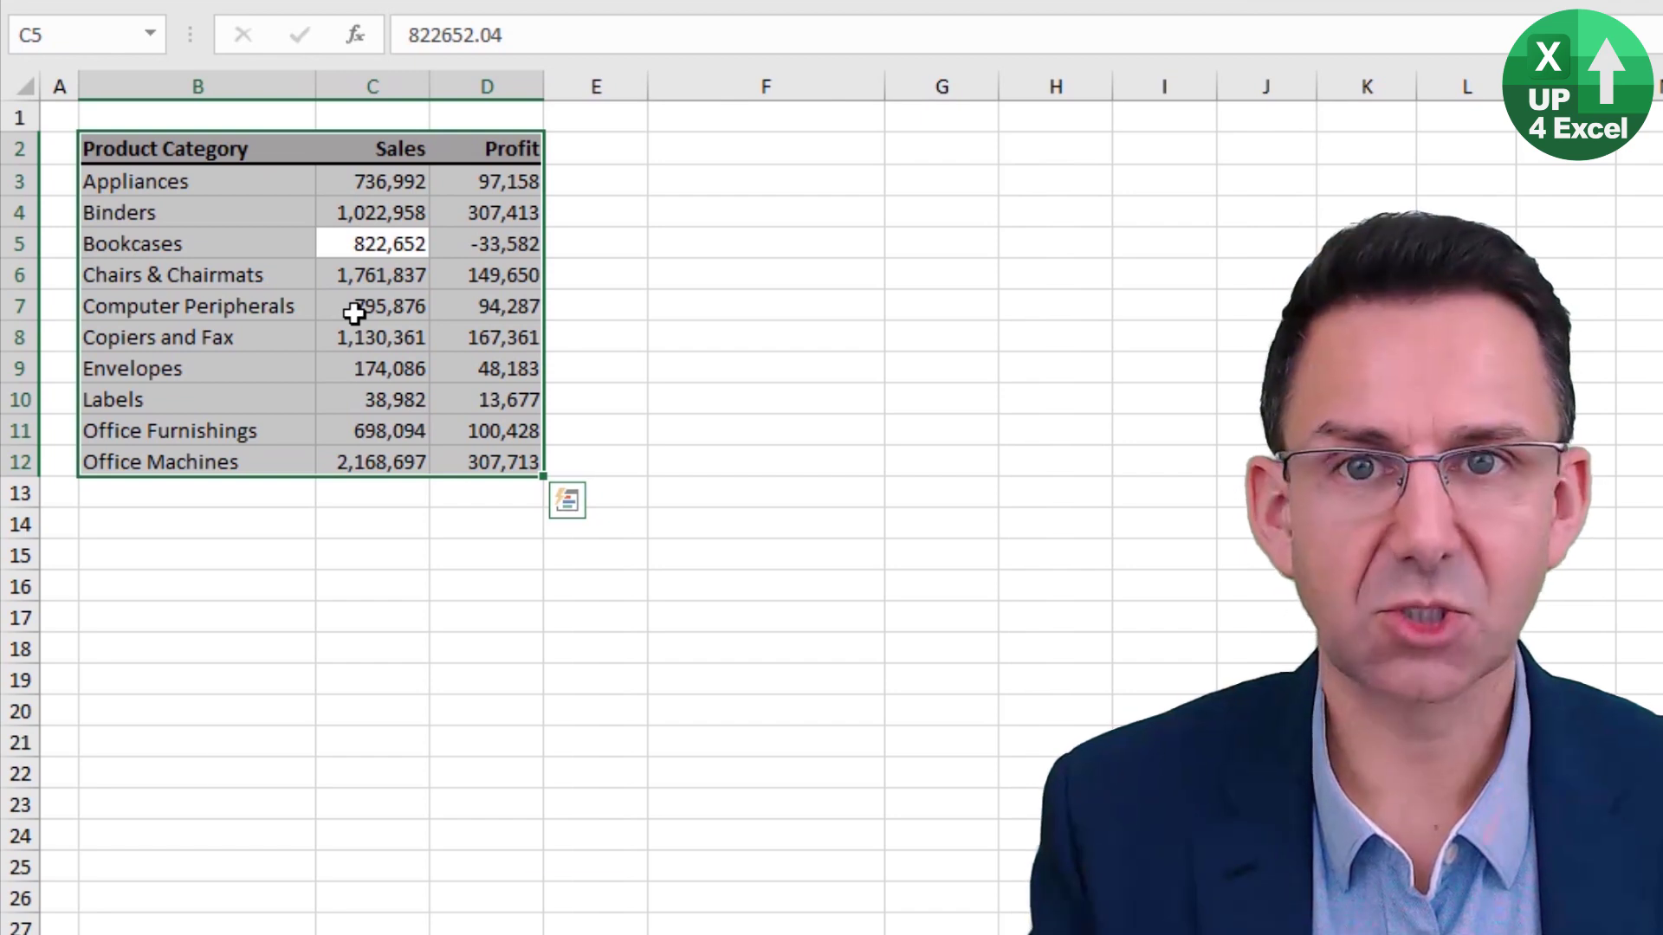
key(ctrl+x)
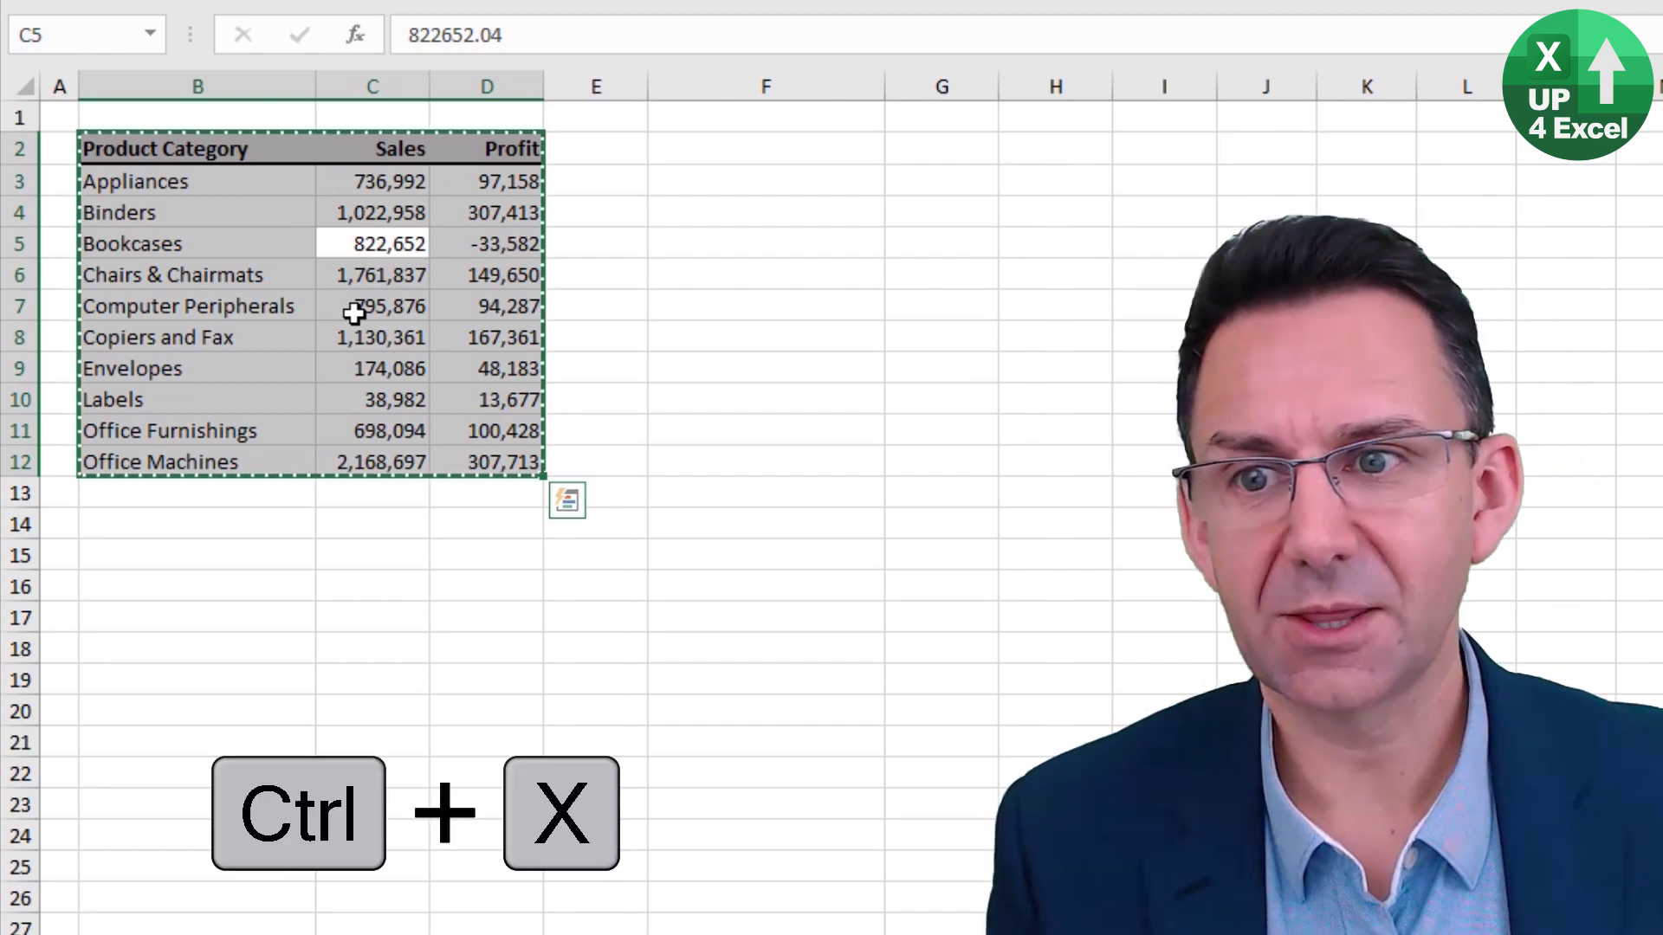
click(776, 156)
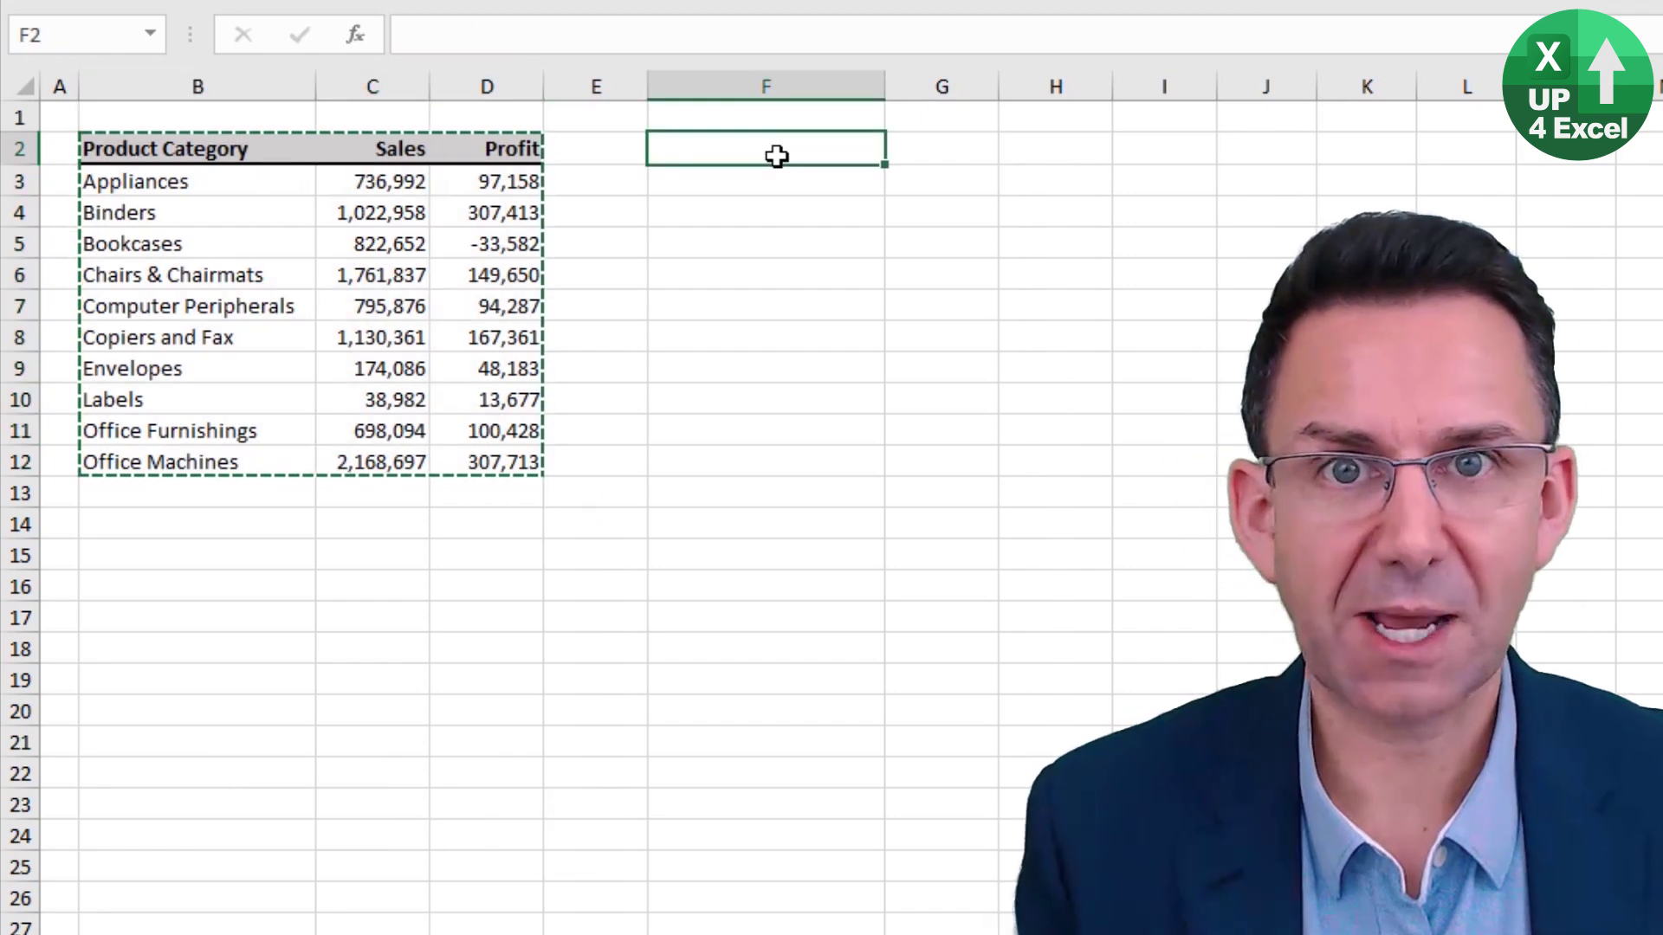
key(ctrl+v)
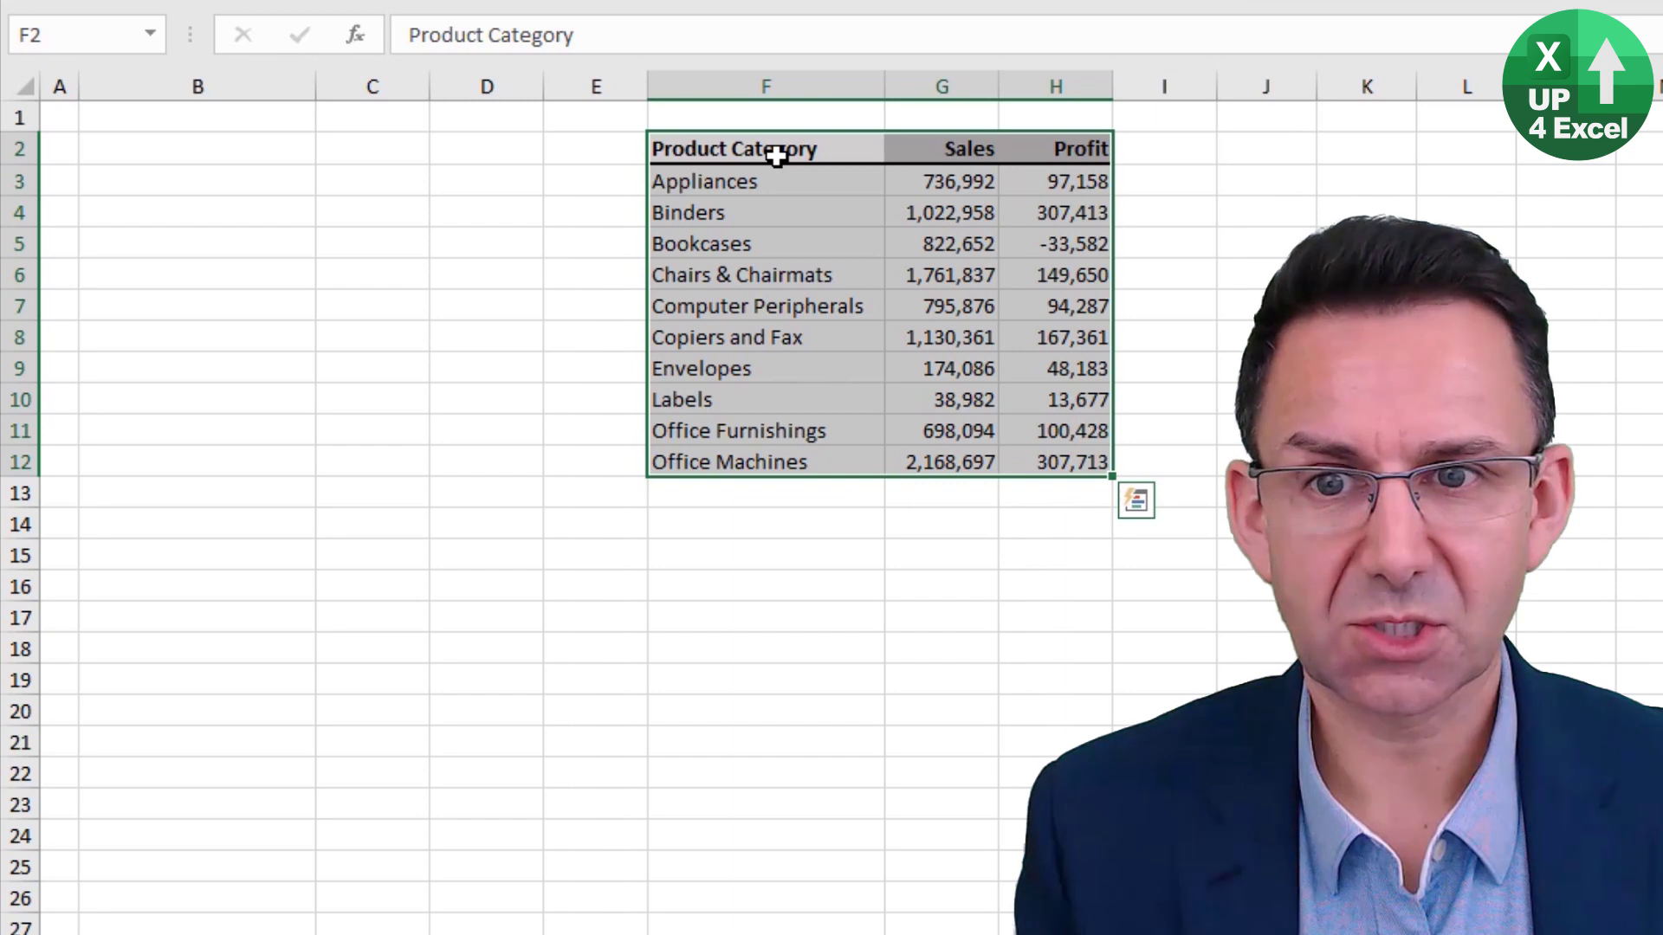
Copy the table at F2 and paste the duplicate at cell B2, clearing the copy marker
key(ctrl+c)
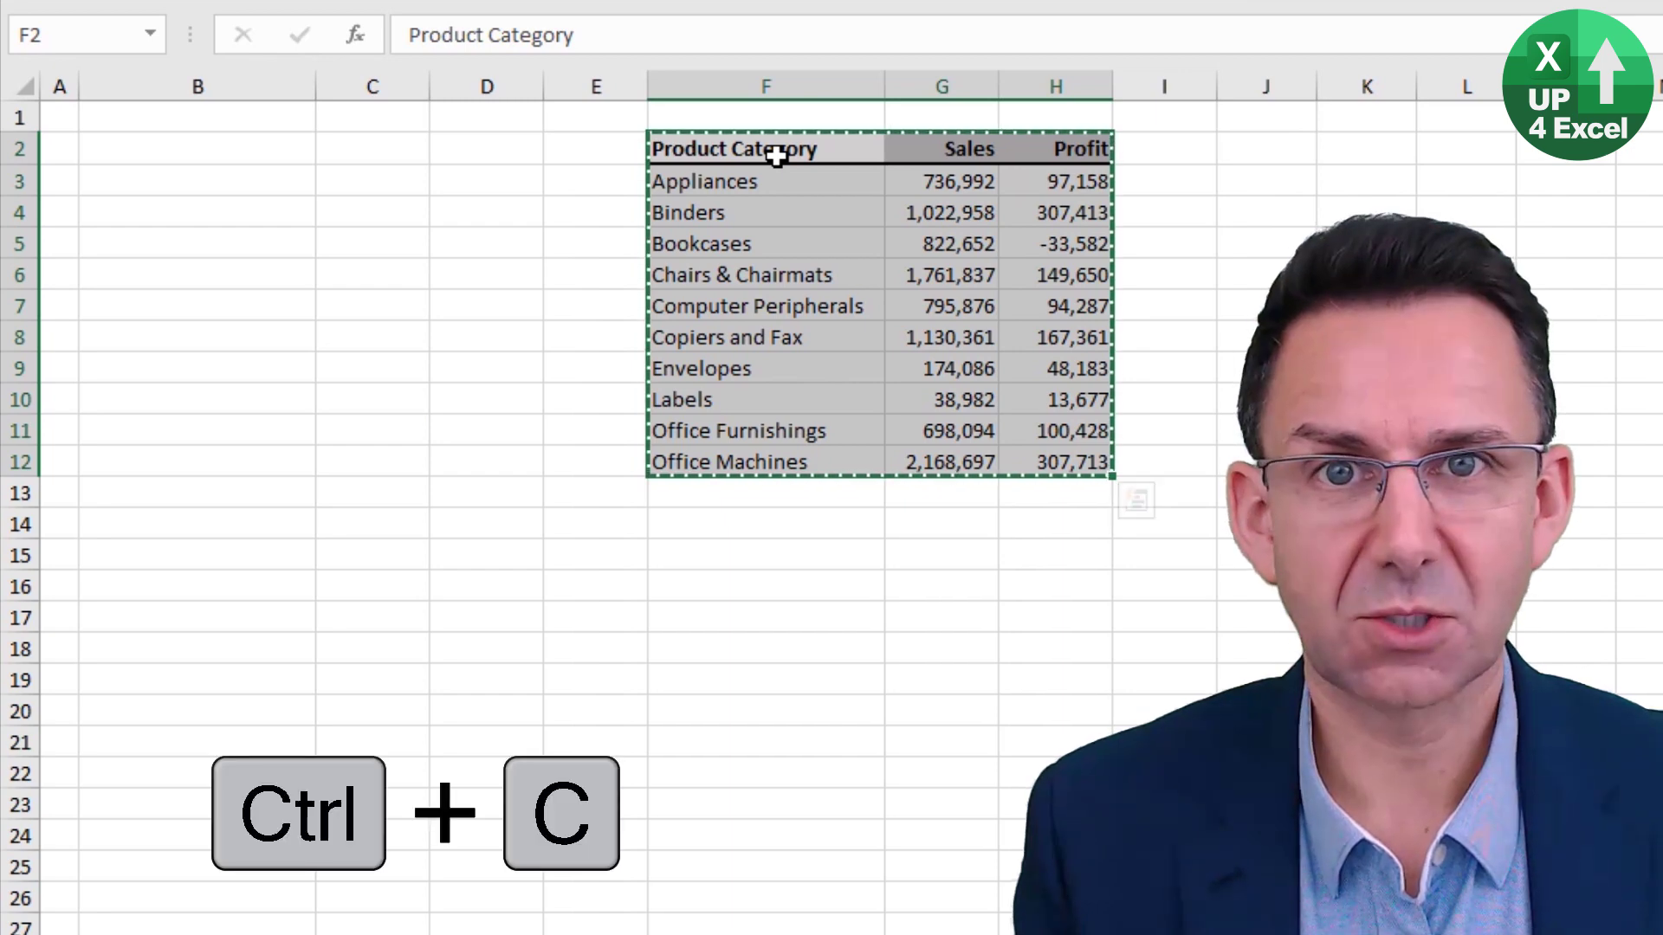
click(181, 149)
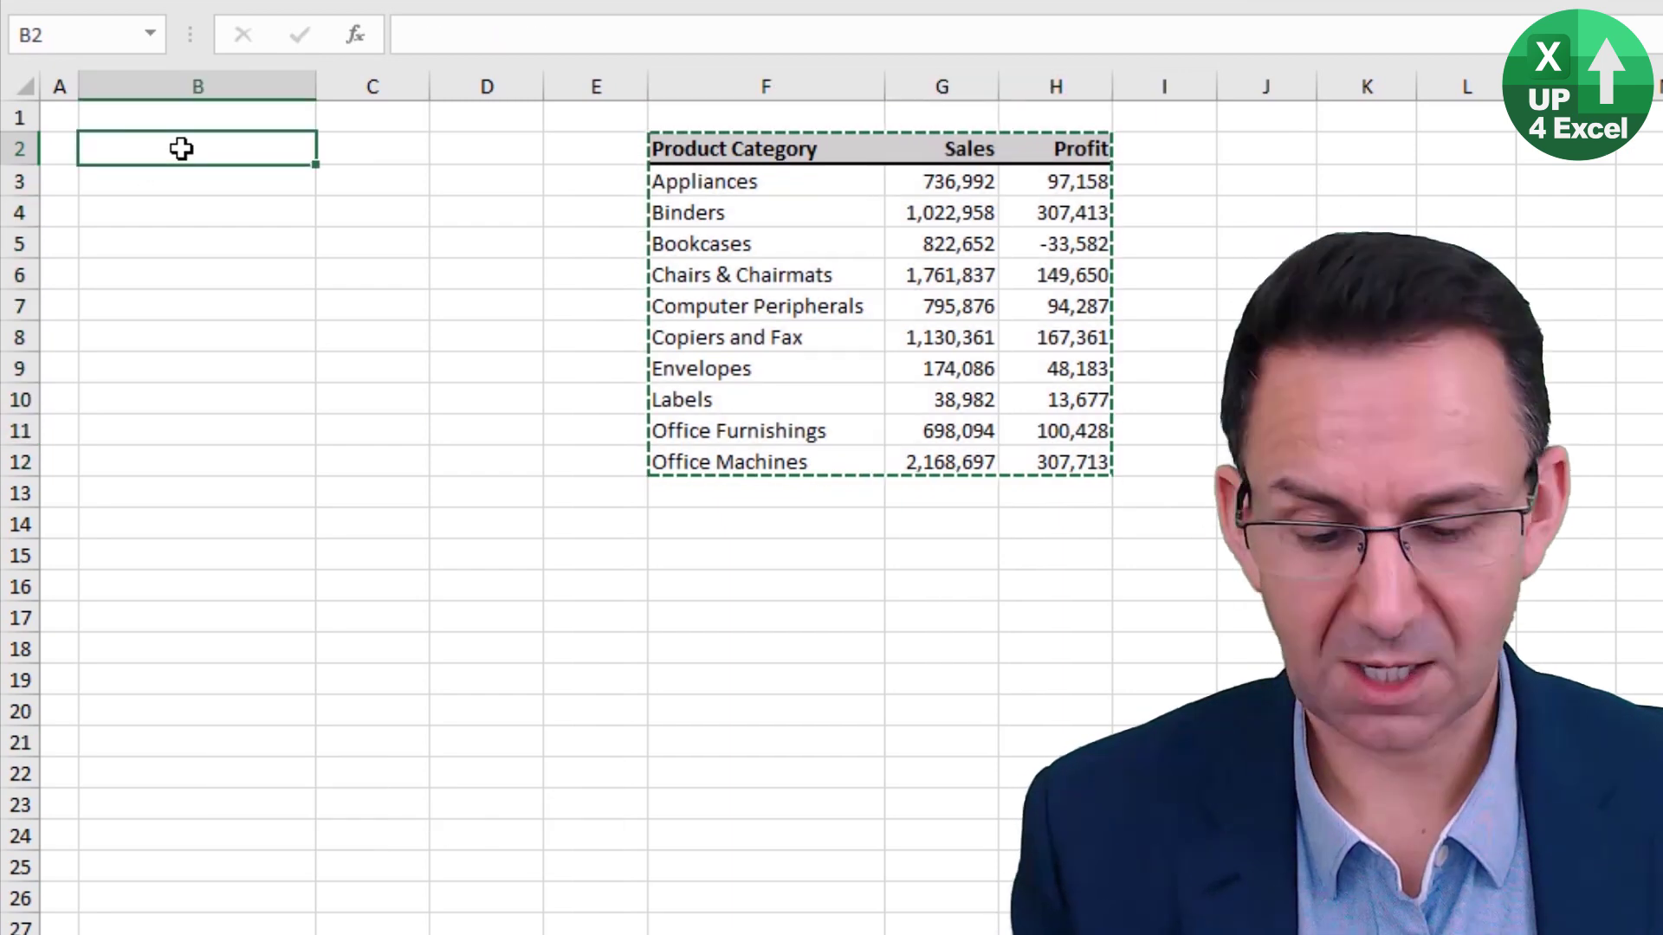
key(ctrl+v)
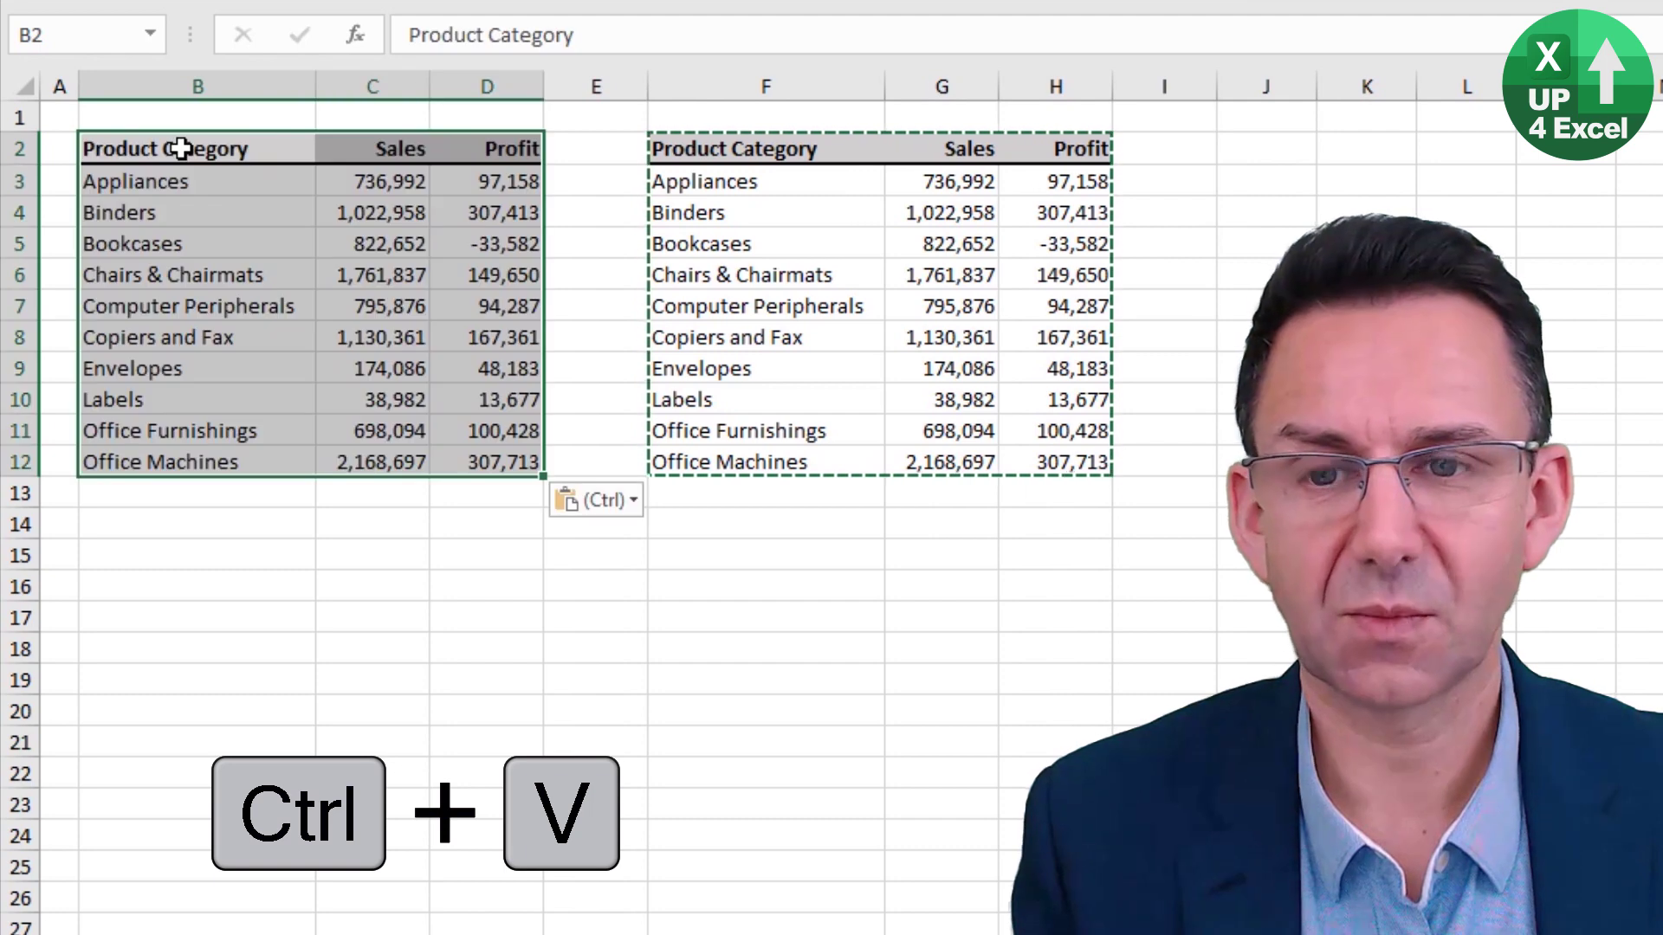
key(Escape)
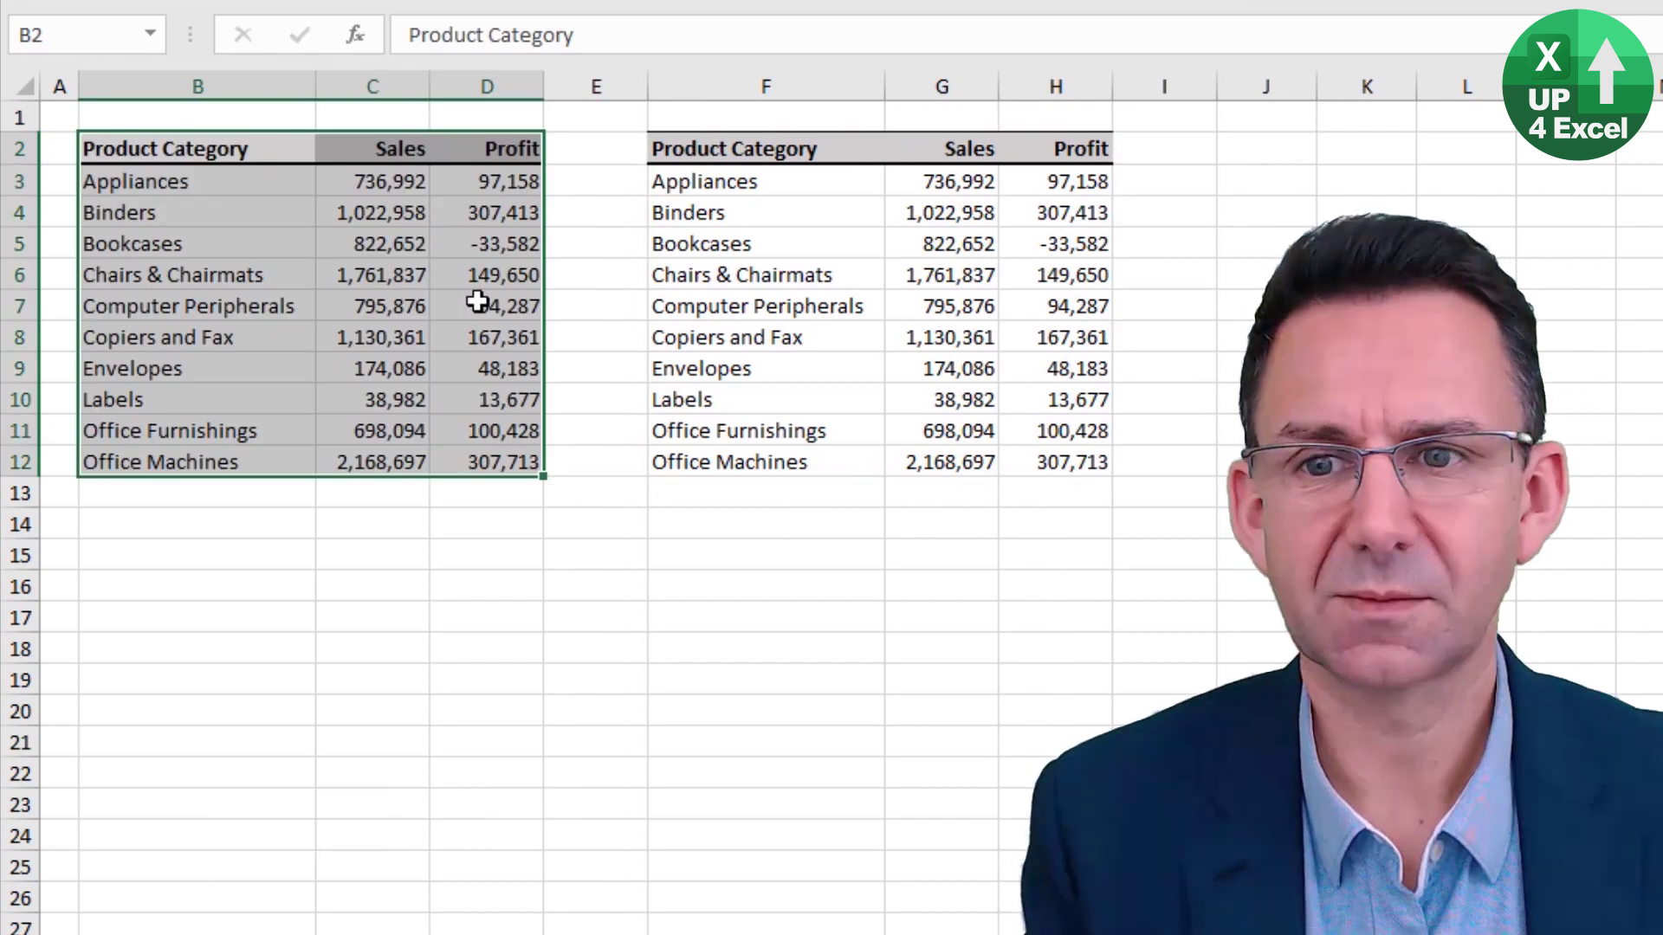
Copy the table in B2:D12 and set up a Paste Special at cell B15 with the Values option
key(ctrl+c)
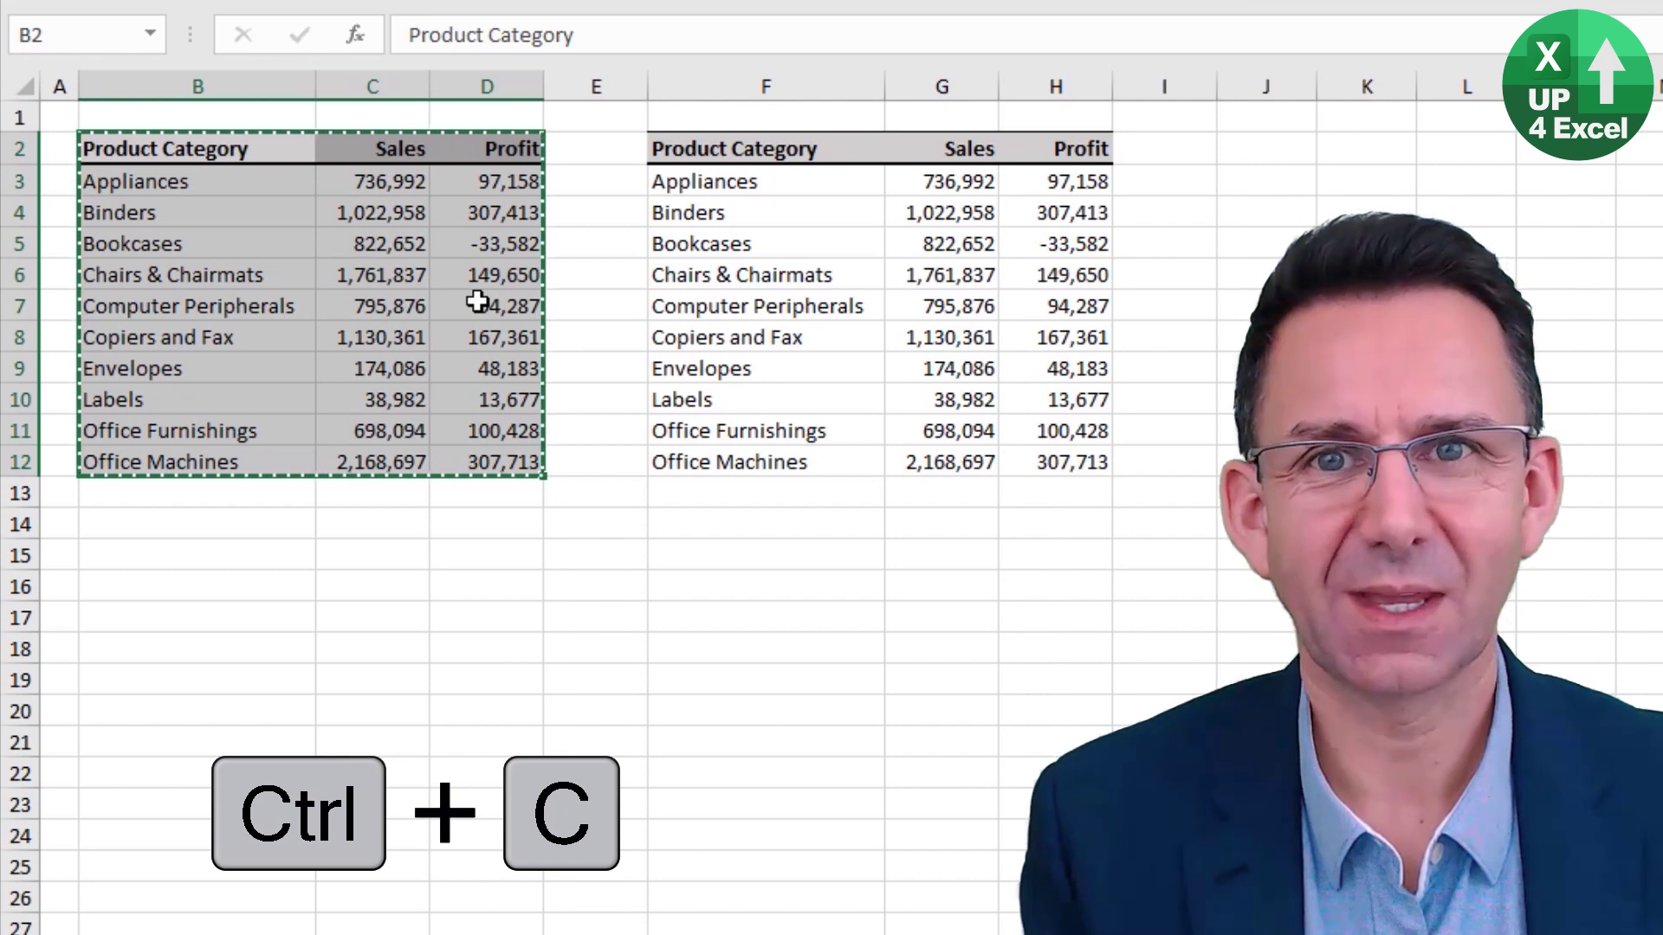
click(171, 553)
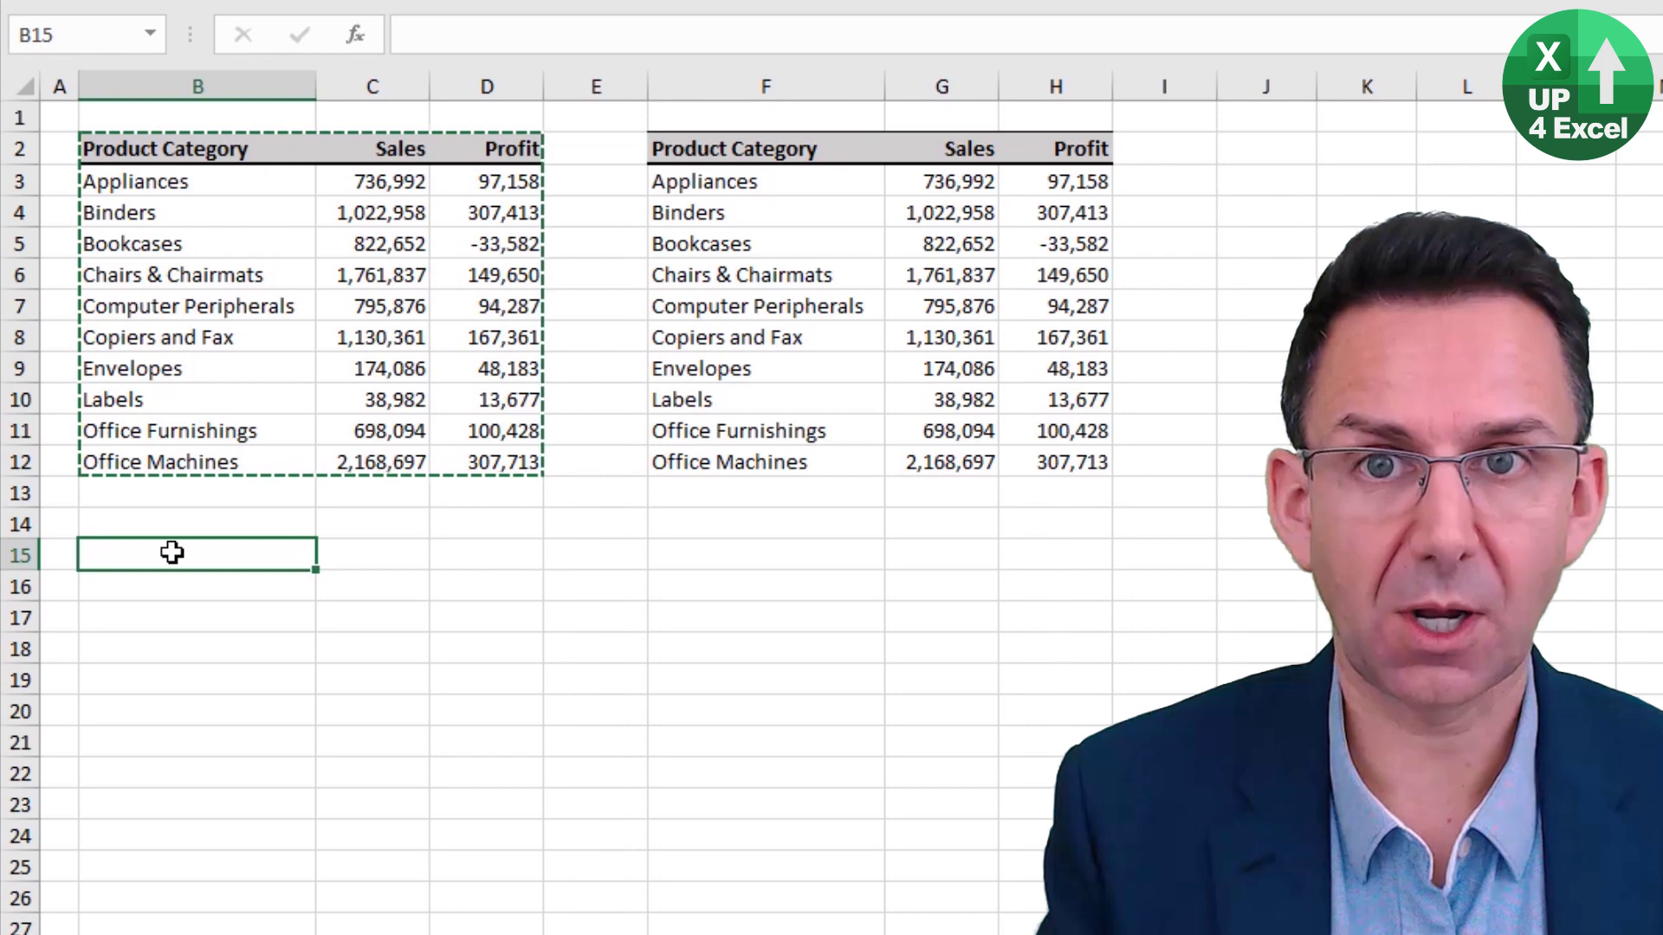
key(ctrl+alt+v)
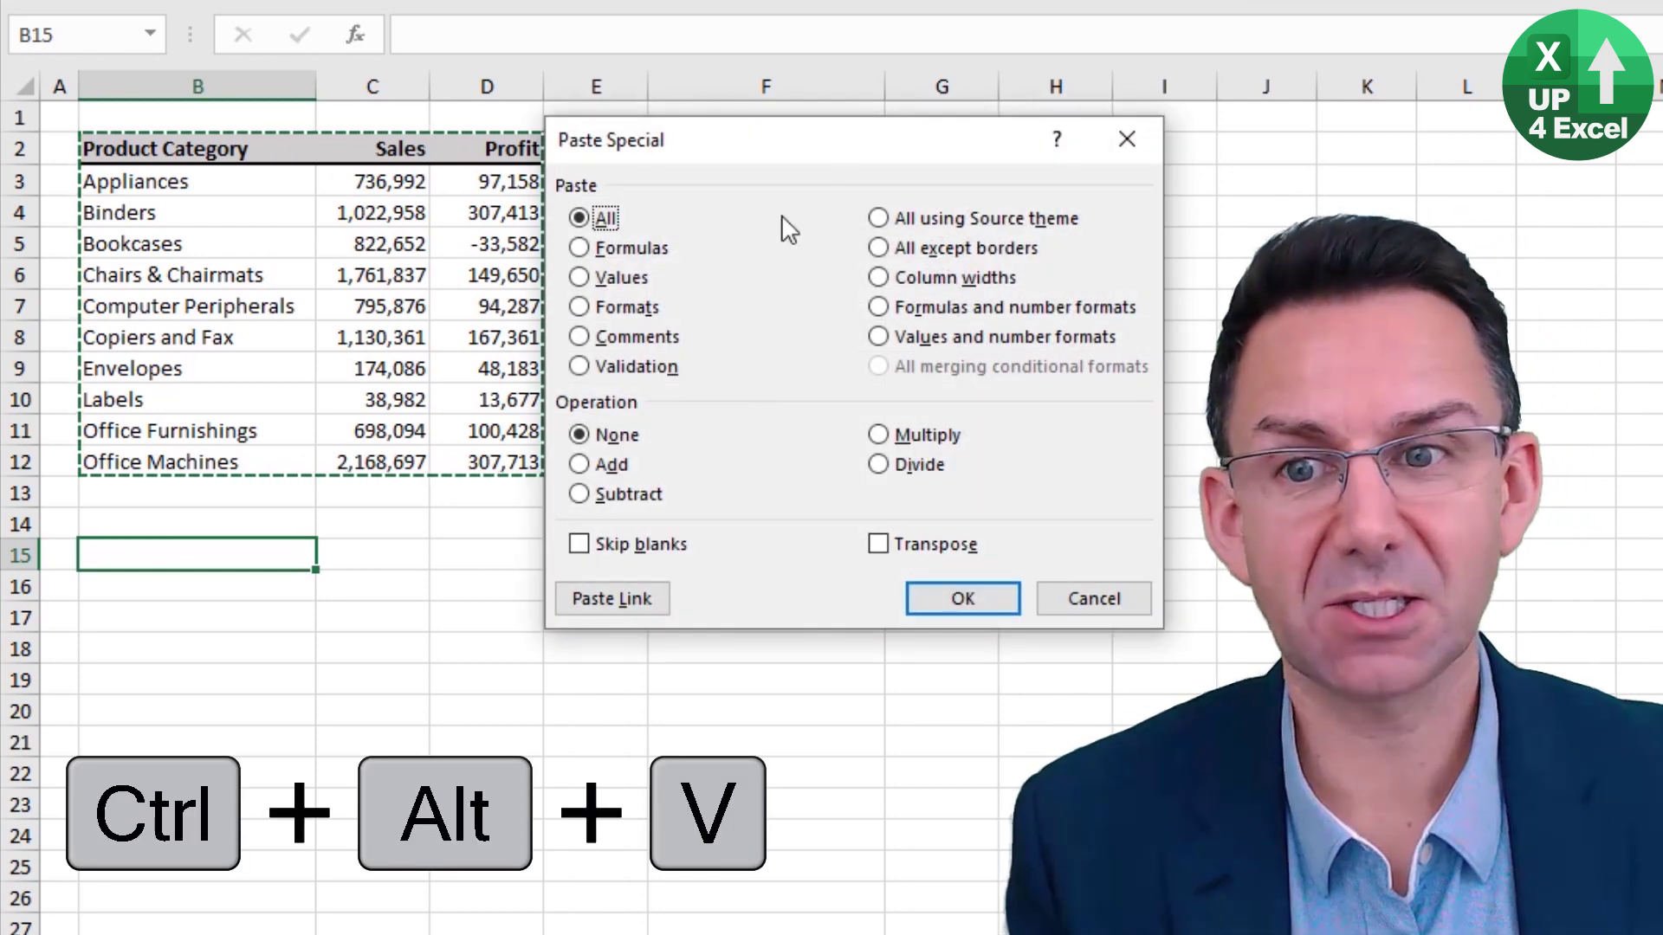
drag(814, 149, 830, 158)
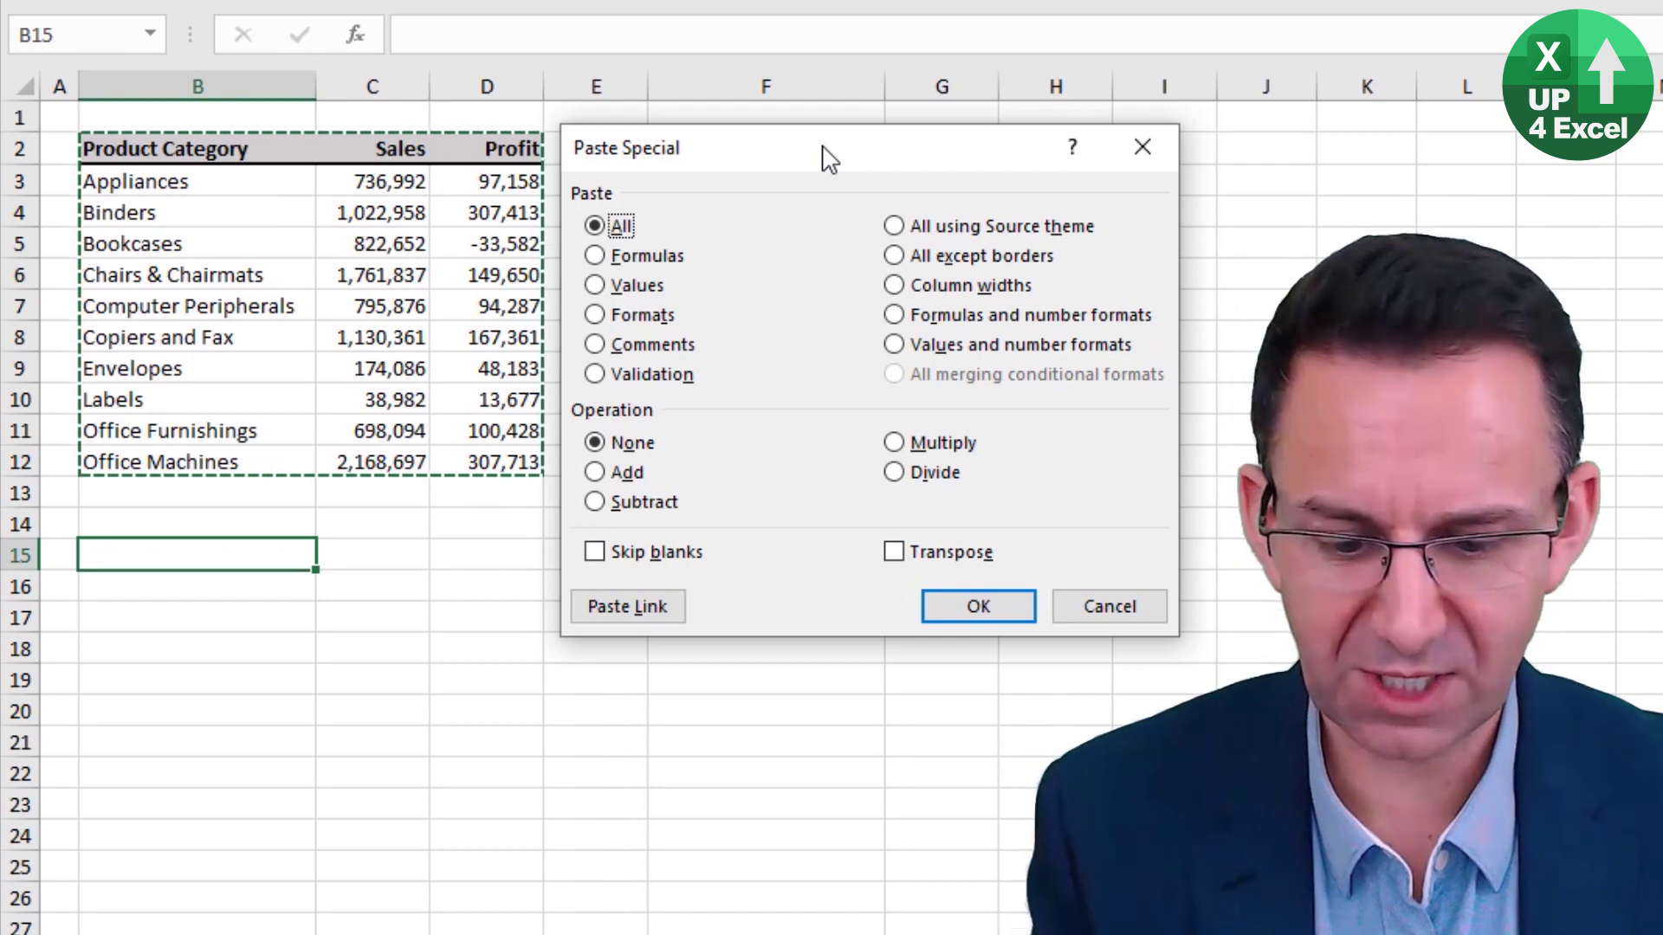
key(v)
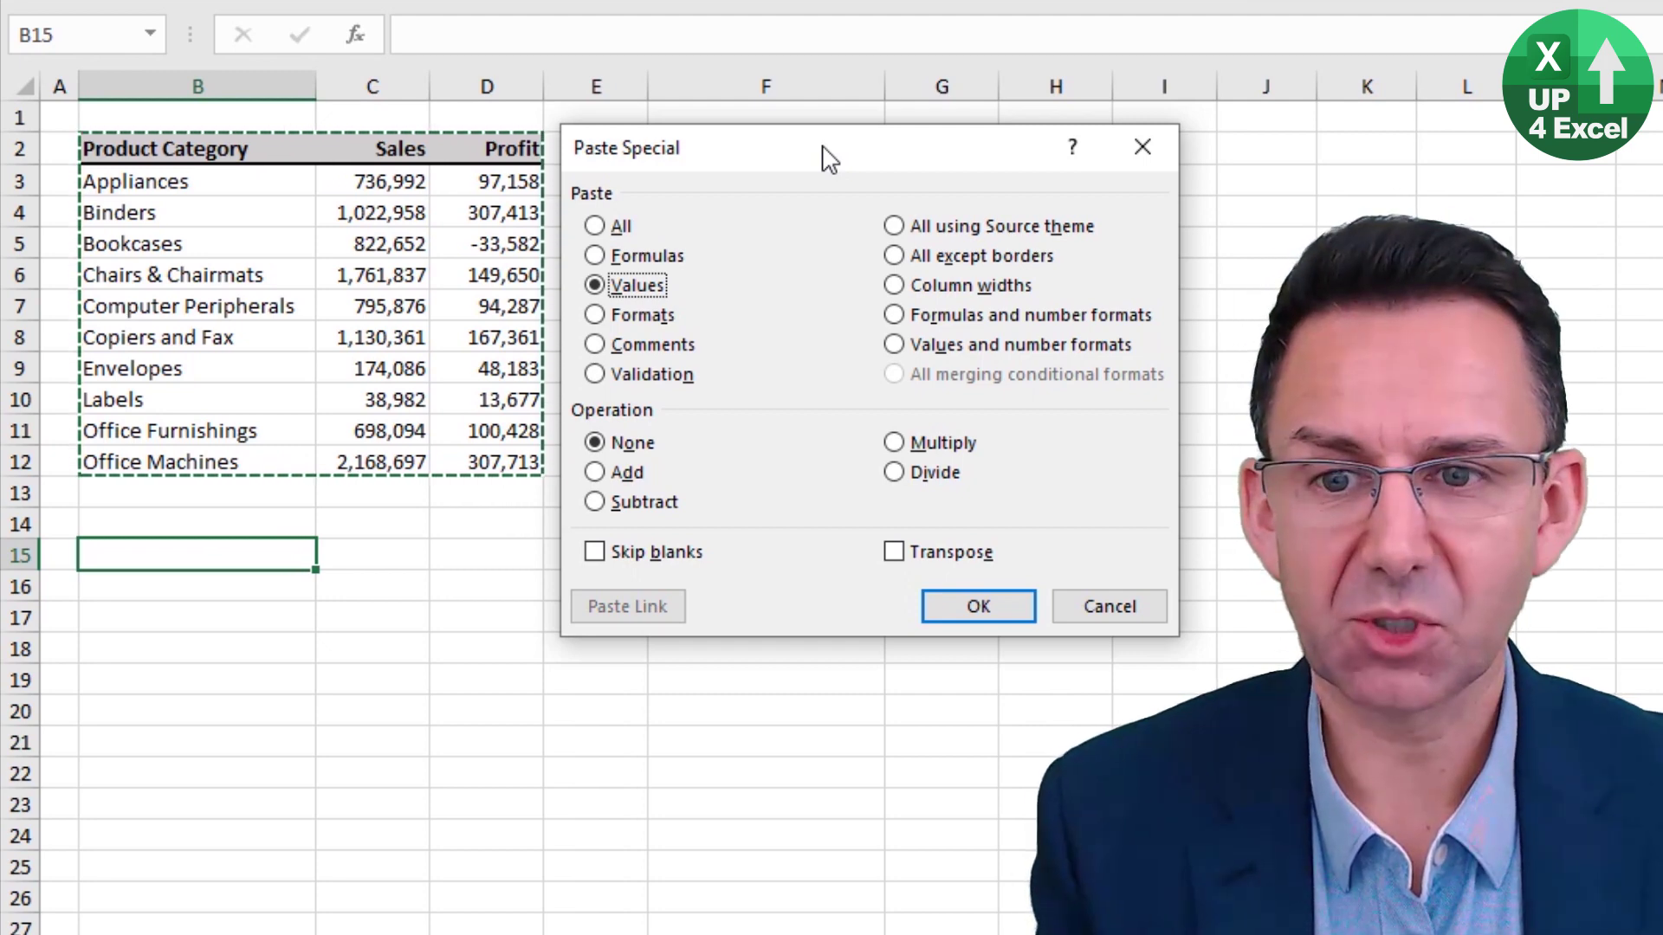
Switch Skip blanks on and off in the Paste Special options, and complete the values-only paste
key(Tab)
key(Tab)
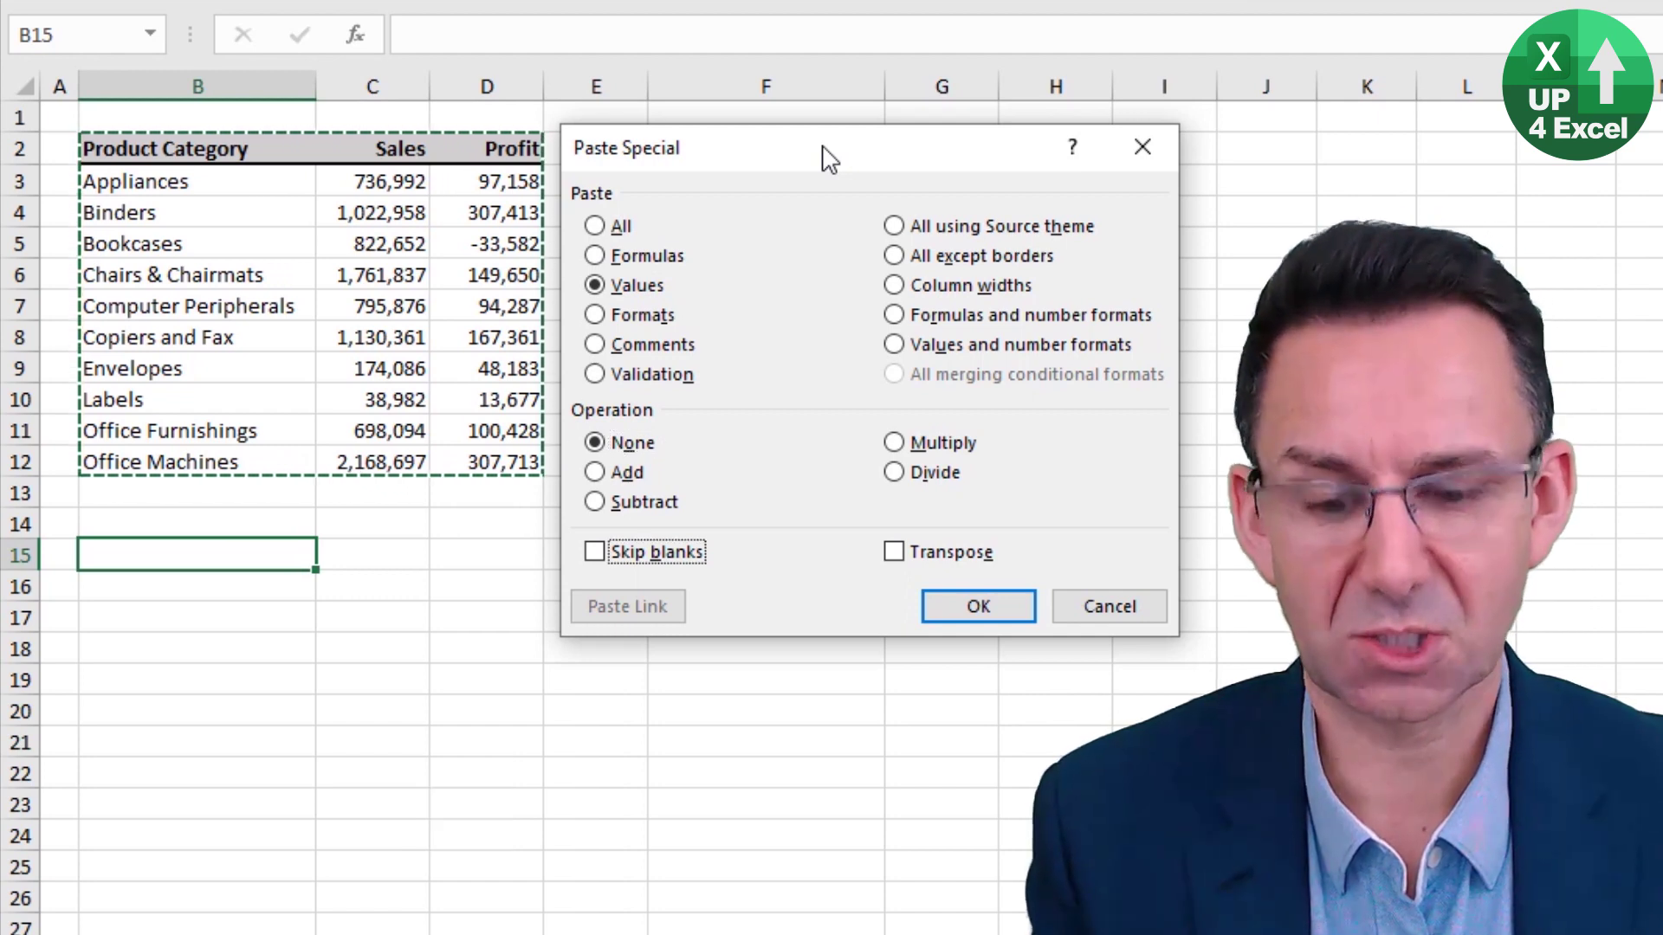
key(space)
key(space)
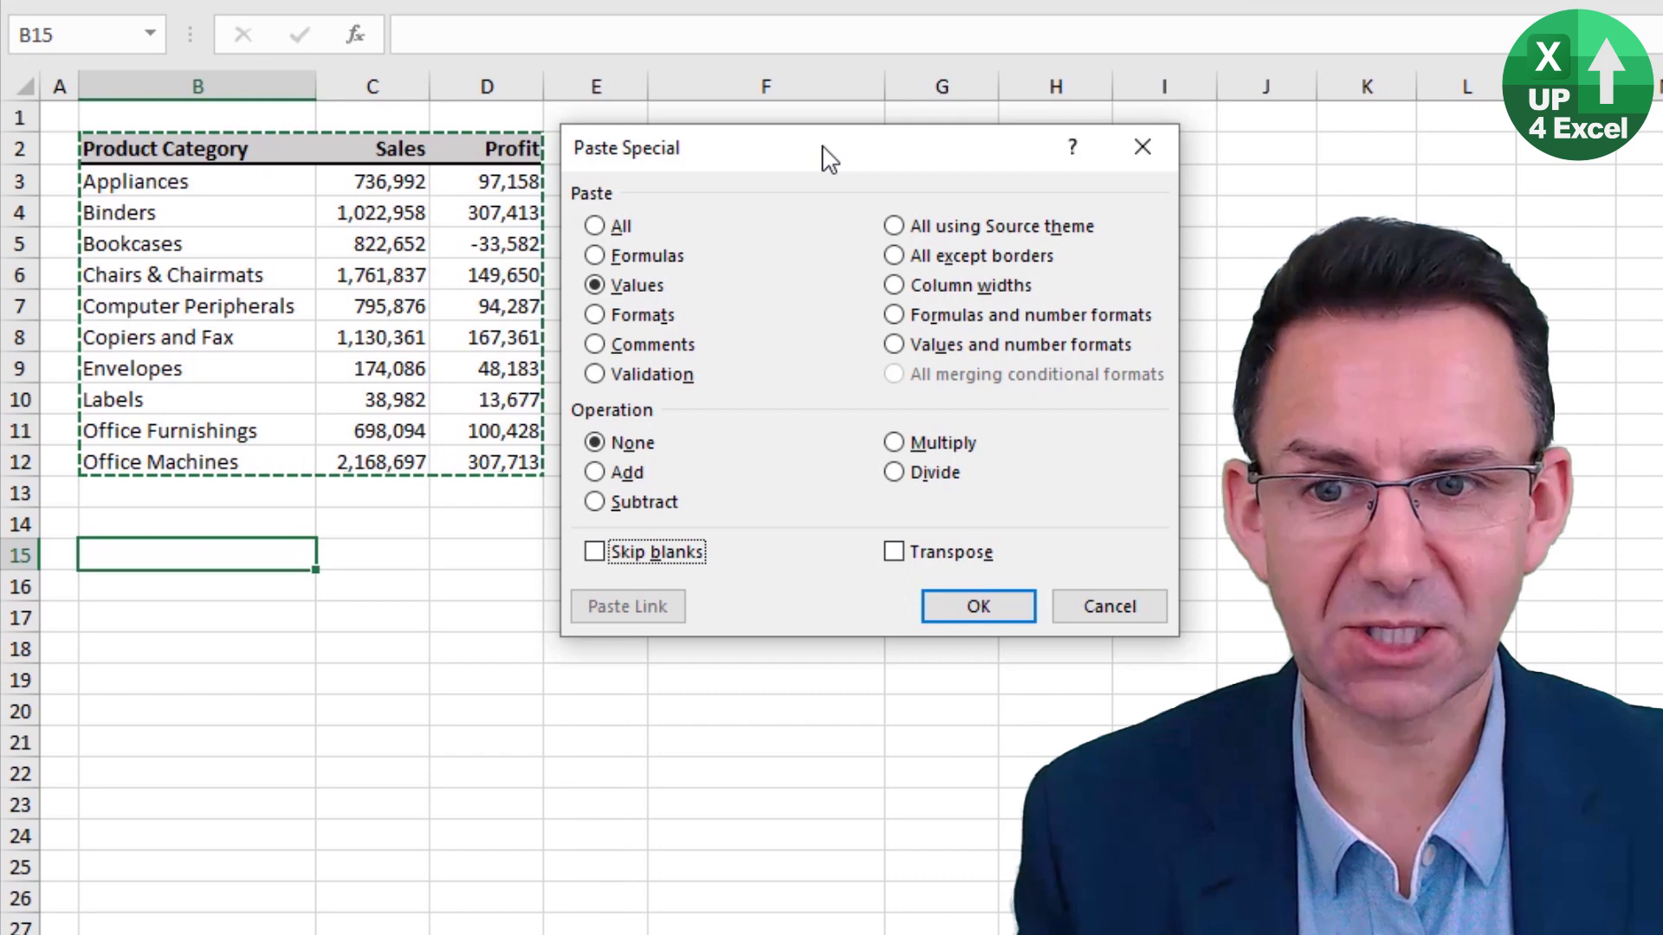
key(Tab)
key(Tab)
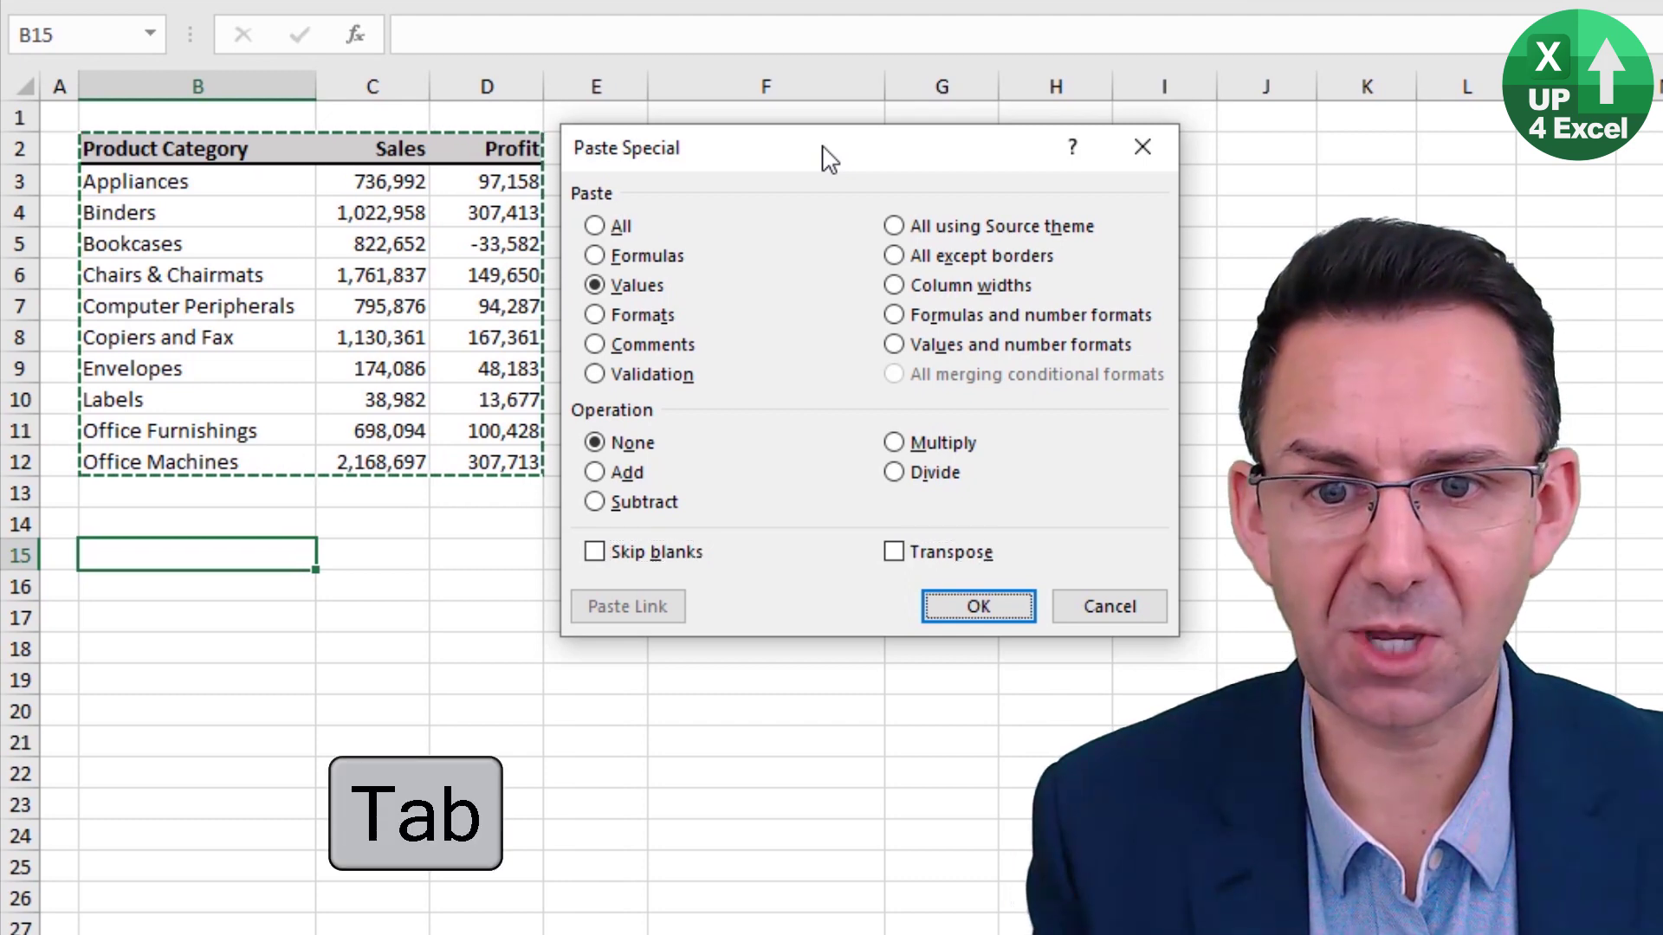
key(Tab)
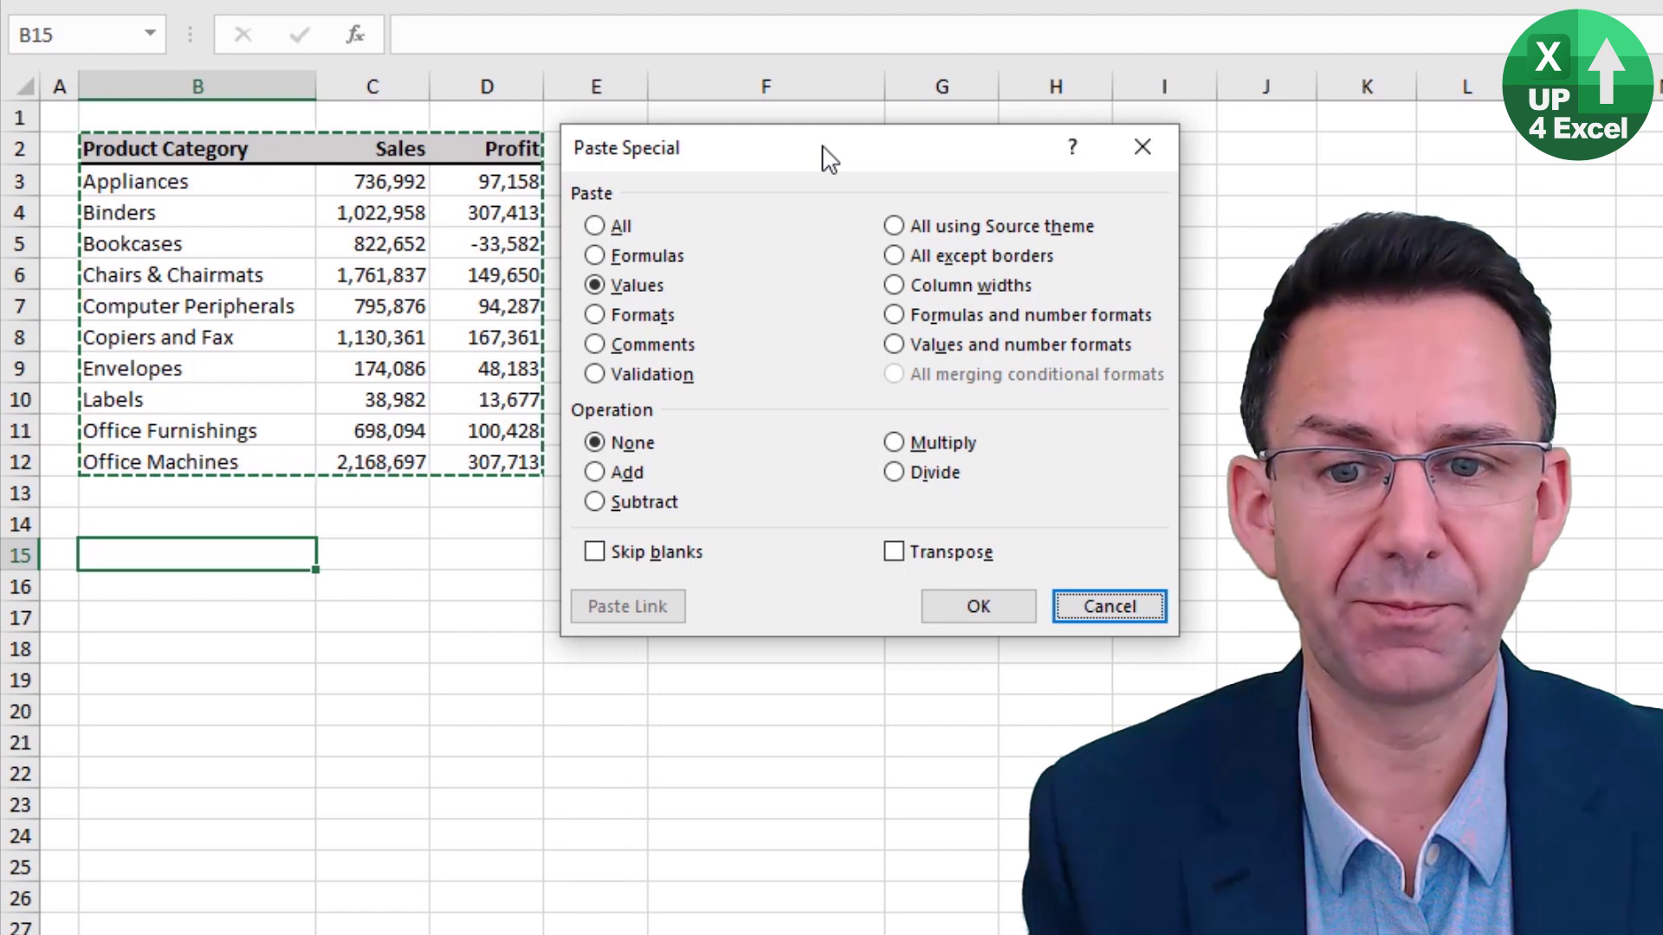
key(Left)
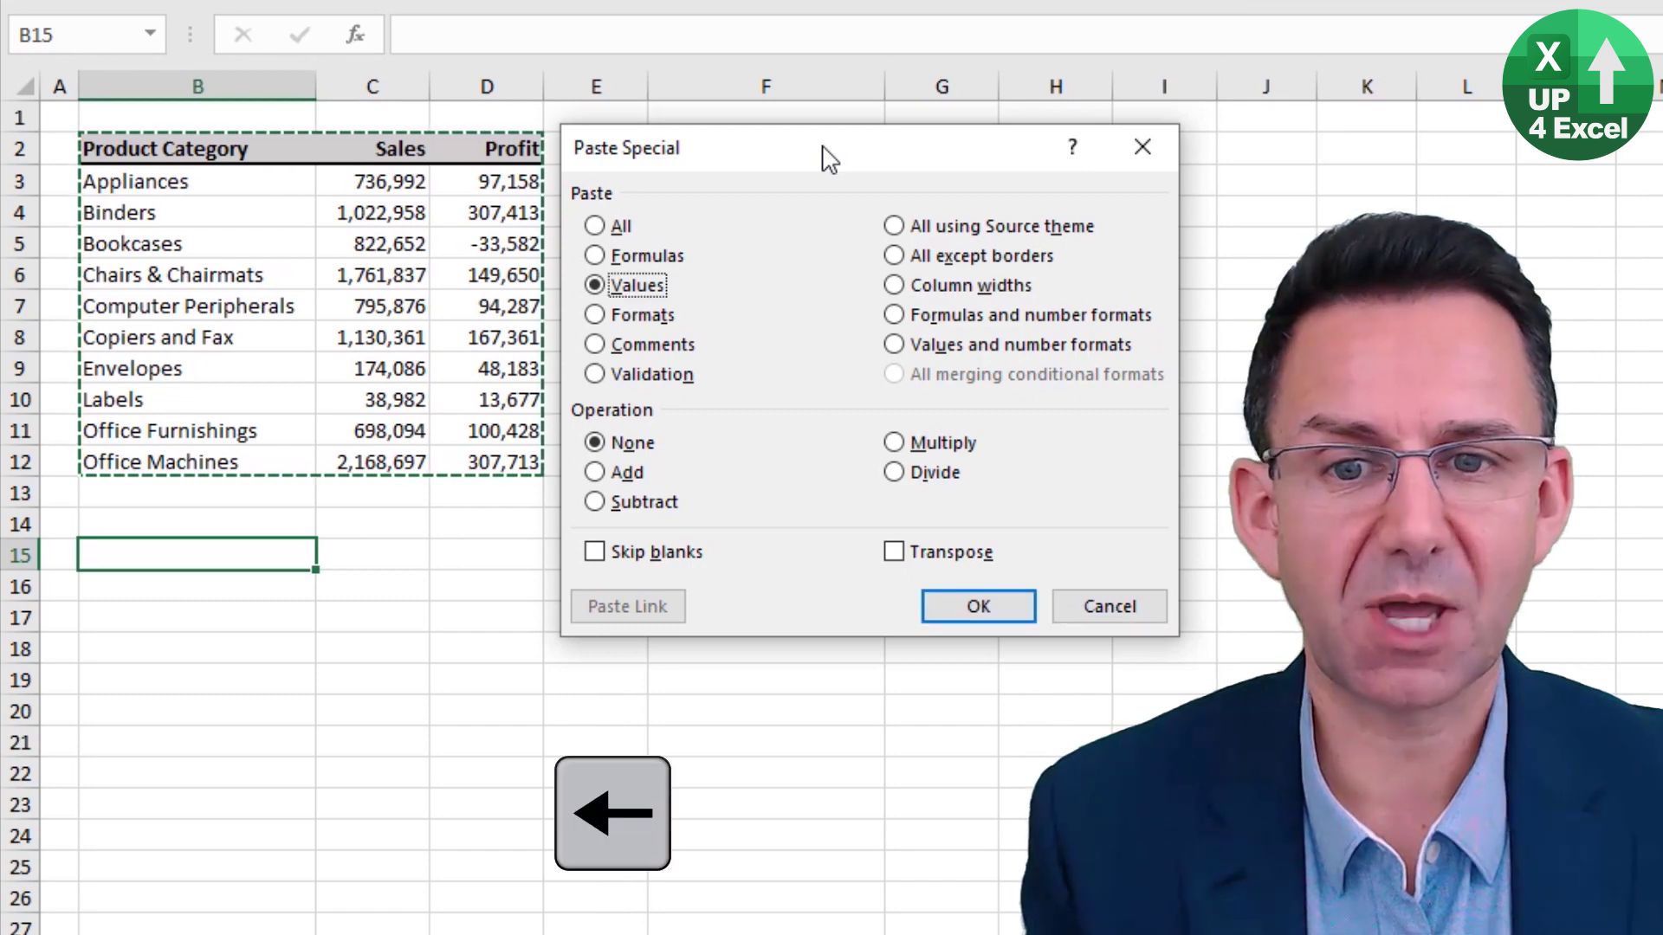
key(Return)
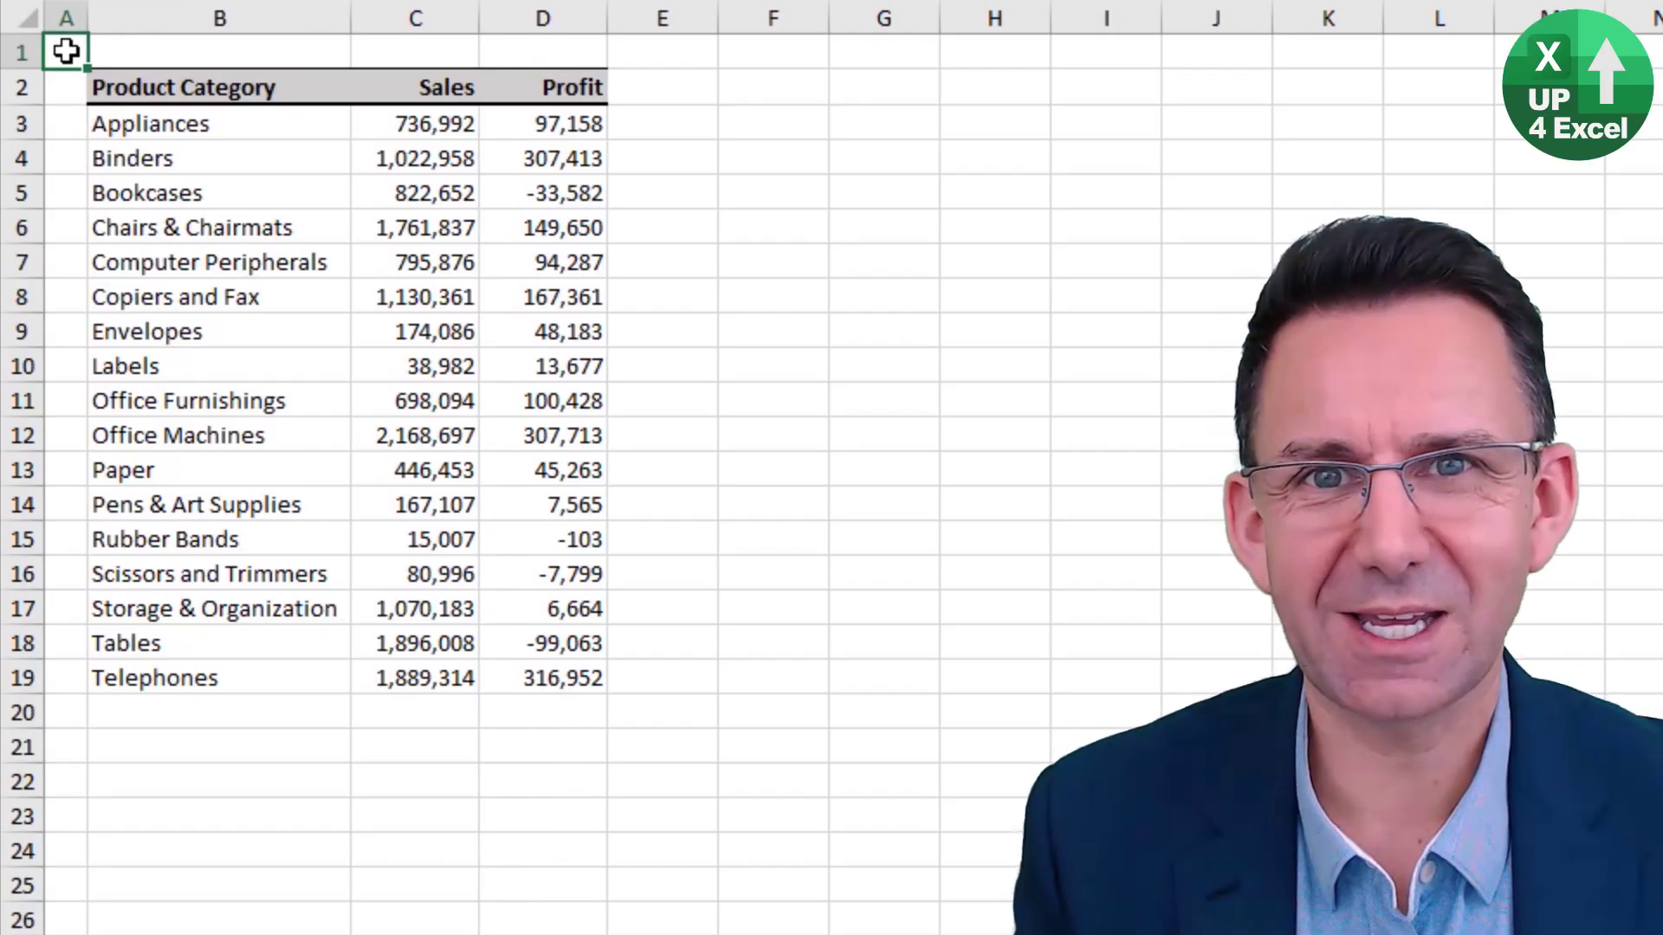
Clear the Computer Peripherals to Office Machines rows in B7:D12, and undo and redo the deletion twice
drag(245, 259, 480, 436)
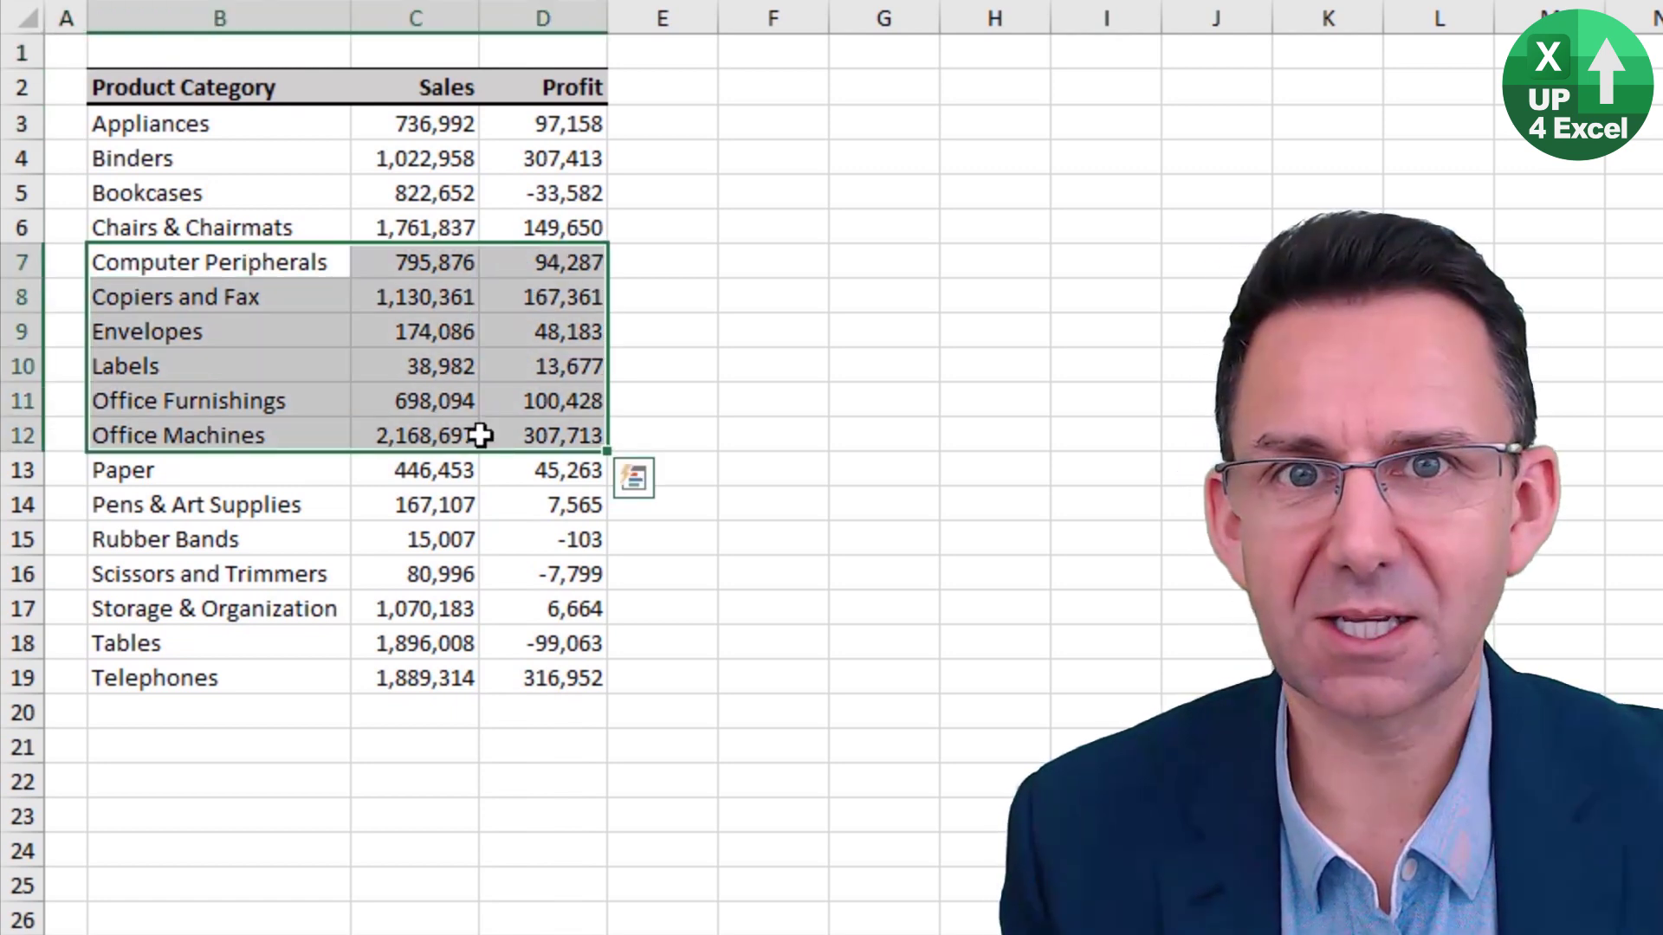
key(Delete)
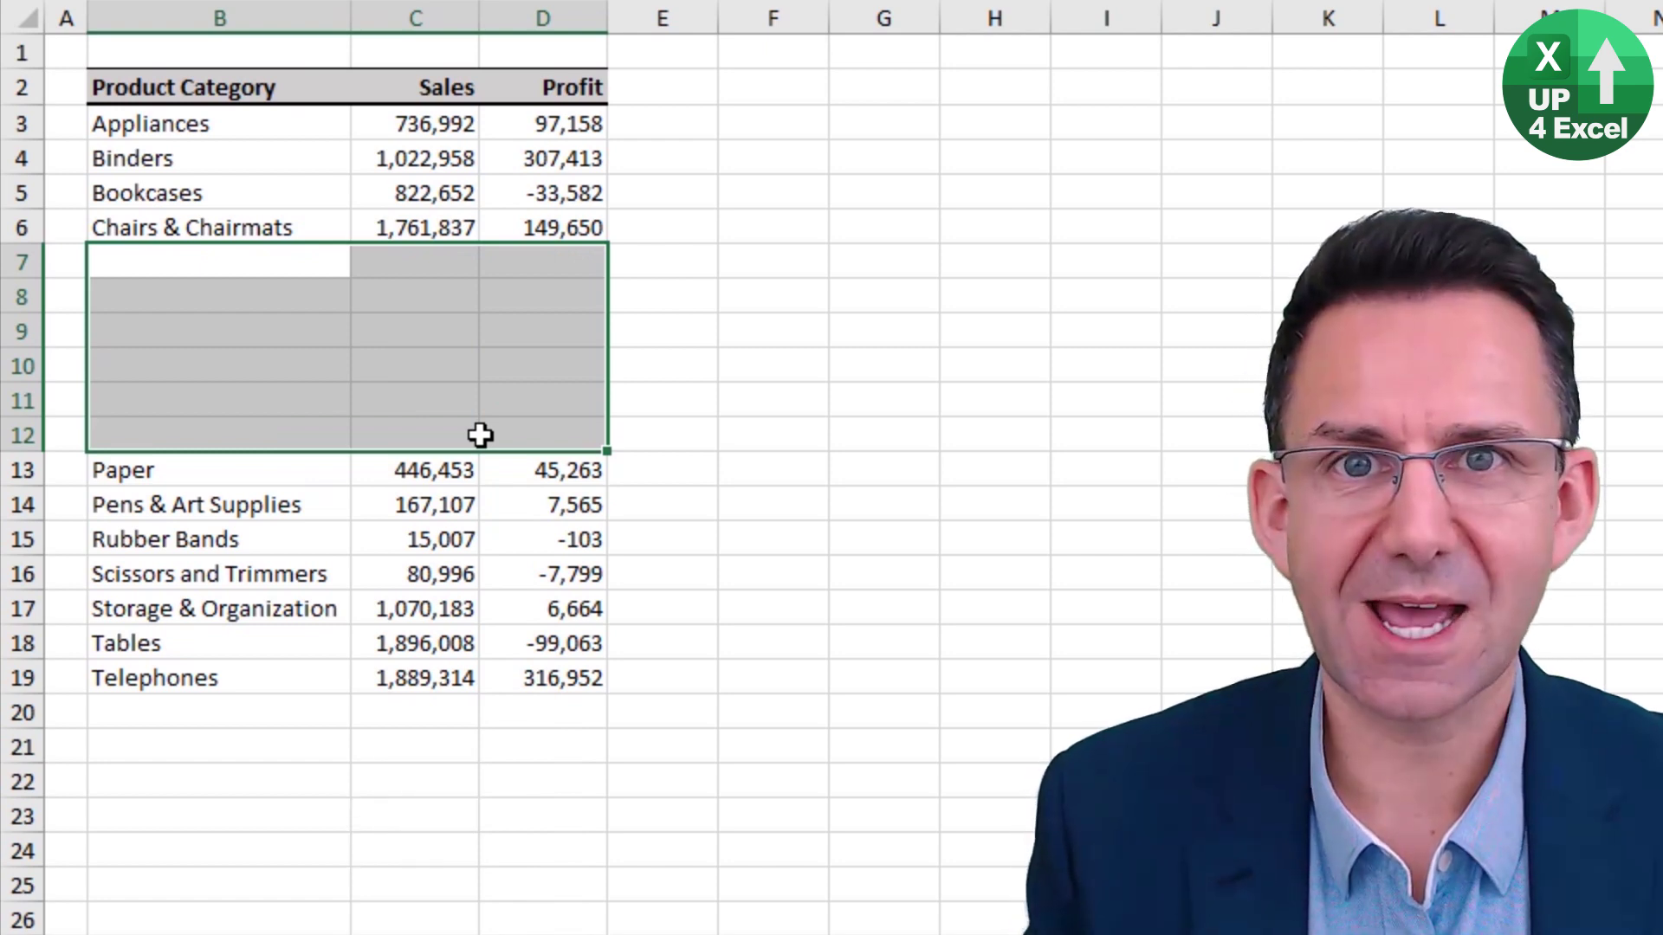
key(ctrl+z)
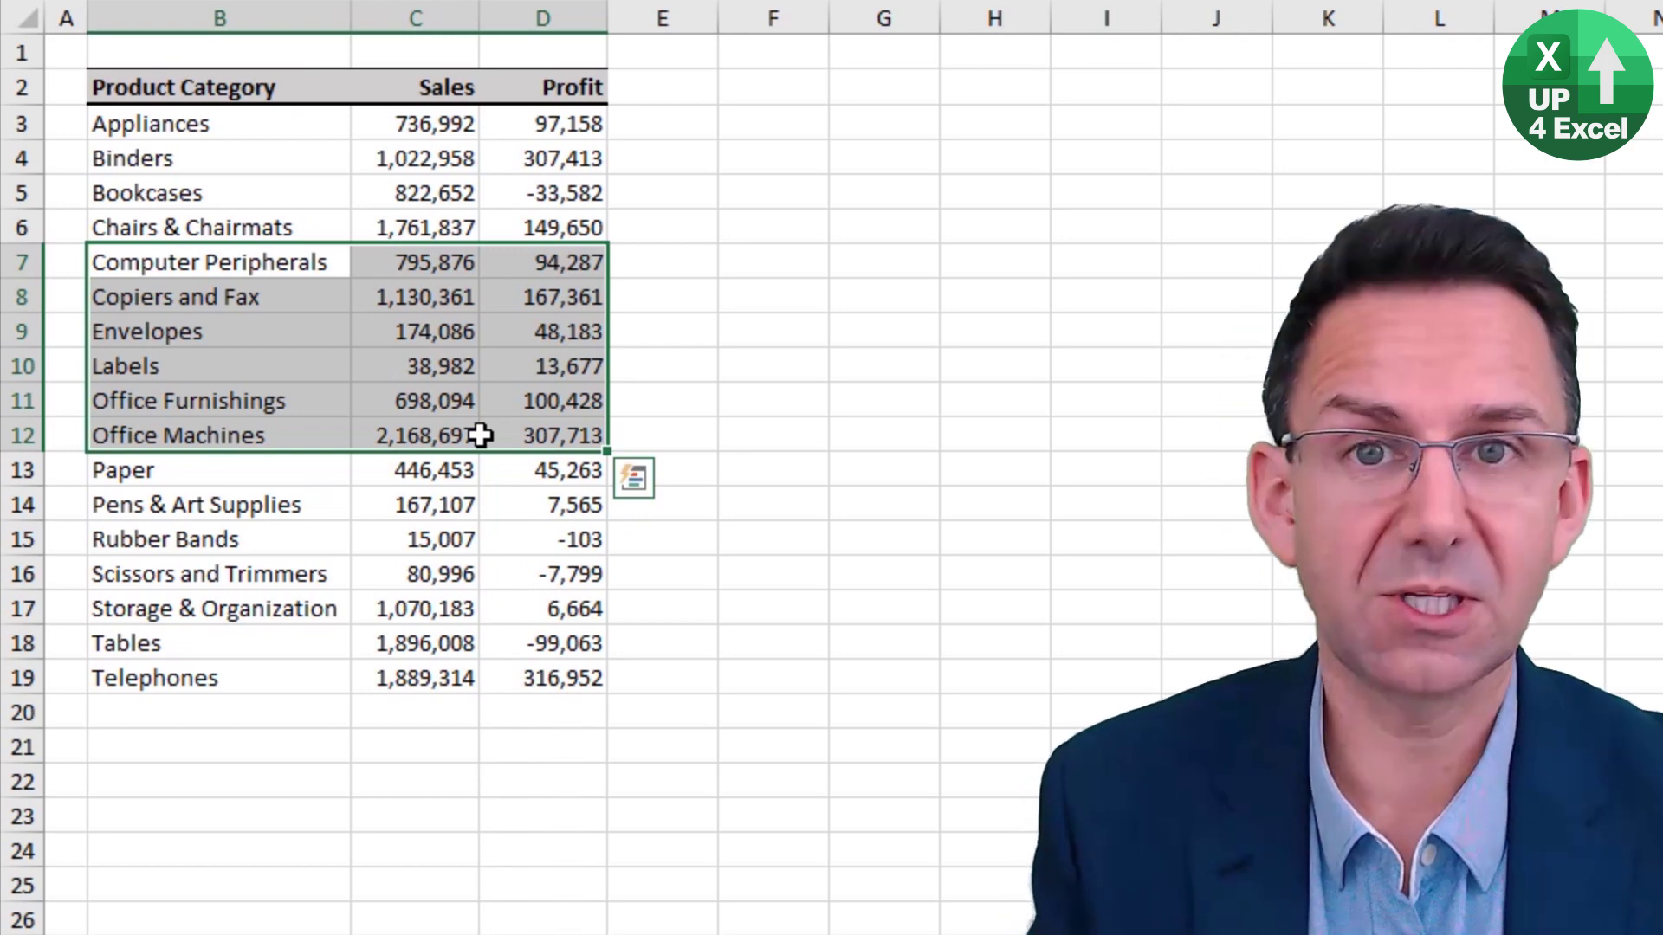
key(ctrl+y)
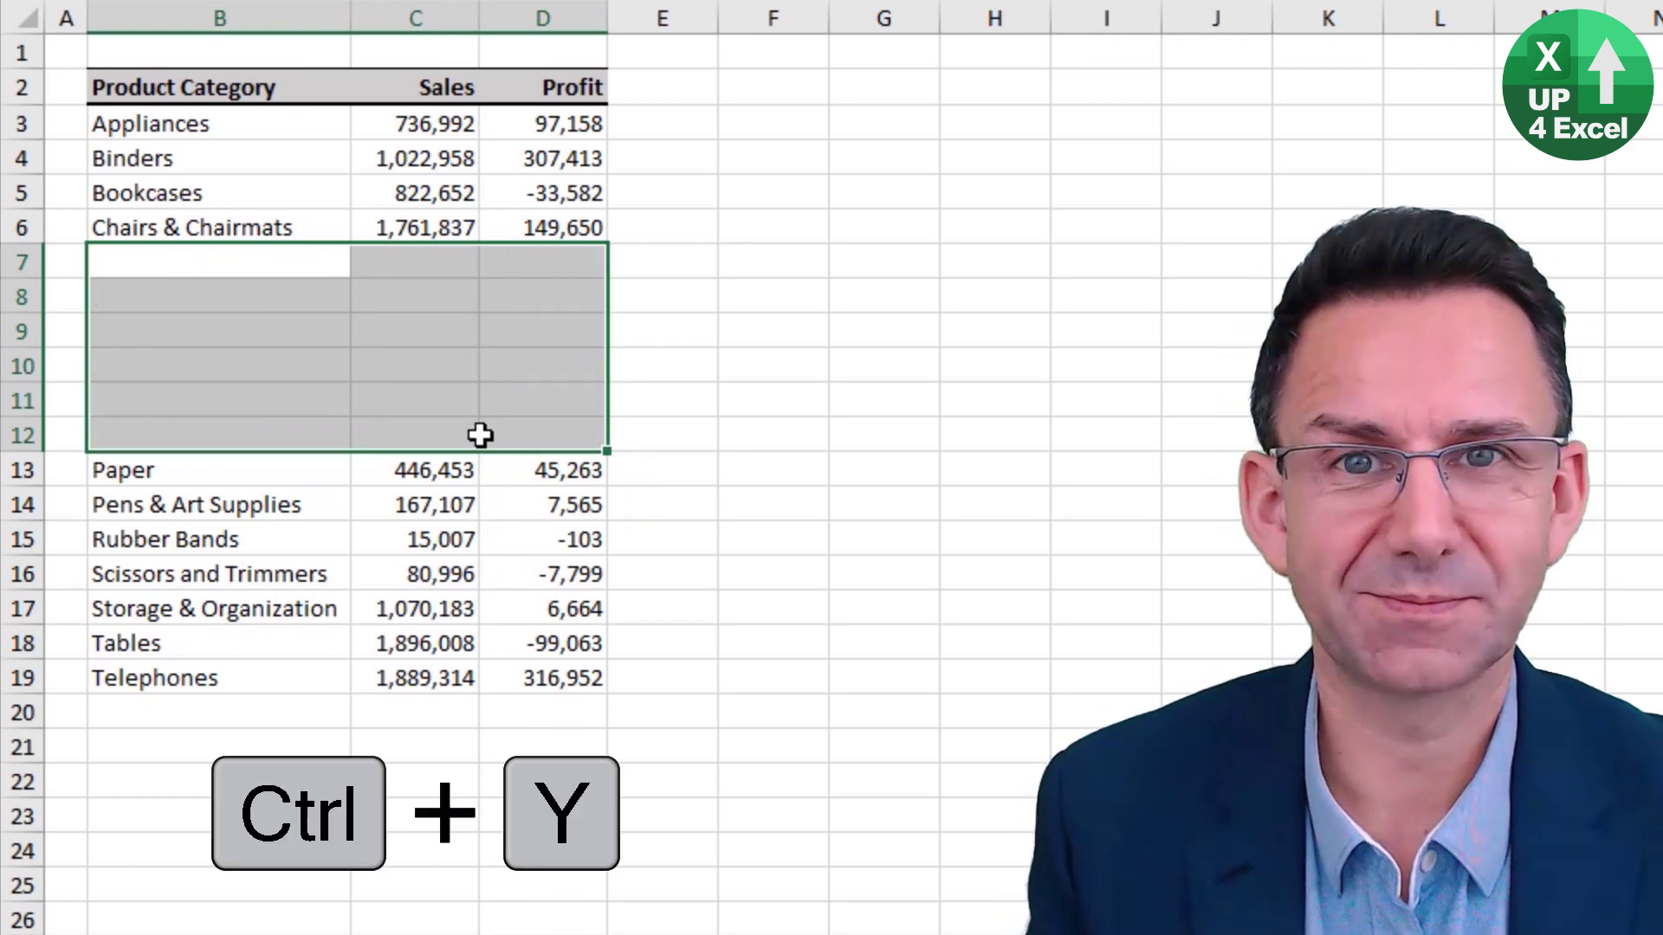
key(ctrl+z)
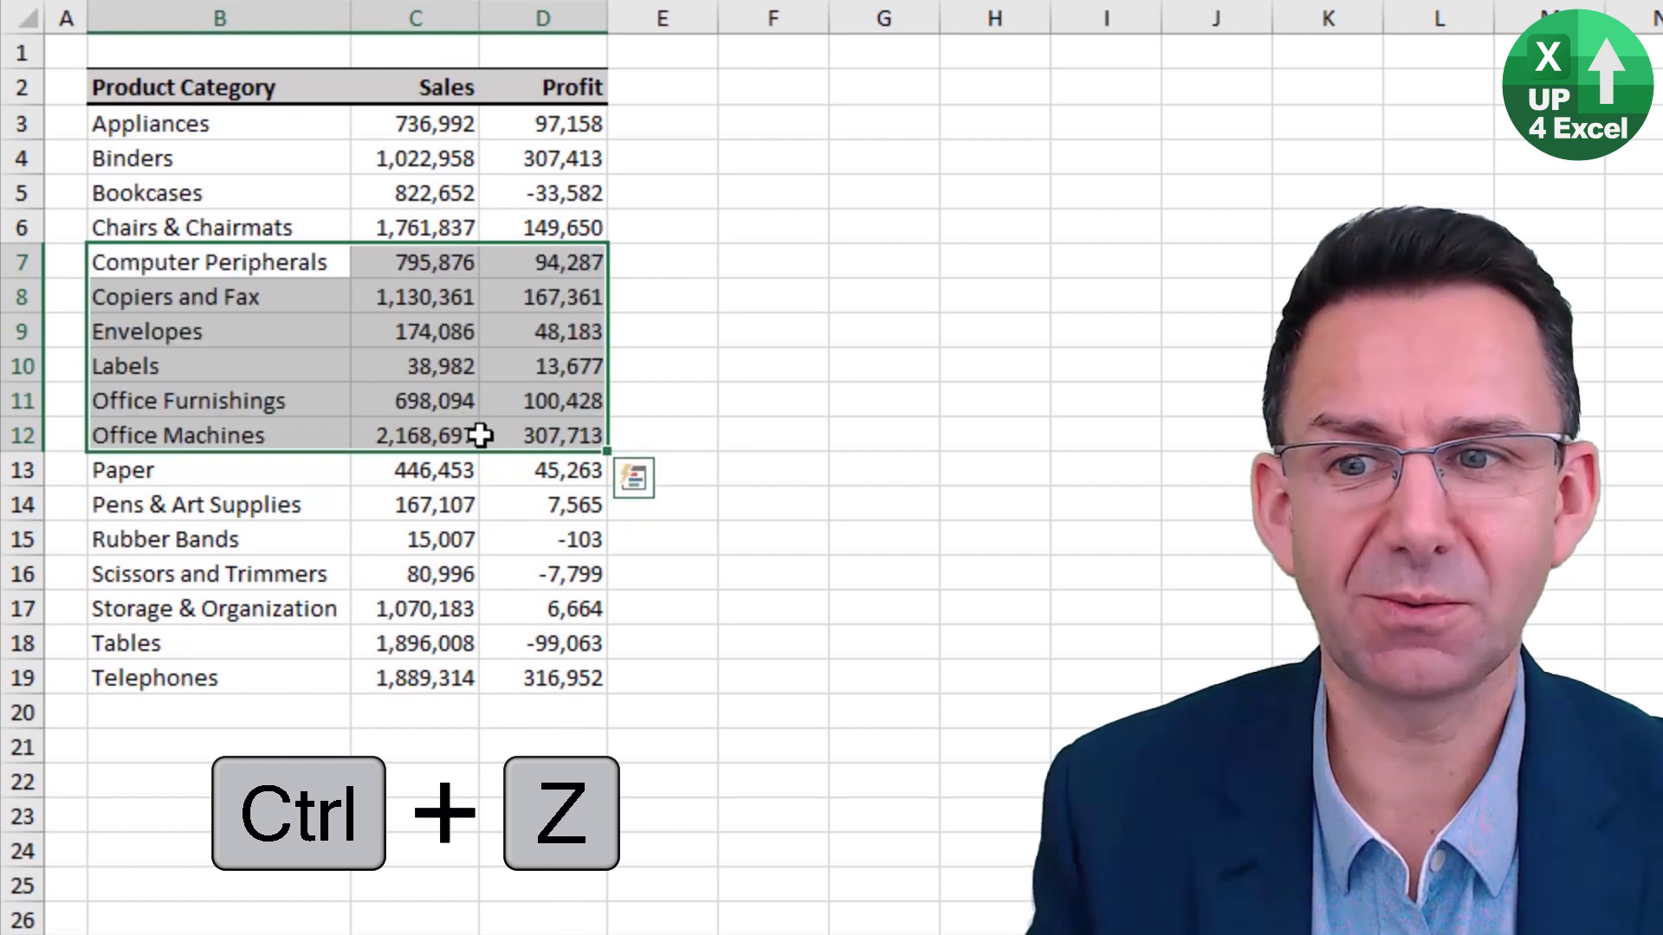
key(ctrl+y)
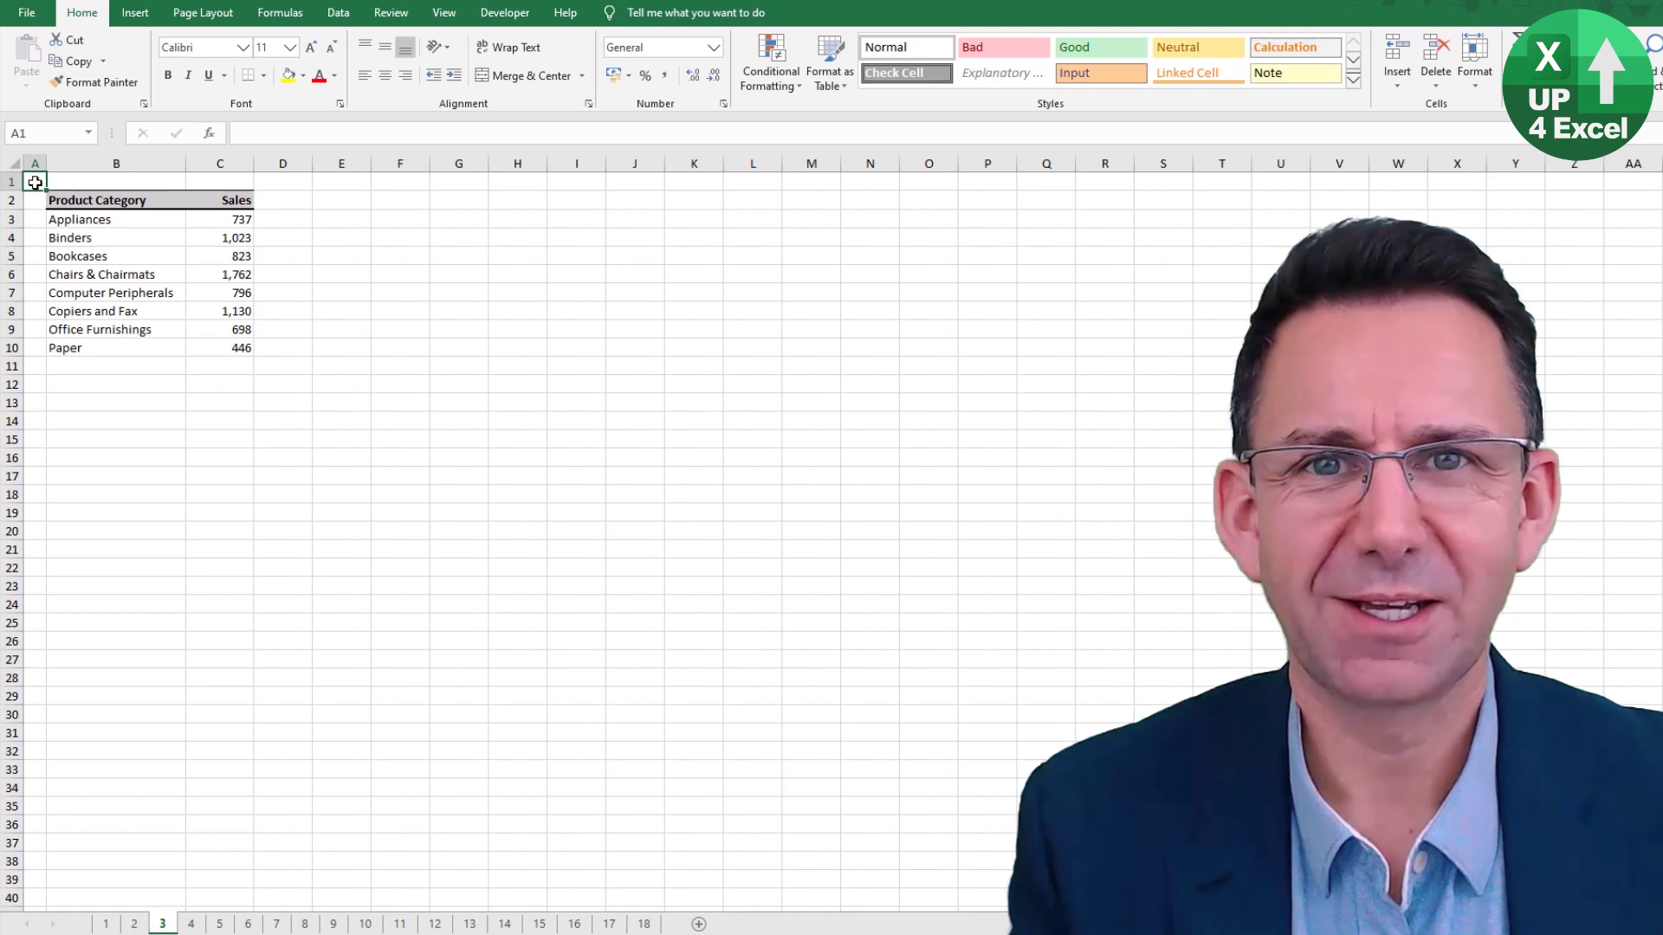
Create an embedded column chart from the Product Category and Sales data in B2:C10 and place it directly below the table
drag(68, 206, 234, 347)
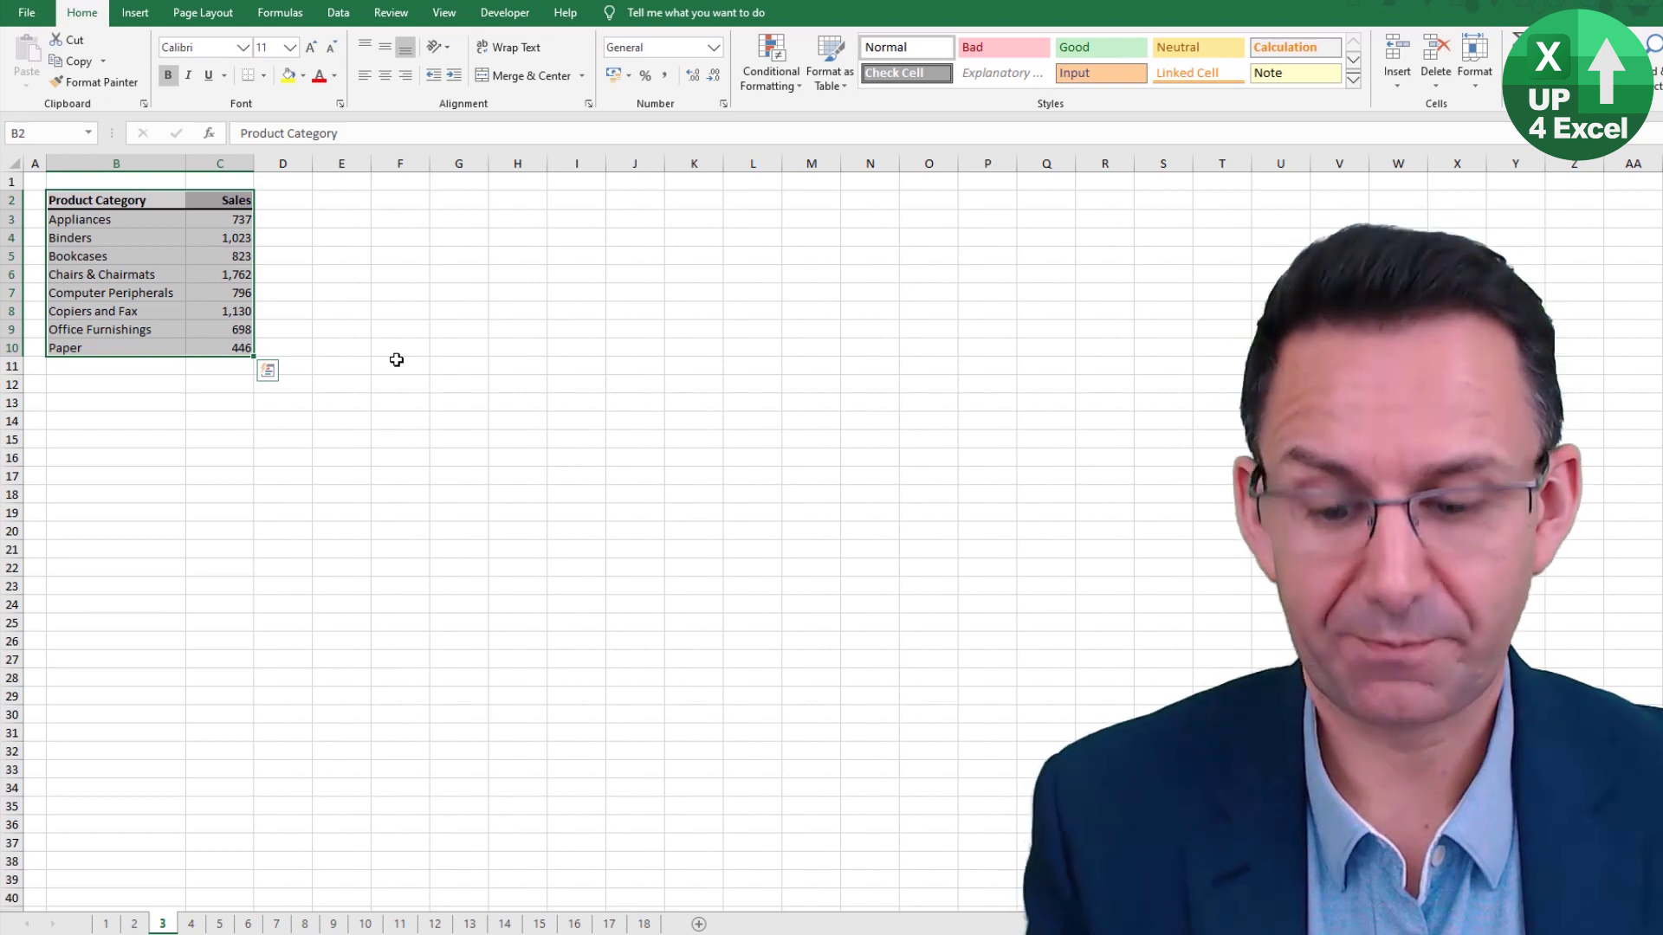
key(alt+F1)
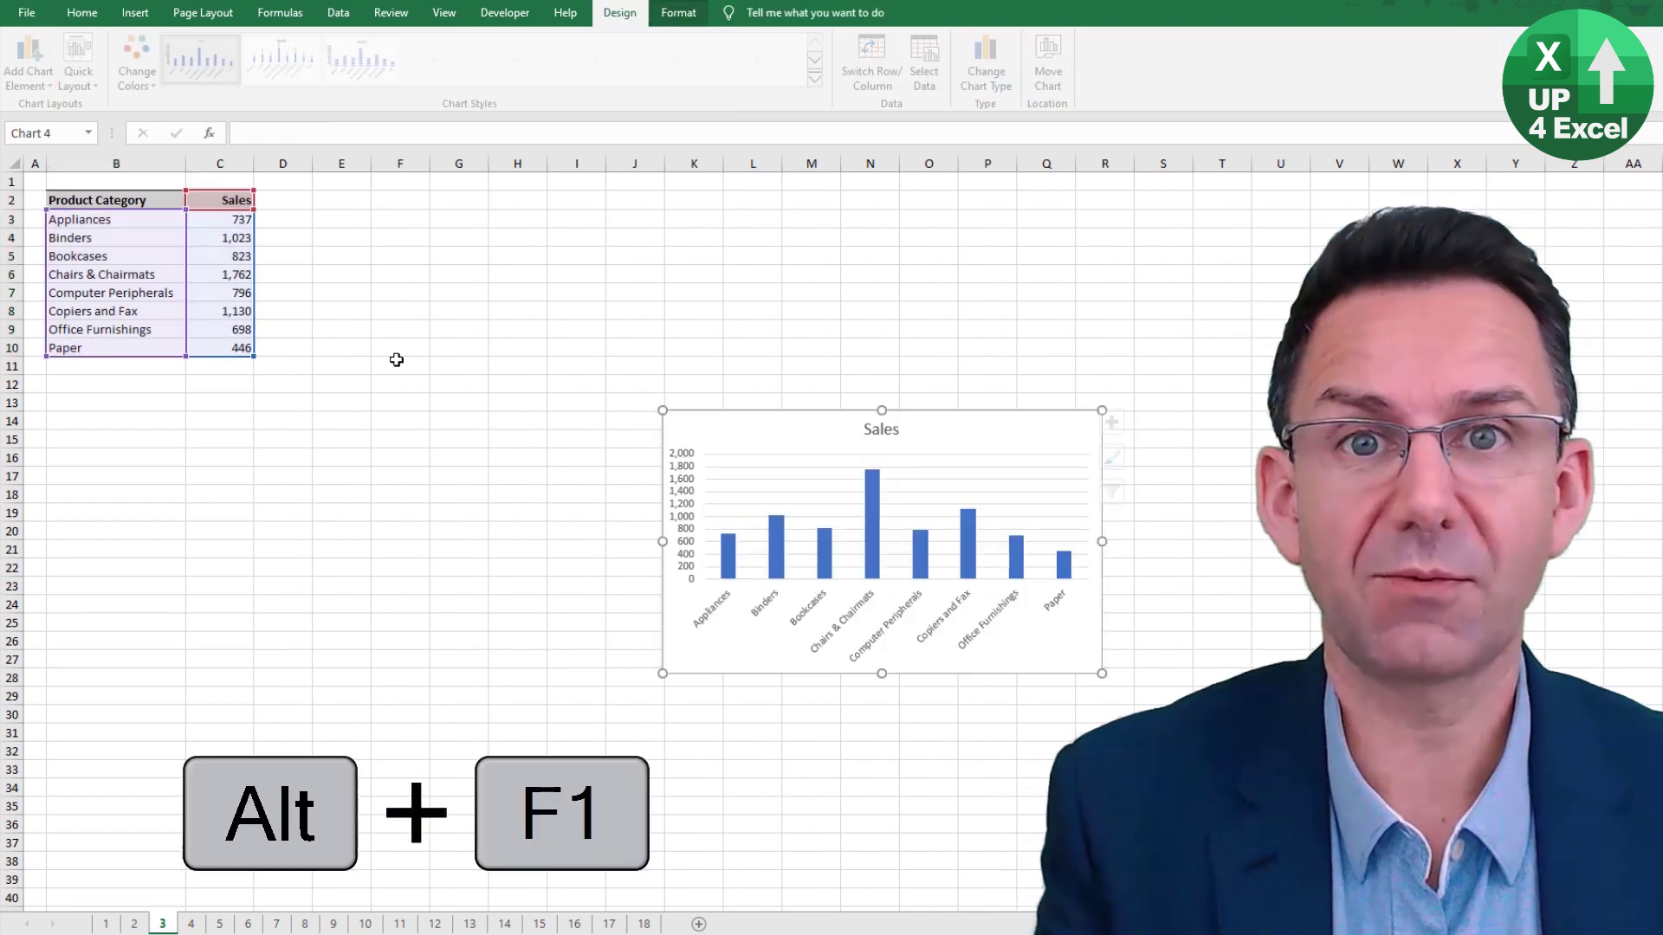
drag(770, 431, 166, 401)
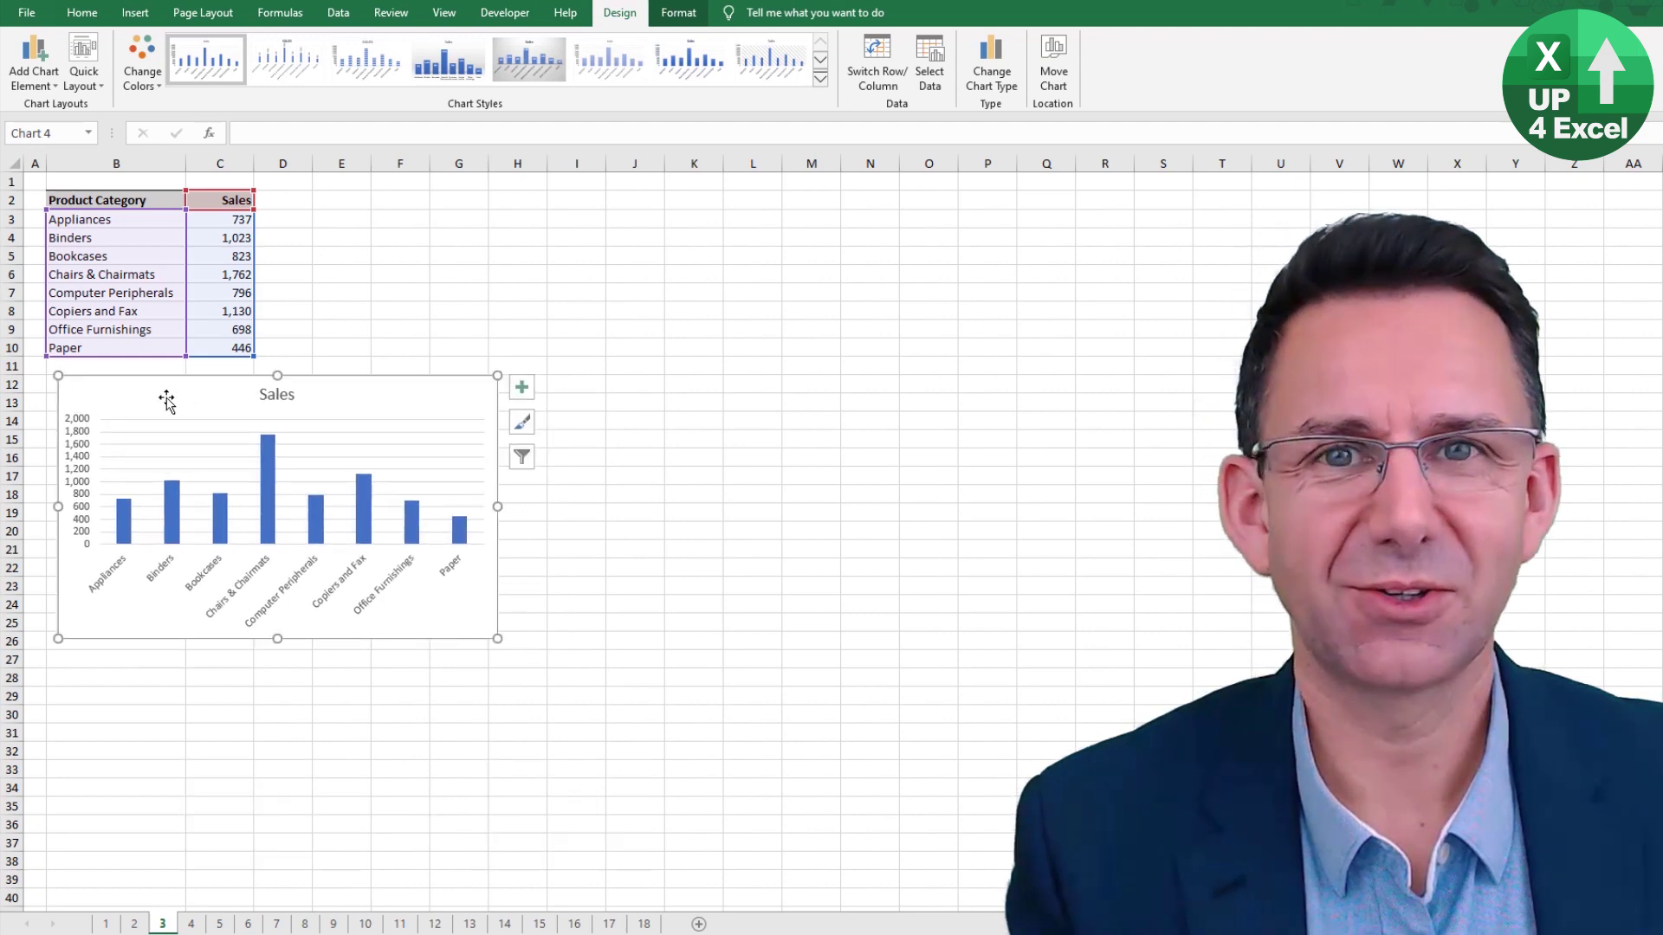
Create a chart of the B2:C10 sales data on its own new chart sheet
drag(138, 200, 213, 335)
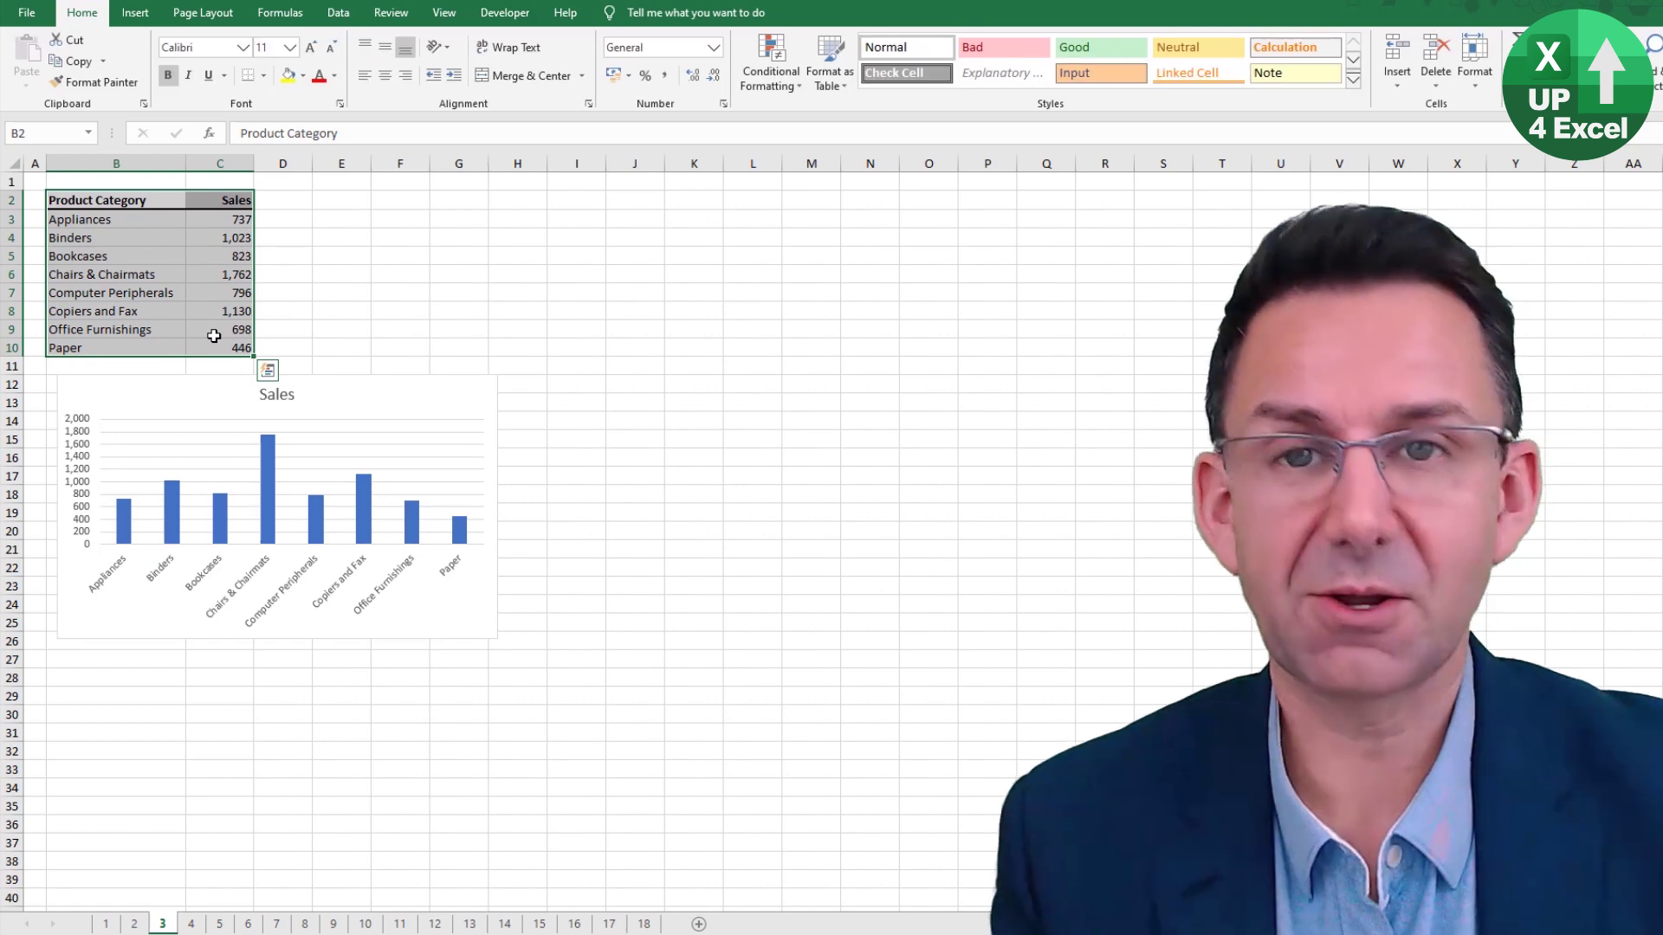
key(F11)
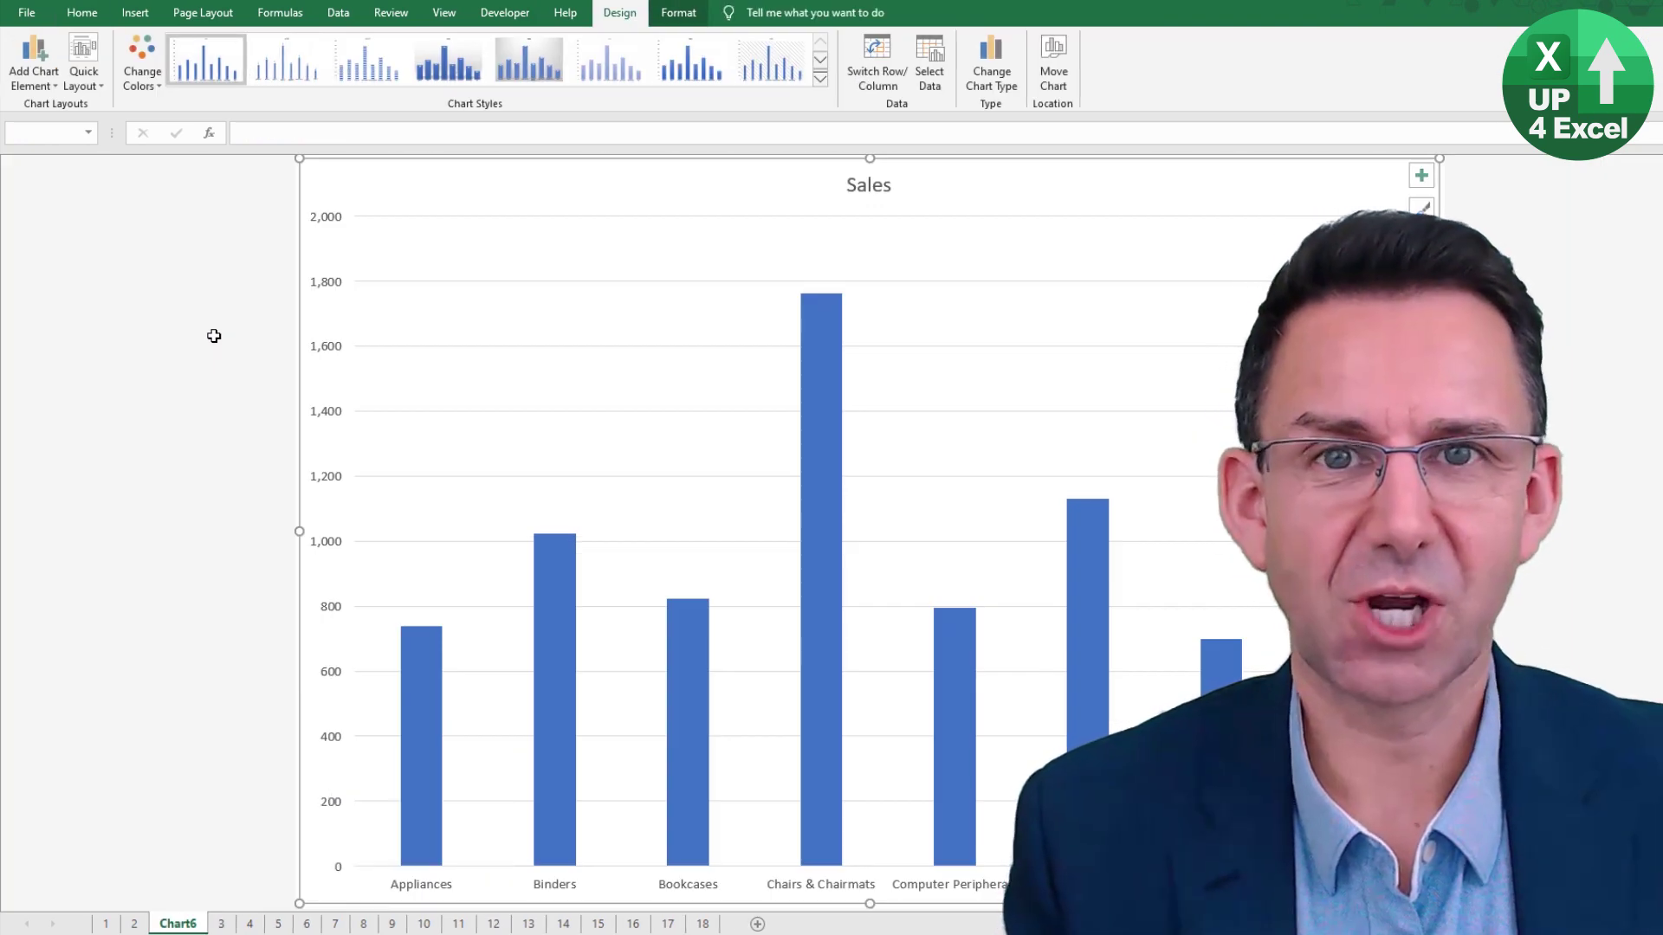
Return to sheet 3, select the embedded Sales chart, and look over its formatting and design options
click(224, 925)
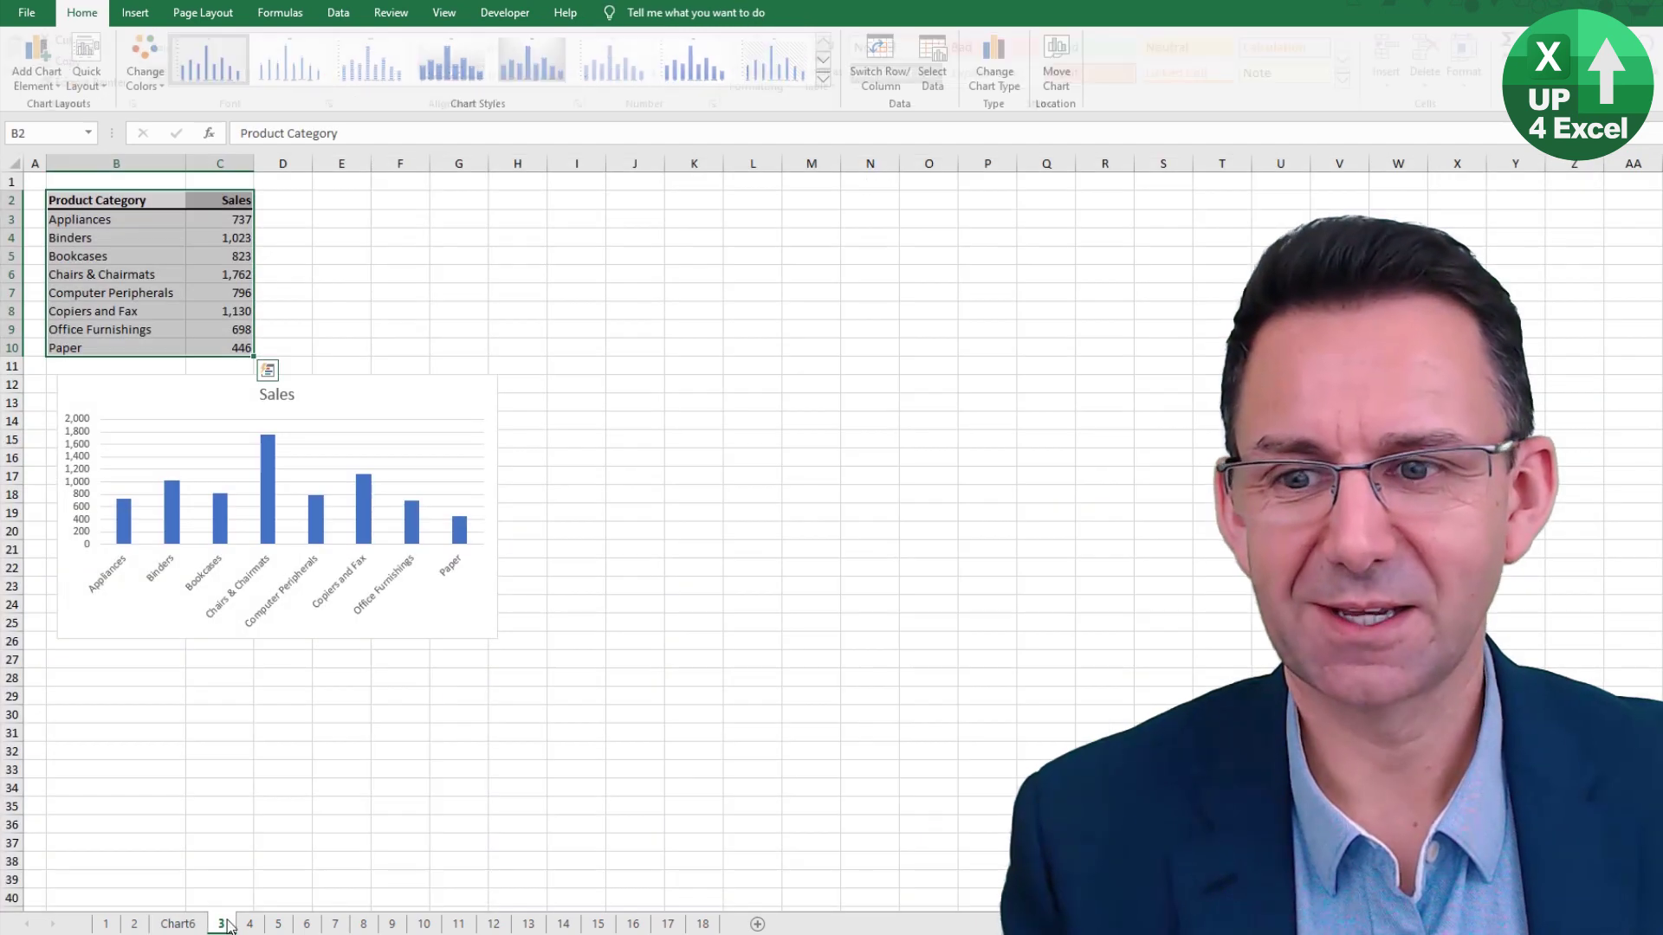
click(222, 391)
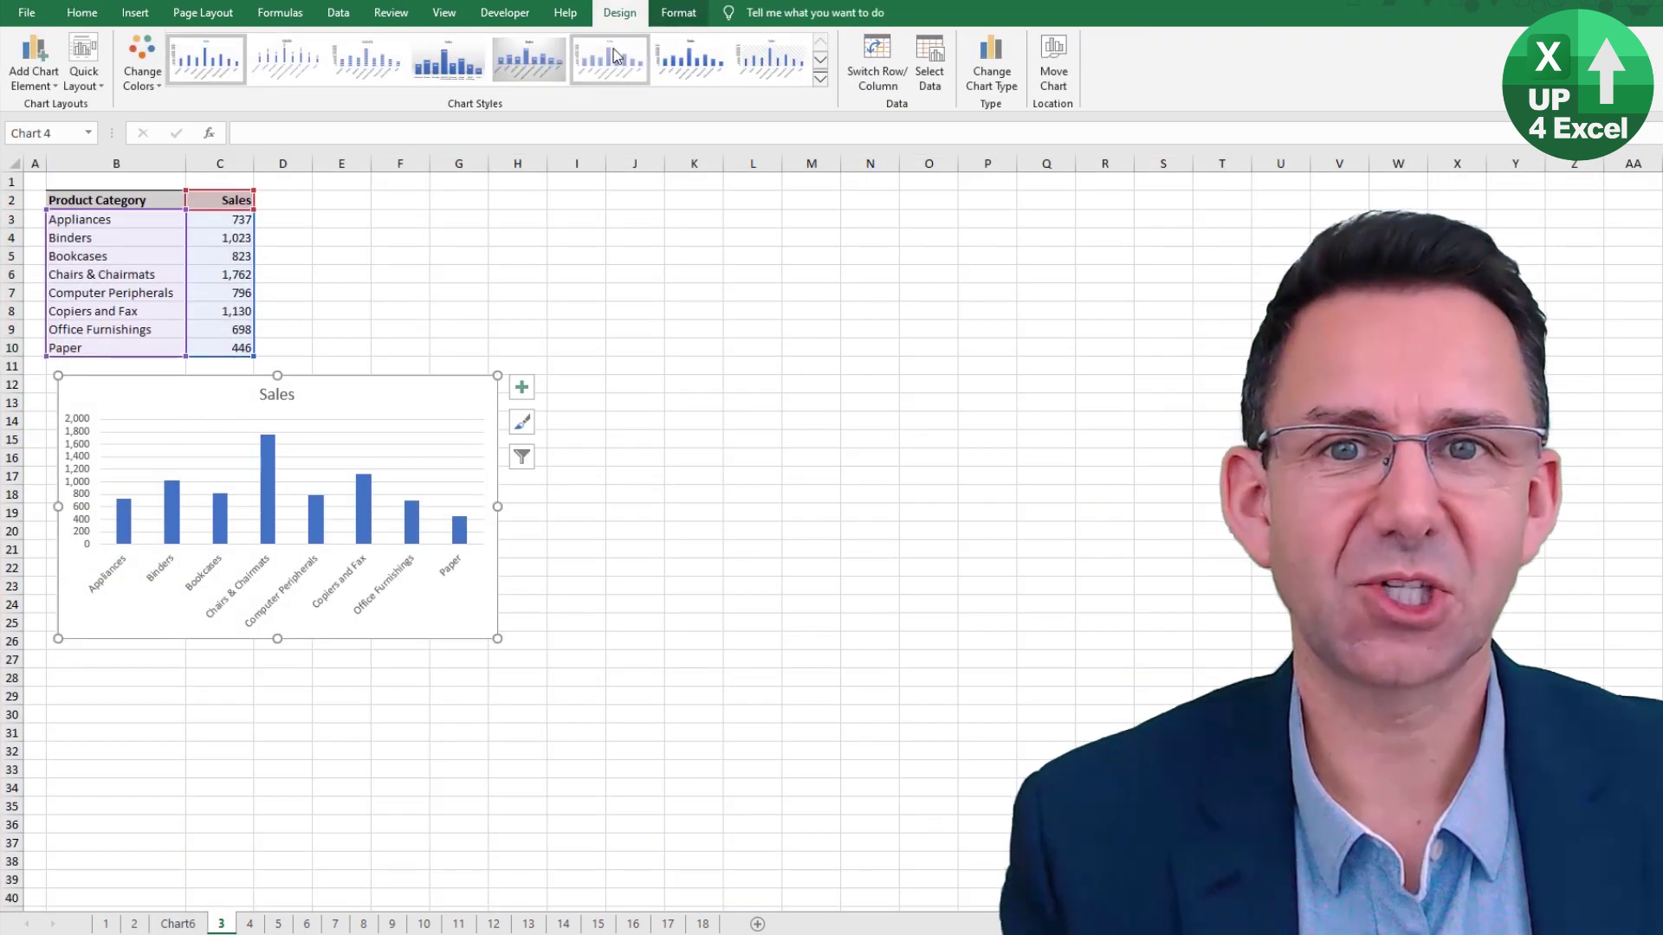
click(678, 14)
click(631, 16)
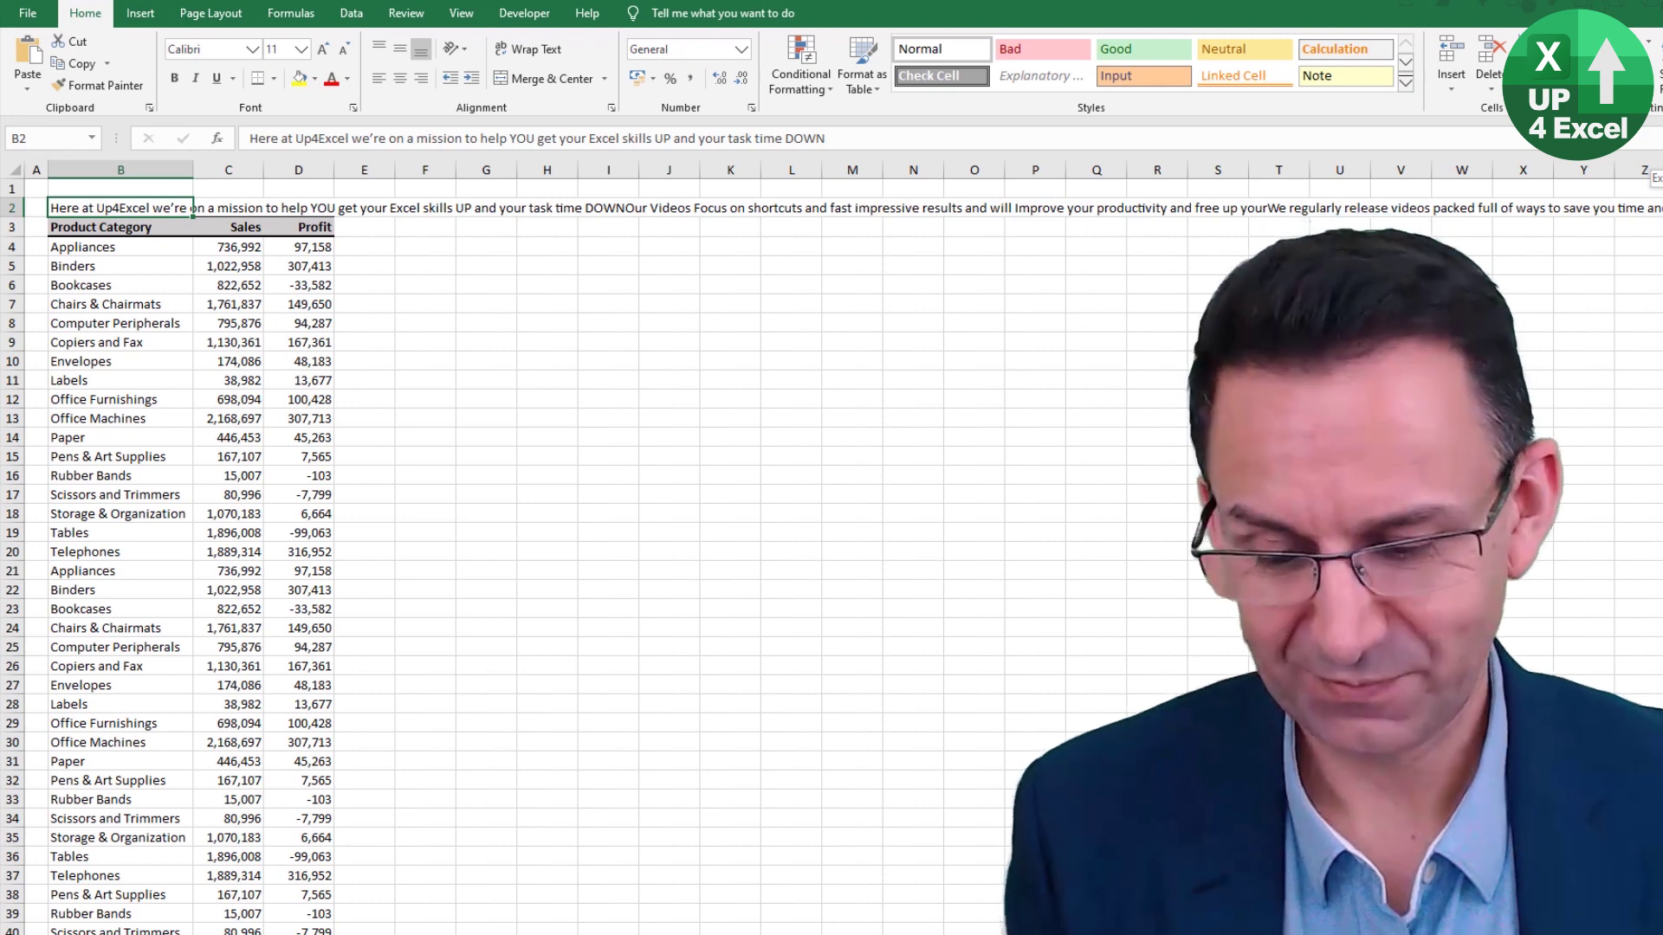
Expand the formula bar to show the full text of cell B2, collapse it again, and toggle the ribbon display
key(ctrl+shift+u)
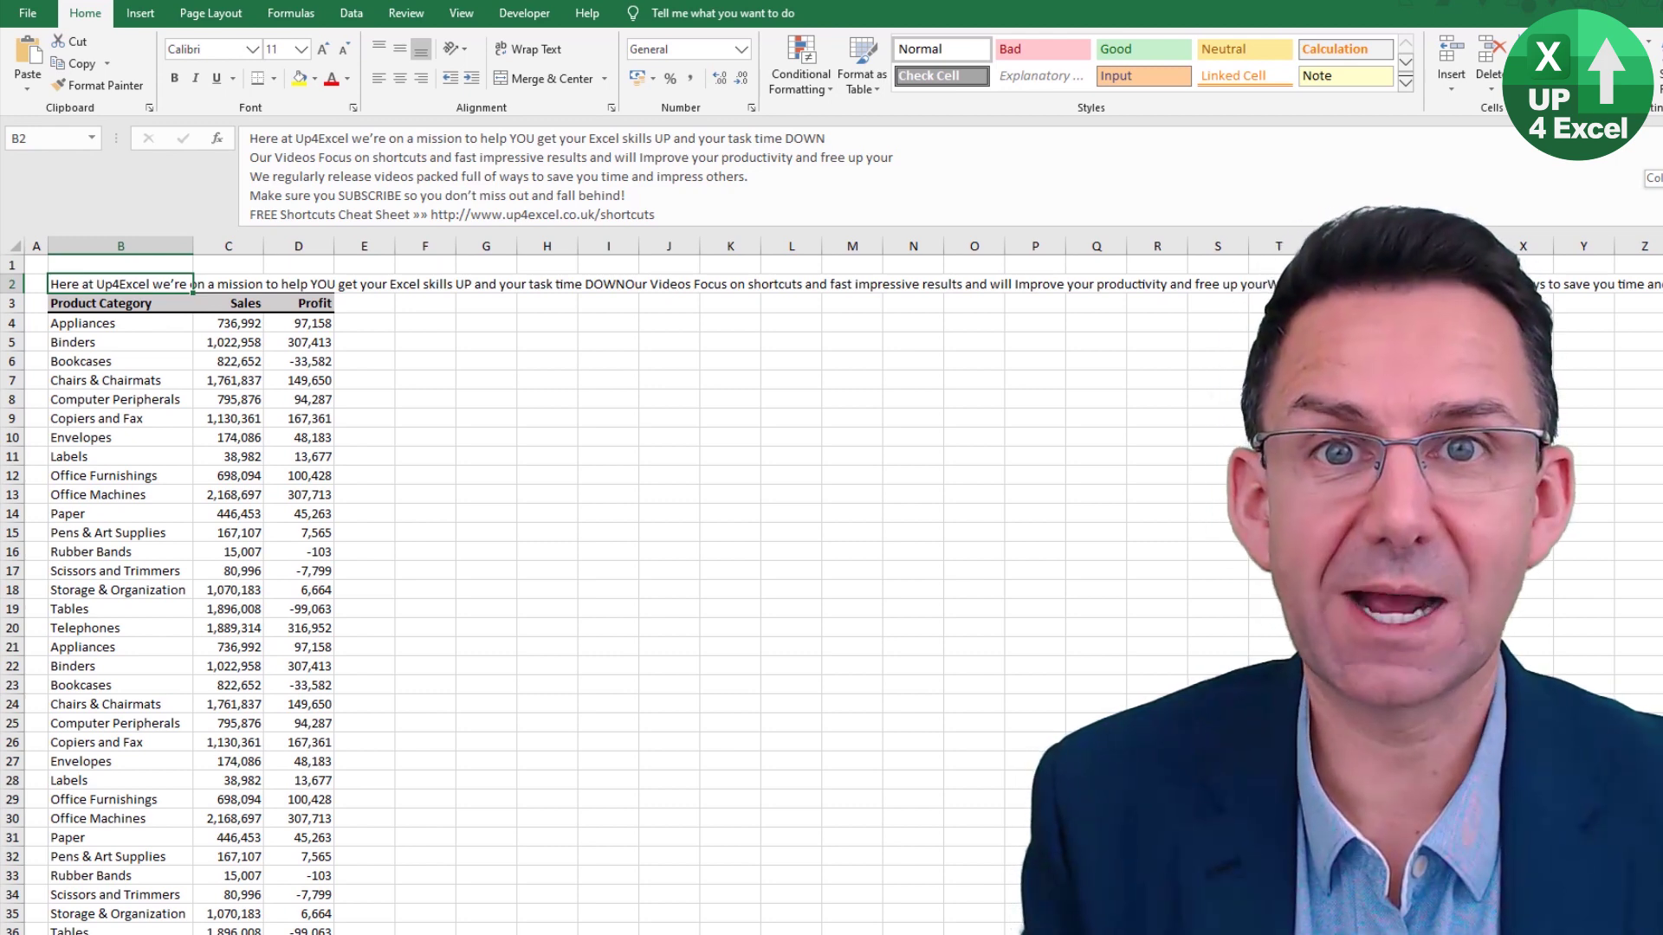
key(ctrl+shift+u)
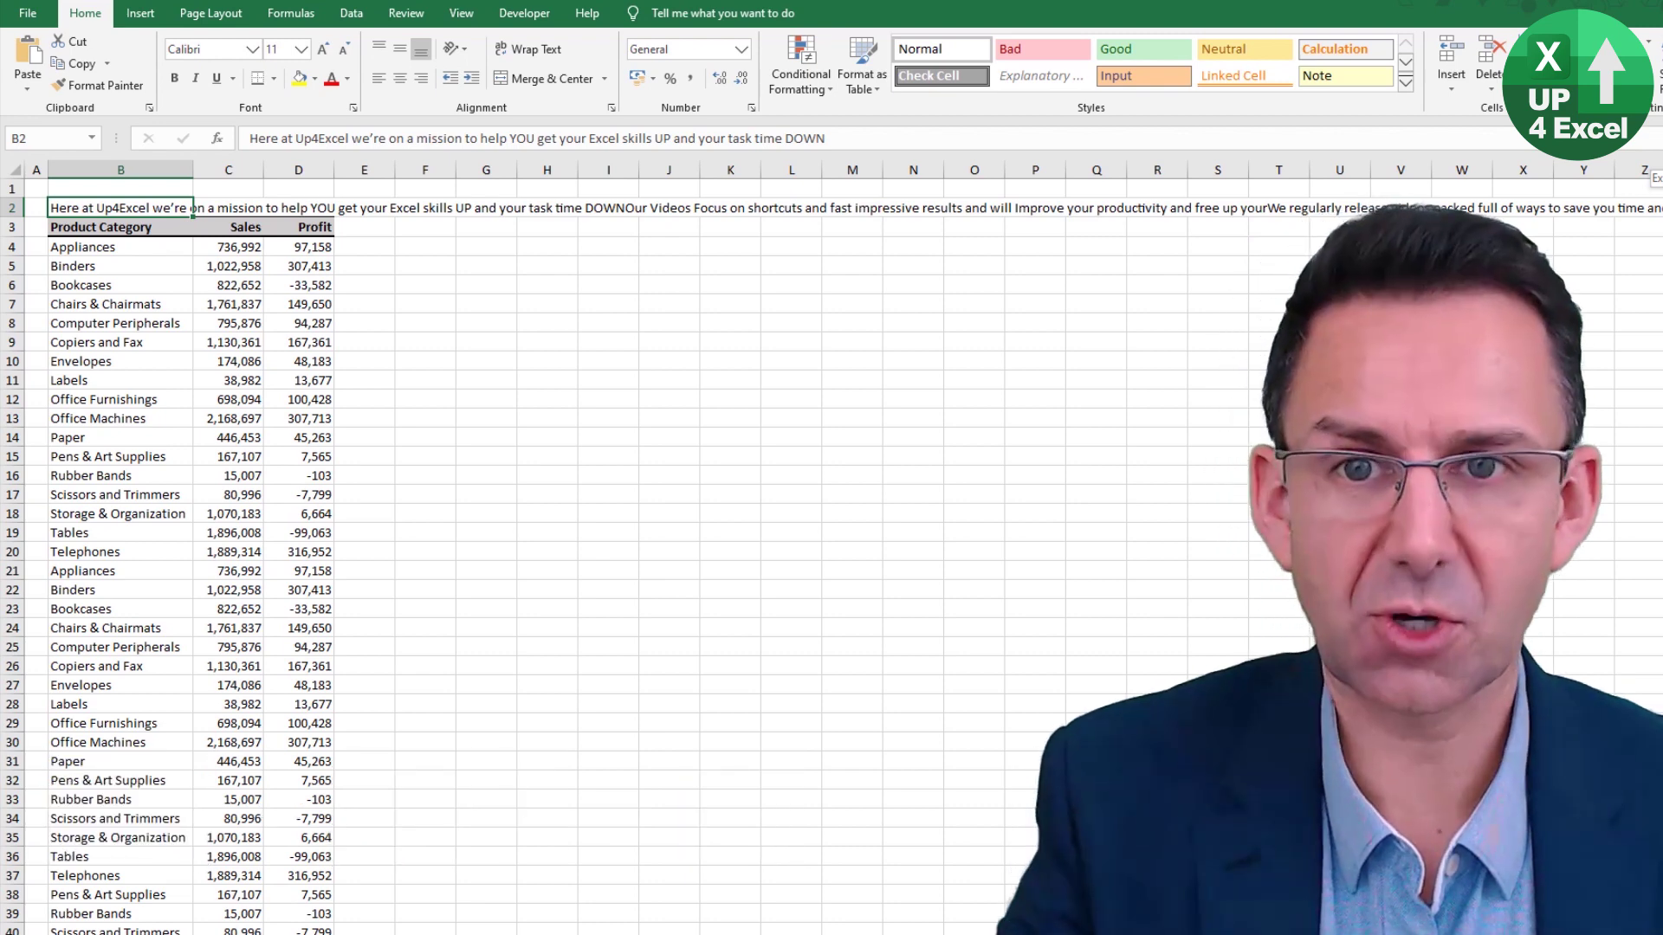
key(ctrl+F1)
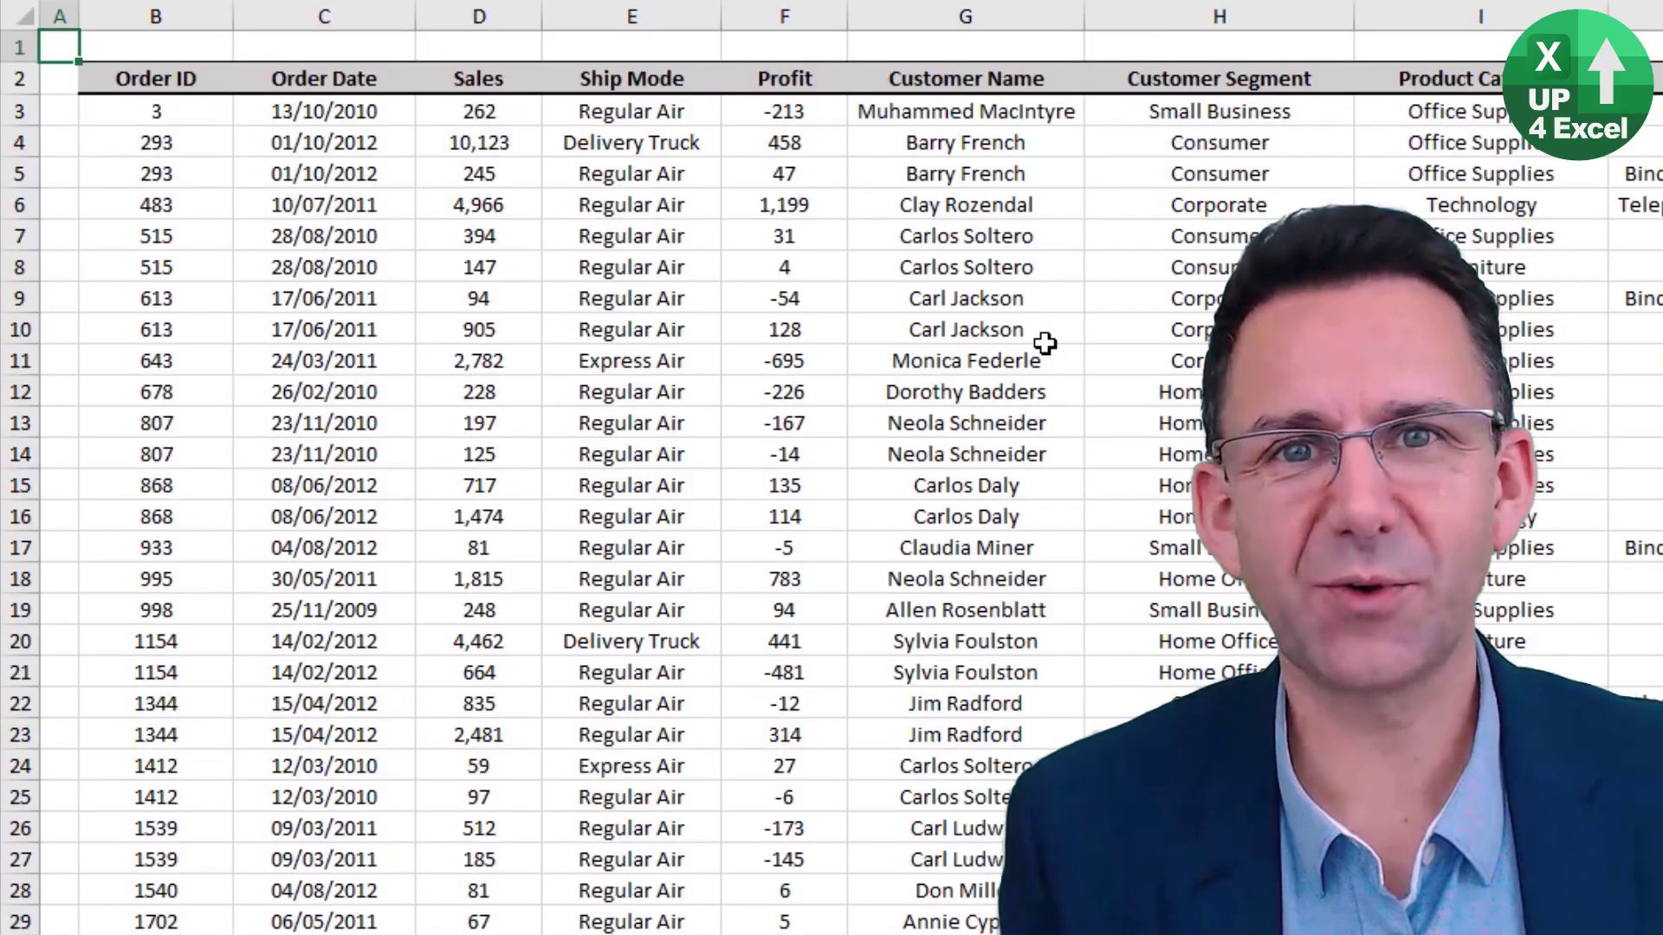
Turn on column filters for the order table and check the filter options of the Ship Mode column
click(584, 245)
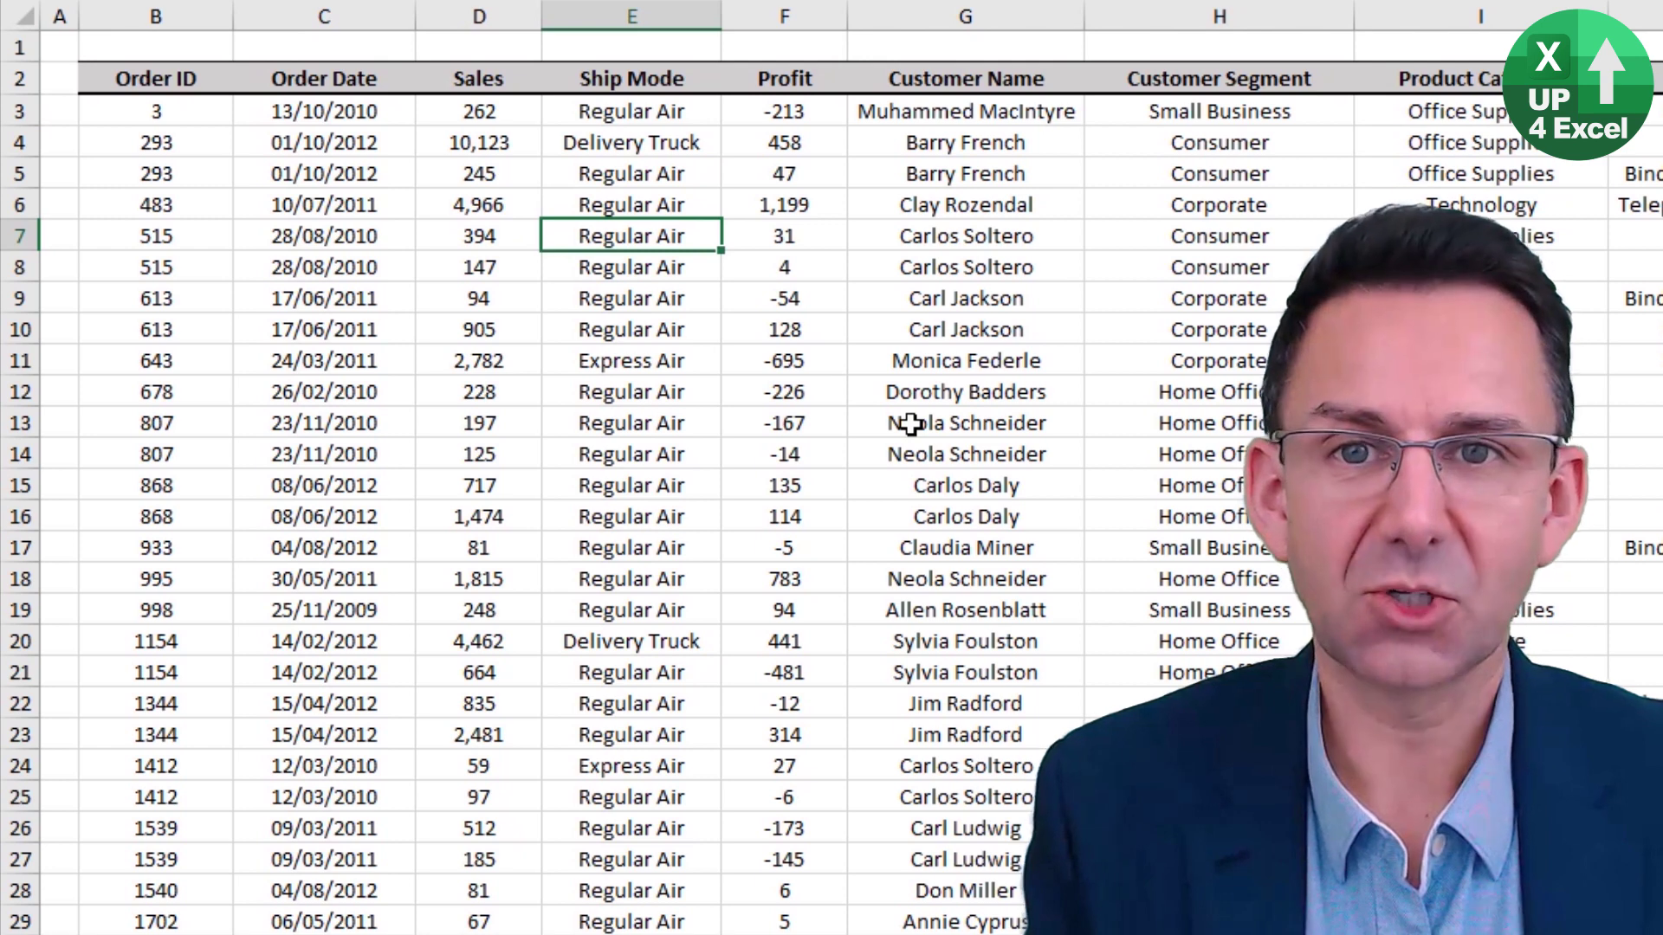
key(ctrl+shift+l)
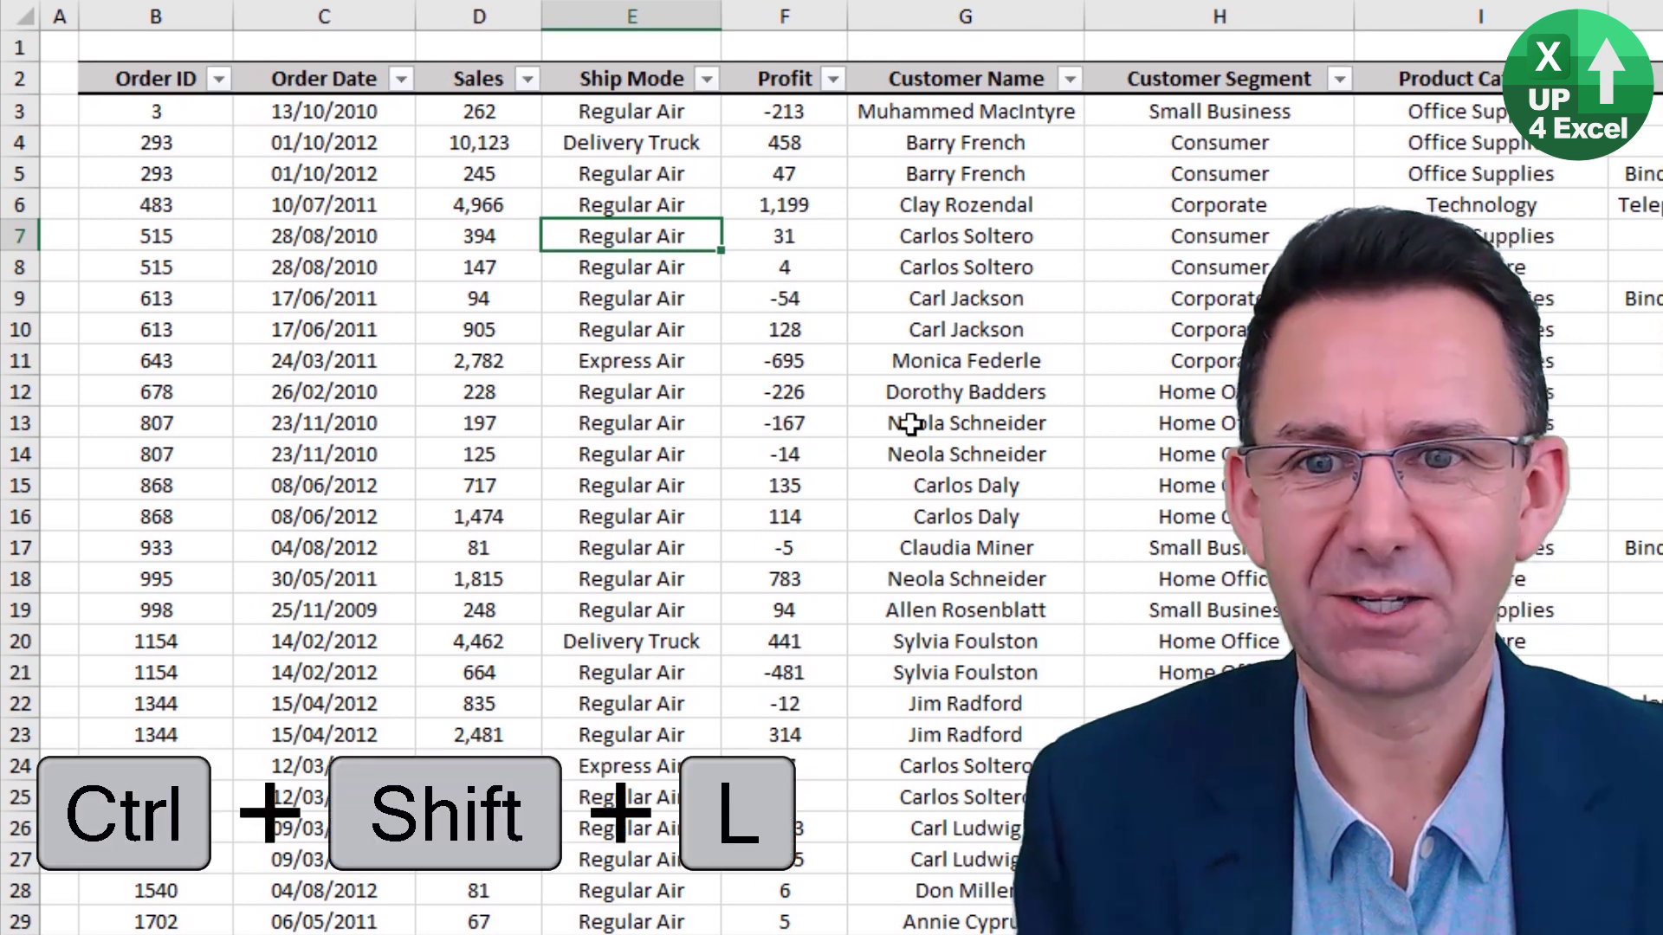
click(706, 79)
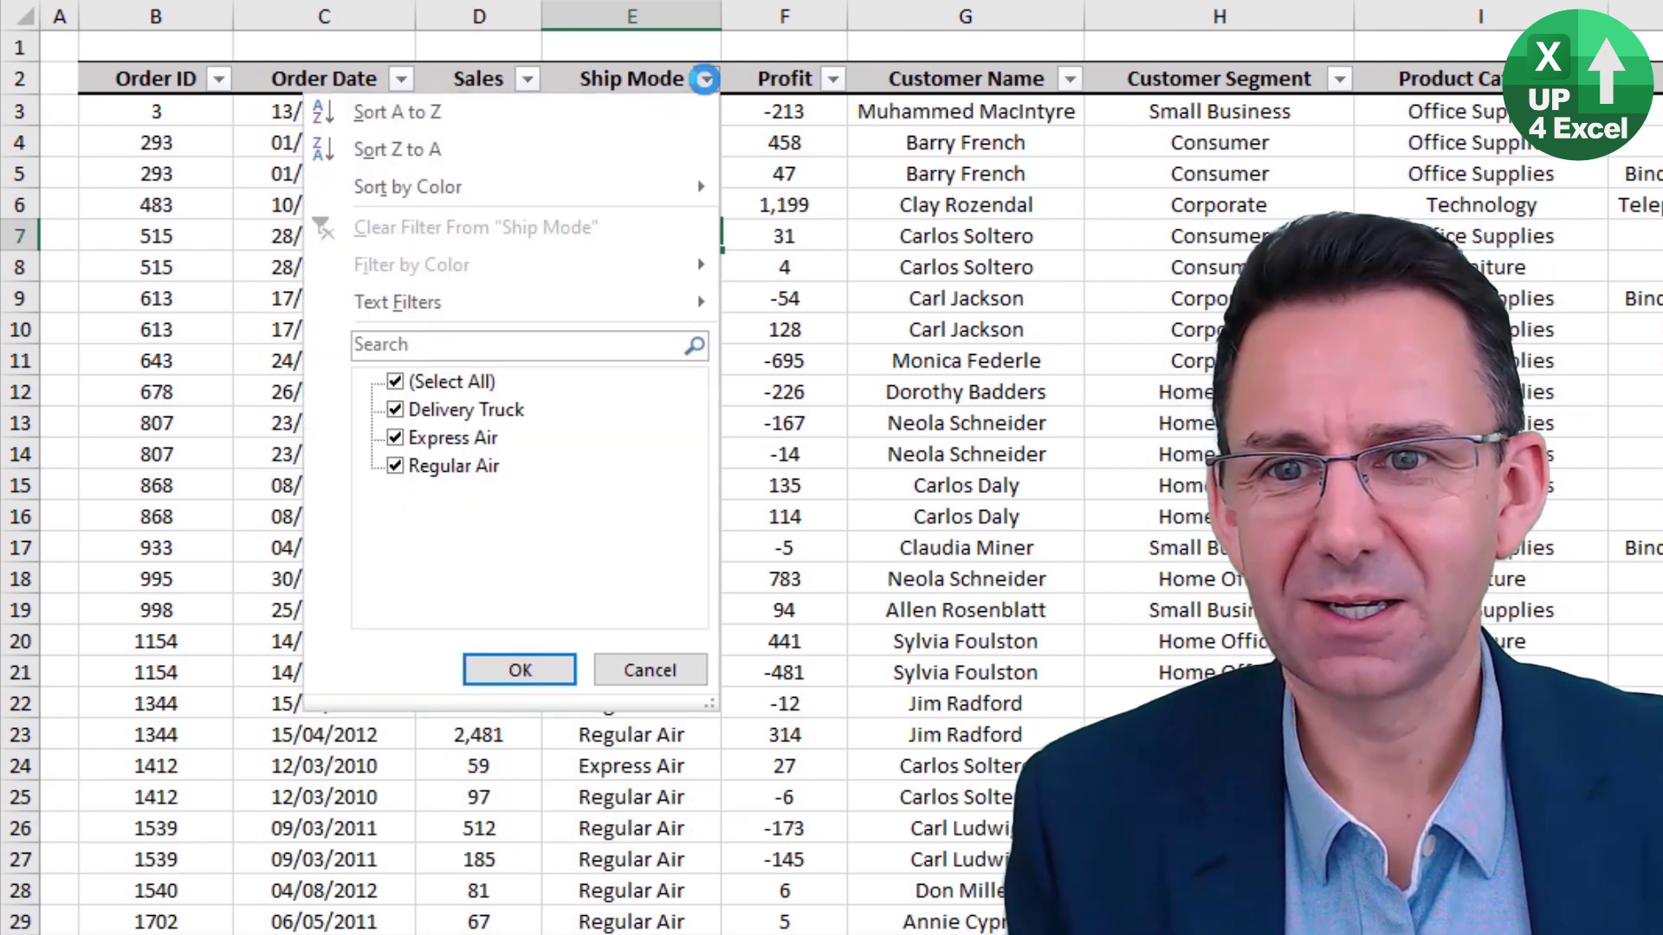
click(707, 80)
Browse the Ship Mode filter's Sort by Color and Text Filters options from its header cell, keeping every ship mode selected
click(631, 77)
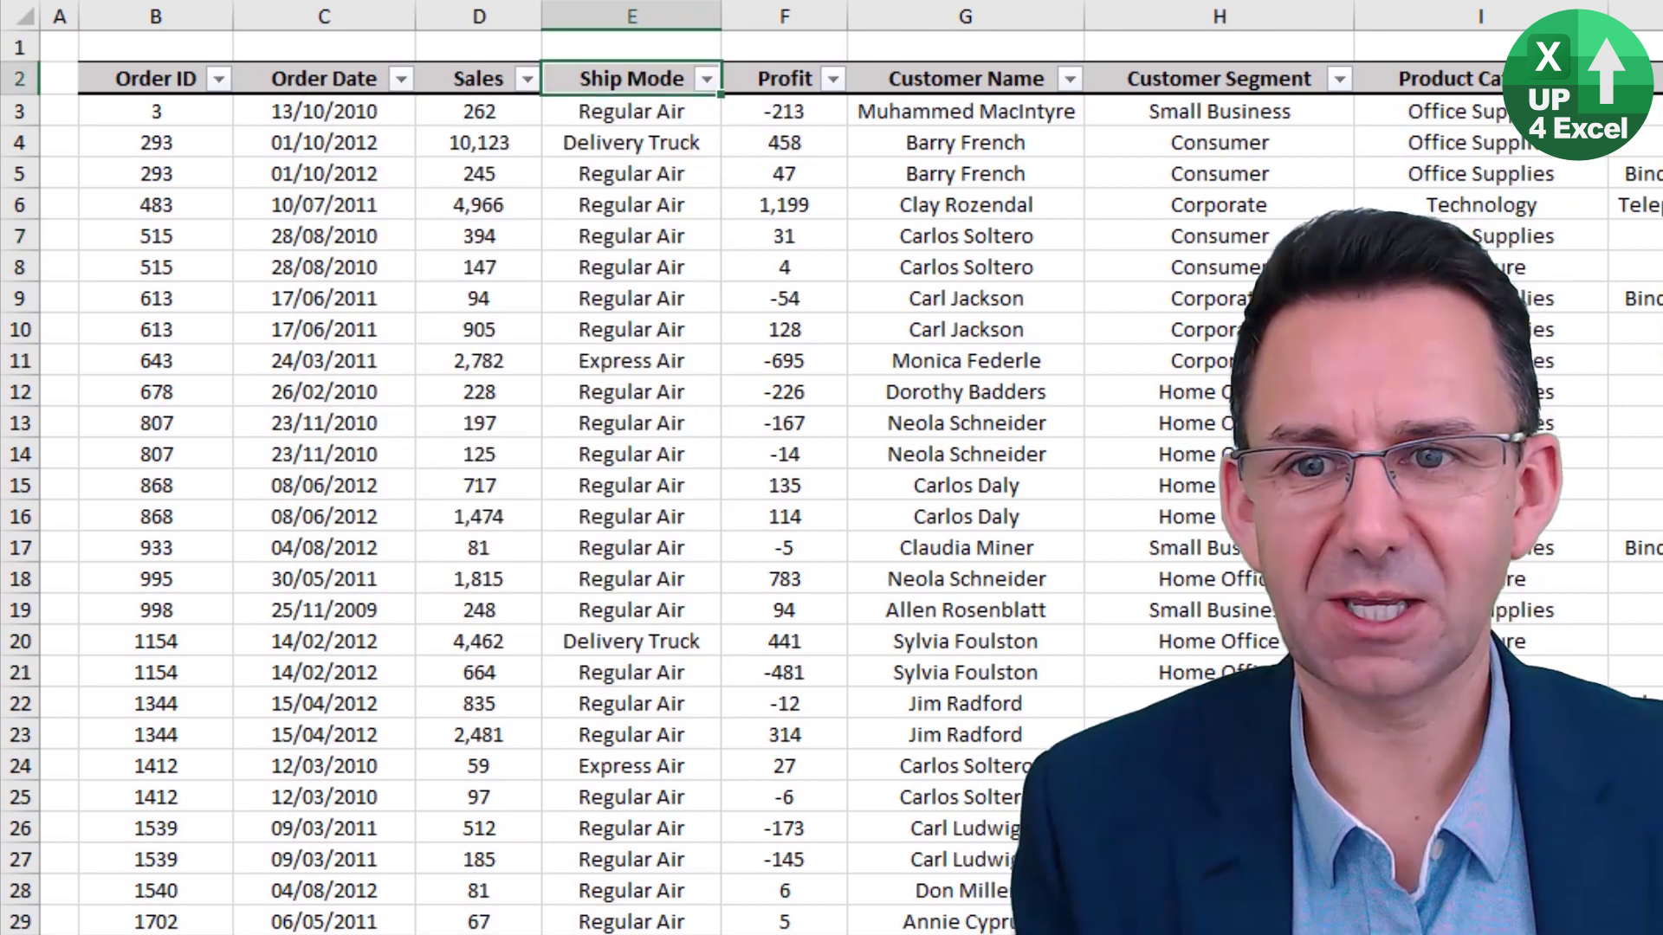
key(alt+Down)
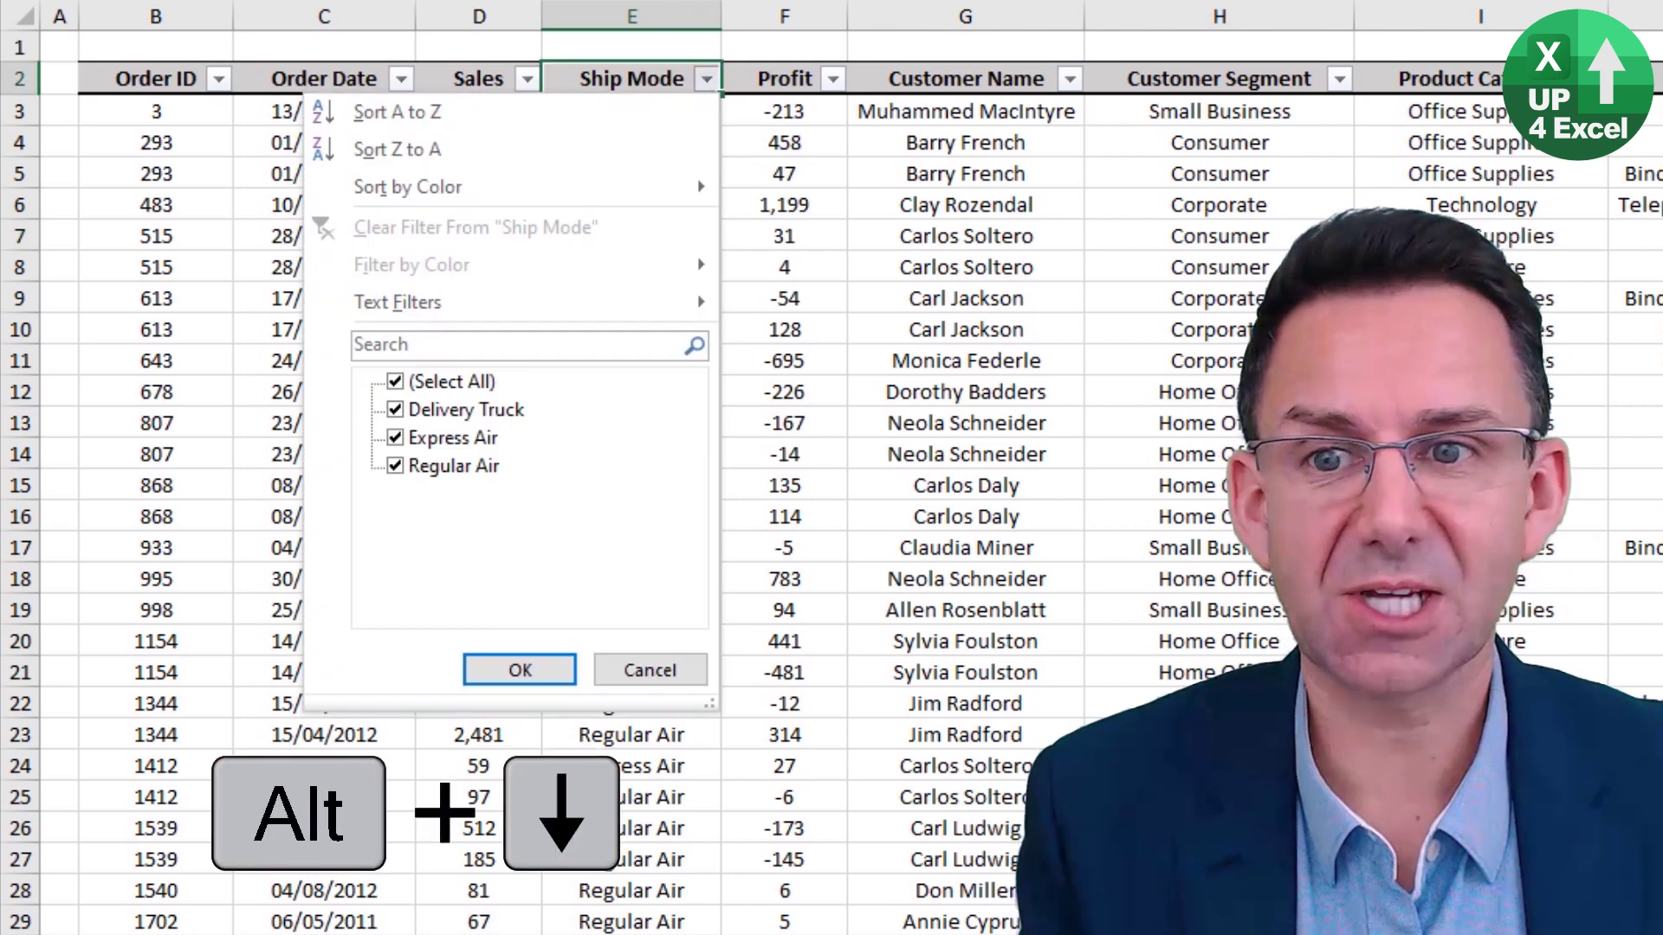
key(Down)
key(Down)
key(Down)
key(Down)
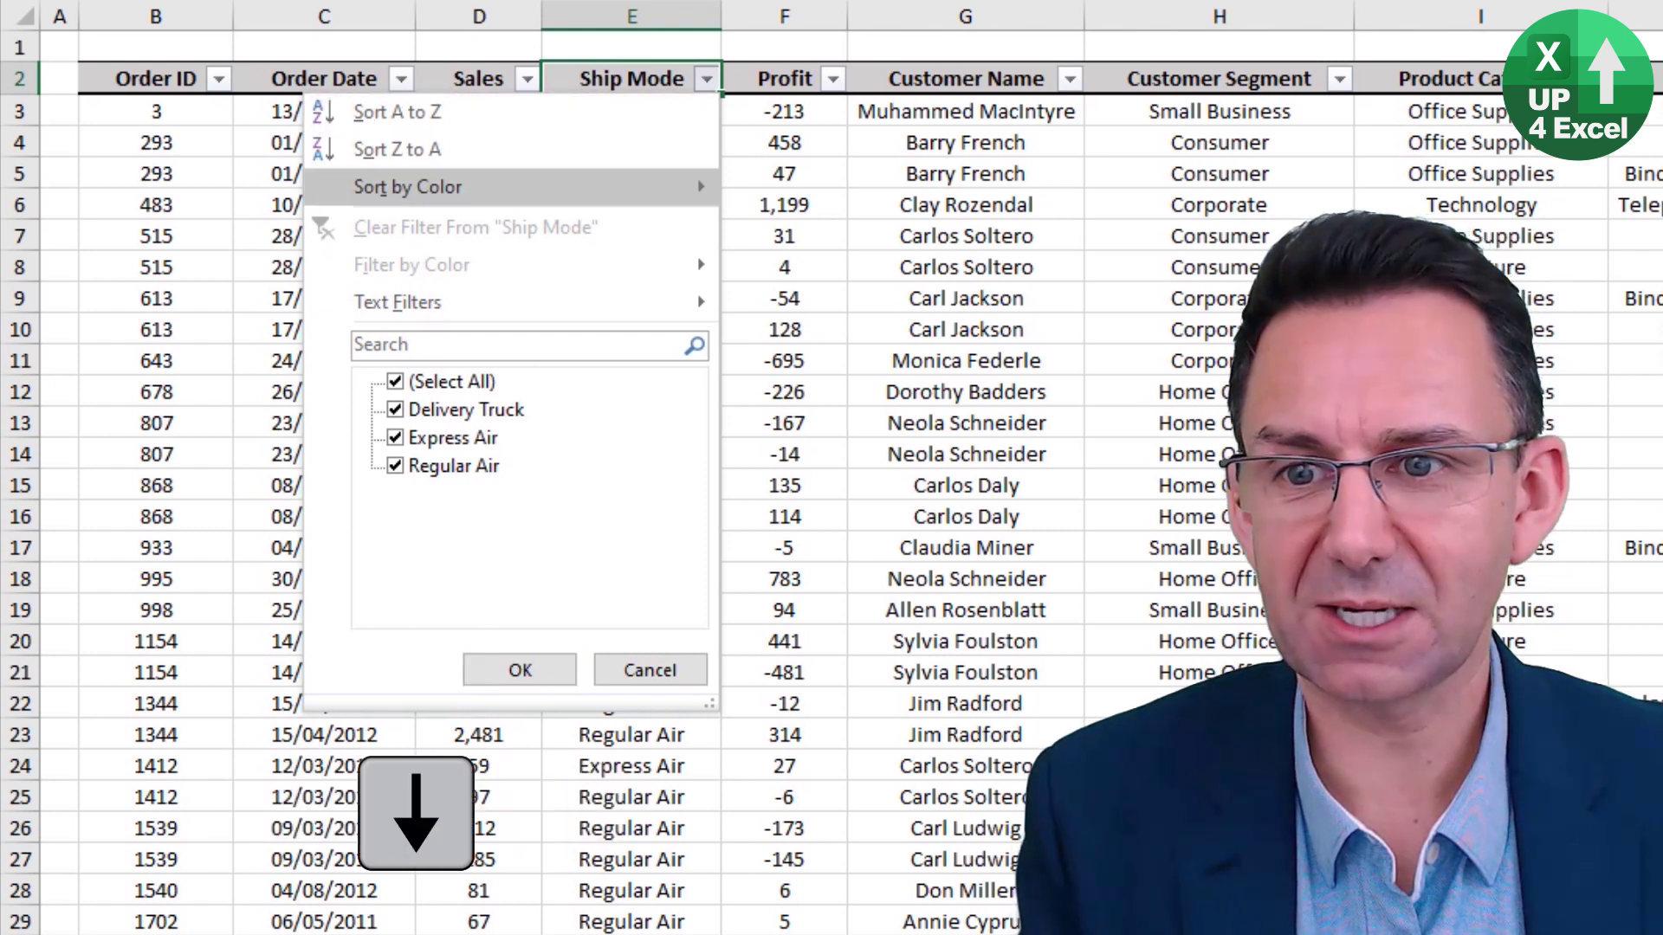
key(Right)
key(Left)
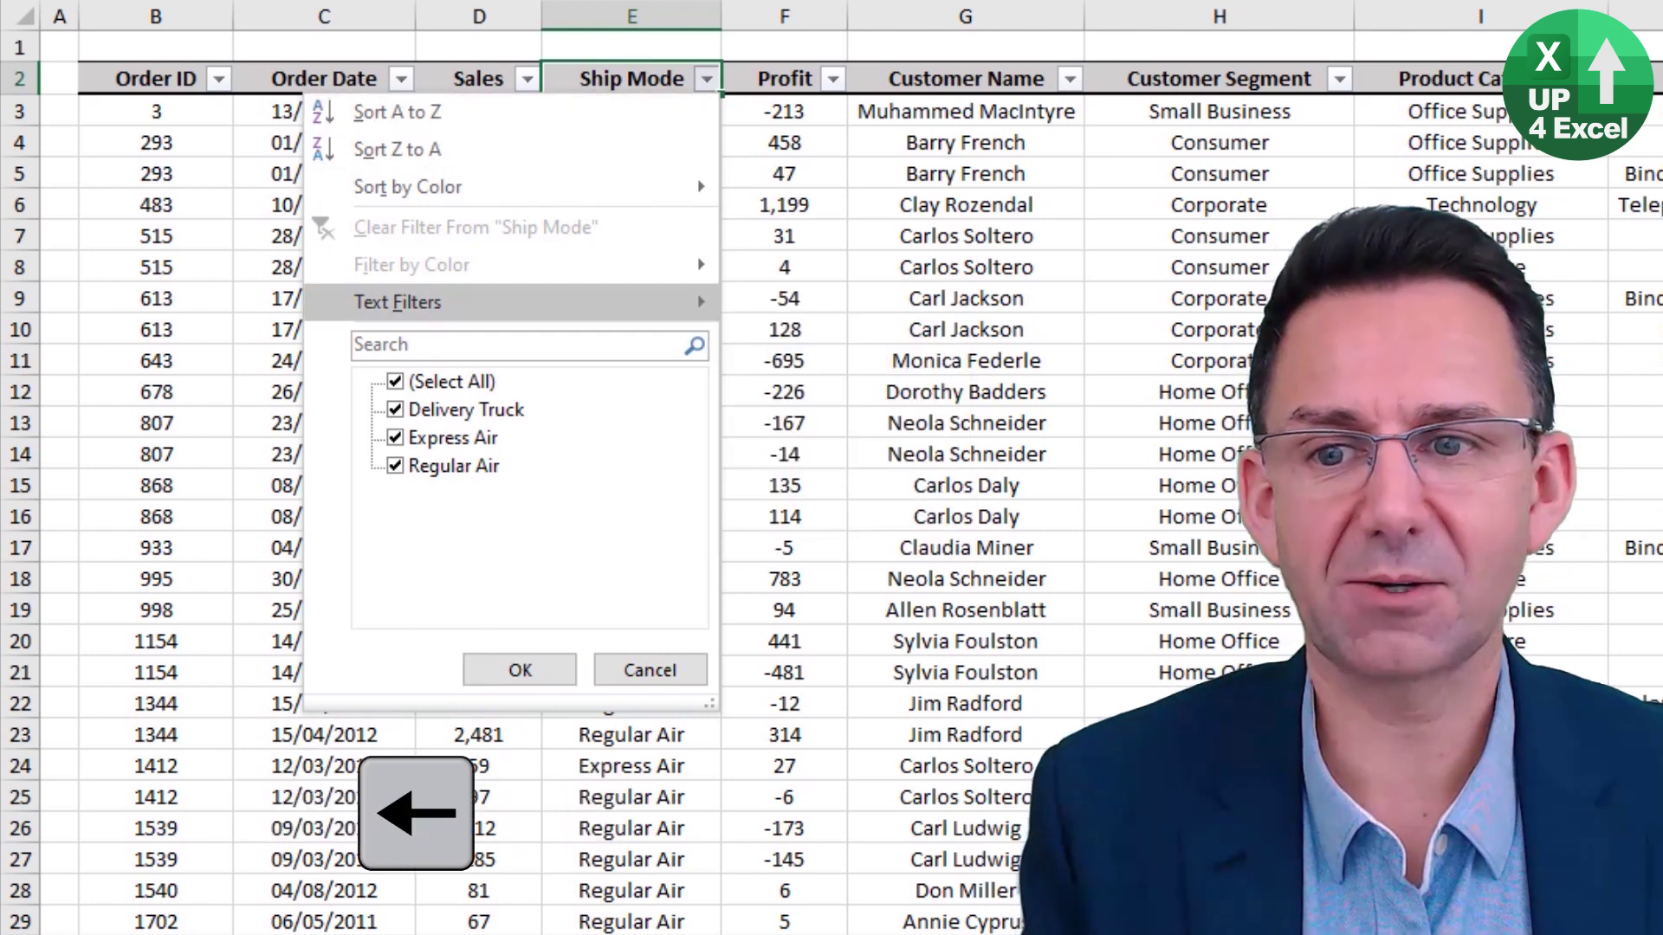
key(Down)
key(Down)
key(Return)
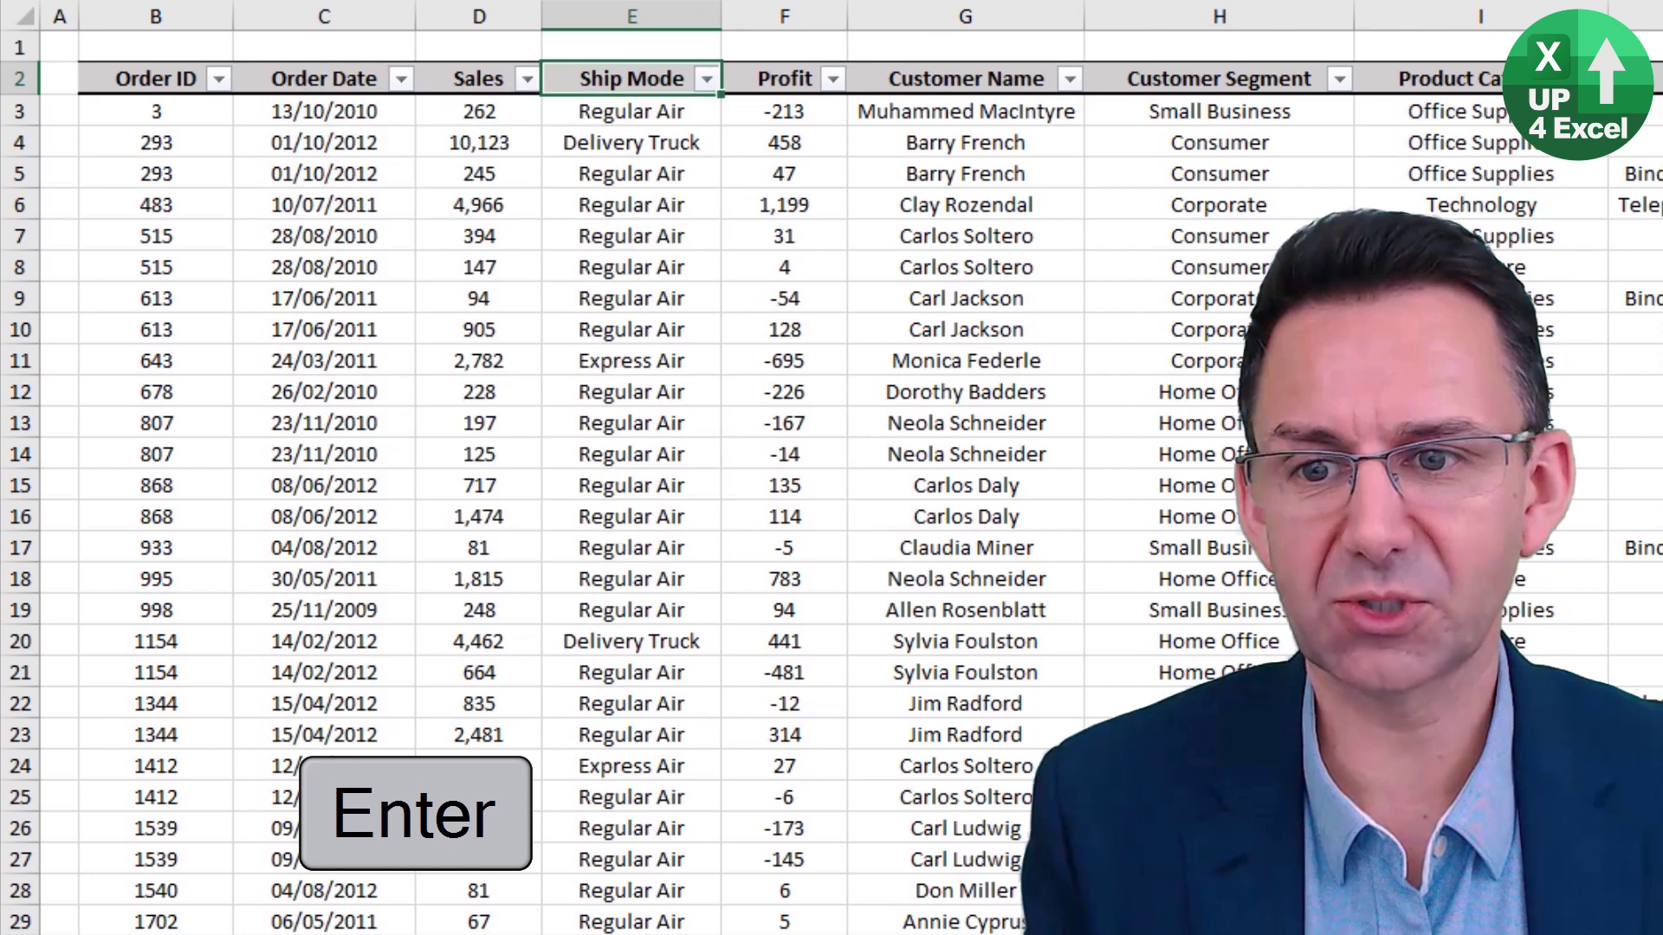
Filter the Ship Mode column to show only Regular Air orders
click(708, 78)
click(446, 383)
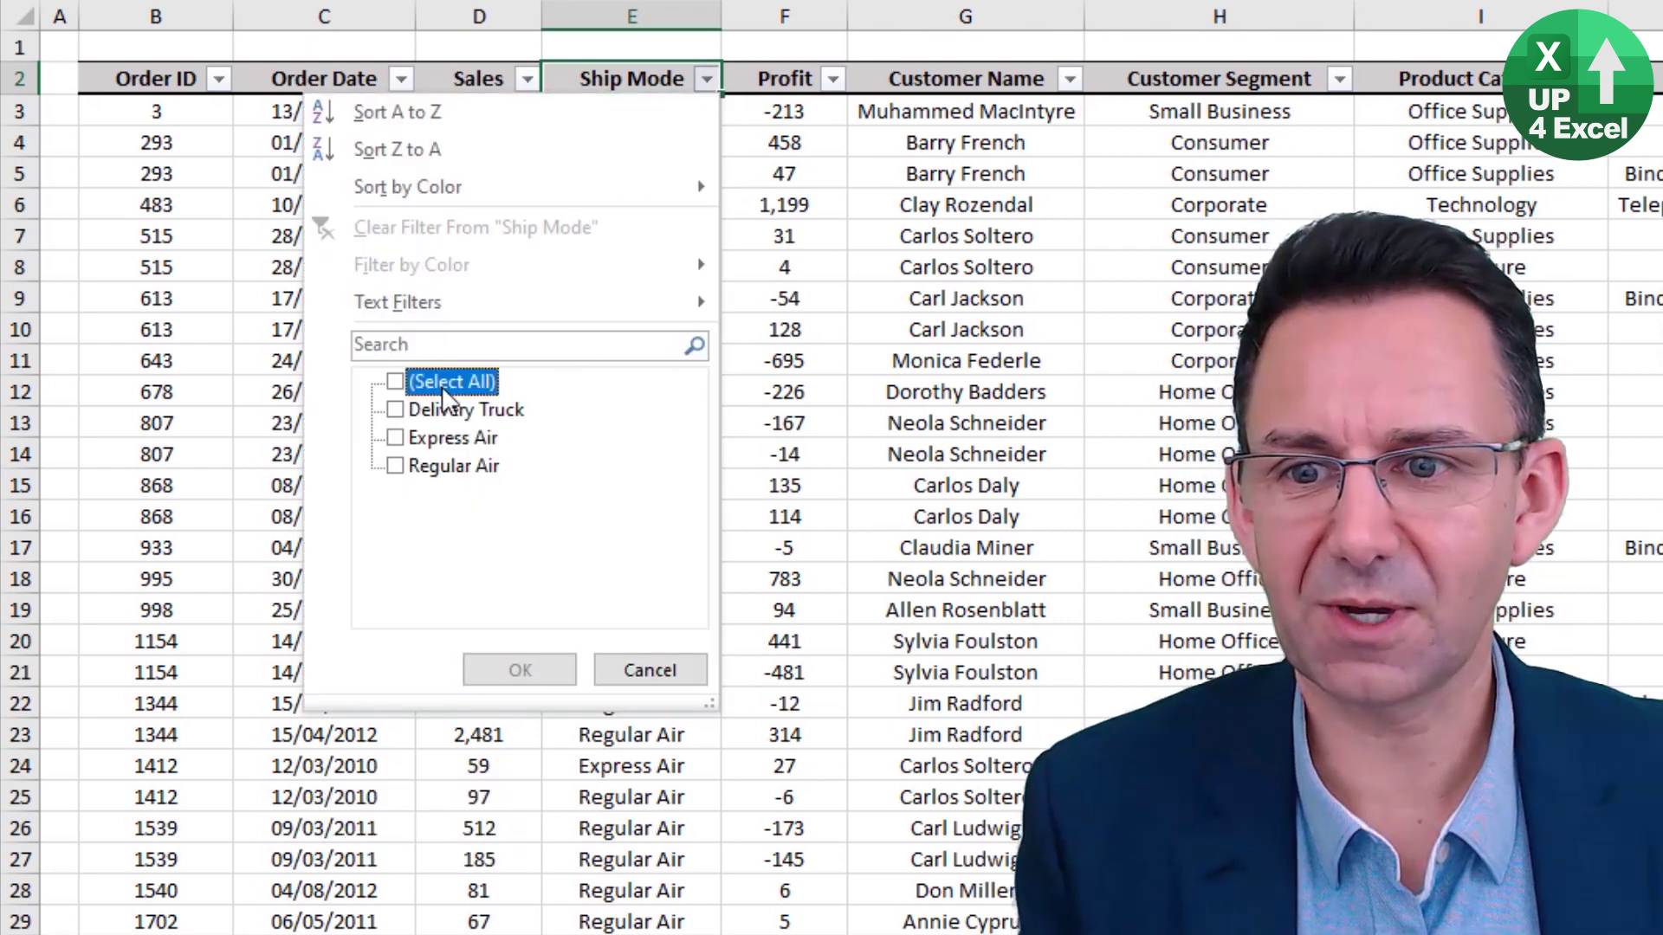
click(446, 466)
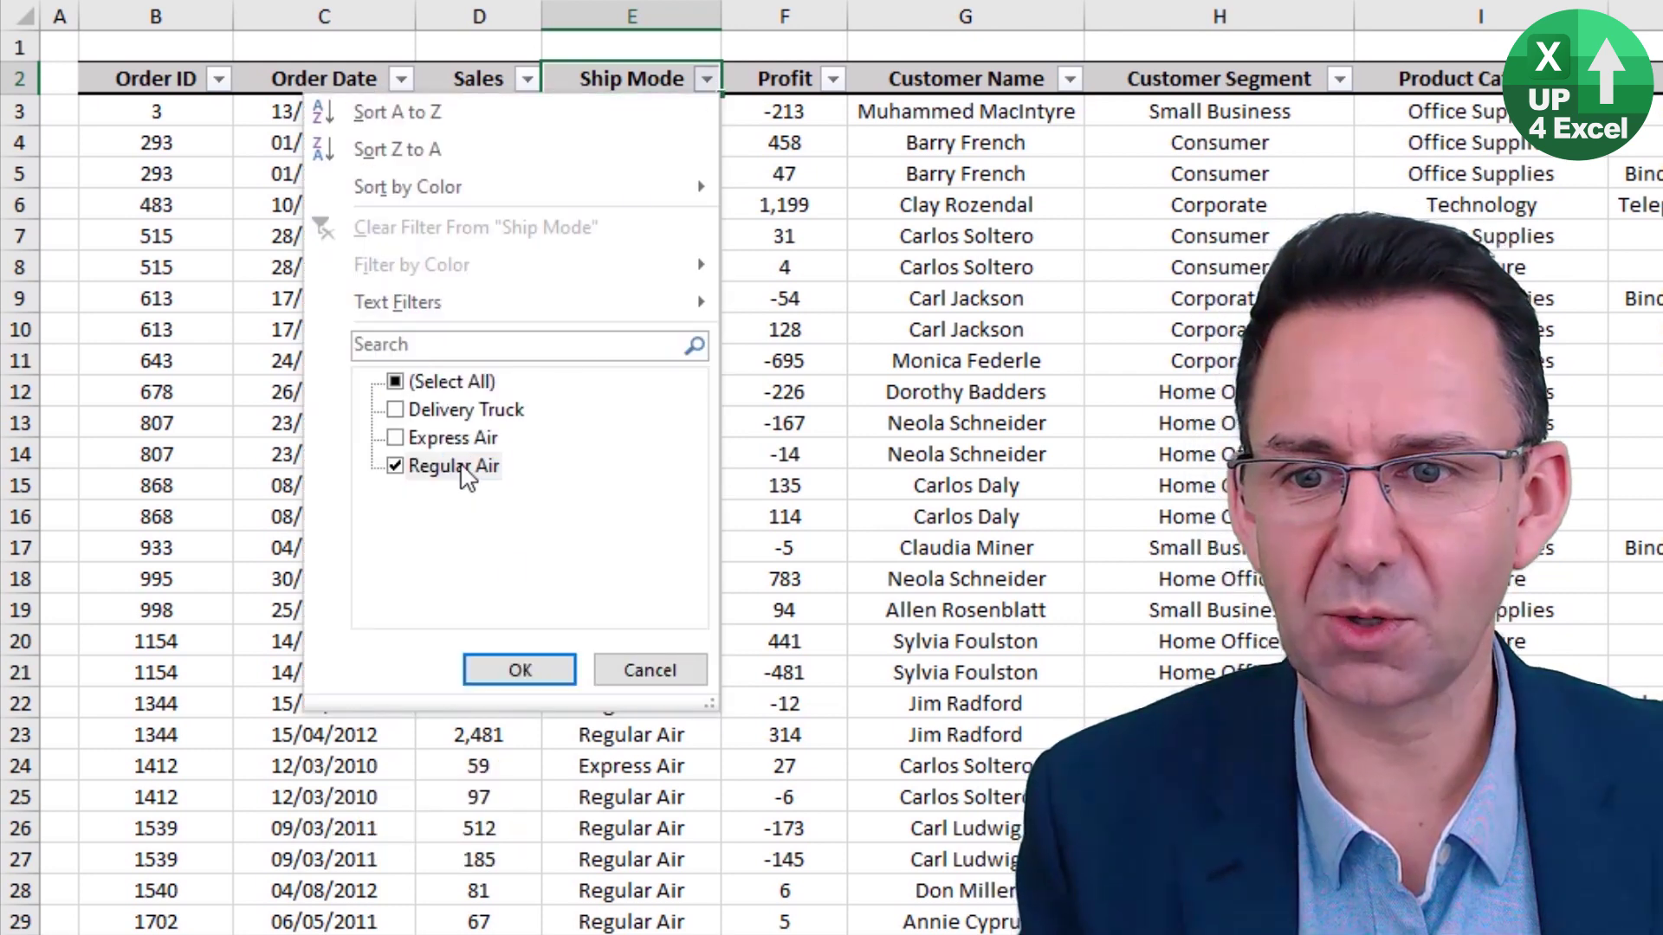
click(531, 673)
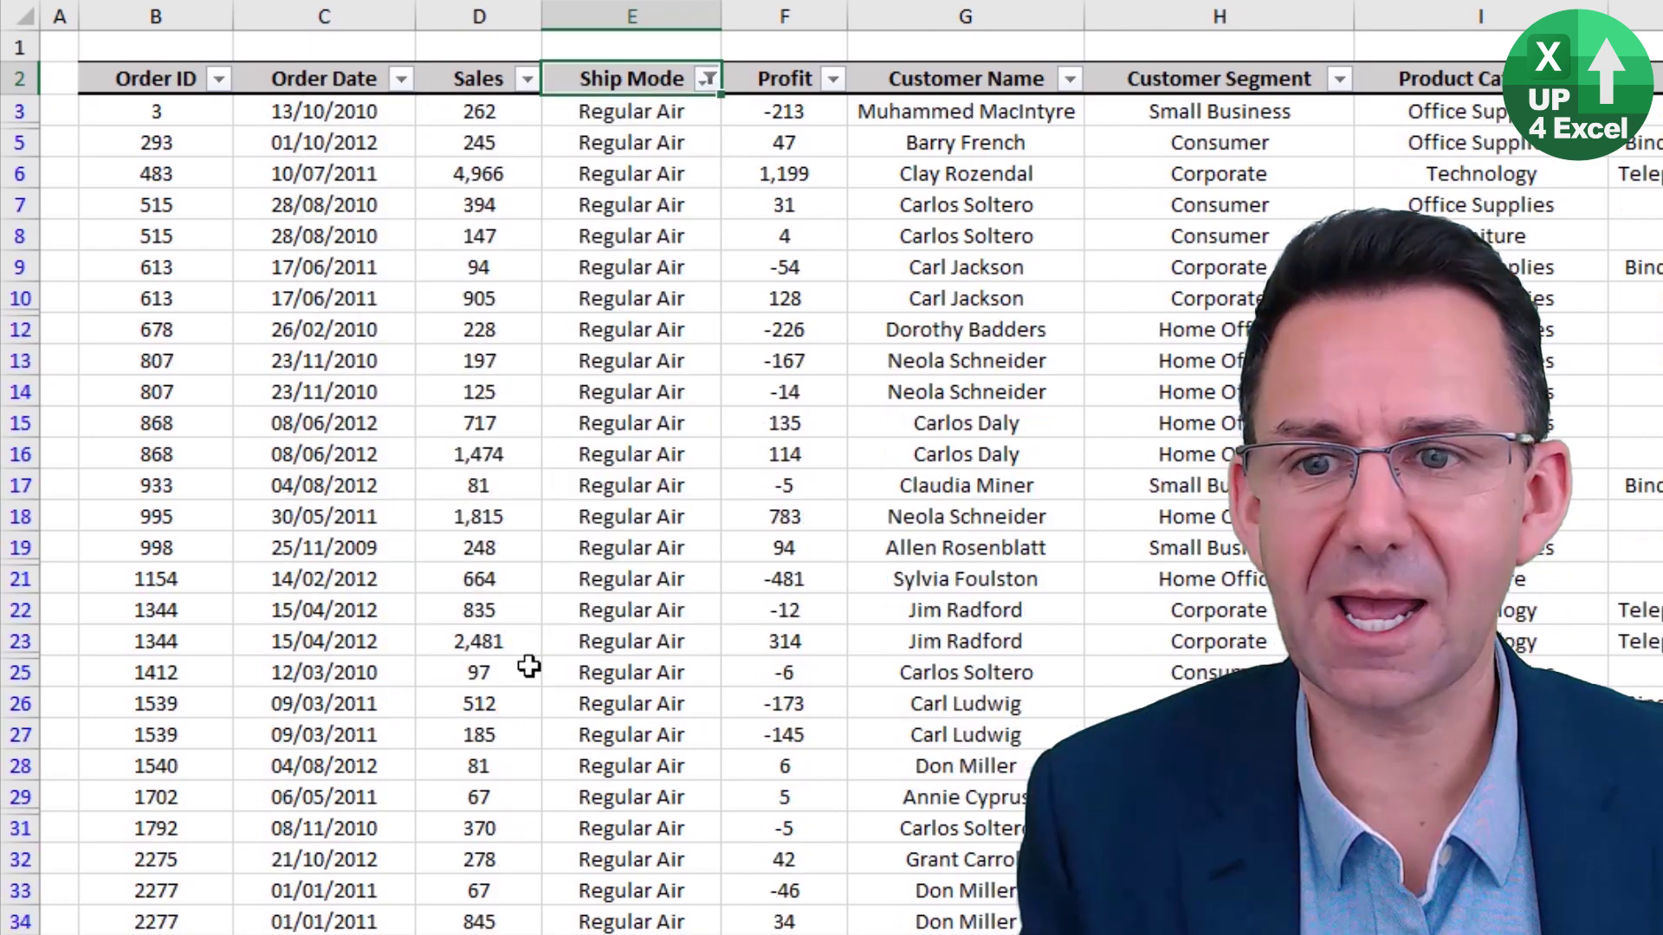
Filter the Customer Name column to show only the sixth customer in the list
click(1071, 79)
click(782, 384)
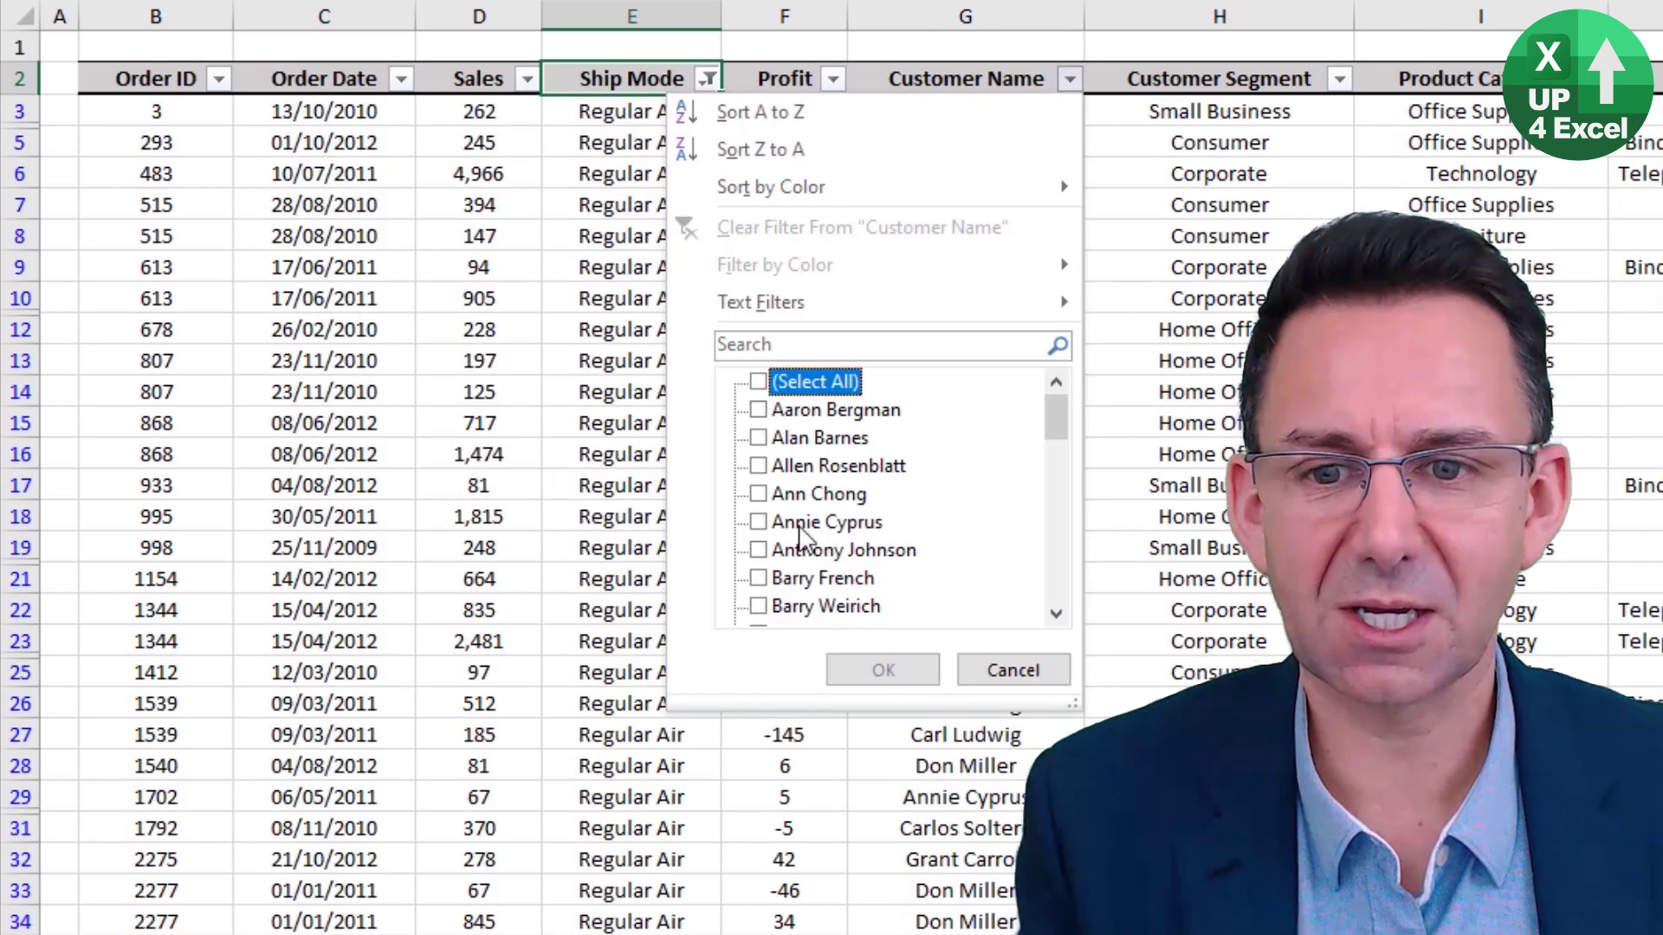
click(779, 551)
click(880, 669)
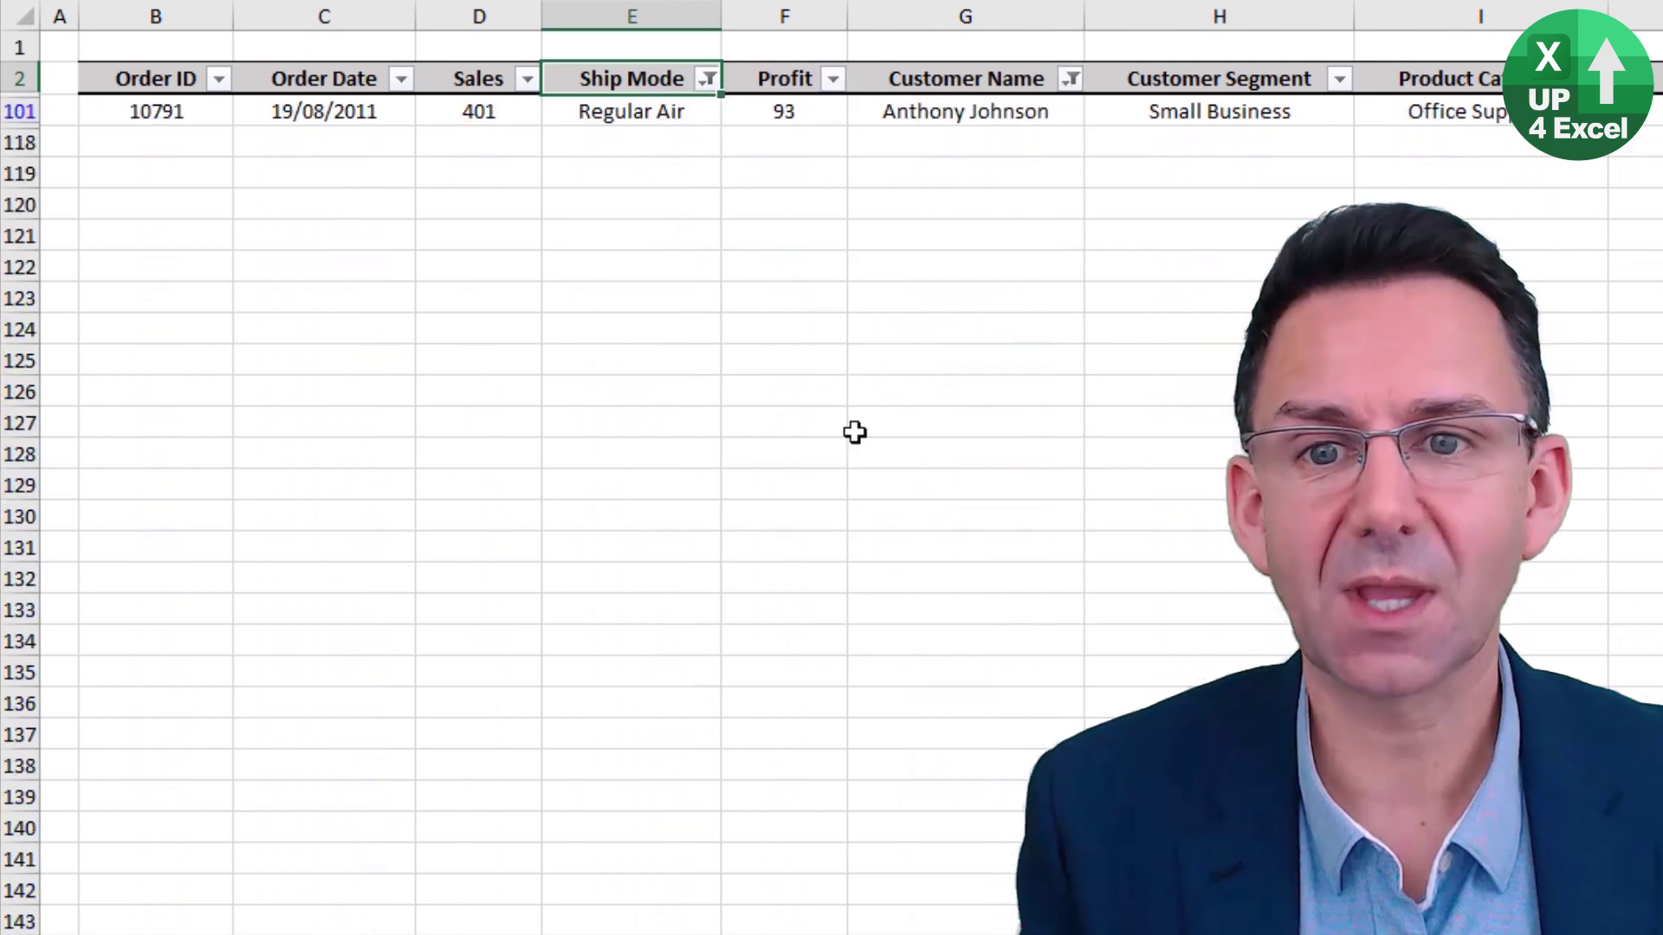
Clear the Customer Name filter, and reset the remaining filters by turning the table's filtering off and on again
click(929, 108)
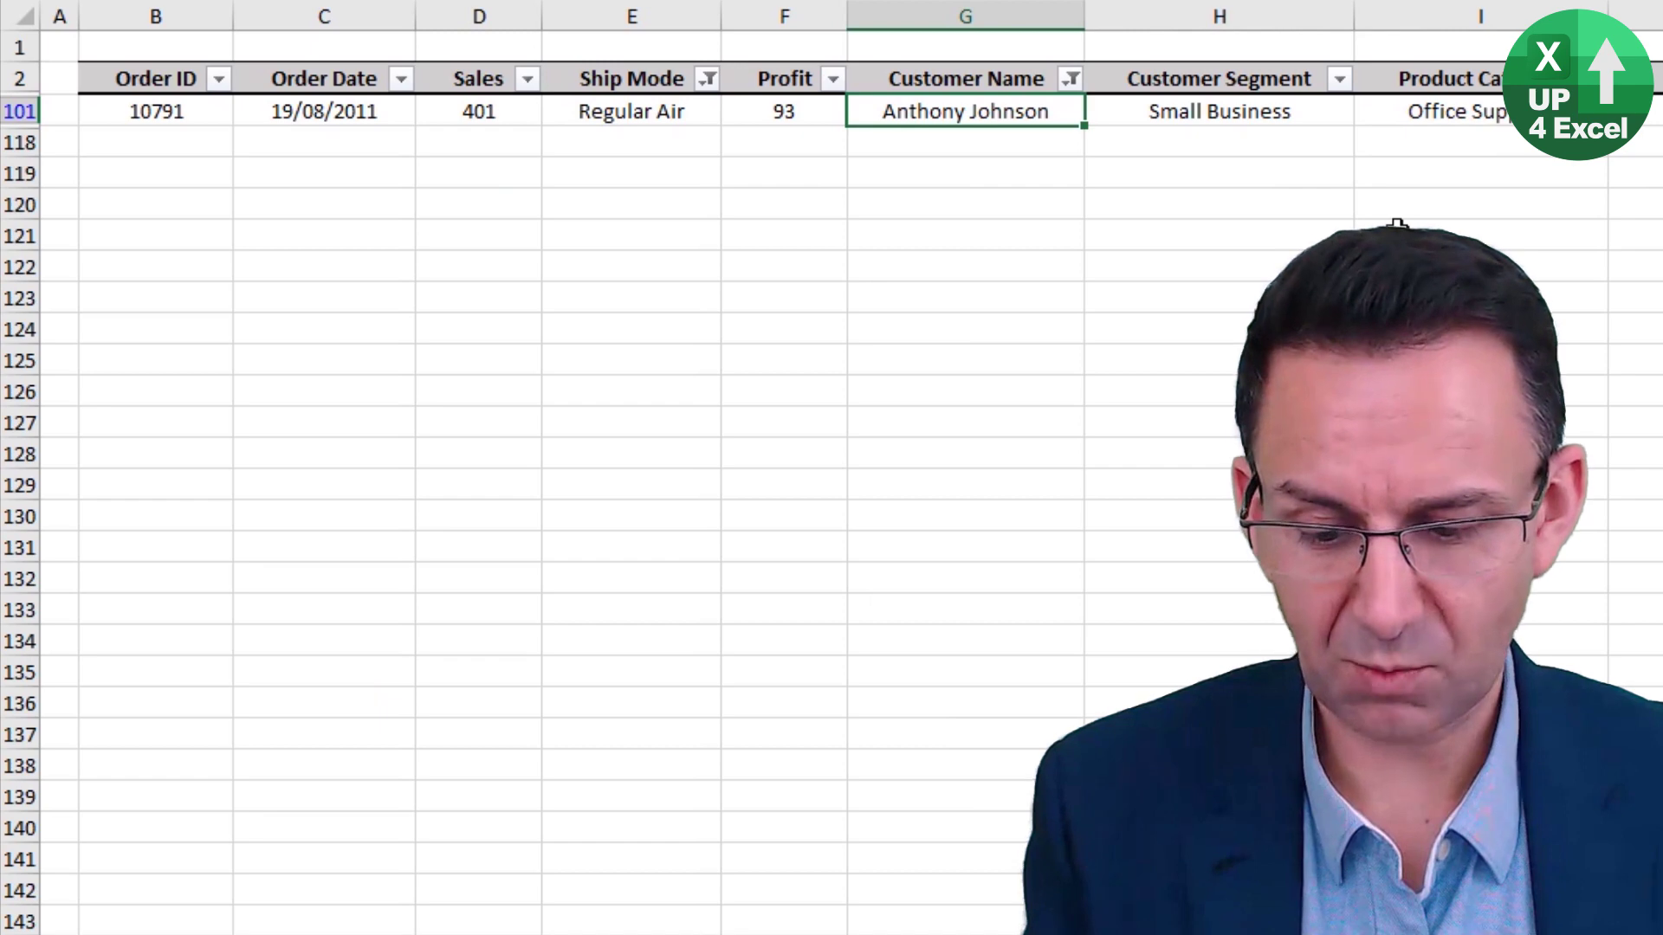
key(Up)
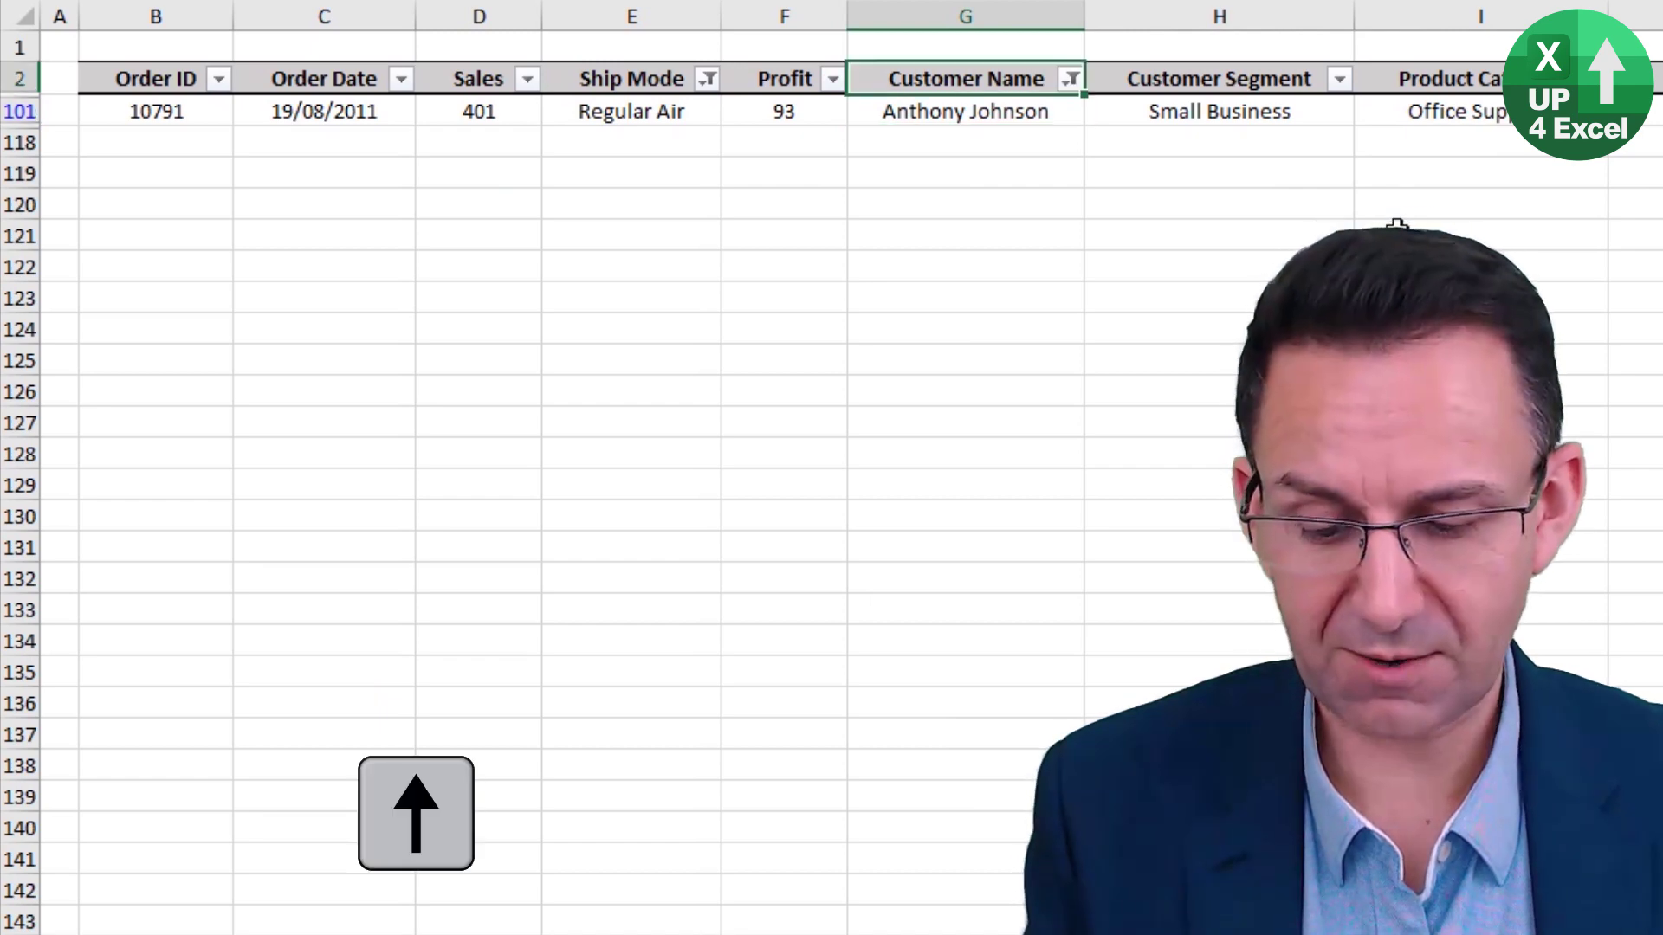
key(alt+Down)
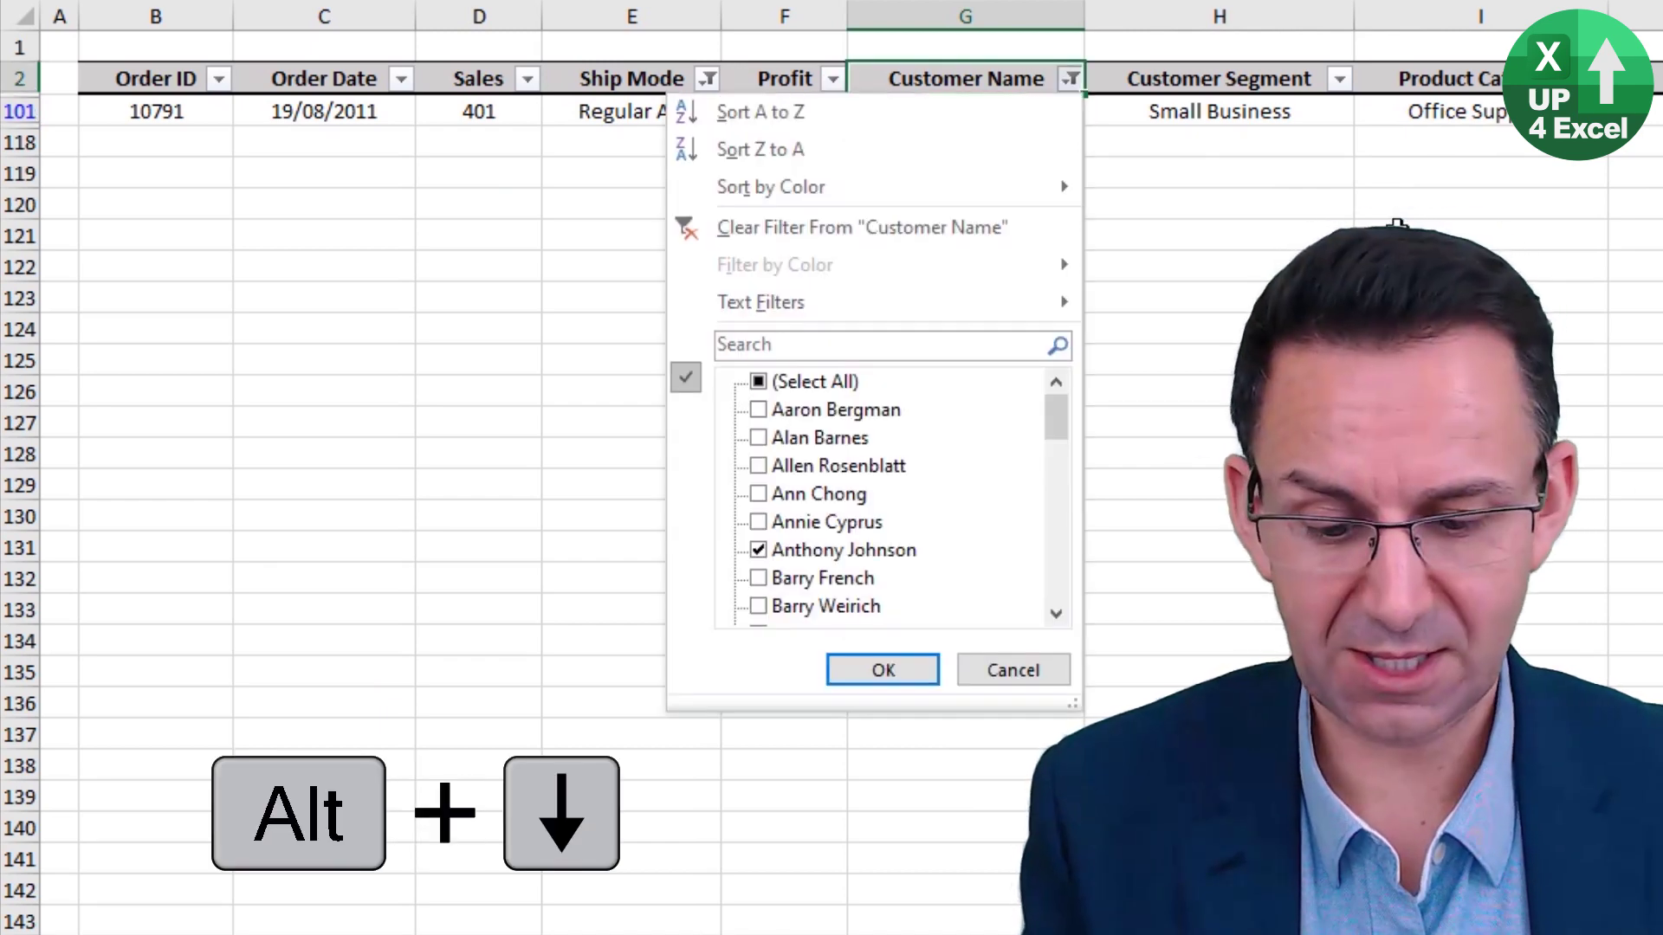
key(c)
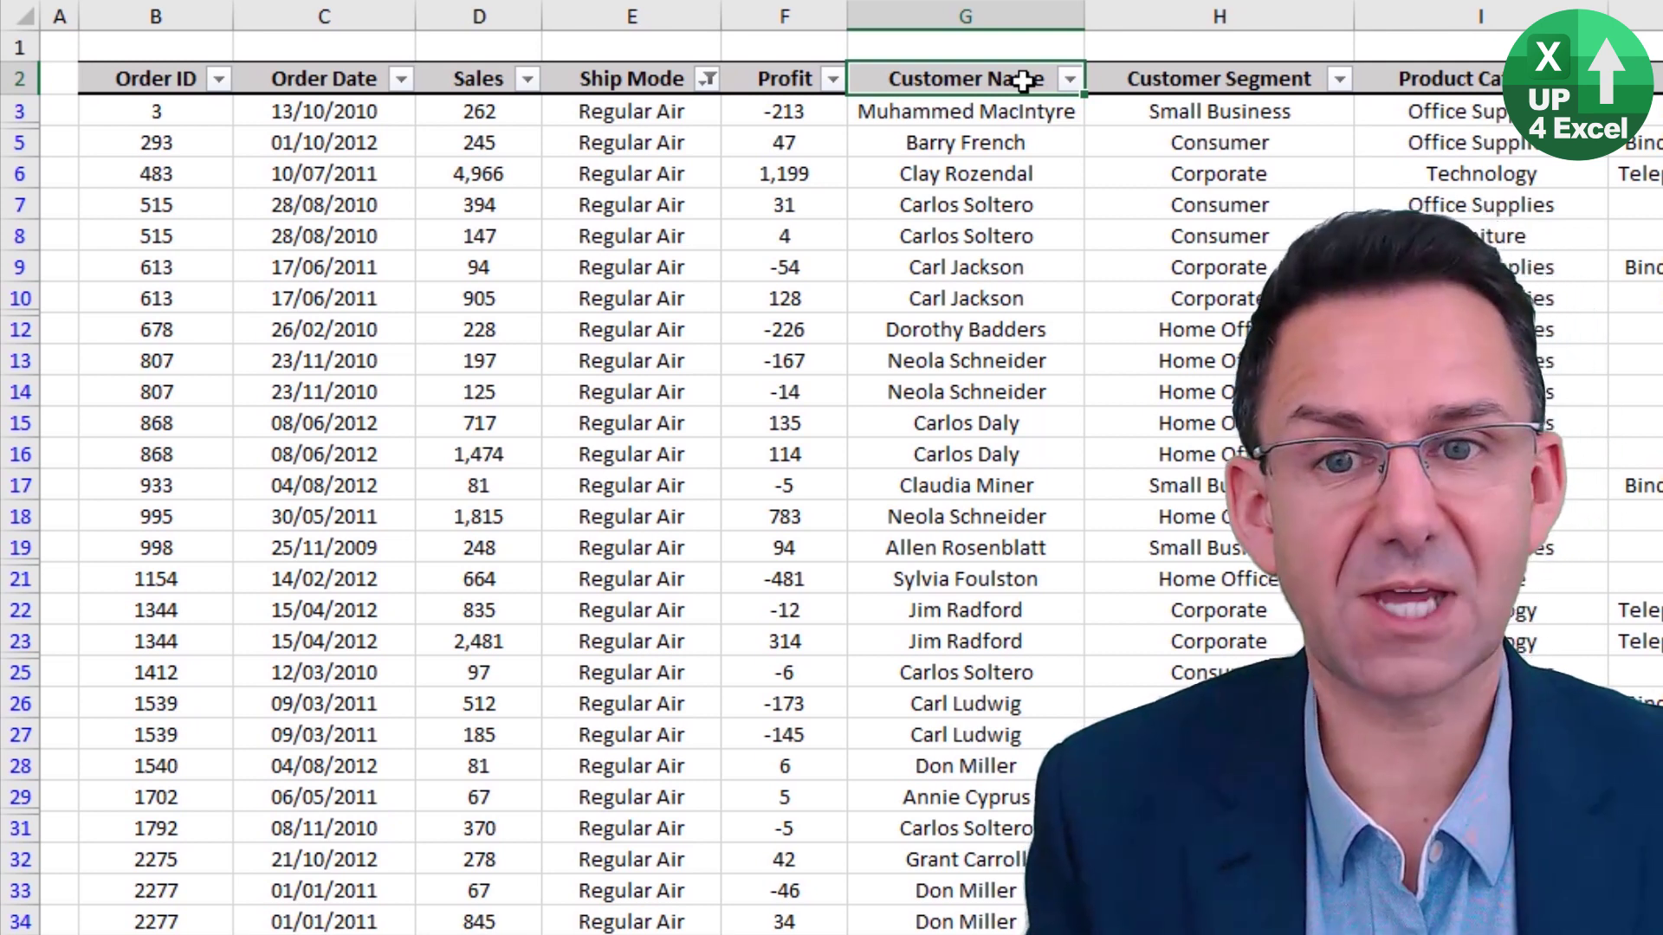
key(ctrl+shift+l)
key(ctrl+shift+l)
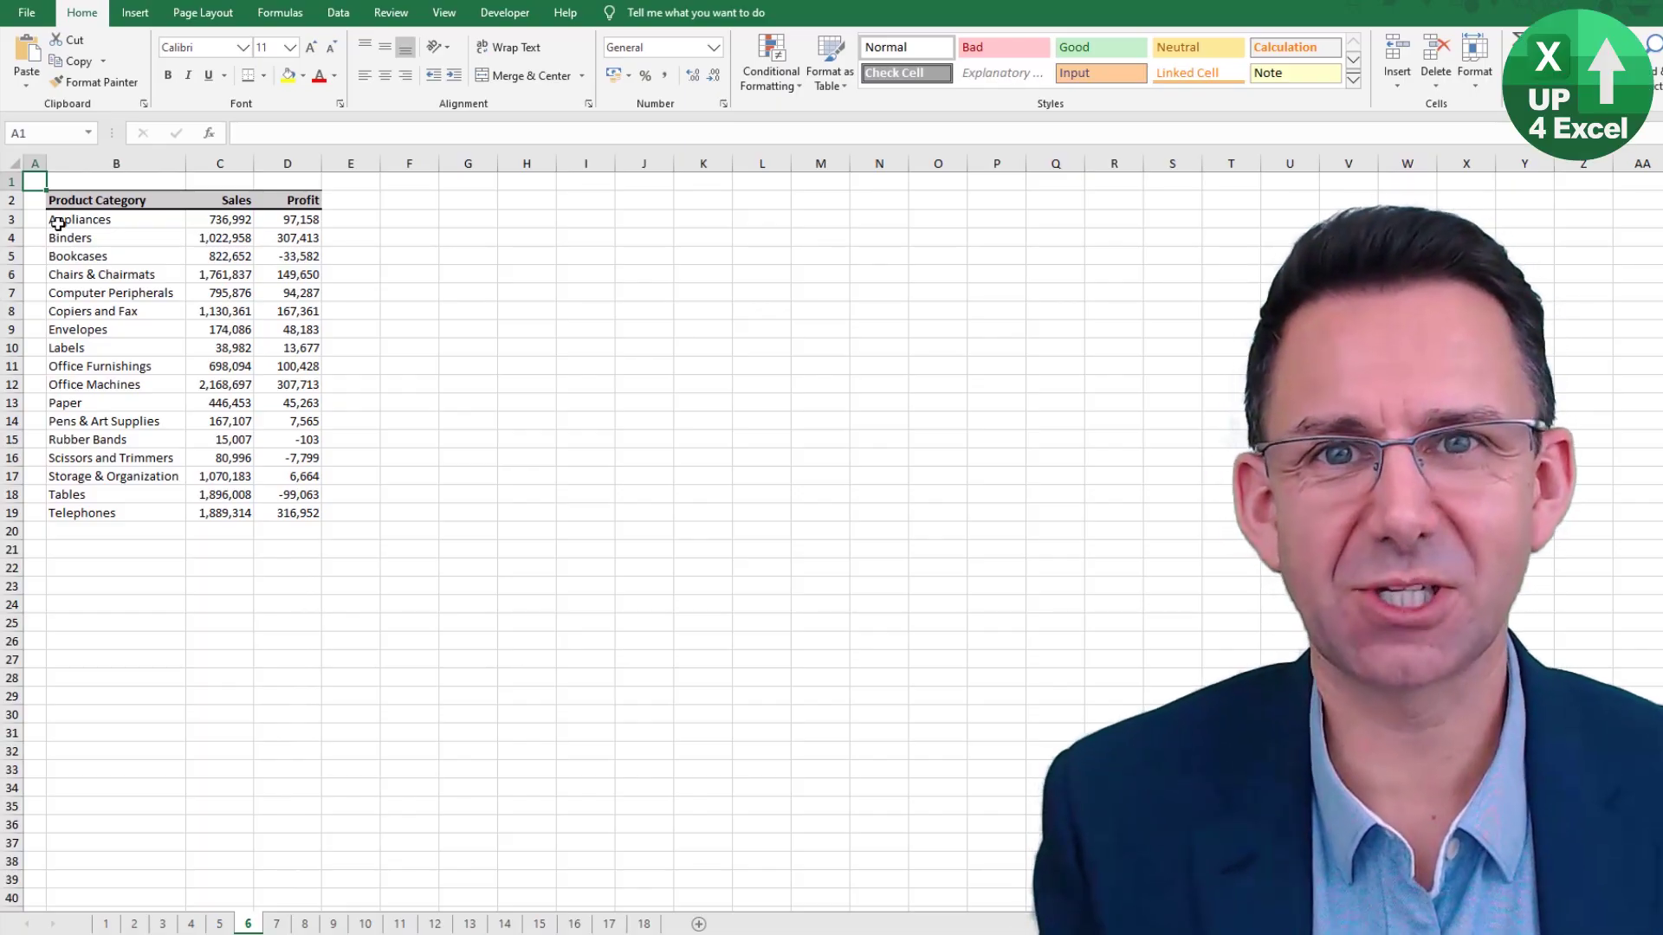
Cycle through the open windows in the task switcher and return to the Keyboard Shortcuts workbook
key(alt+Tab)
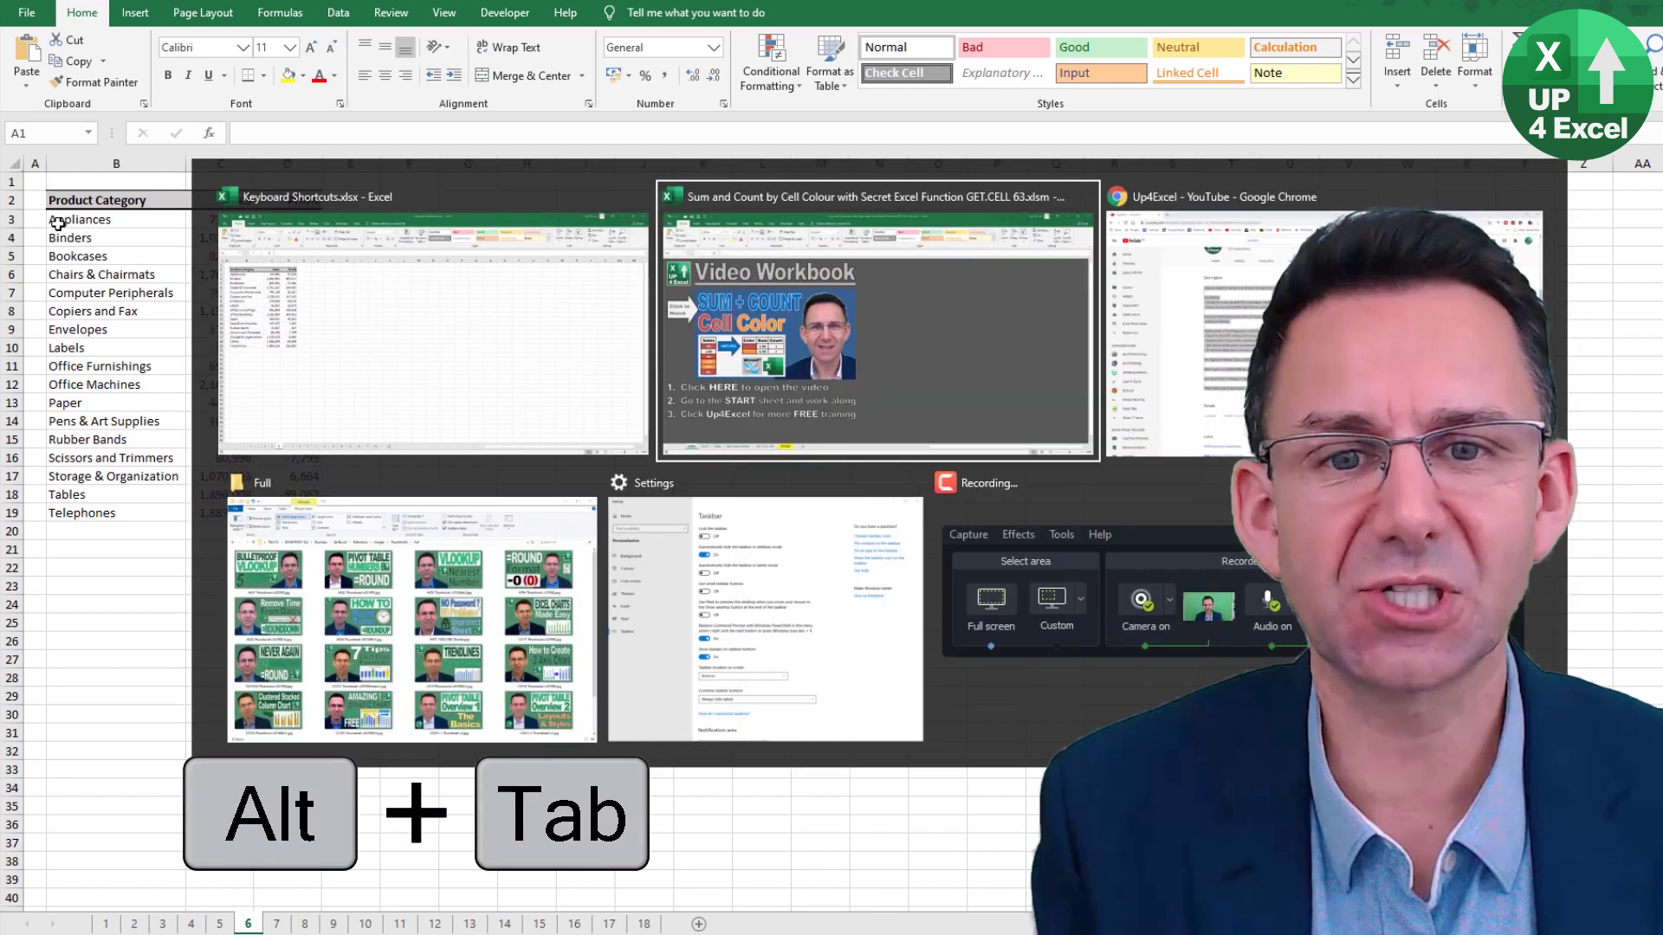
key(alt+Tab)
key(alt+Tab)
key(alt+Tab)
key(alt+Tab)
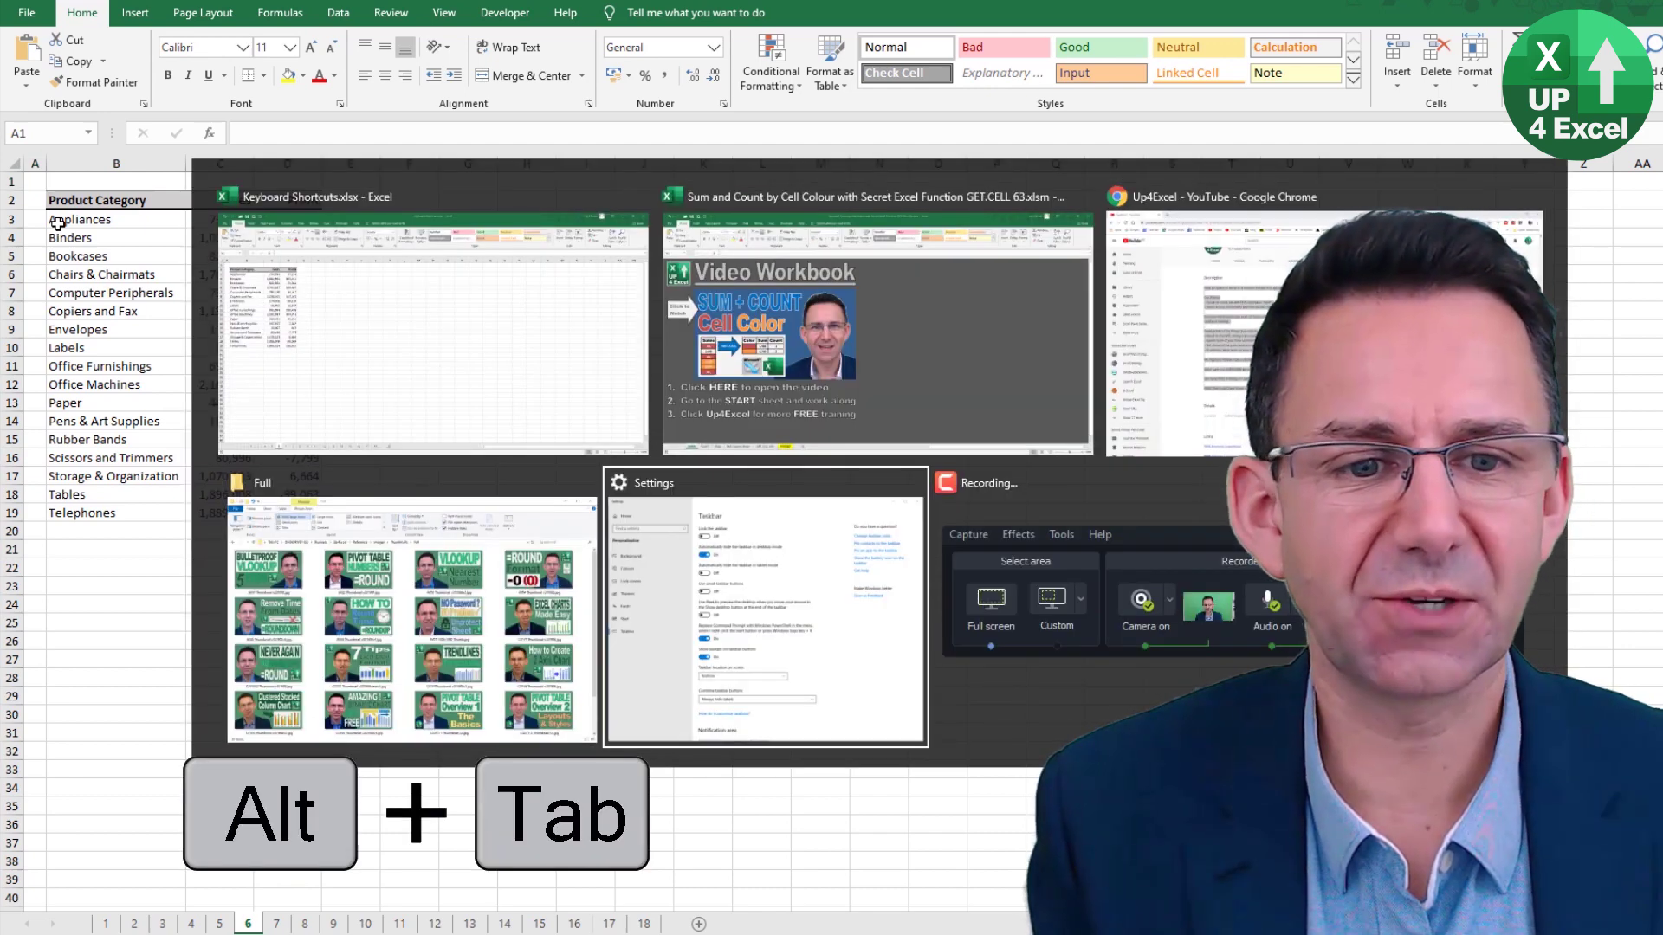
key(alt+Tab)
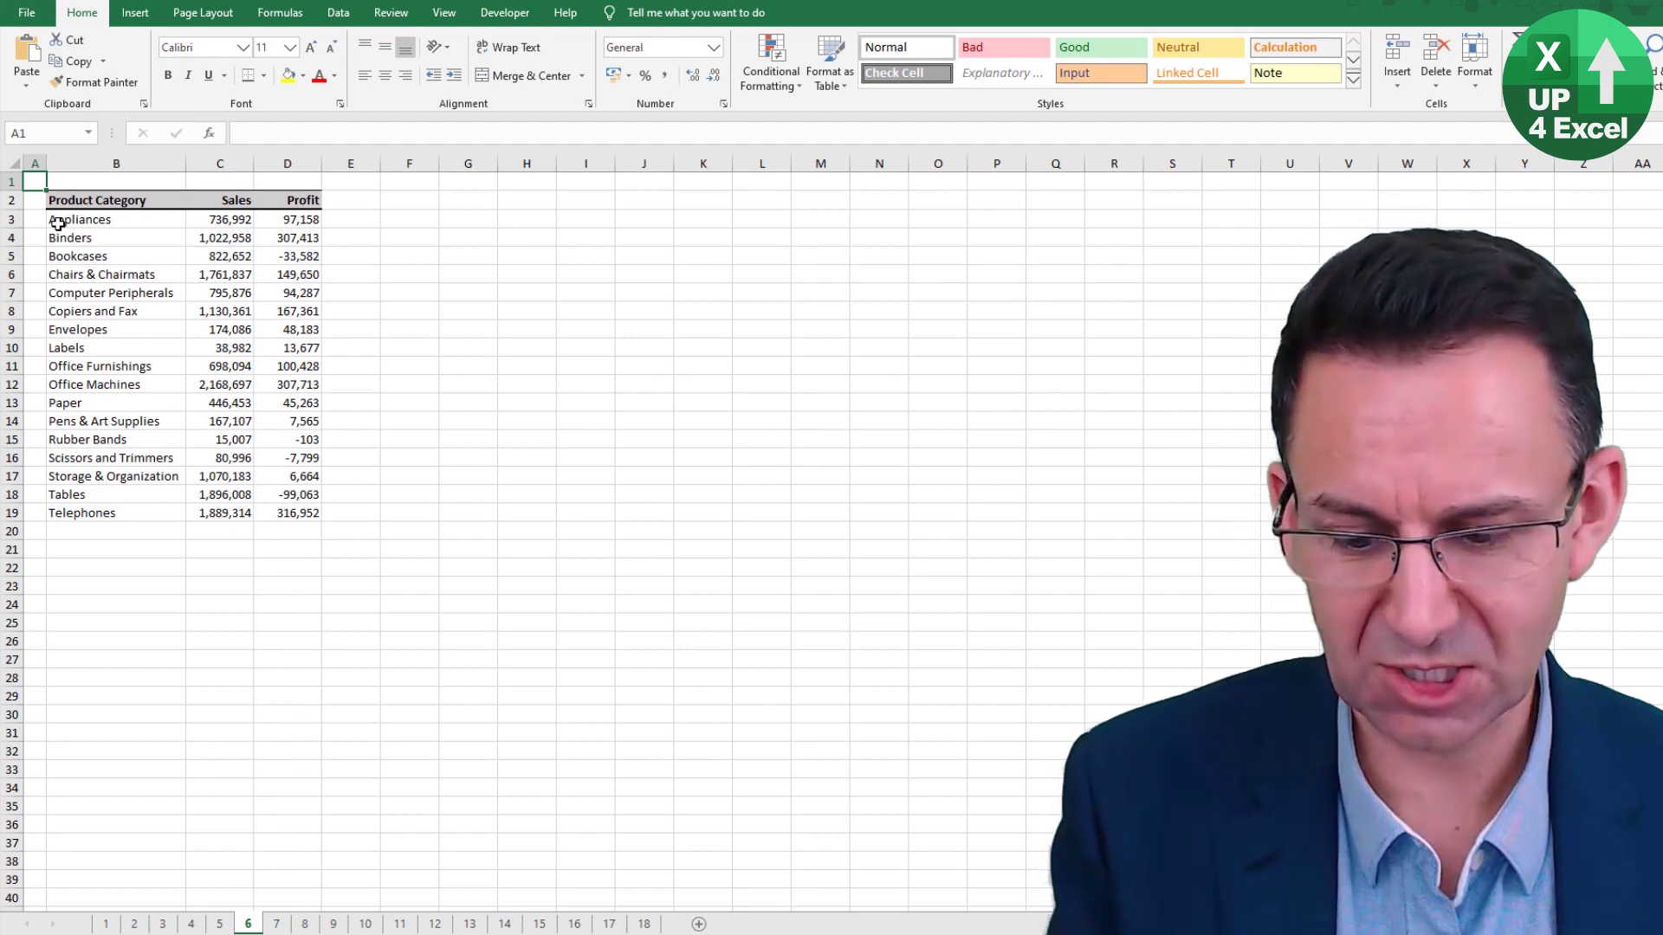
Switch twice between the Keyboard Shortcuts workbook and the open Sum and Count by Cell Colour workbook
key(ctrl+Tab)
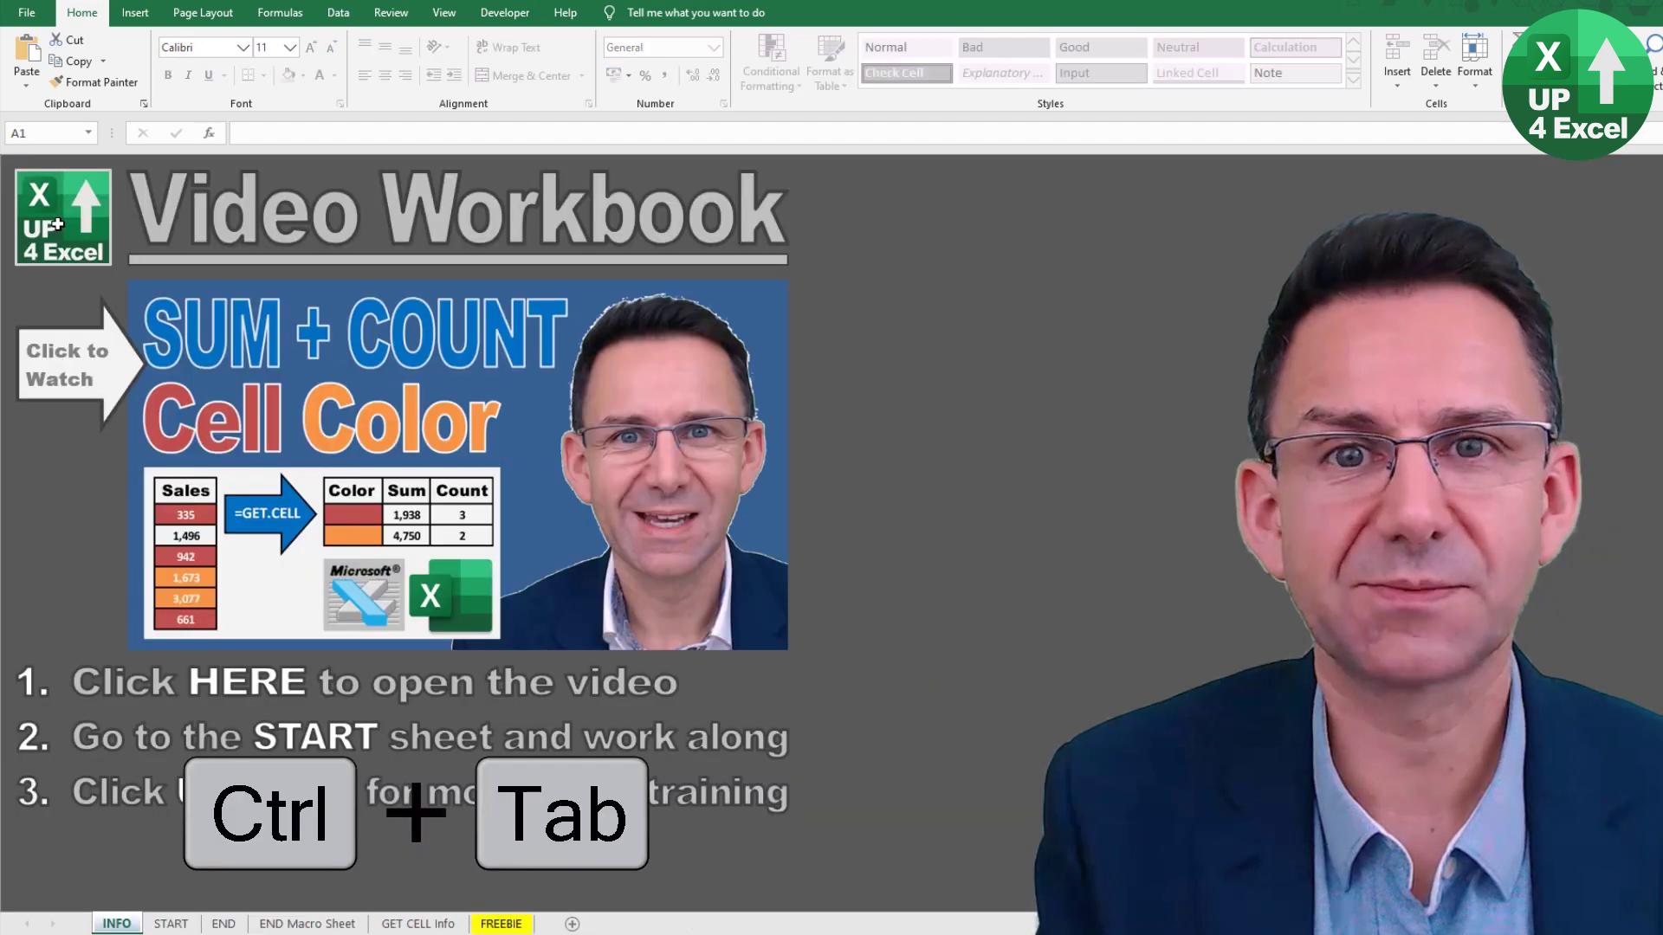
key(ctrl+Tab)
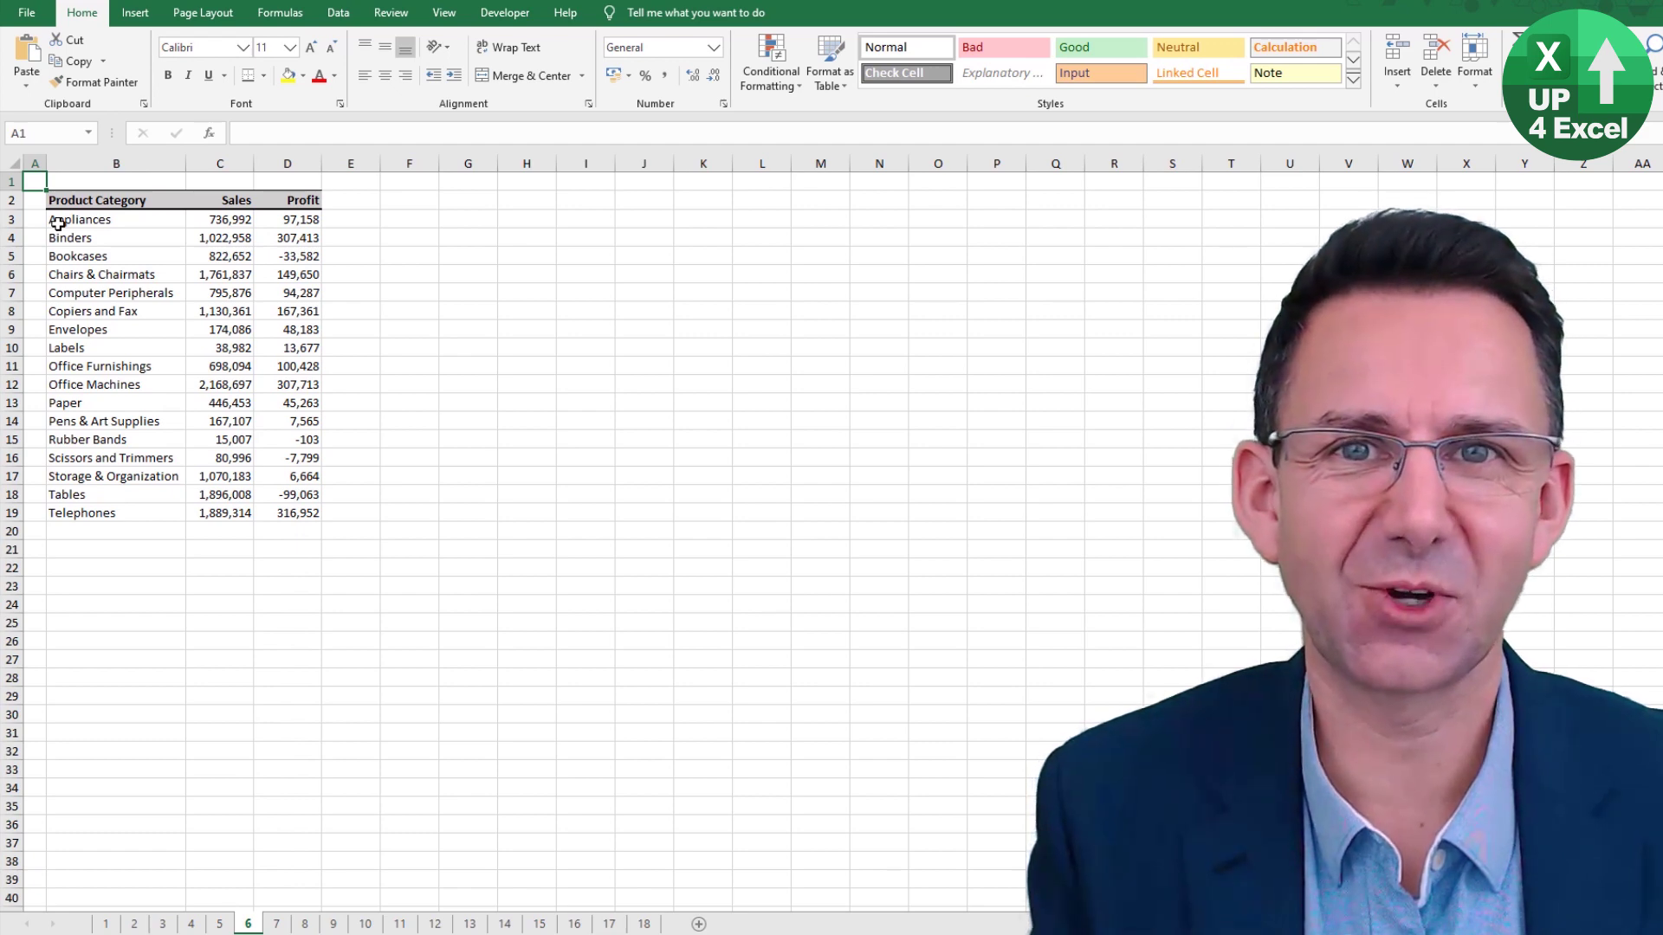
key(ctrl+Tab)
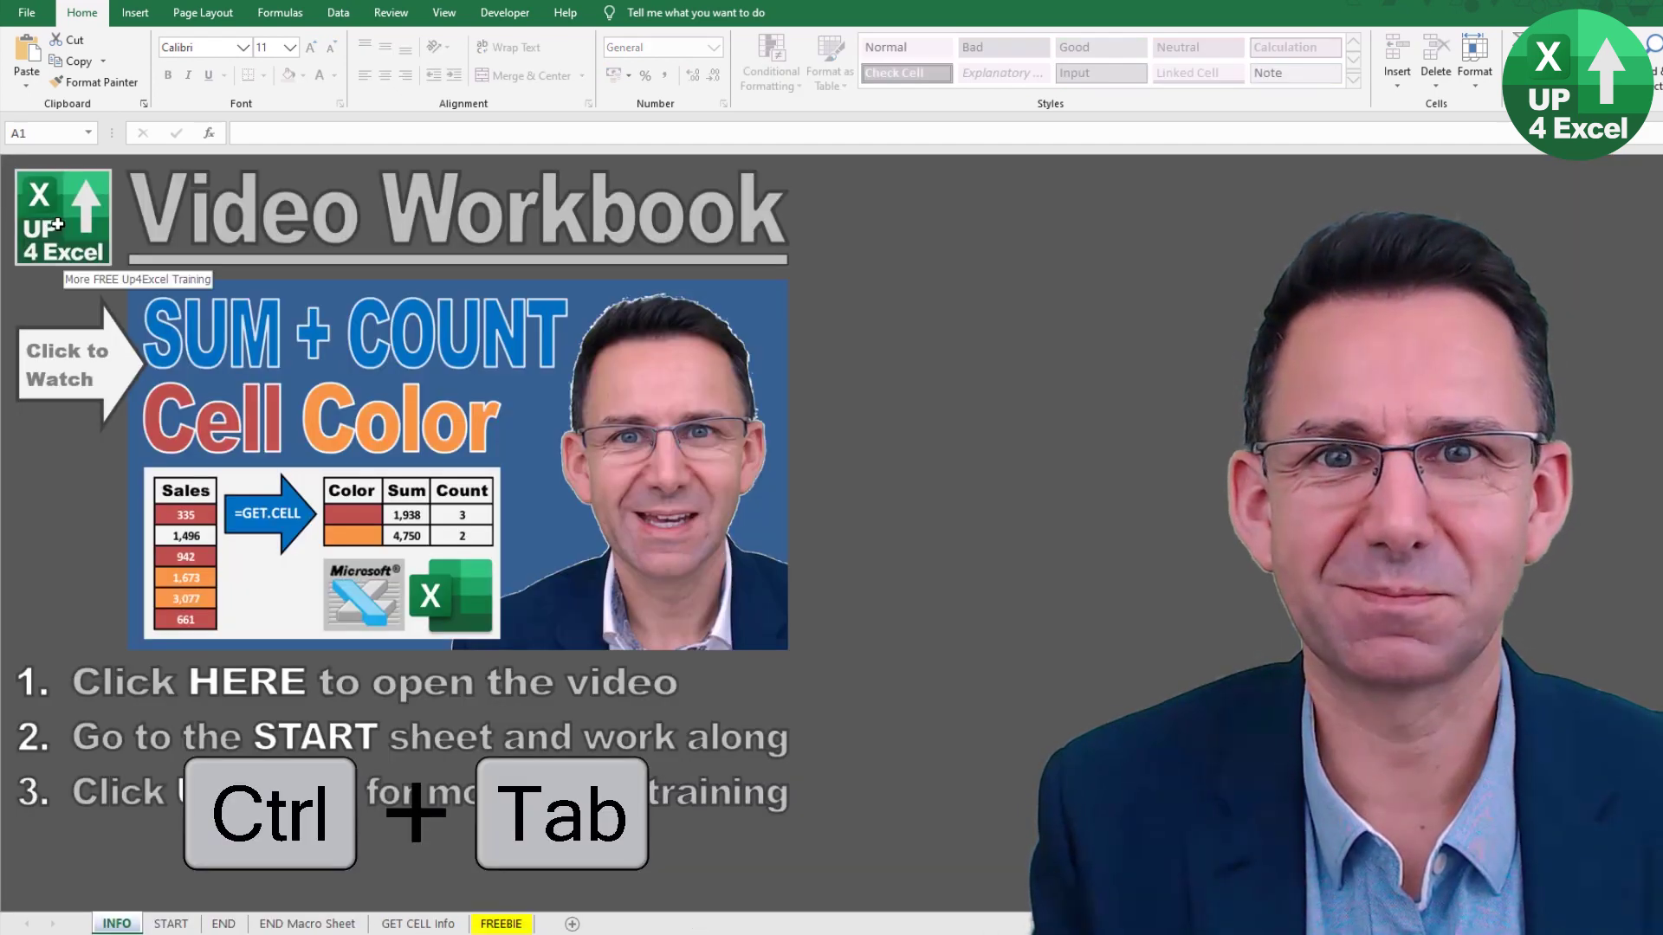
key(ctrl+Tab)
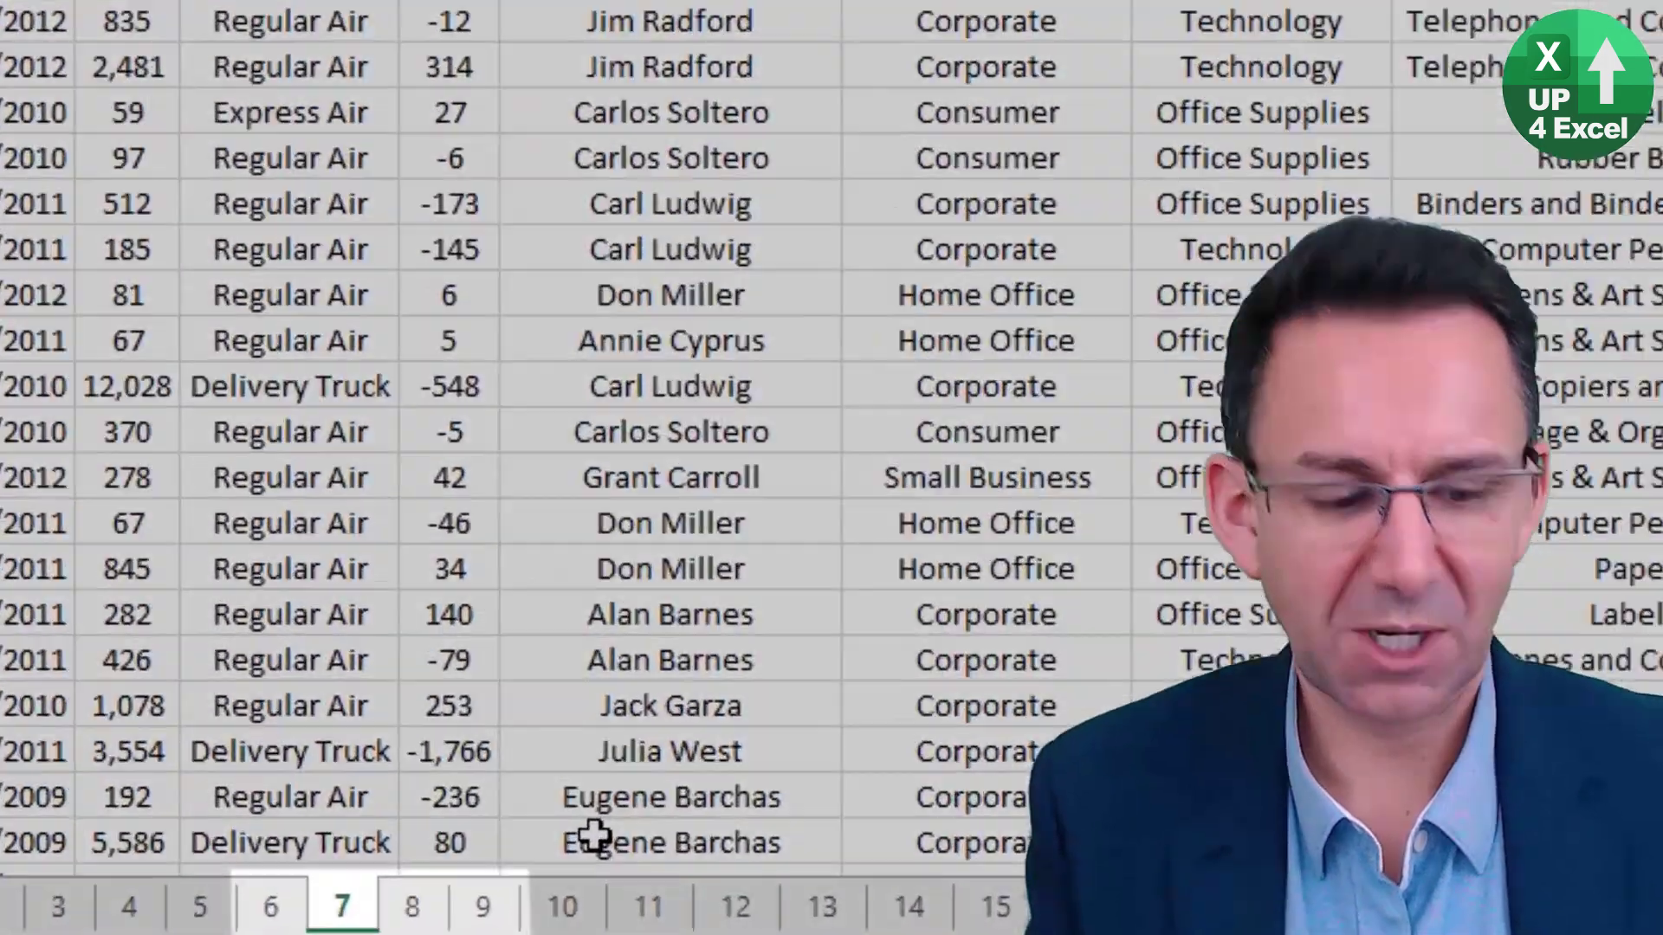
Move from sheet 7 forward to sheet 8 and back to the previous sheet
key(ctrl+Page_Down)
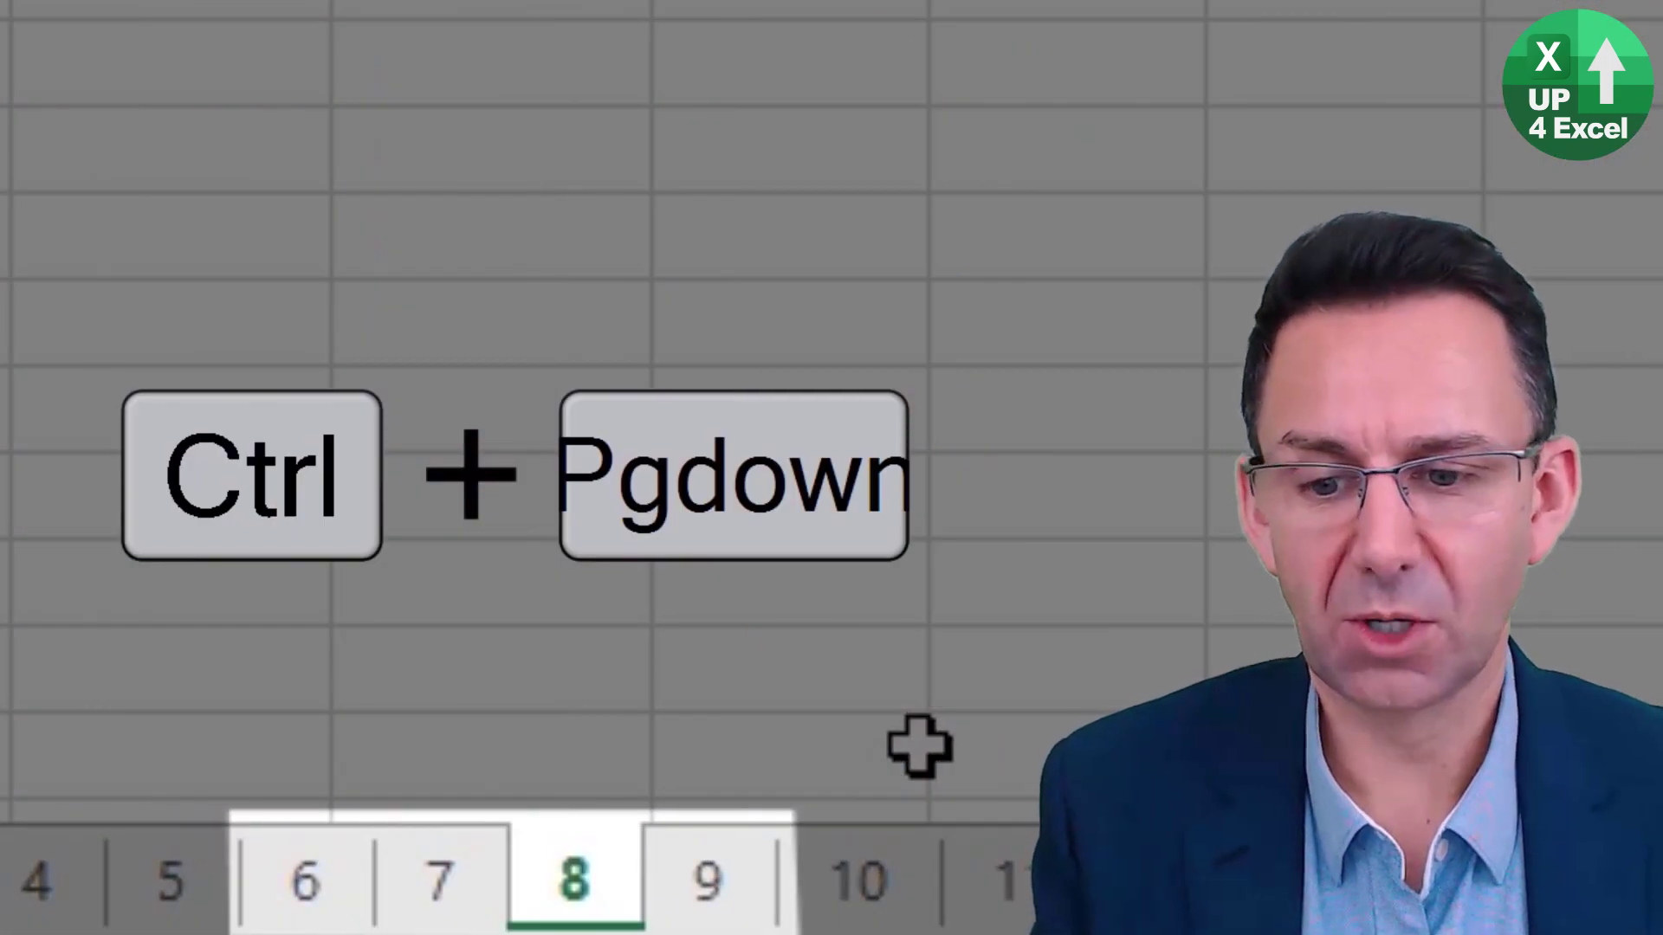
key(ctrl+Page_Up)
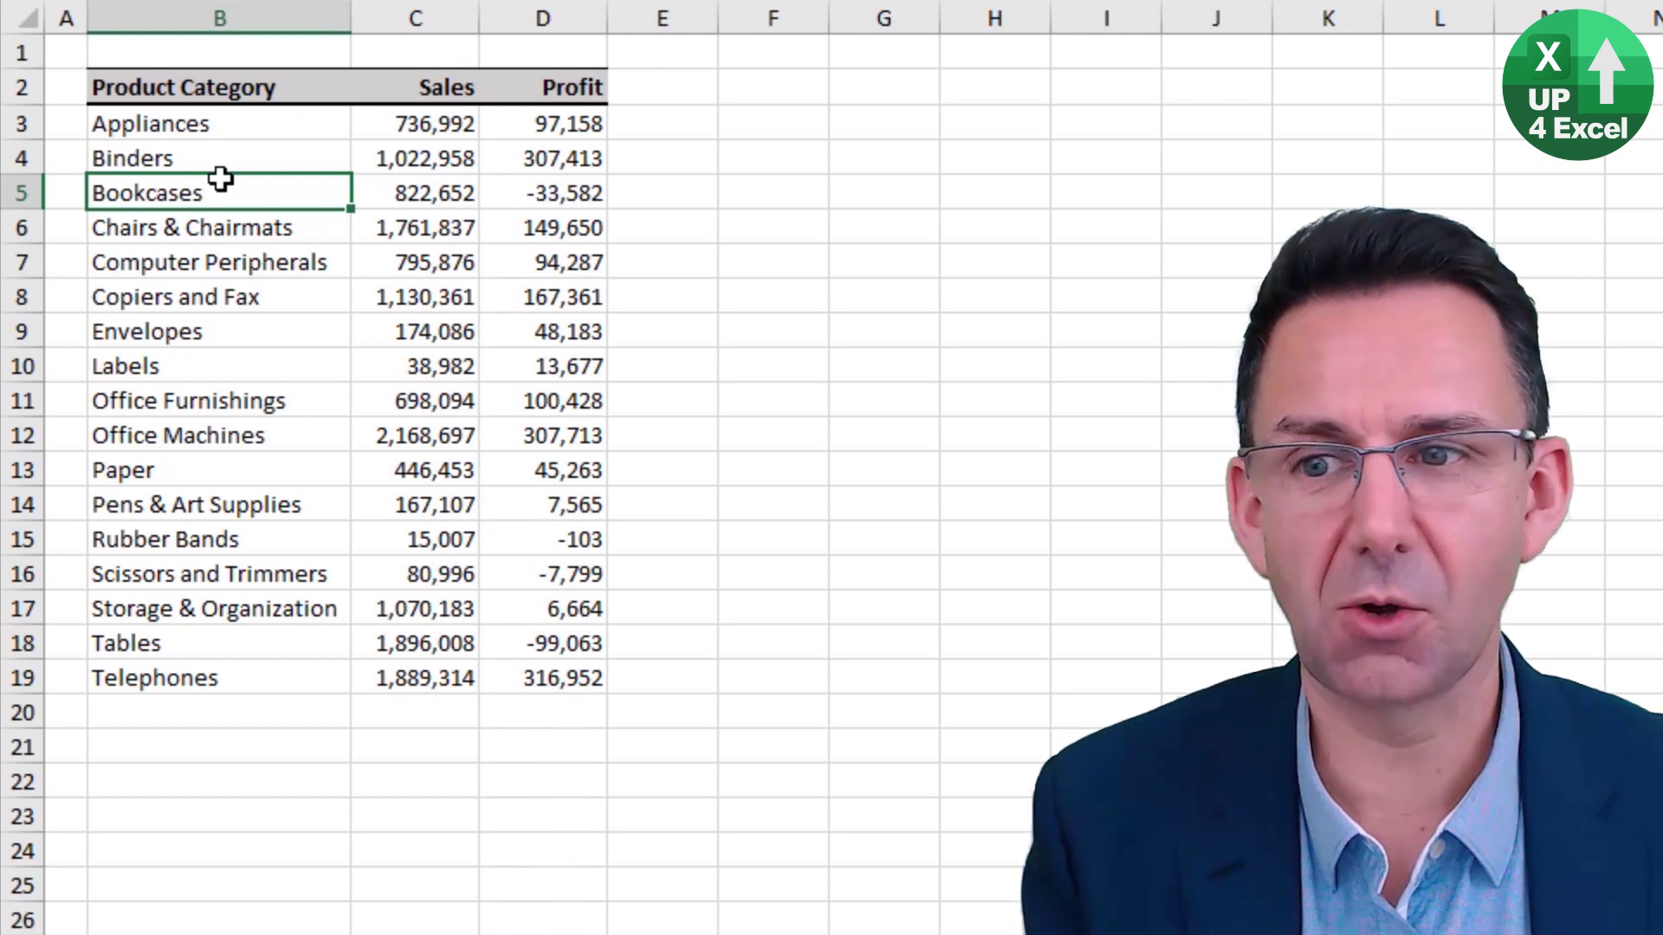
Jump around the table's edges from the Product Category header through the Profit header, last Profit value and Telephones, returning to Product Category
key(ctrl+Up)
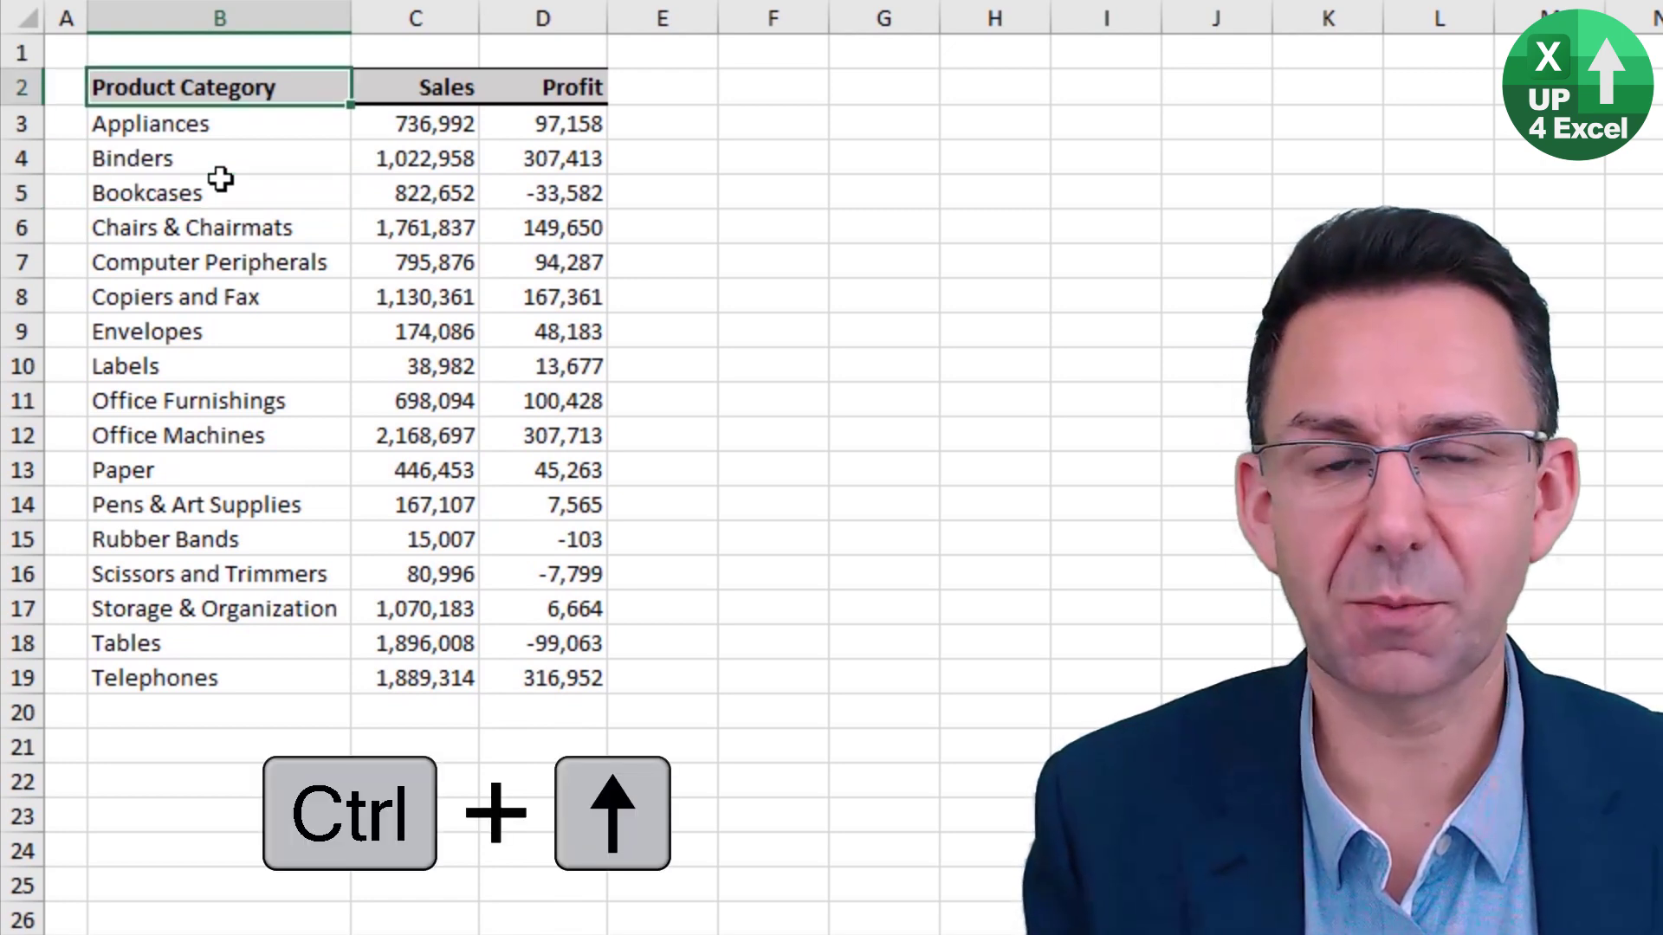
key(ctrl+Right)
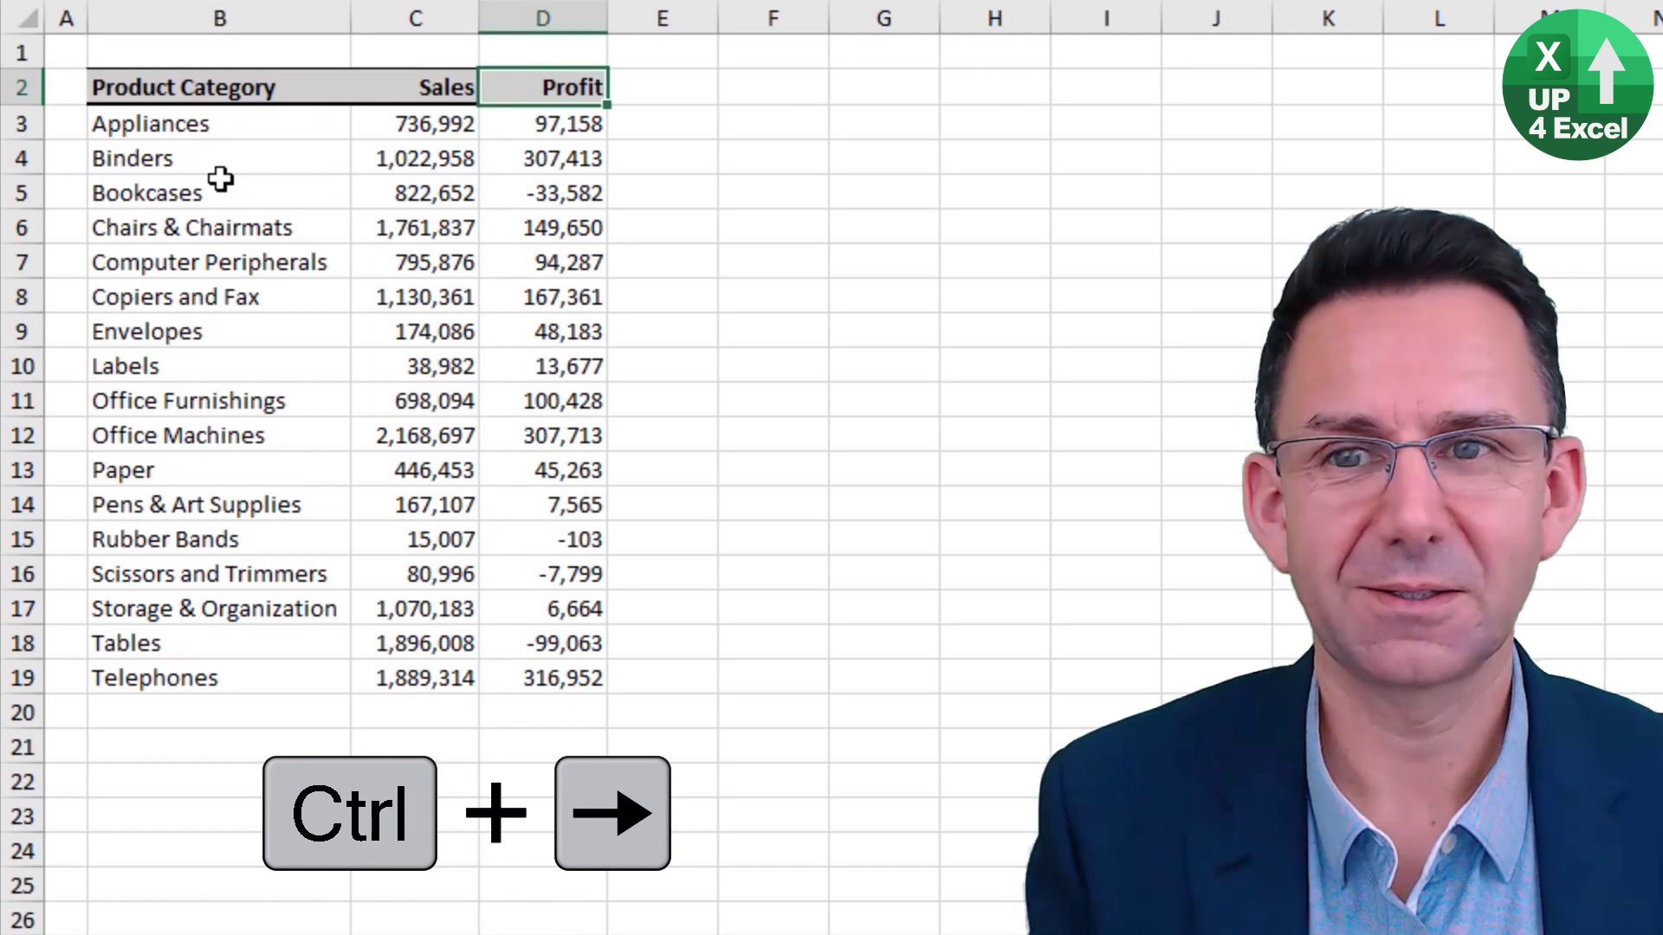
key(ctrl+Down)
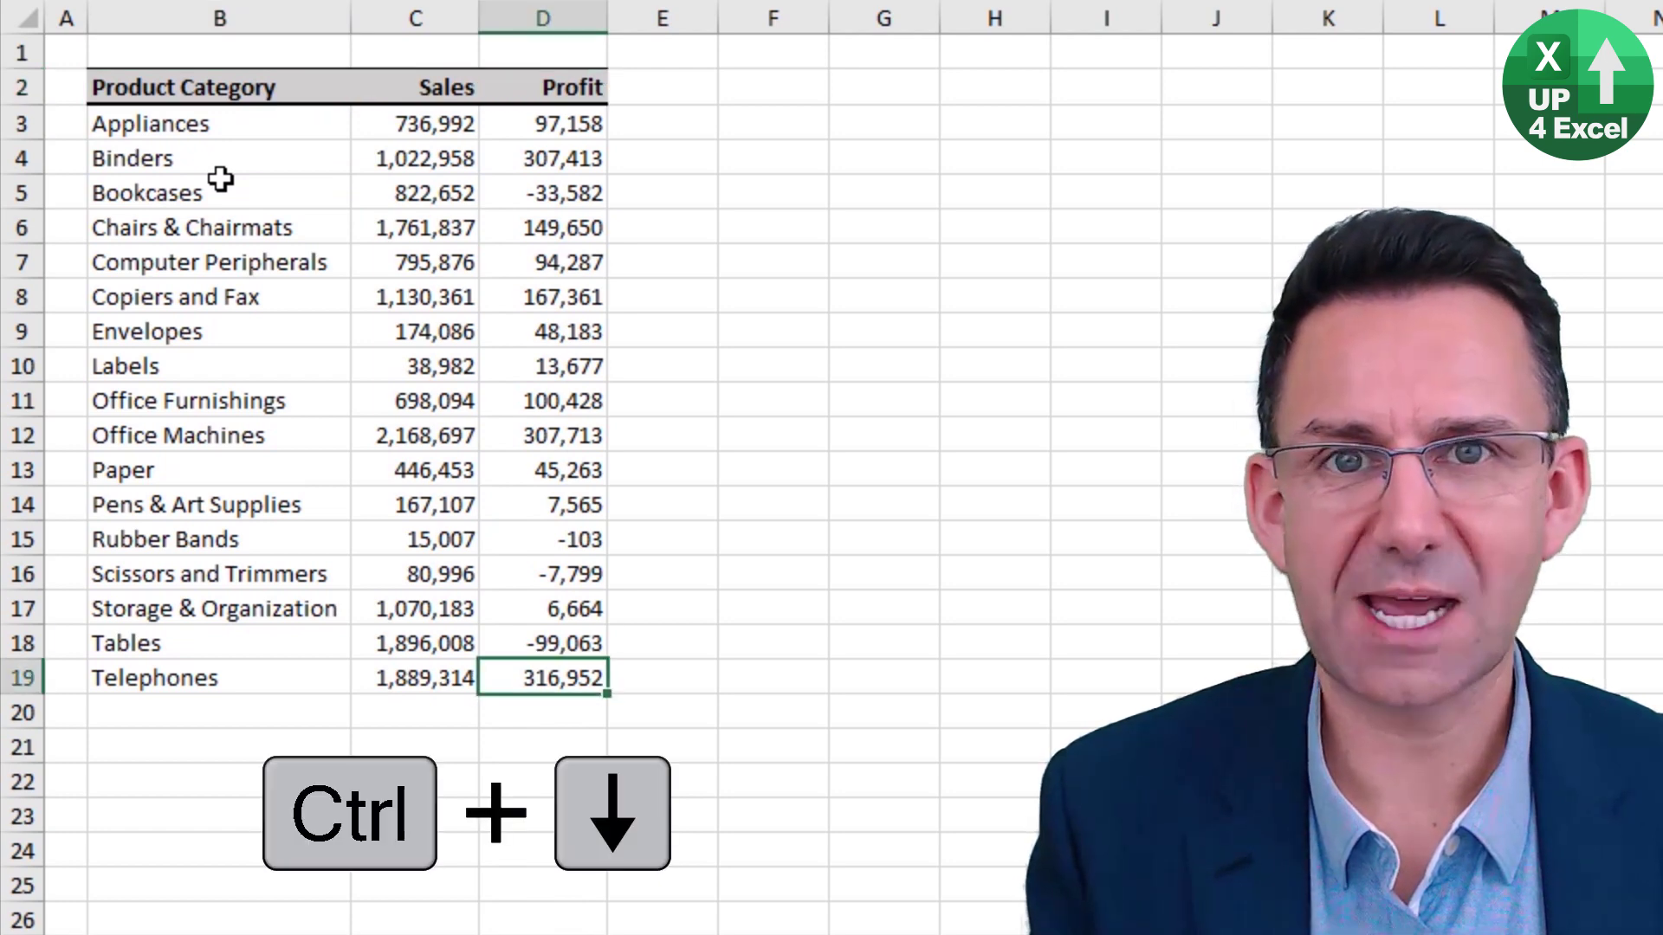
key(ctrl+Left)
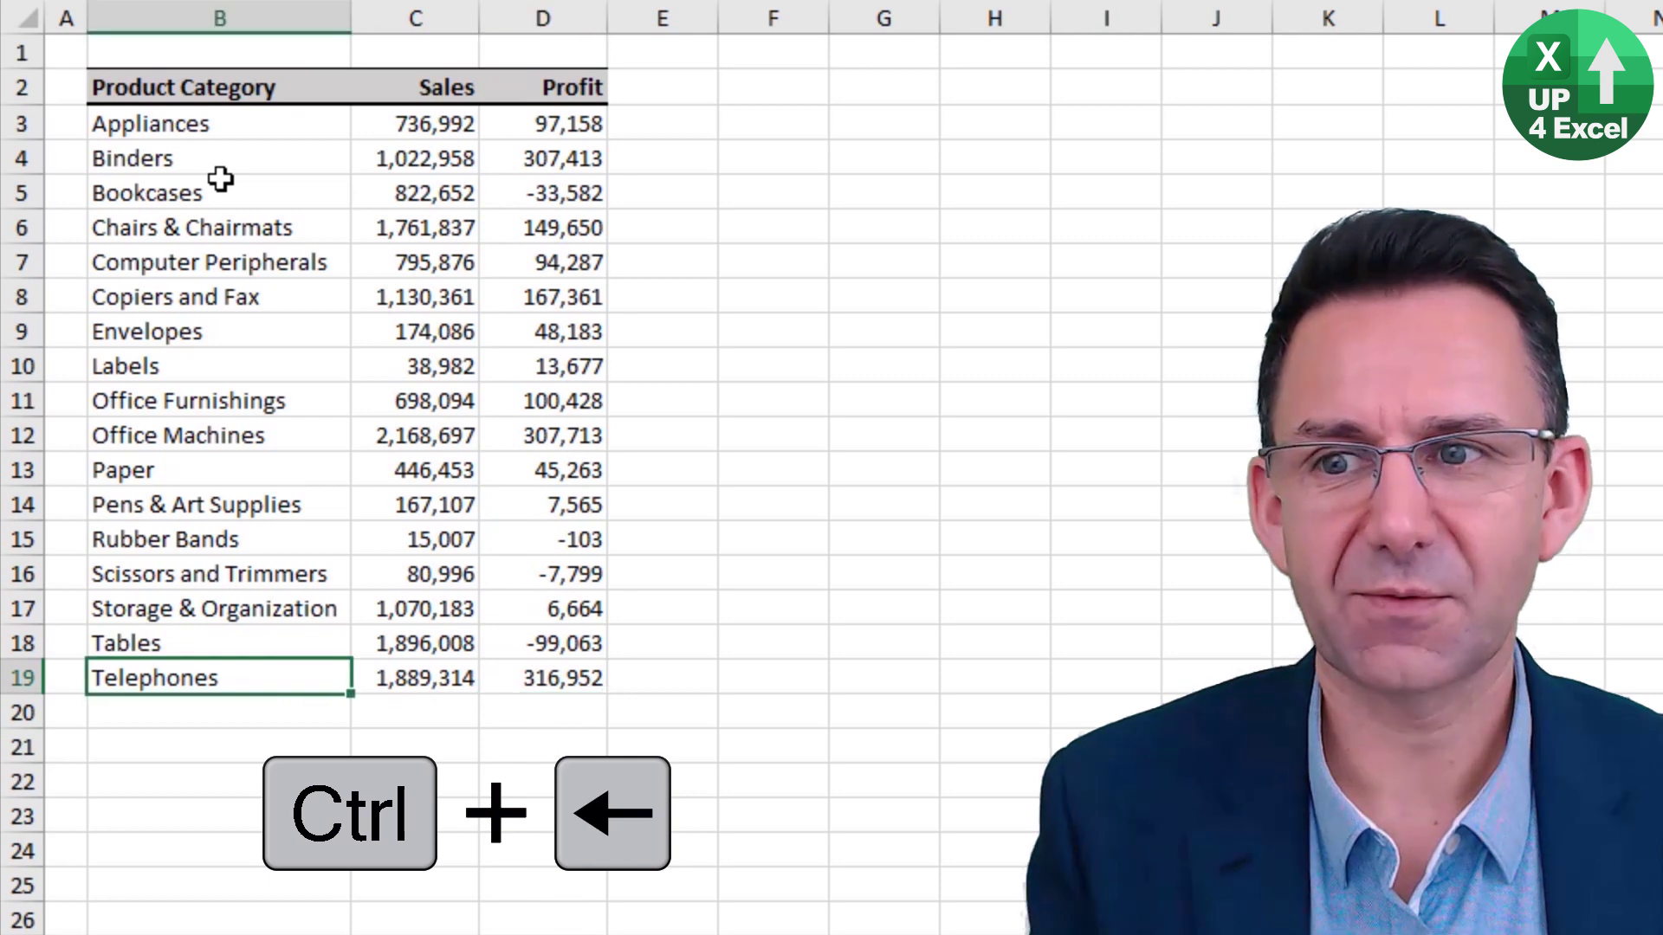
key(ctrl+Up)
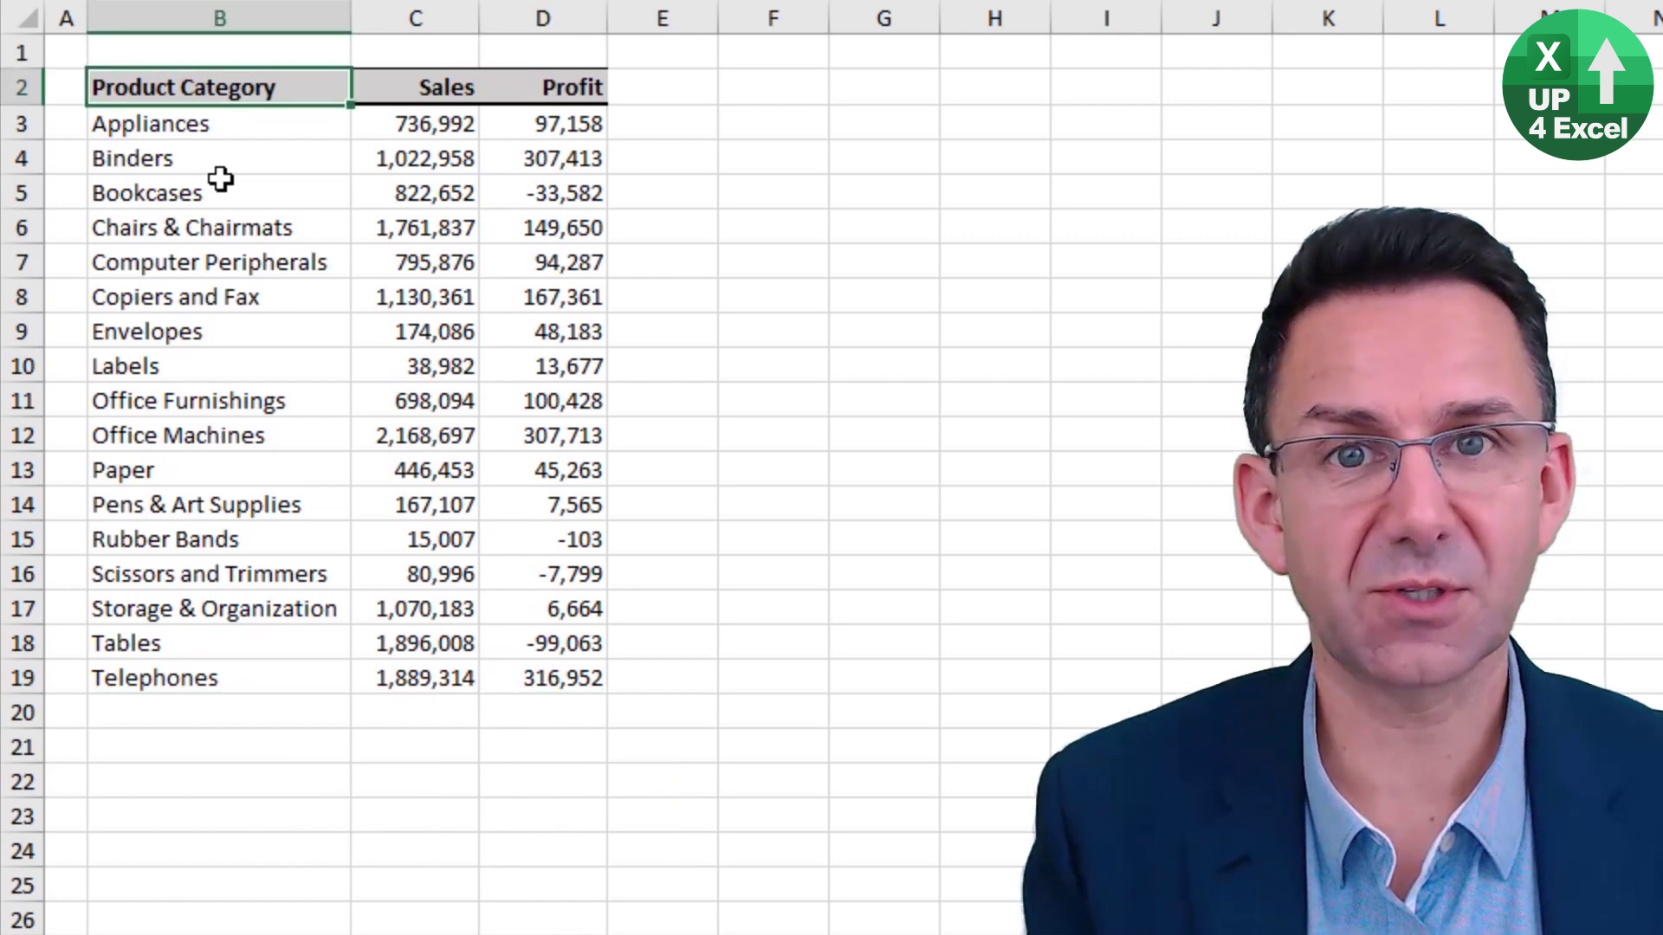
Extend the selection from the Product Category header to the whole table, and shrink it back to that header cell
key(ctrl+shift+Right)
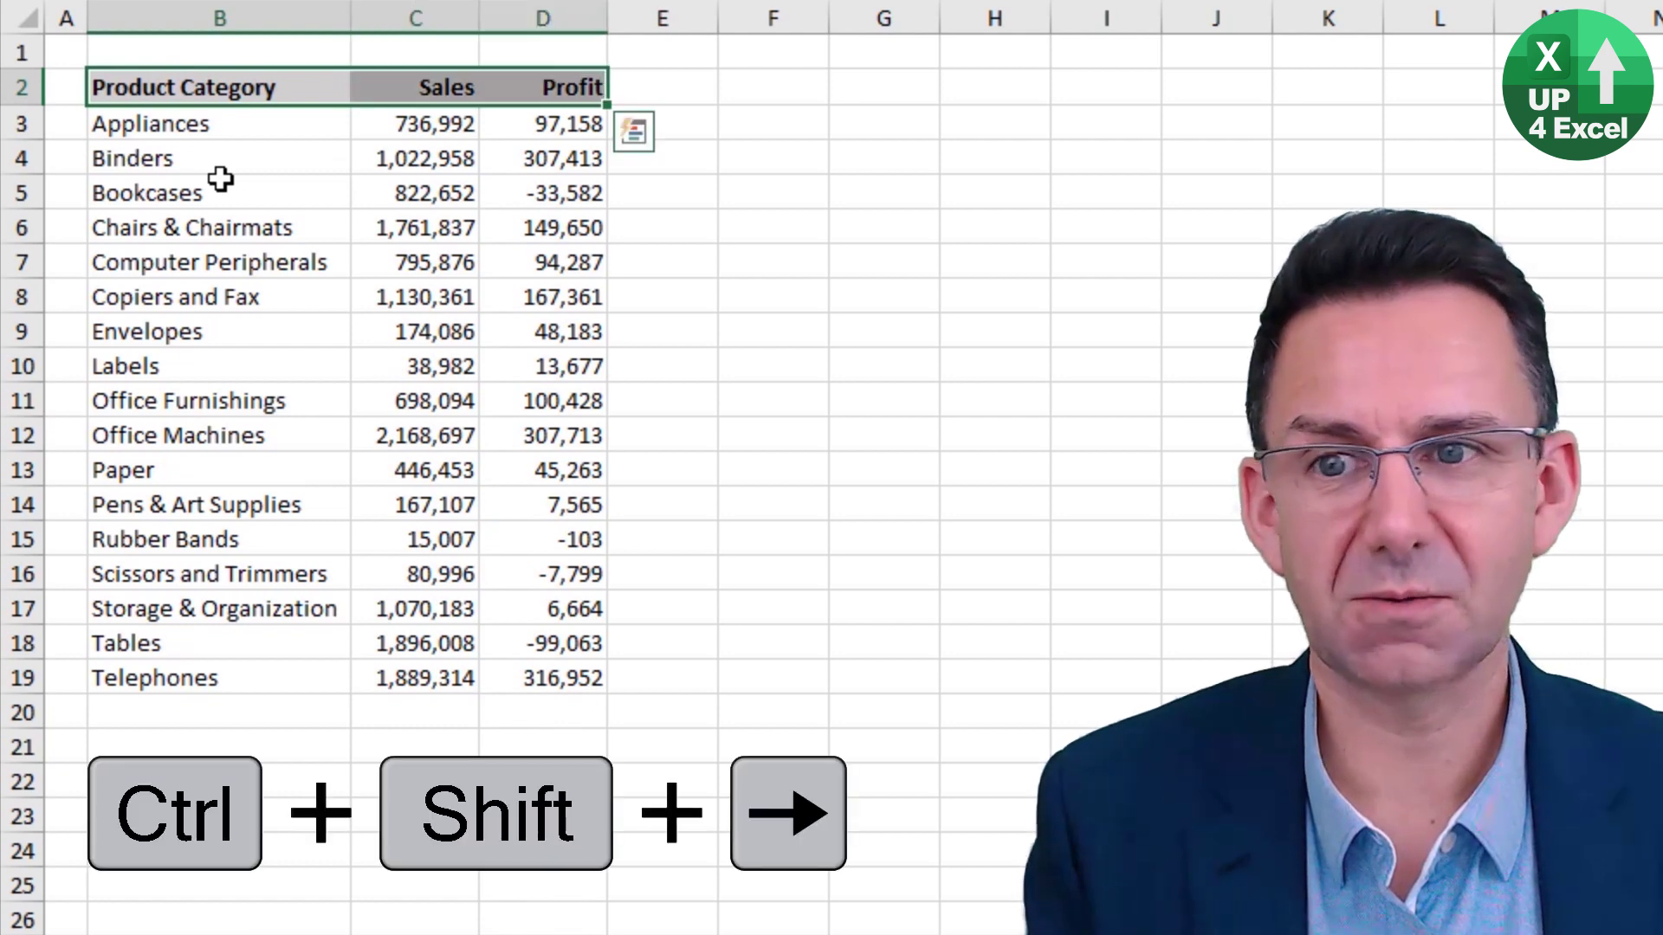
key(ctrl+shift+Down)
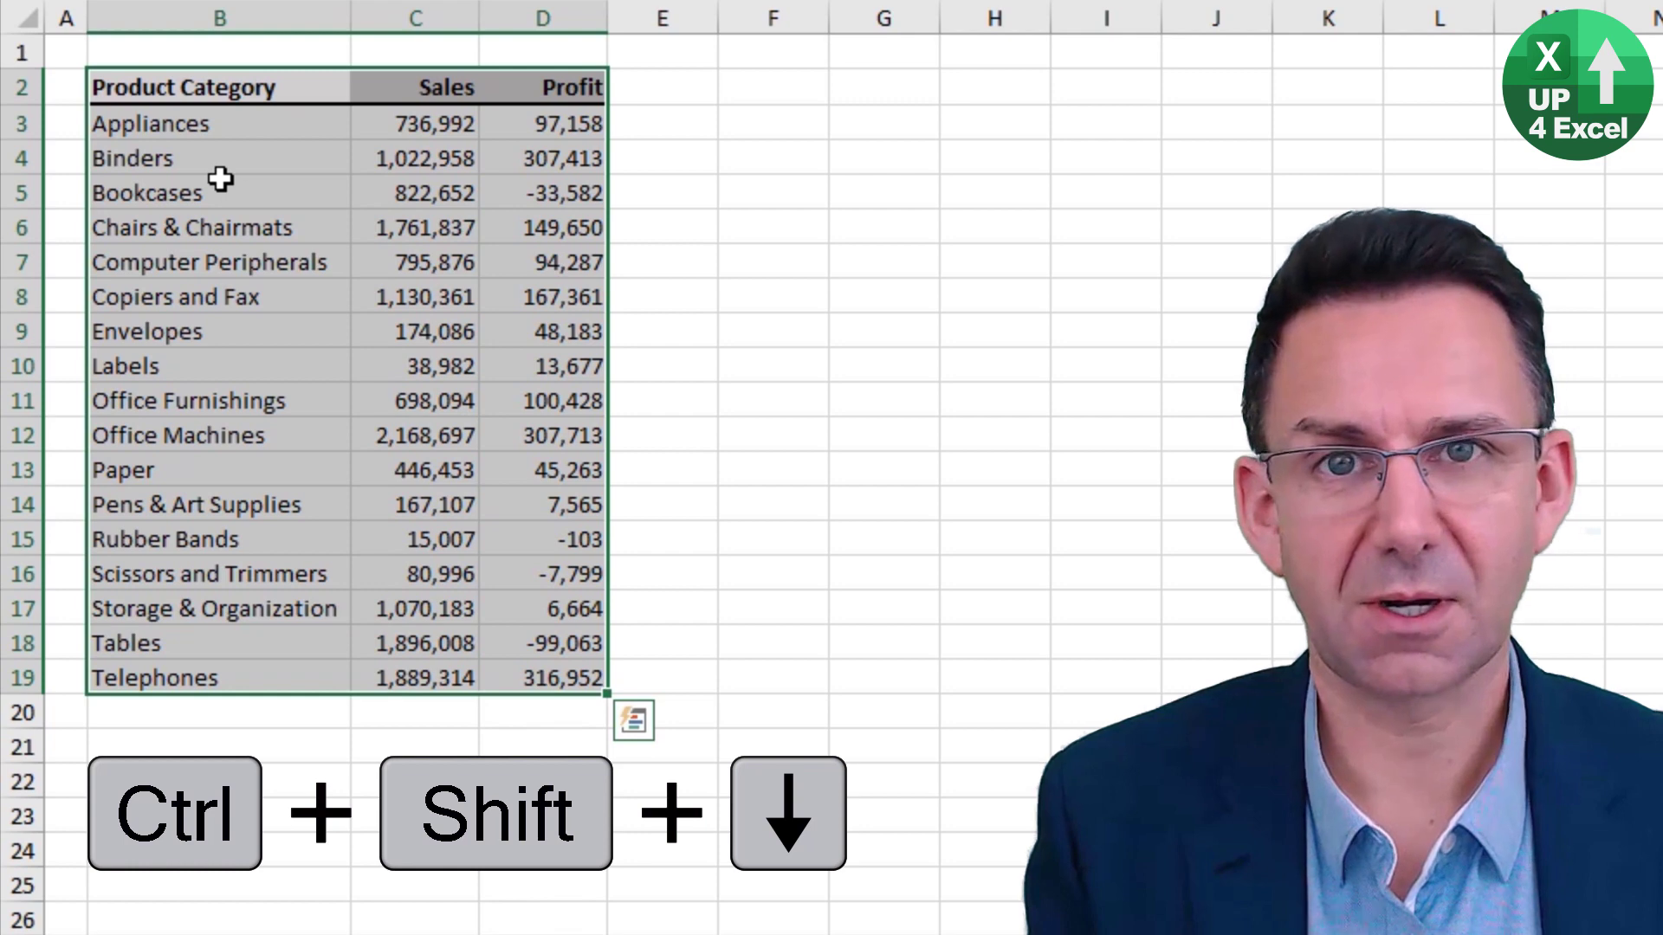
key(ctrl+shift+Left)
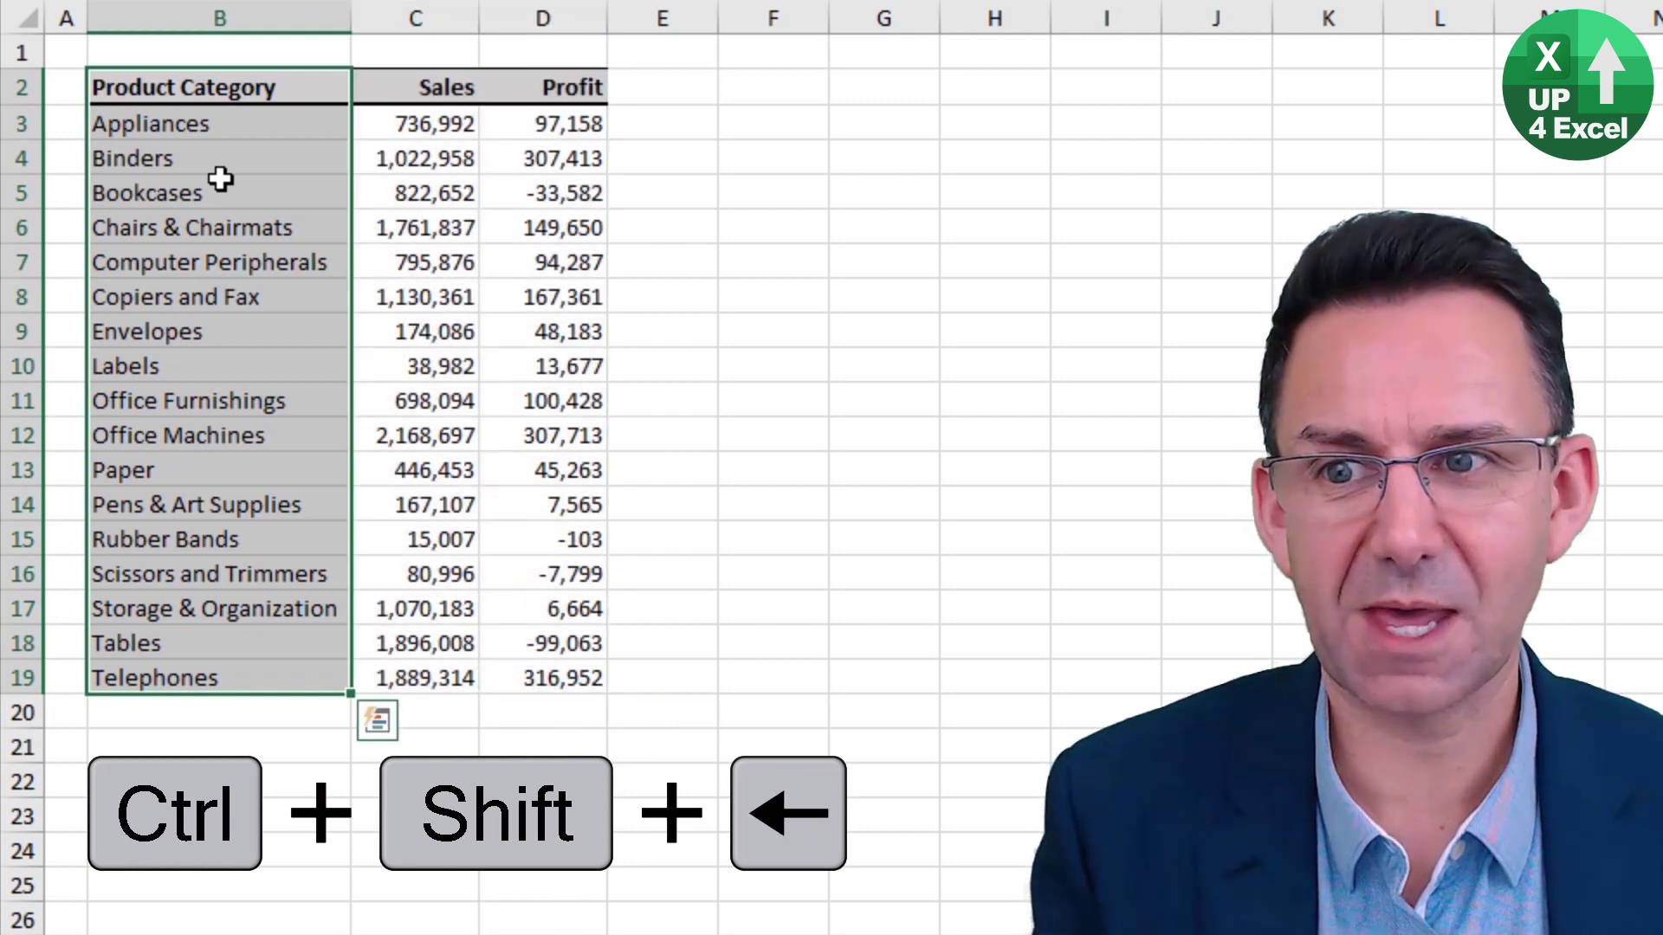
key(ctrl+shift+Up)
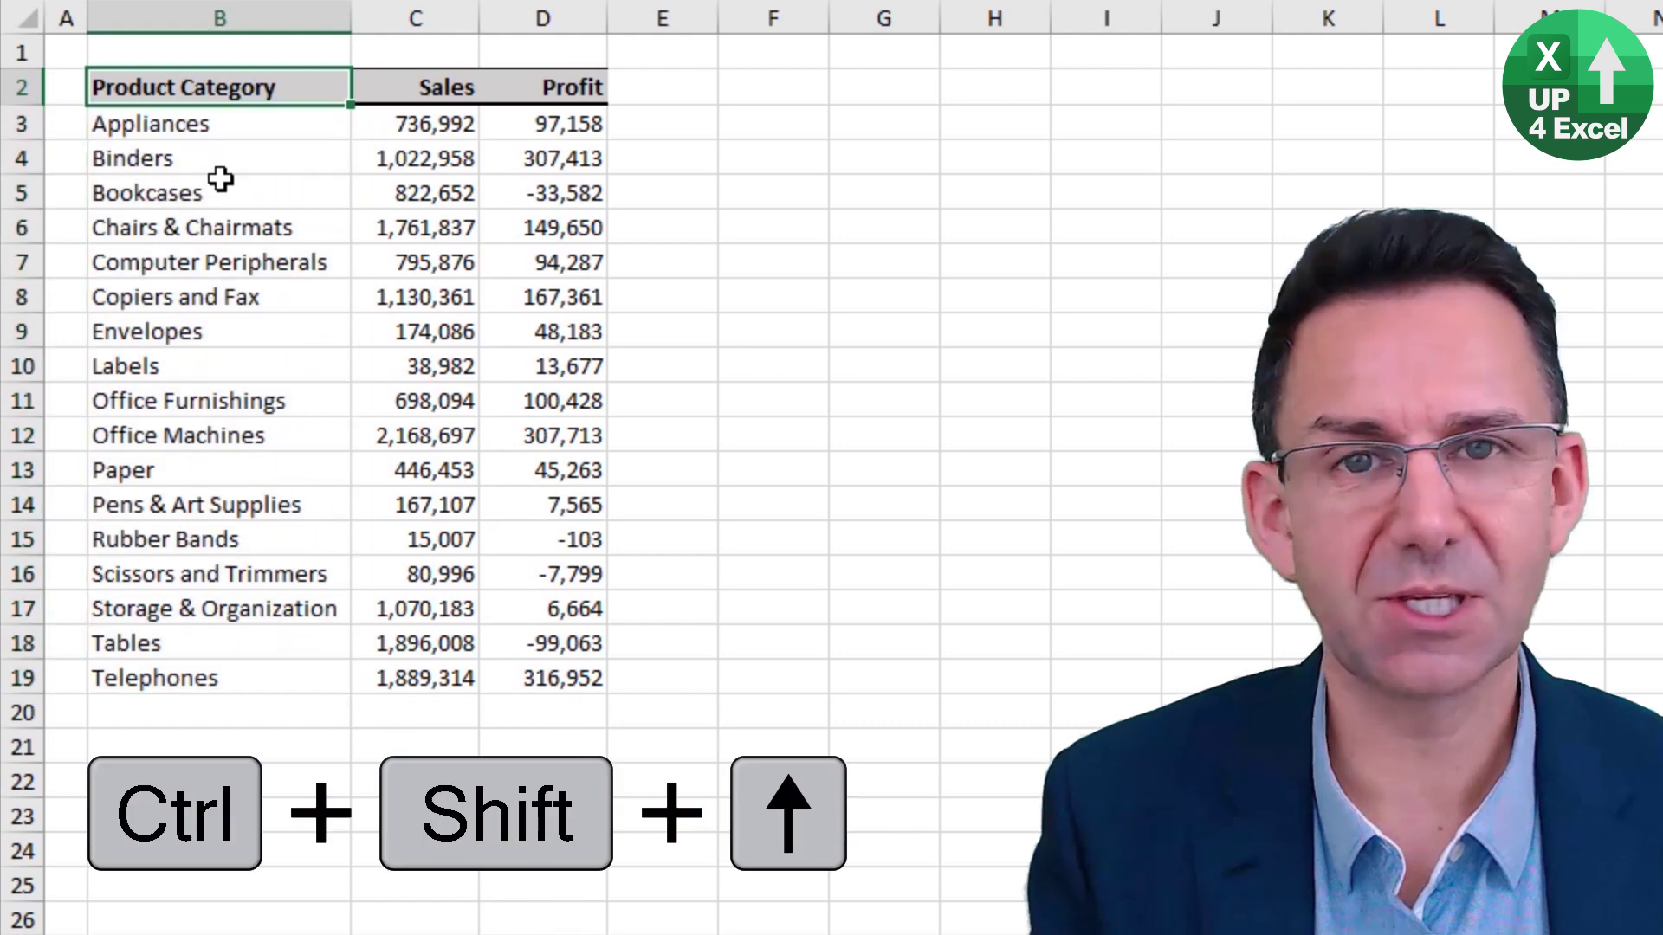
Move to empty cell F2, jump to the sheet's last column, and return to the Profit header in row 2
key(Right)
key(Right)
key(Right)
key(Right)
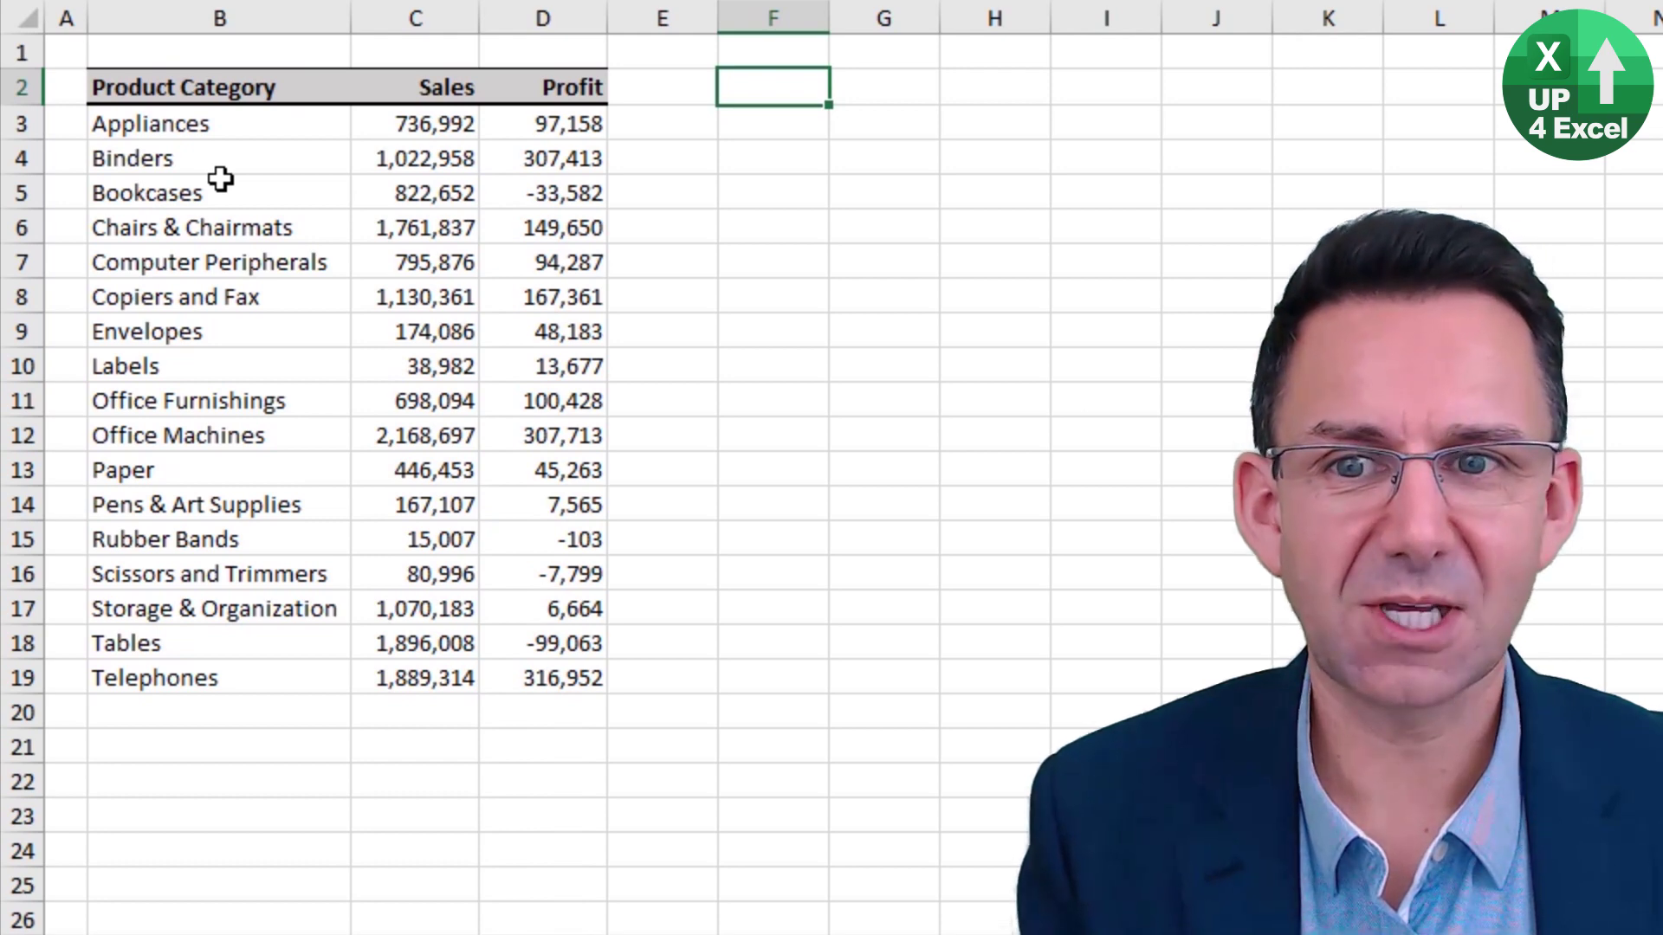
key(ctrl+Right)
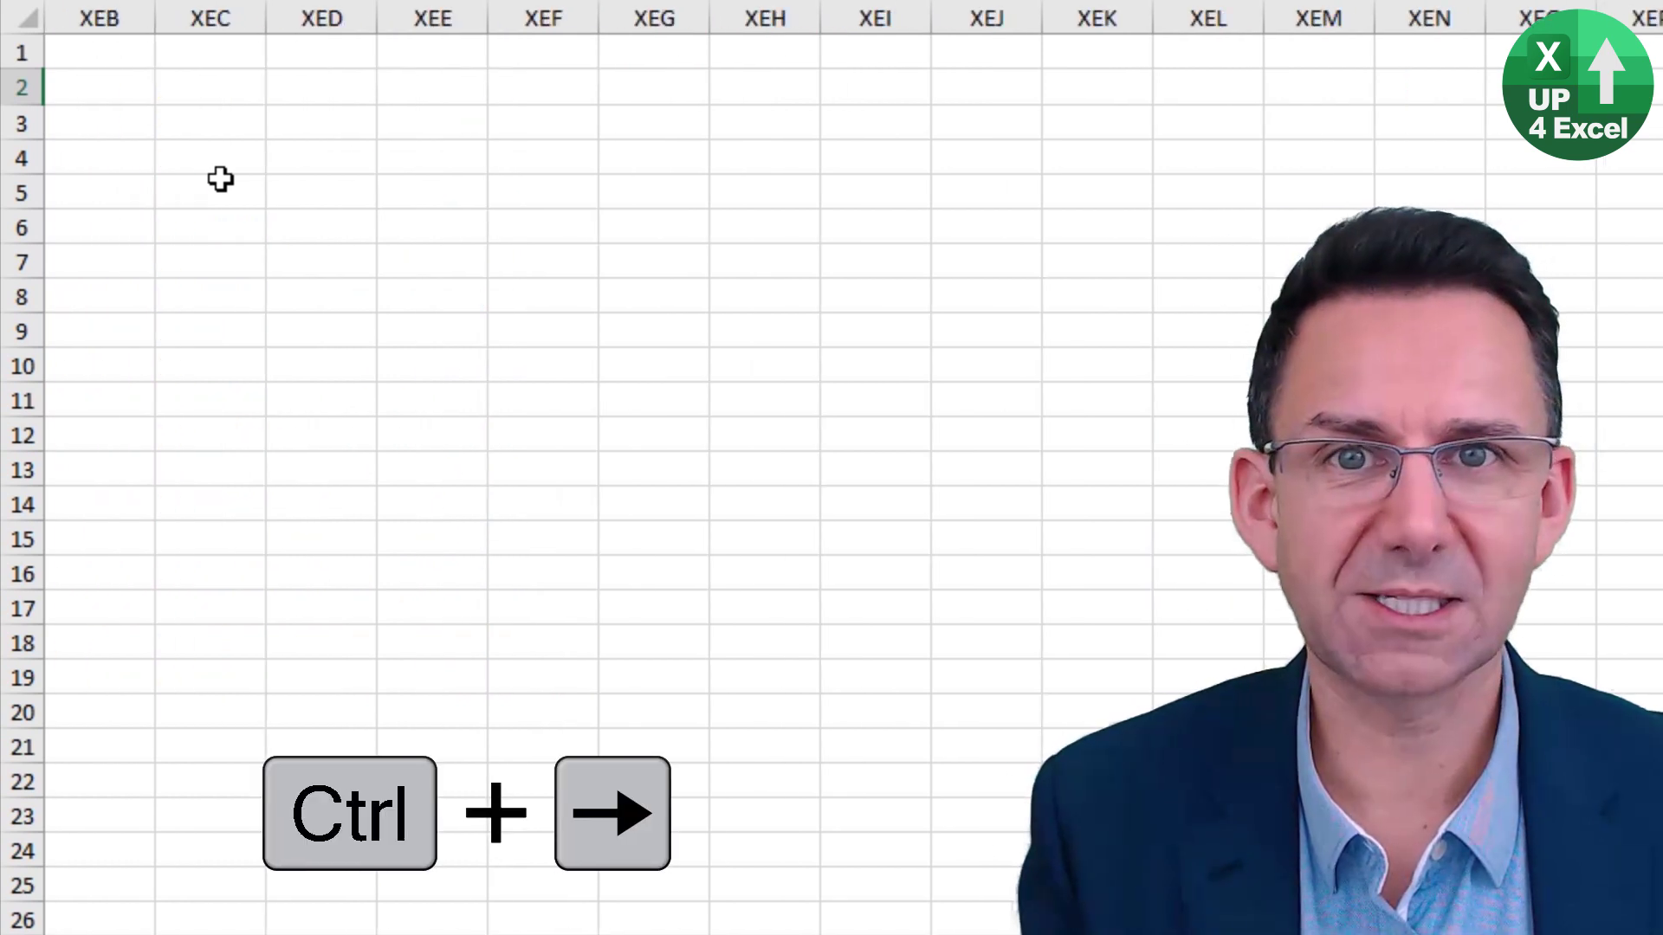
key(ctrl+Left)
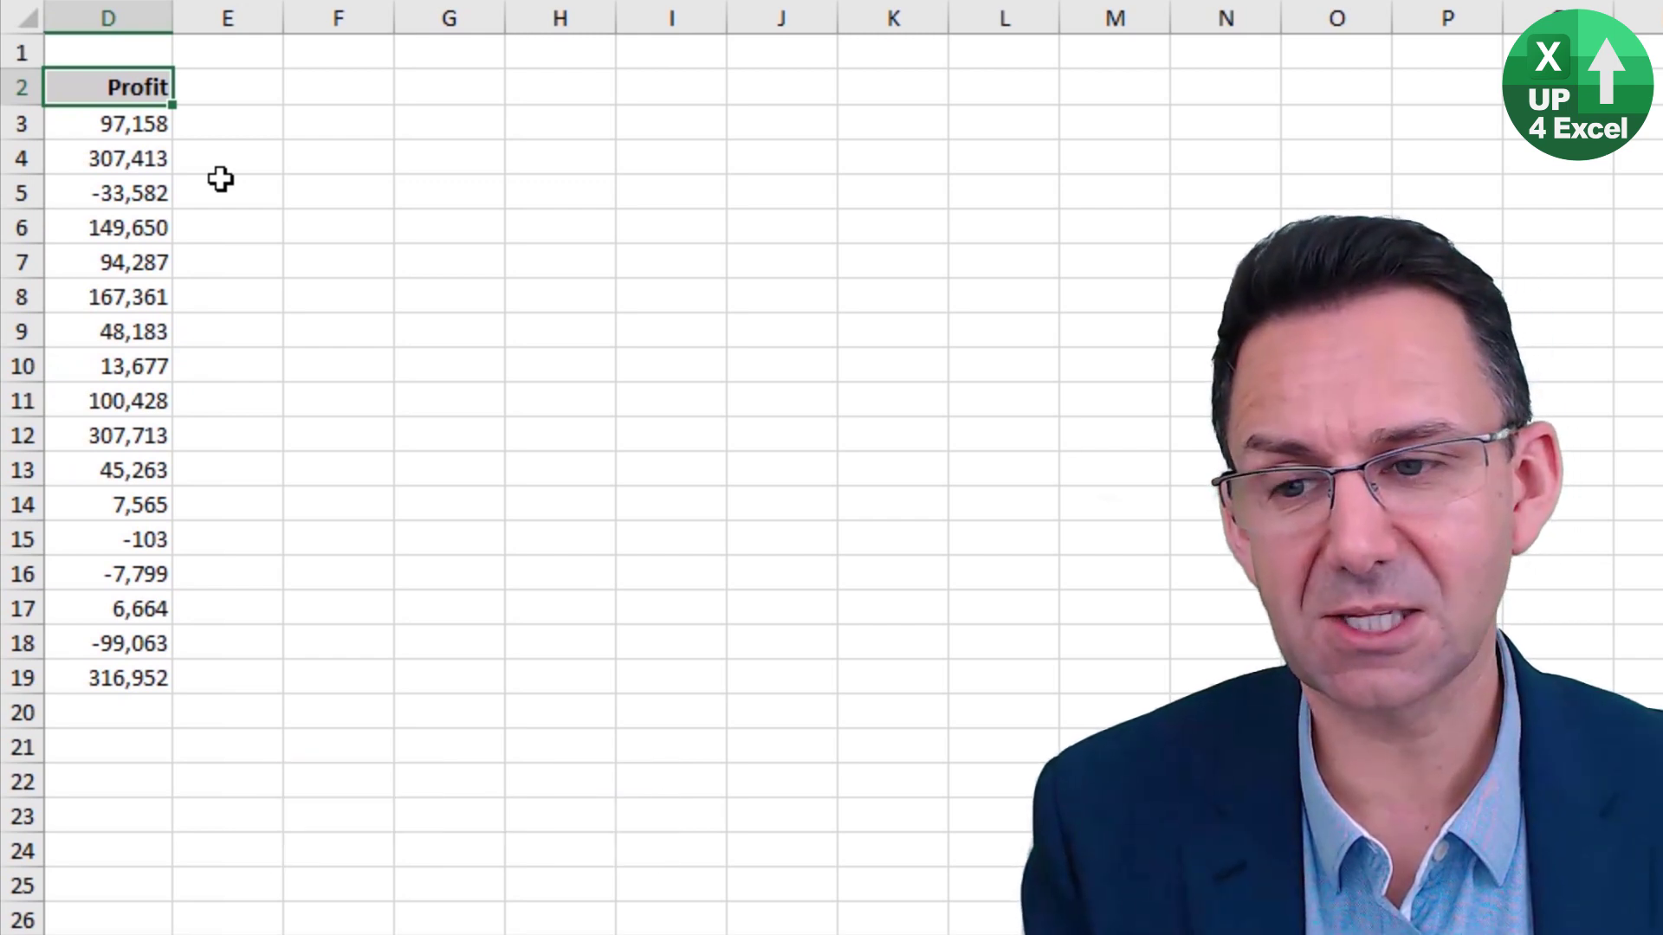
Jump down column D to the sheet's last row, and return through the Profit column to the Product Category header
key(ctrl+Down)
key(ctrl+Down)
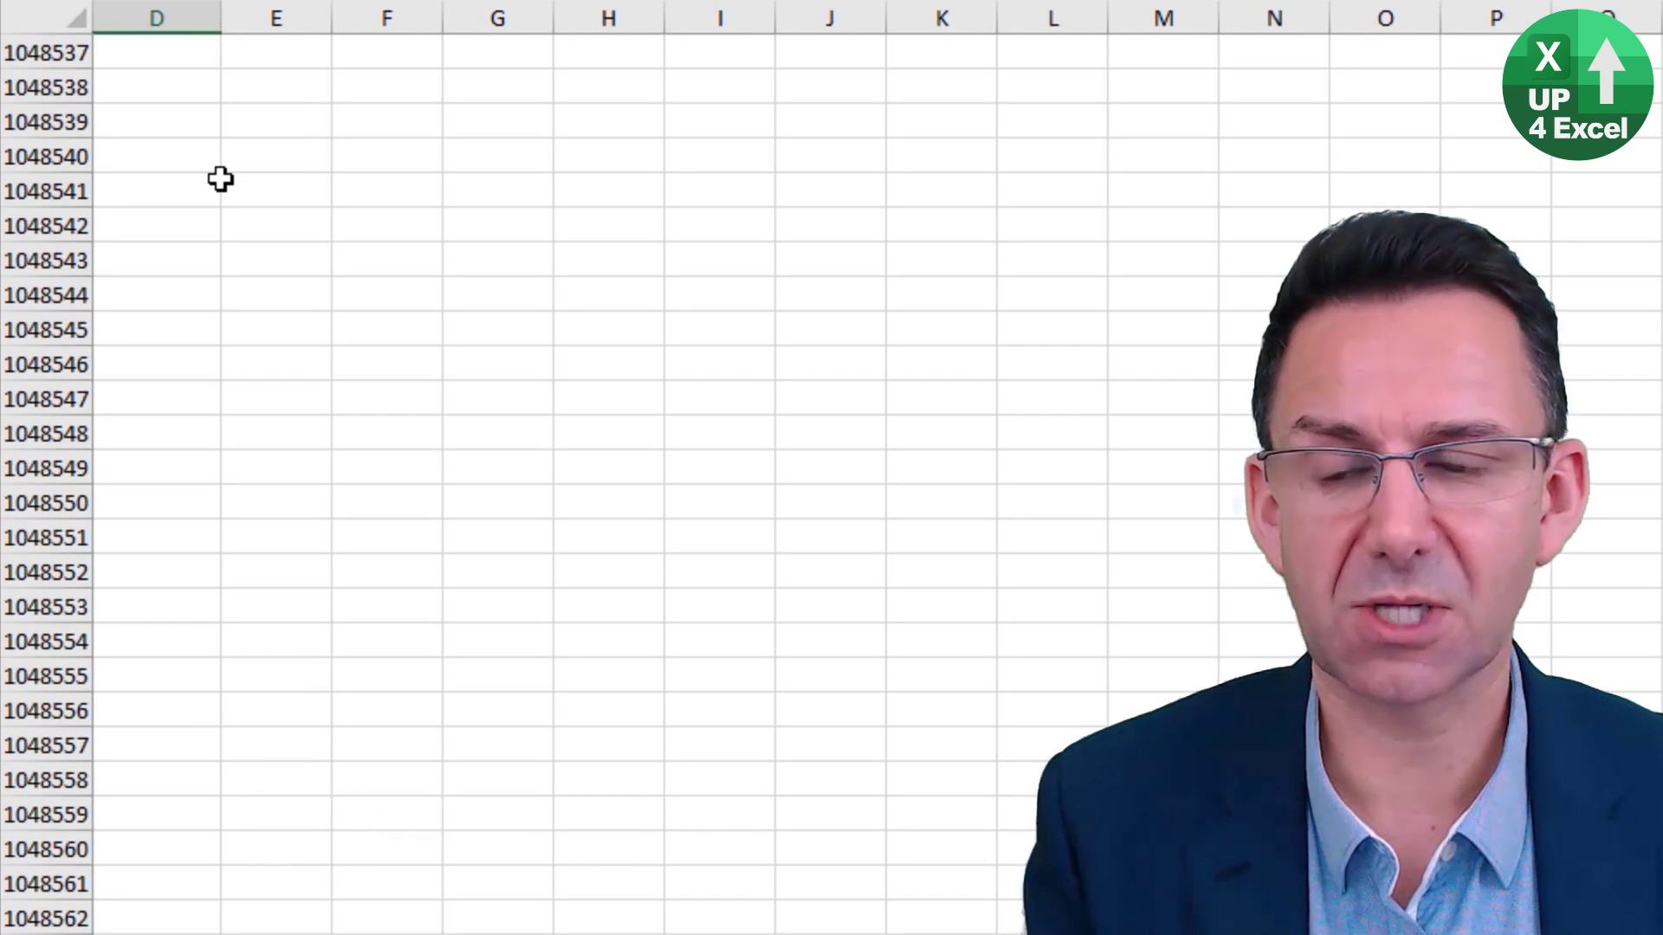
key(ctrl+Up)
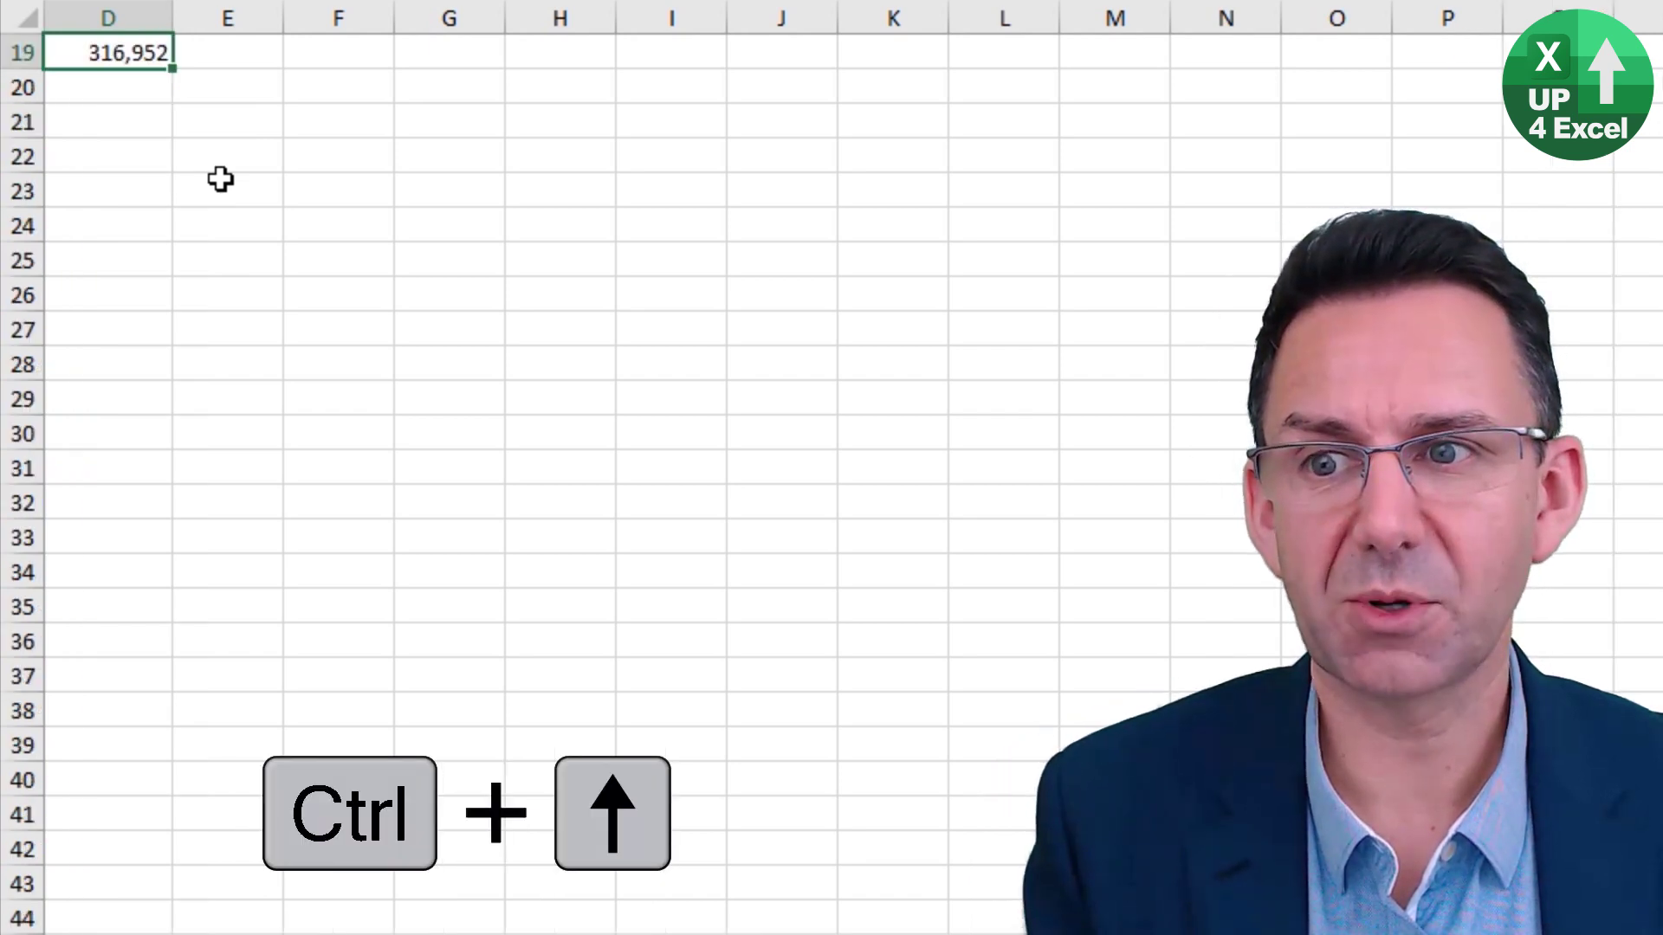
key(ctrl+Up)
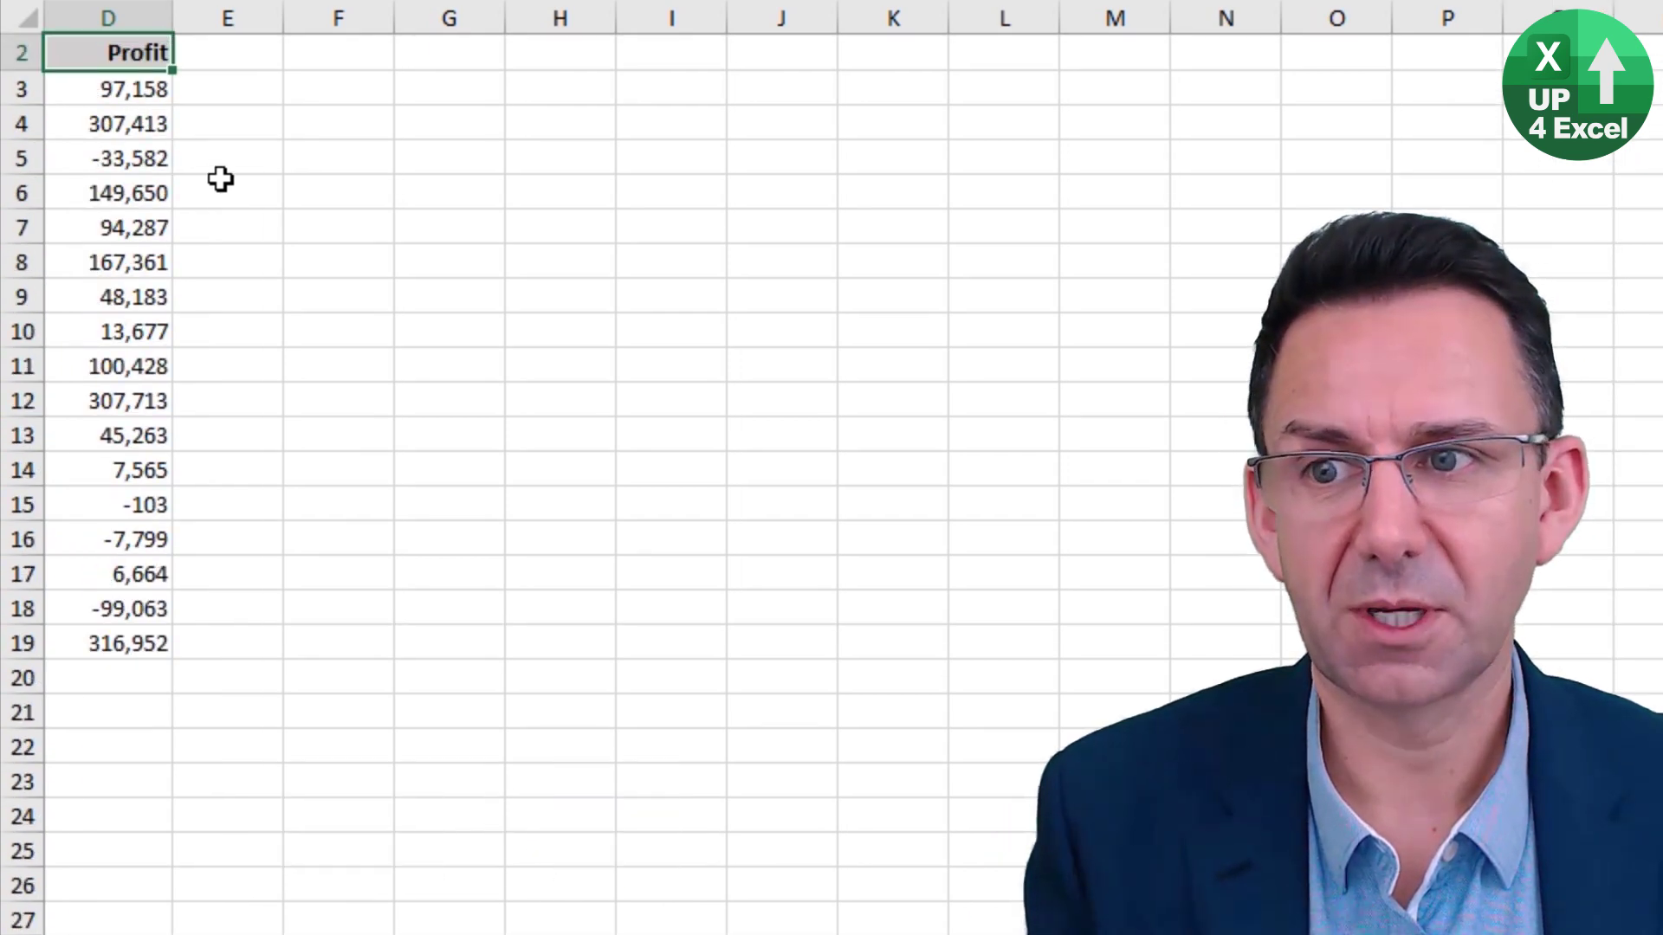
key(ctrl+Left)
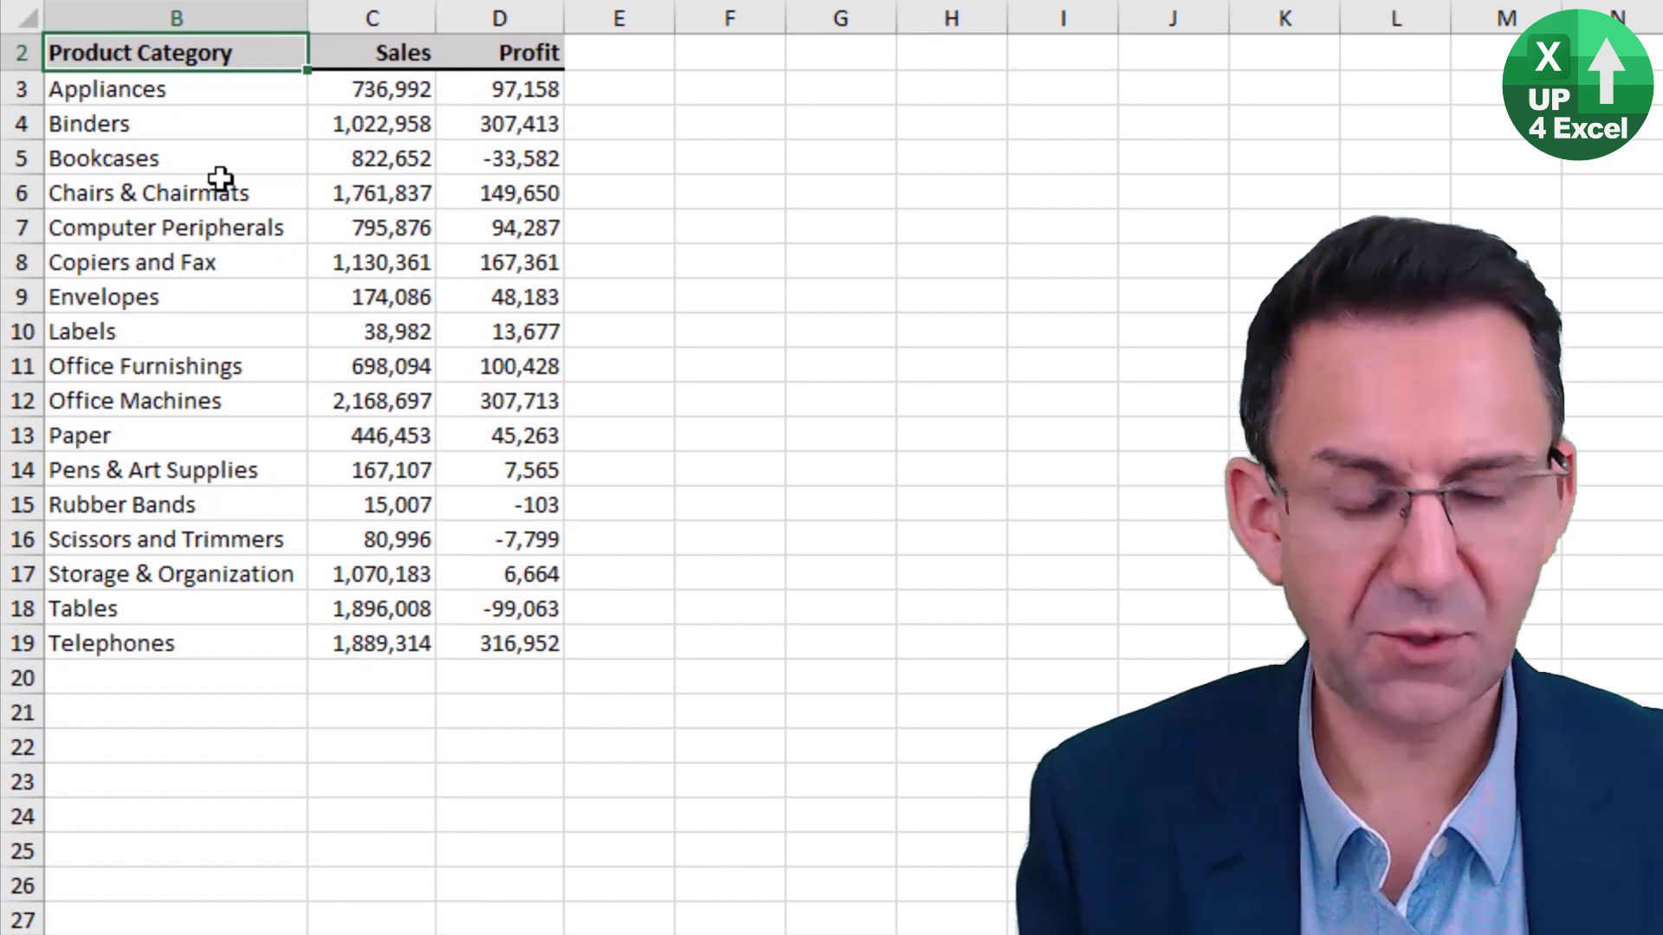
Go from cell A1 to the last used cell D19, and select everything from there back to A1
key(ctrl+Home)
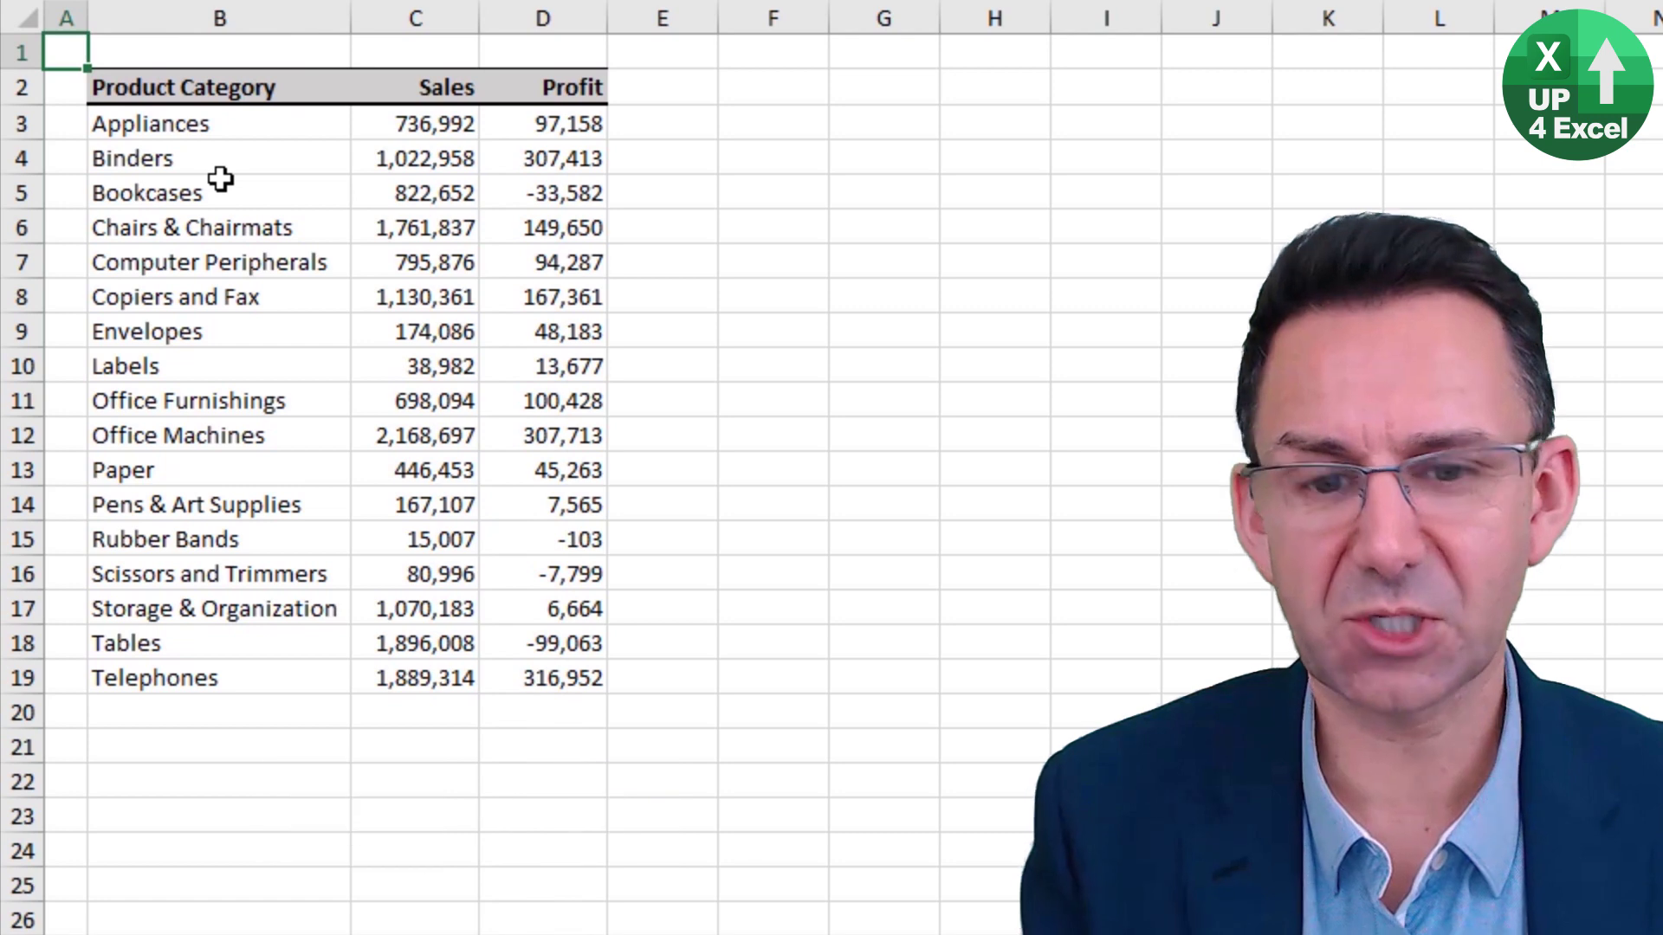
key(ctrl+End)
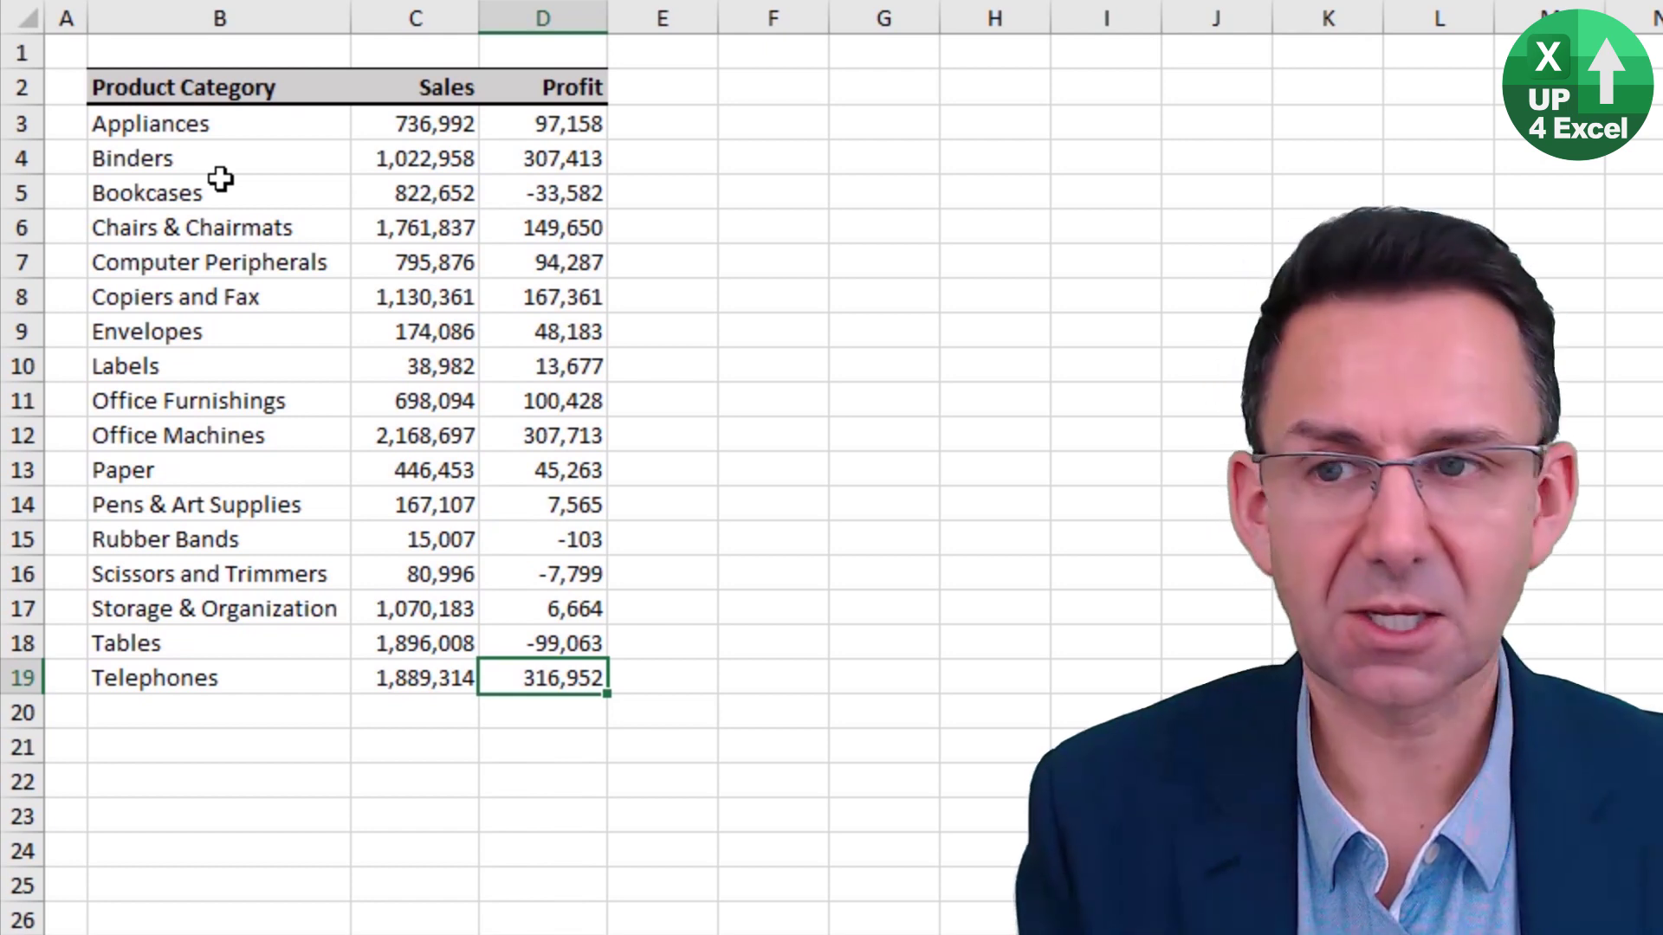
key(ctrl+shift+Home)
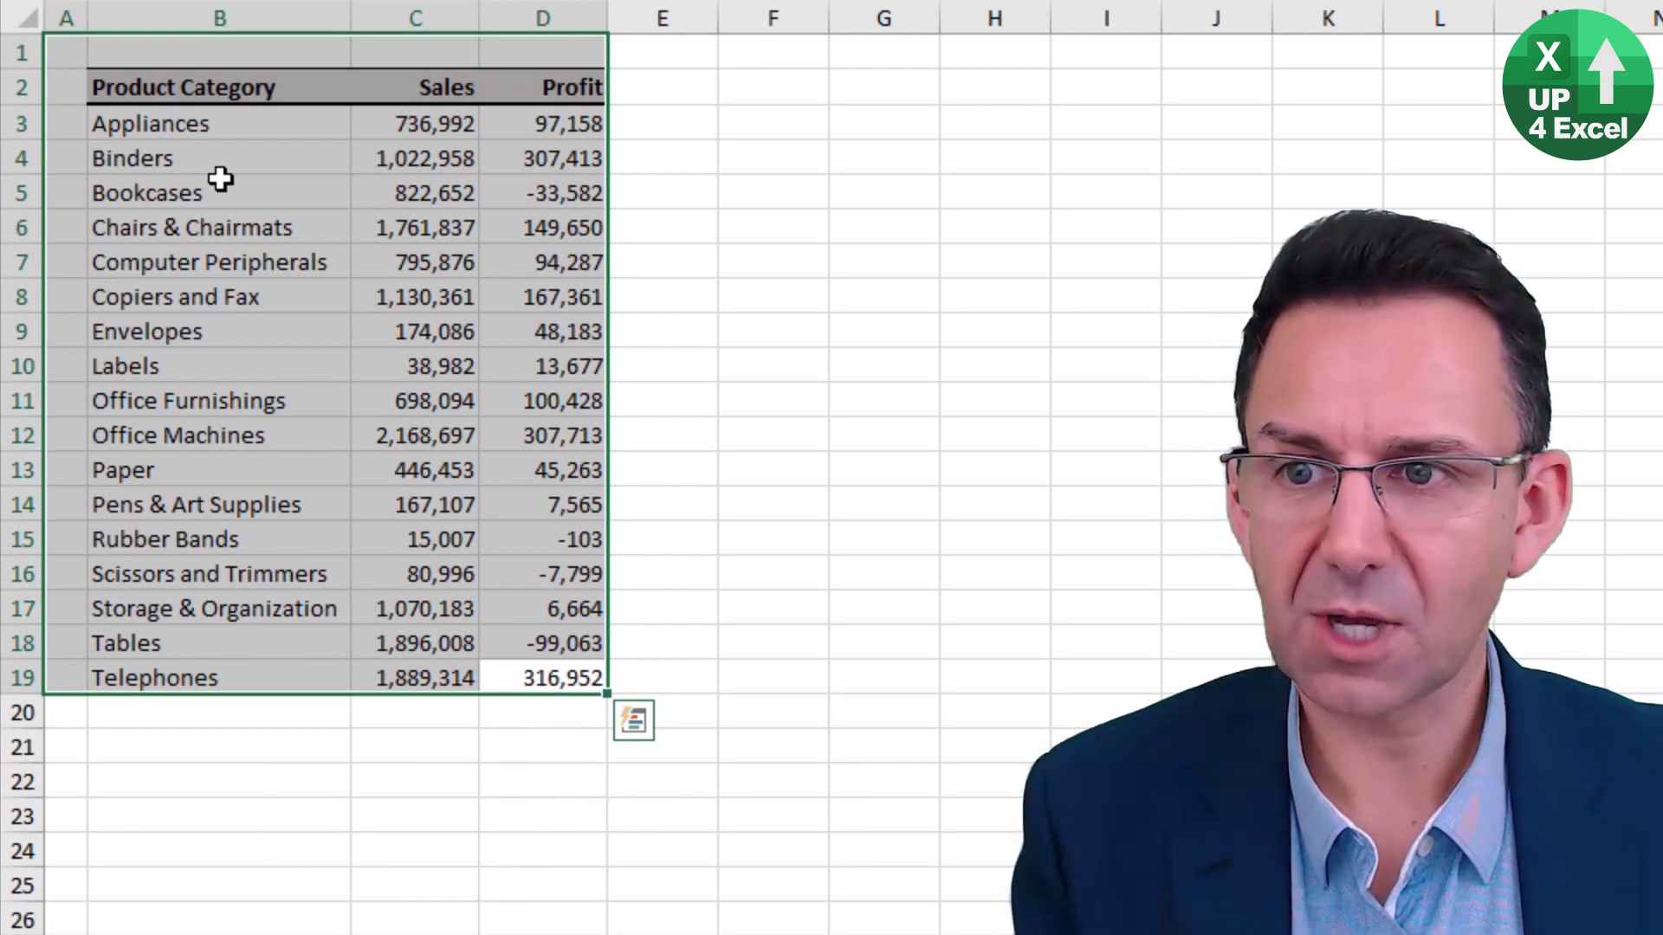
Shrink the selection to the table range B2:D19, and make a new selection from cell A1 to the last used cell
key(ctrl+shift+Right)
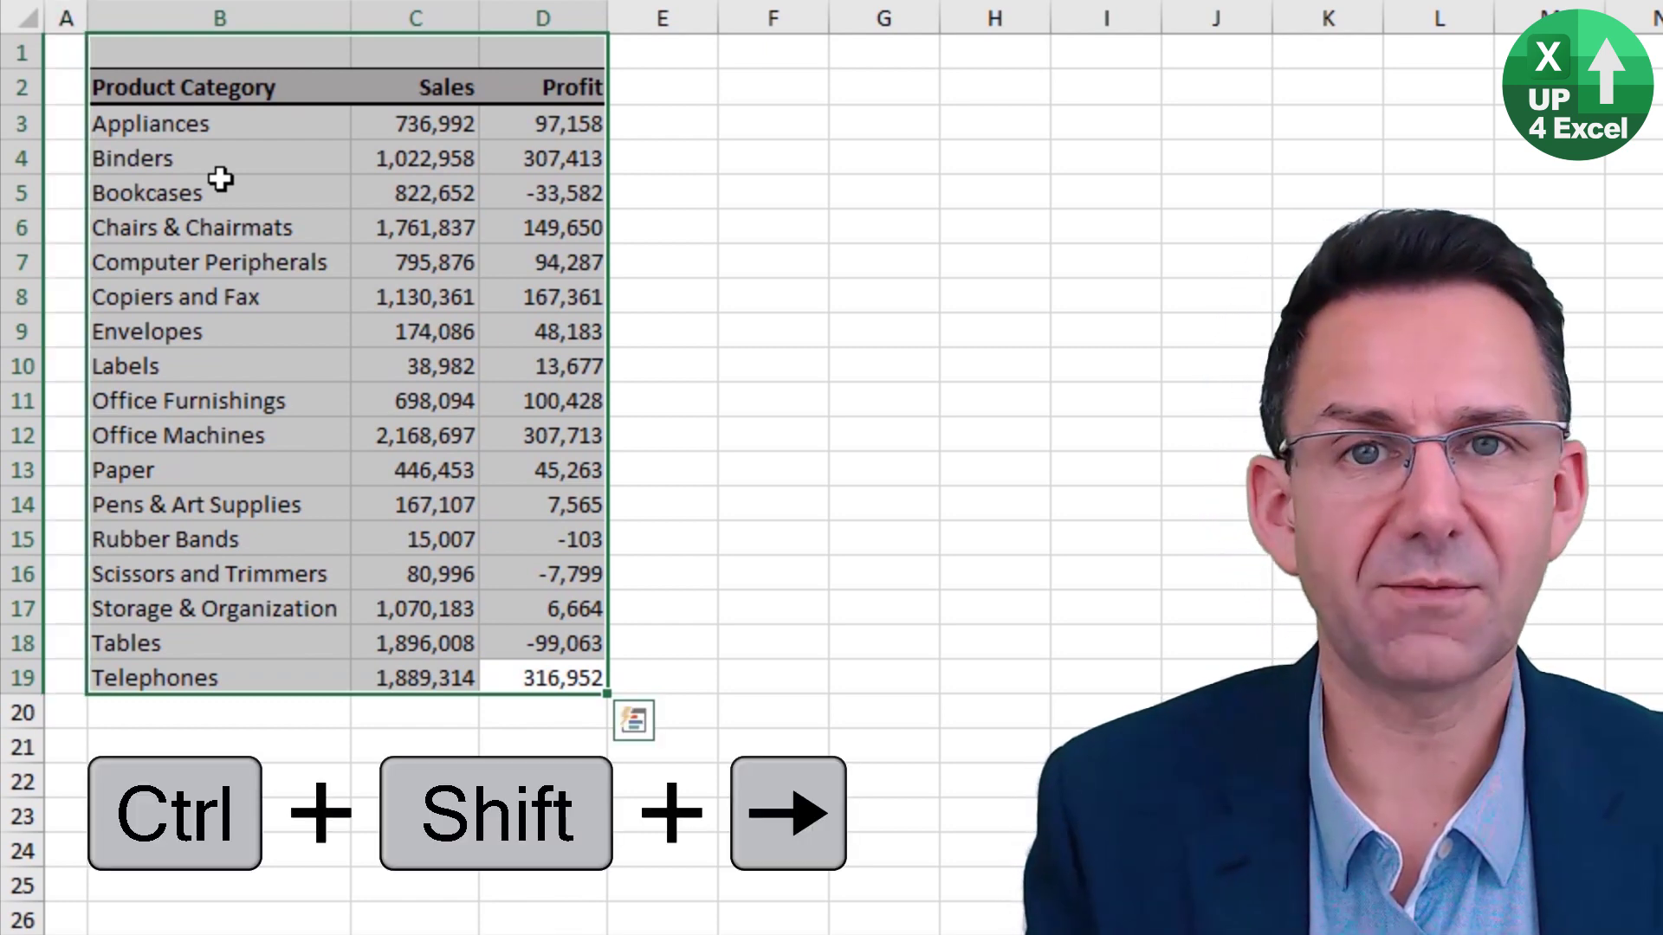
key(ctrl+shift+Down)
key(ctrl+q)
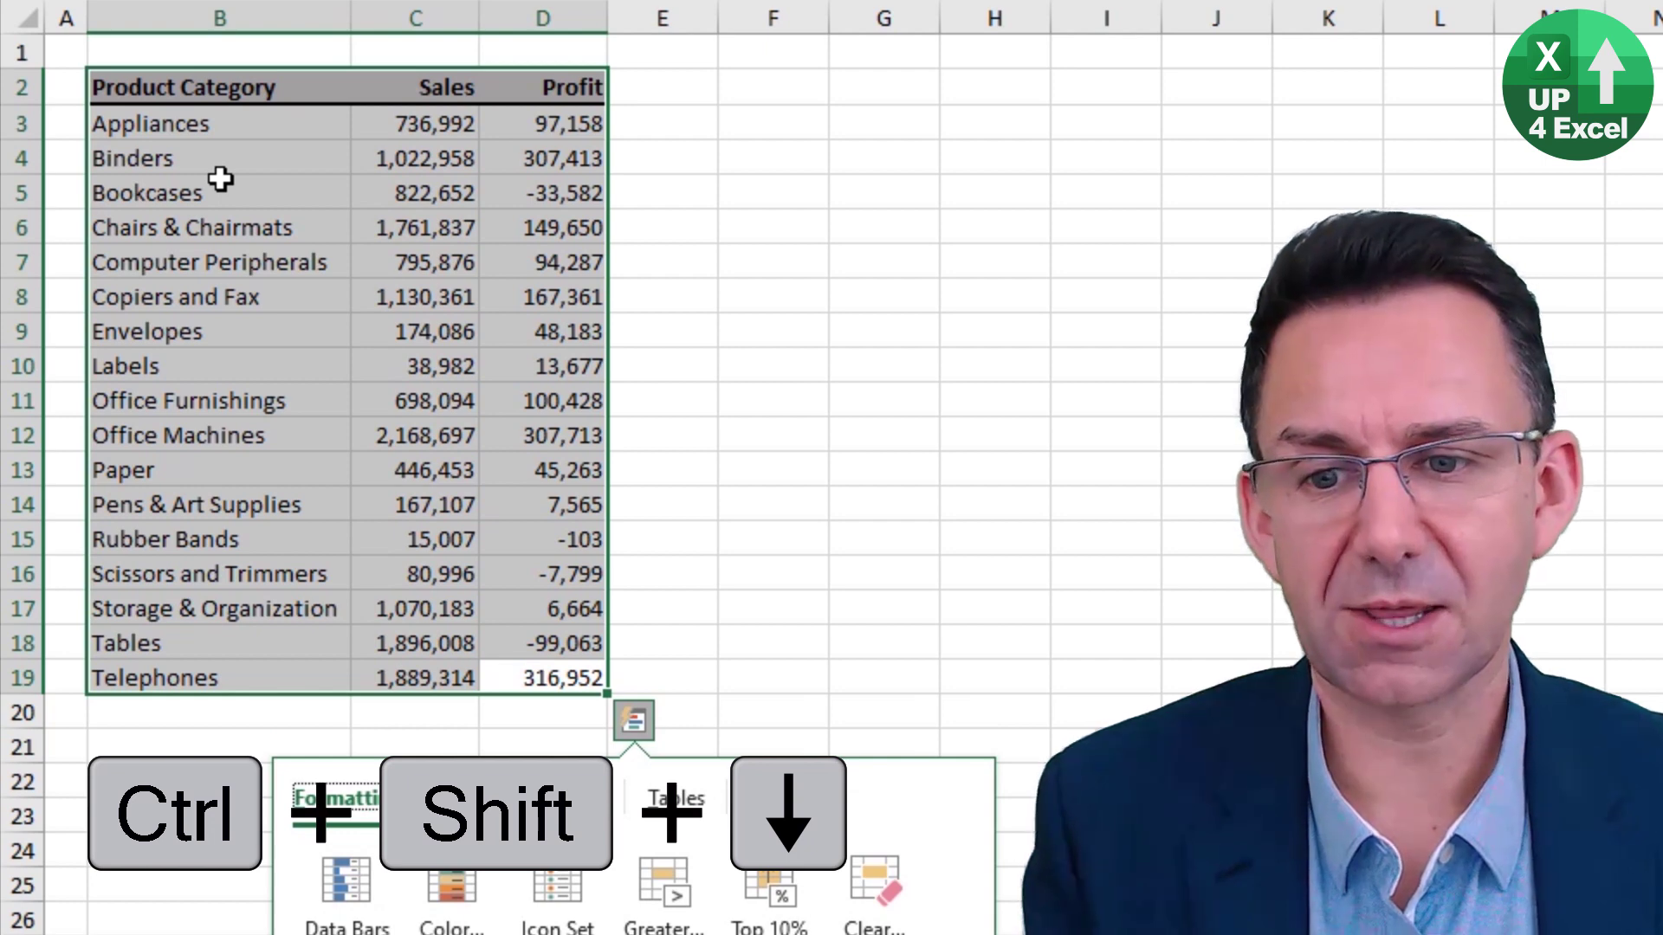
key(Escape)
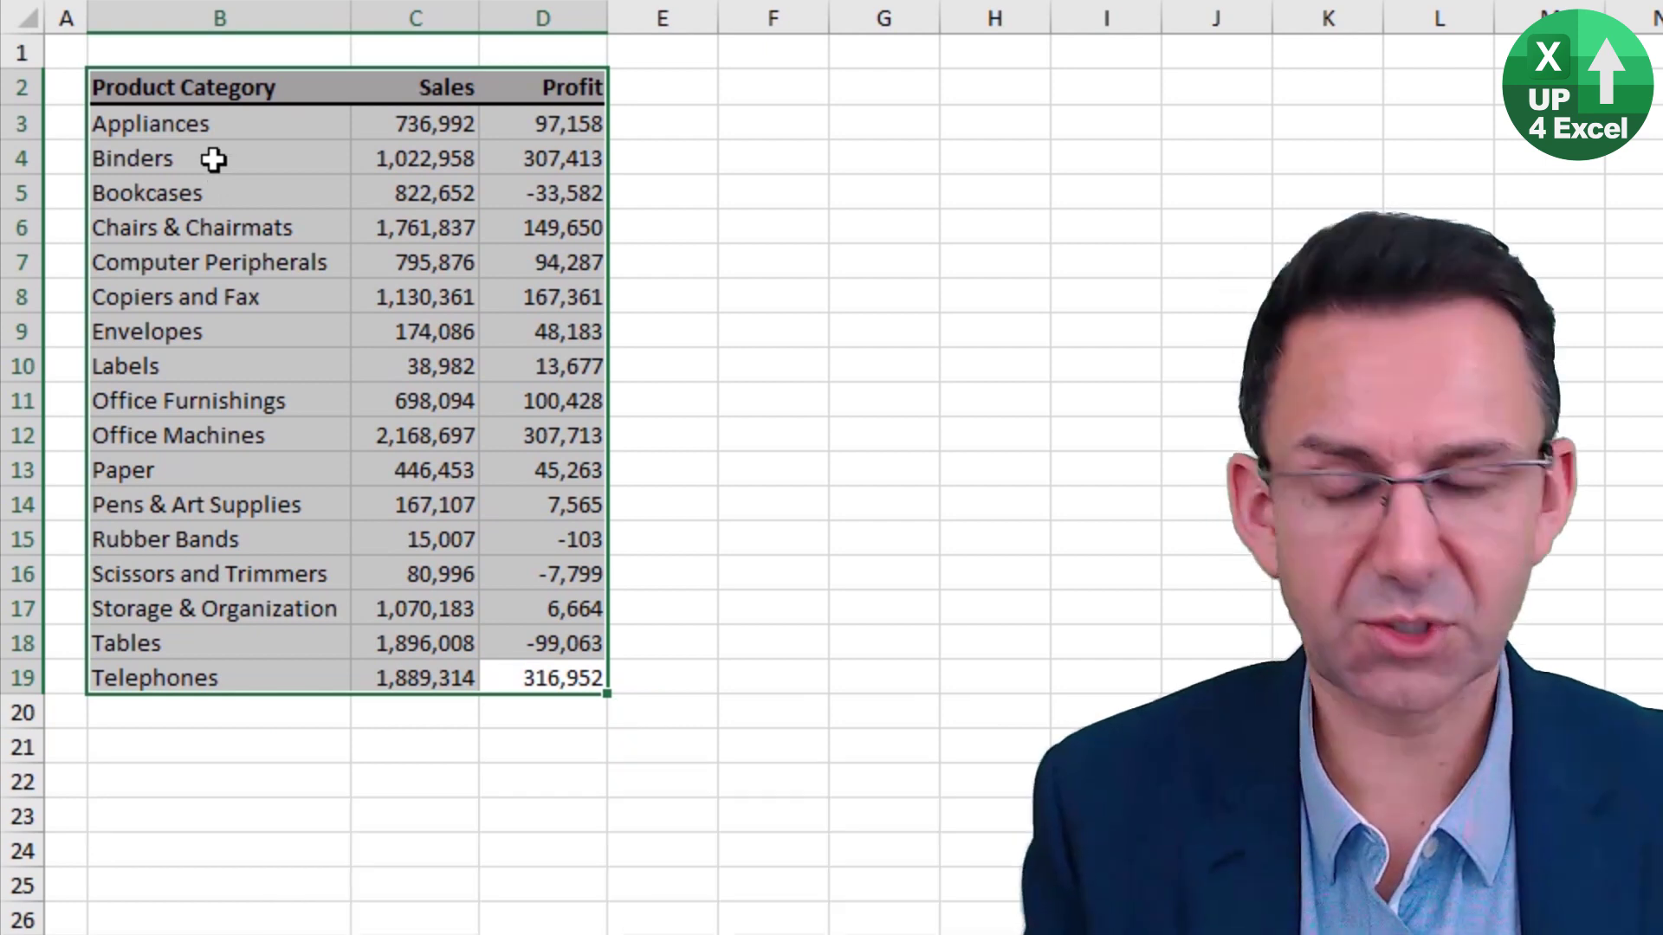
key(ctrl+Home)
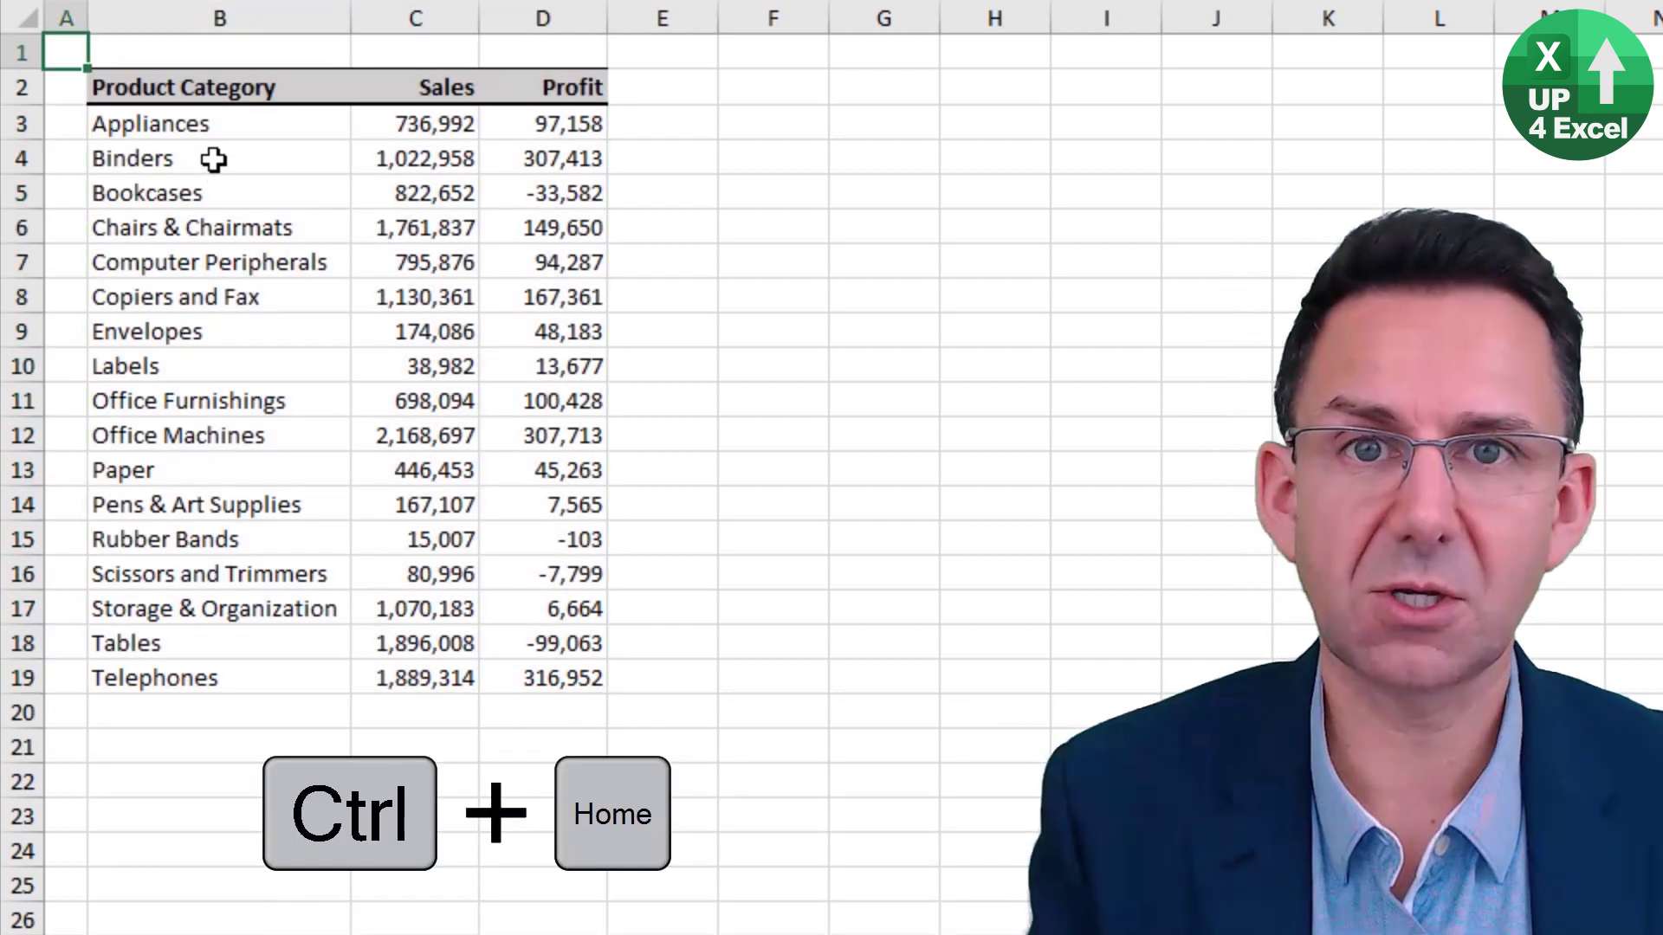
key(ctrl+shift+End)
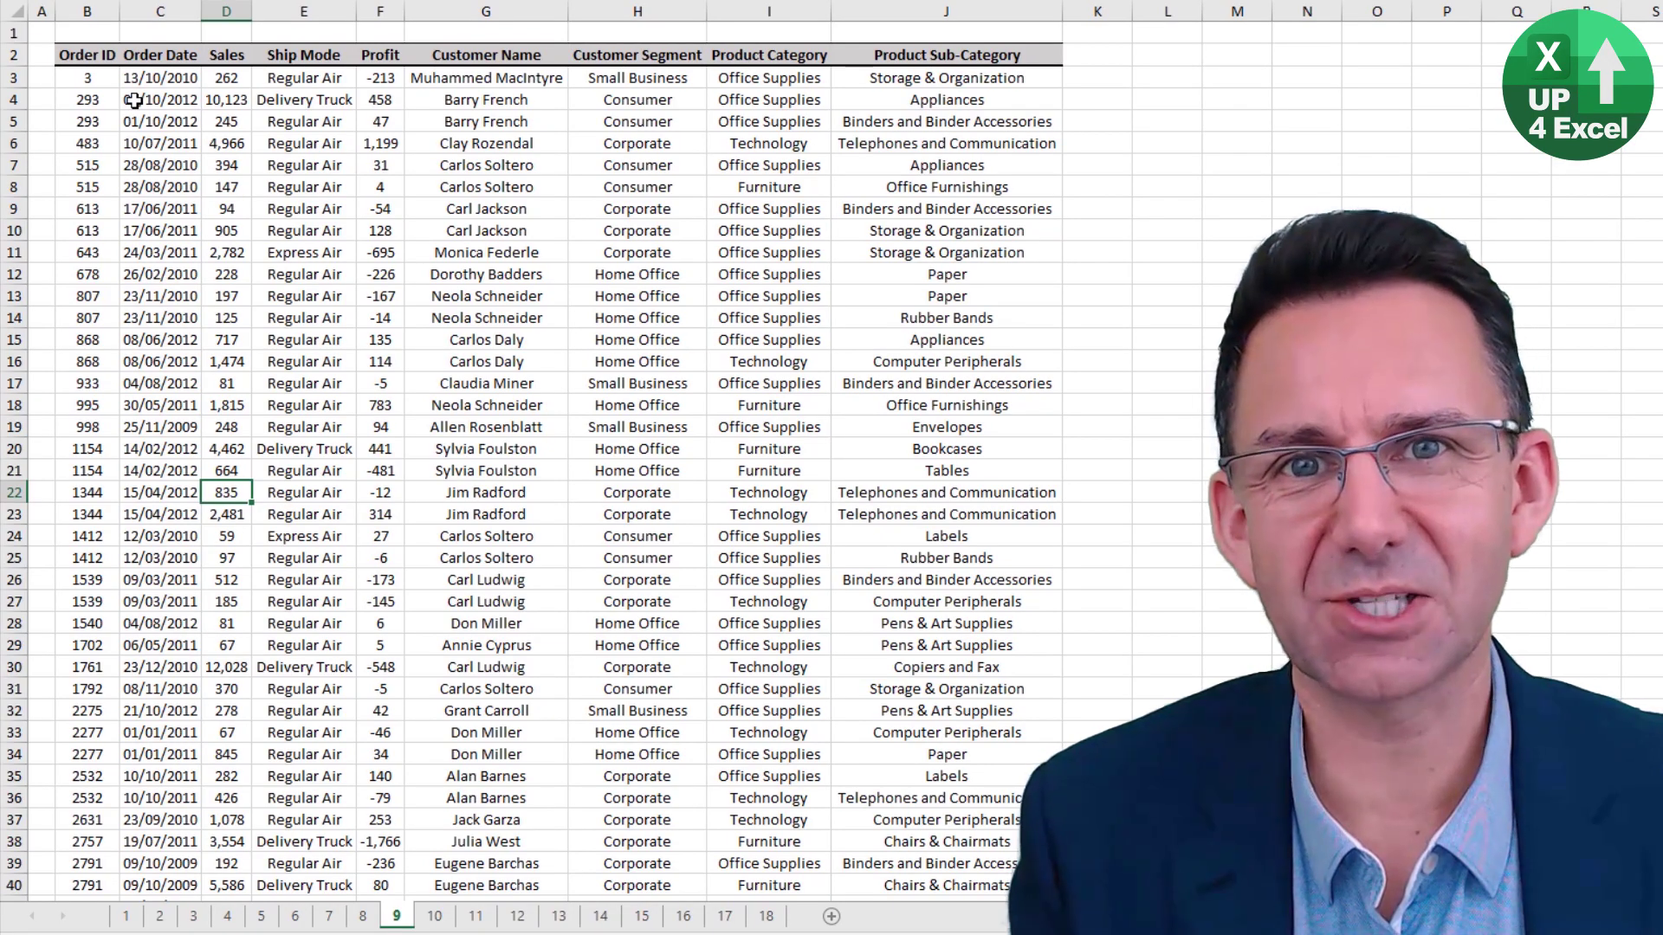
On sheet 9, select the whole of row 22, and after moving to cell H22 select the whole of column H
key(shift+space)
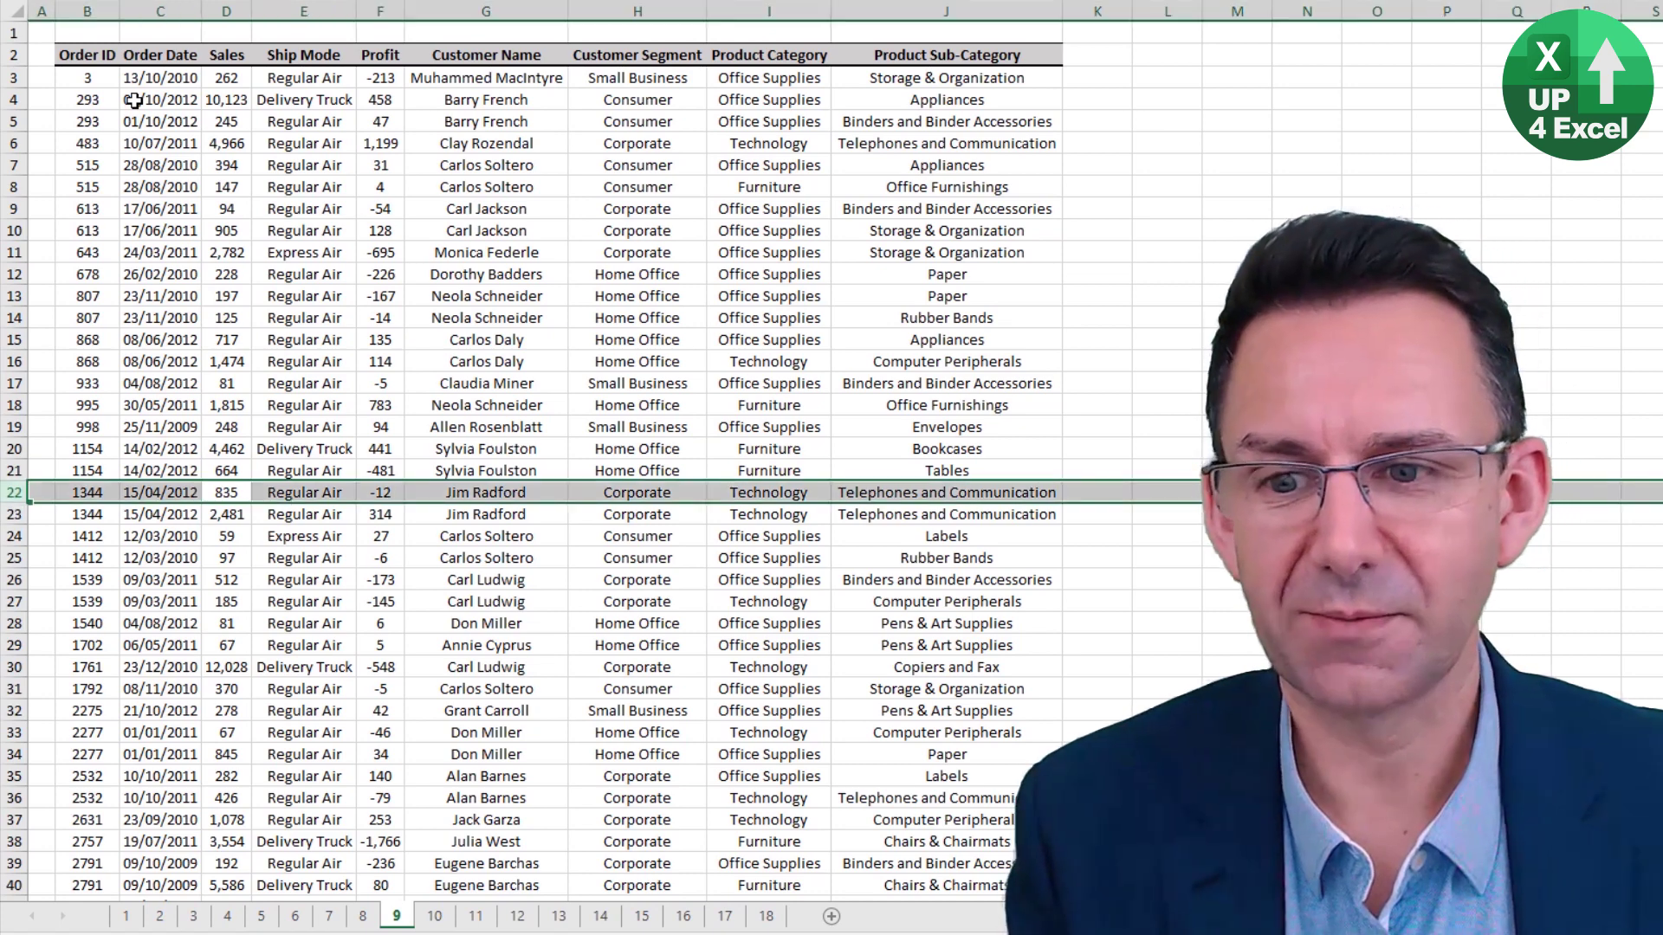
key(Right)
key(Right)
key(Right)
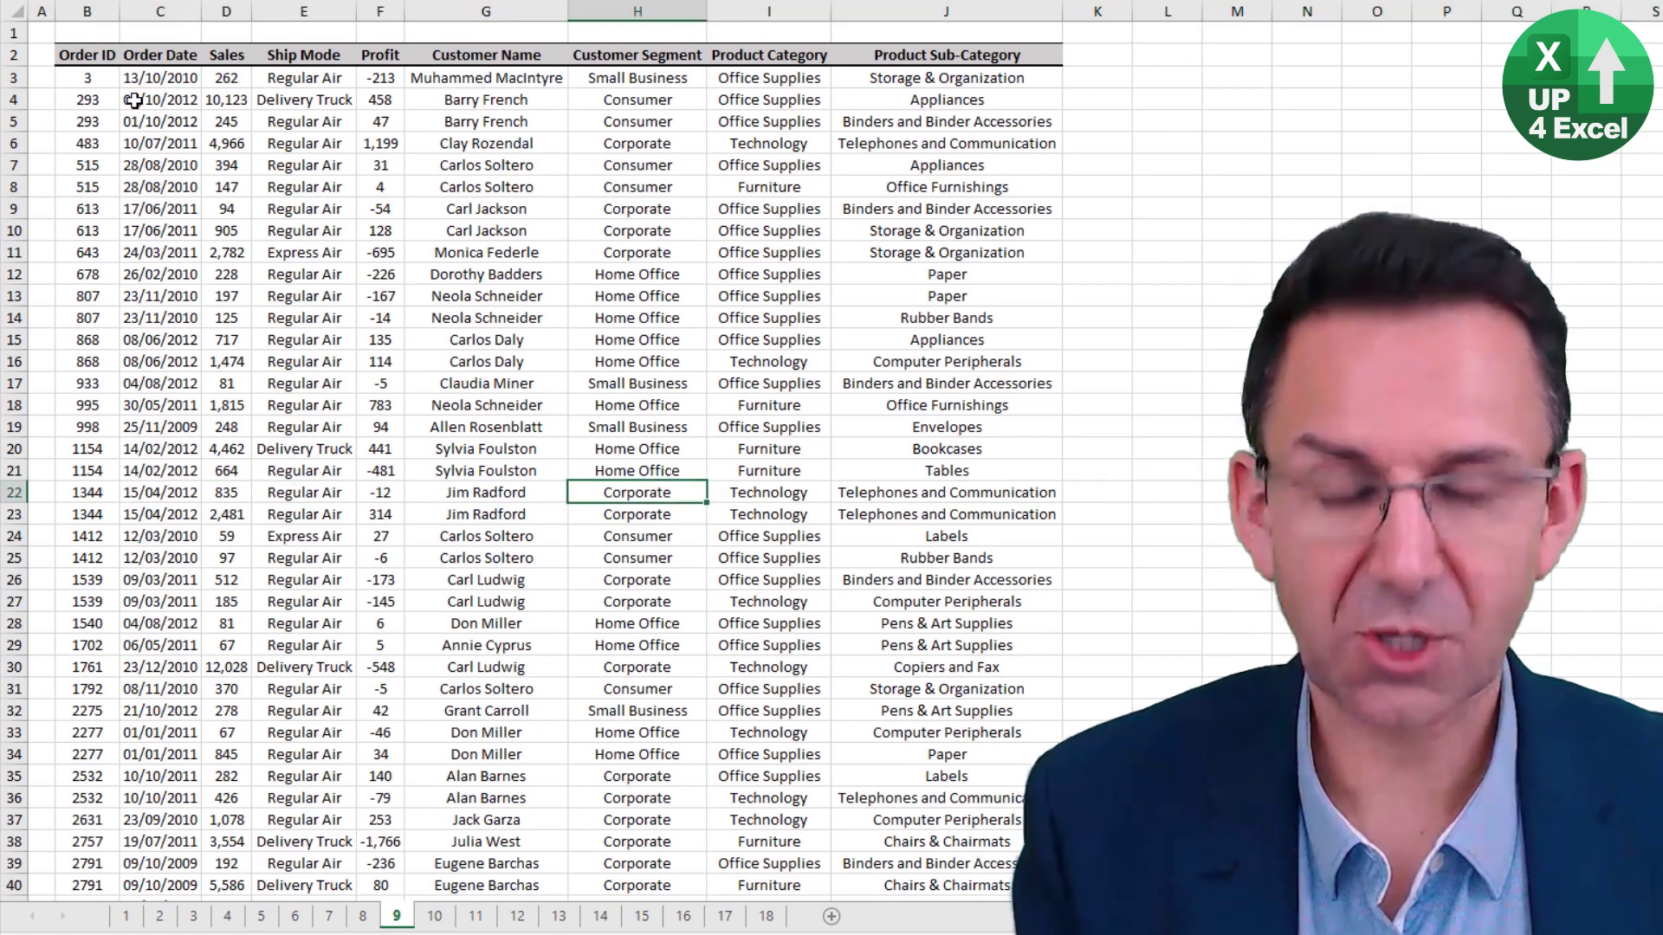
key(ctrl+space)
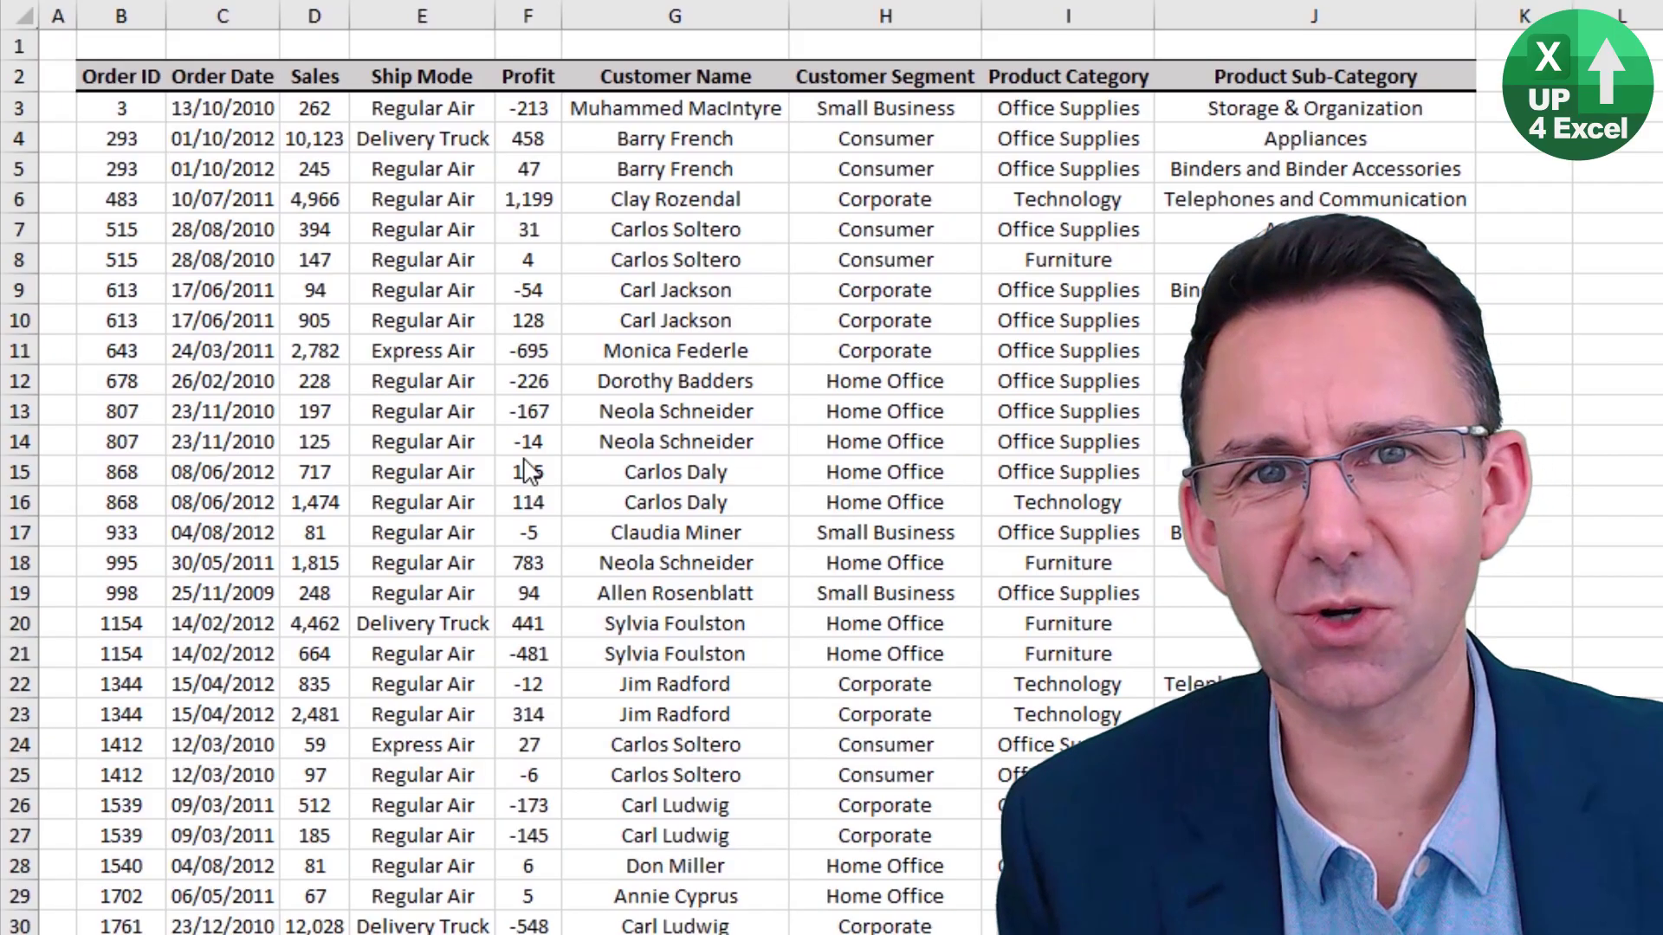
Insert an entire row at cell E12, cycling through the insert options before choosing Entire row
key(Down)
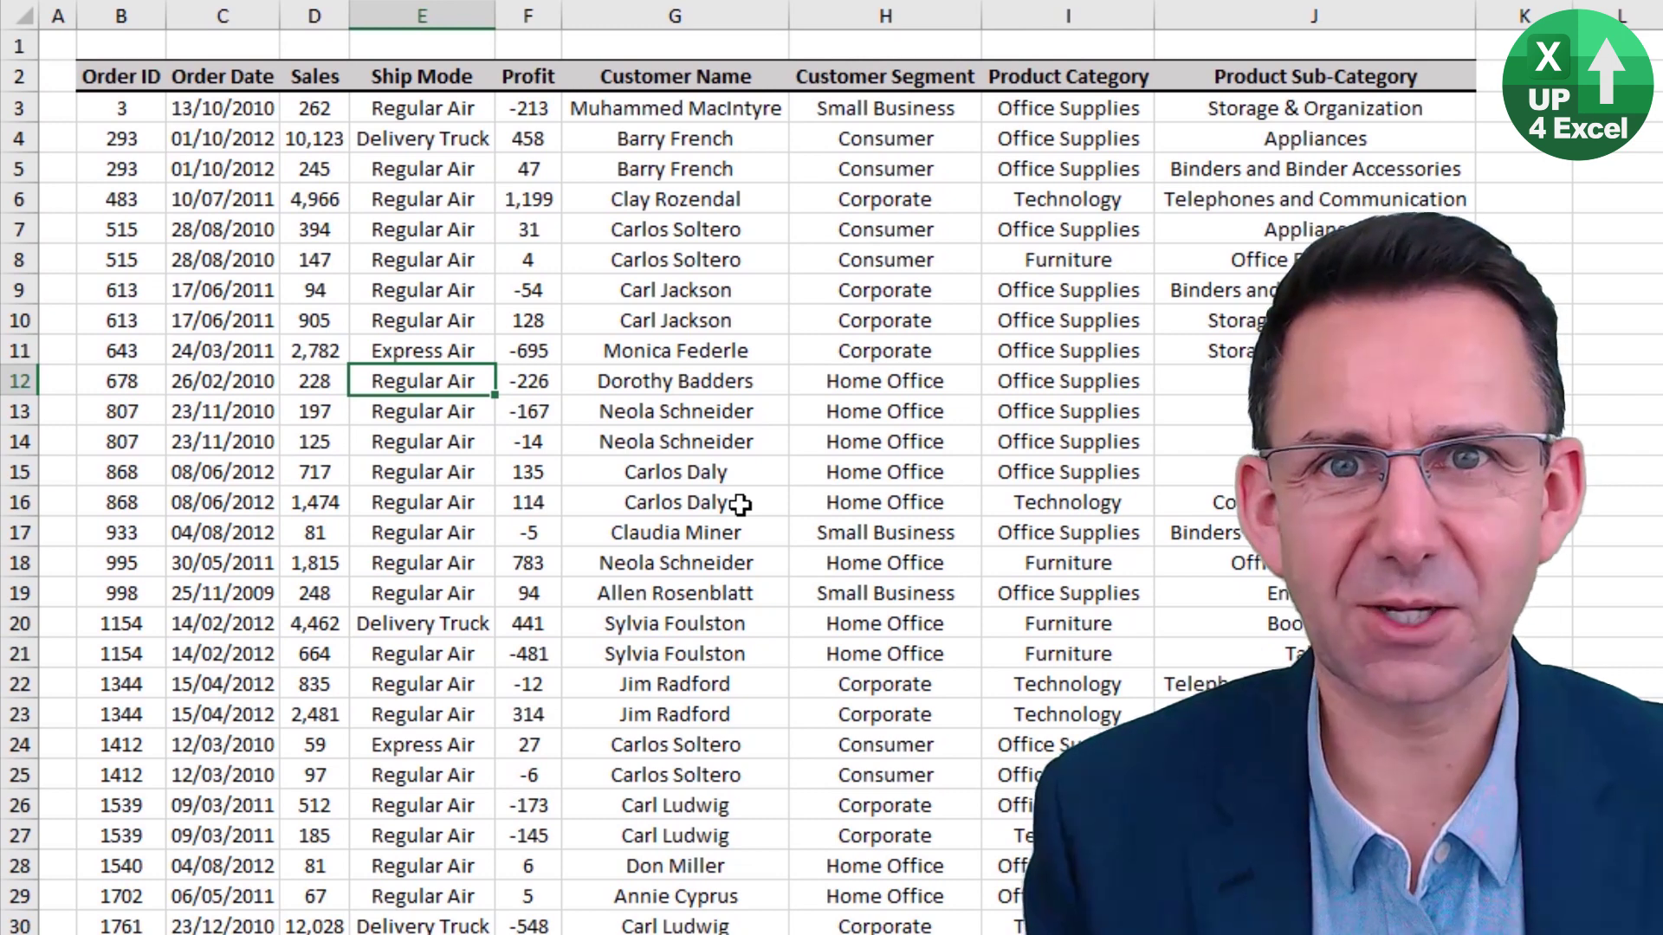
key(ctrl+shift+equal)
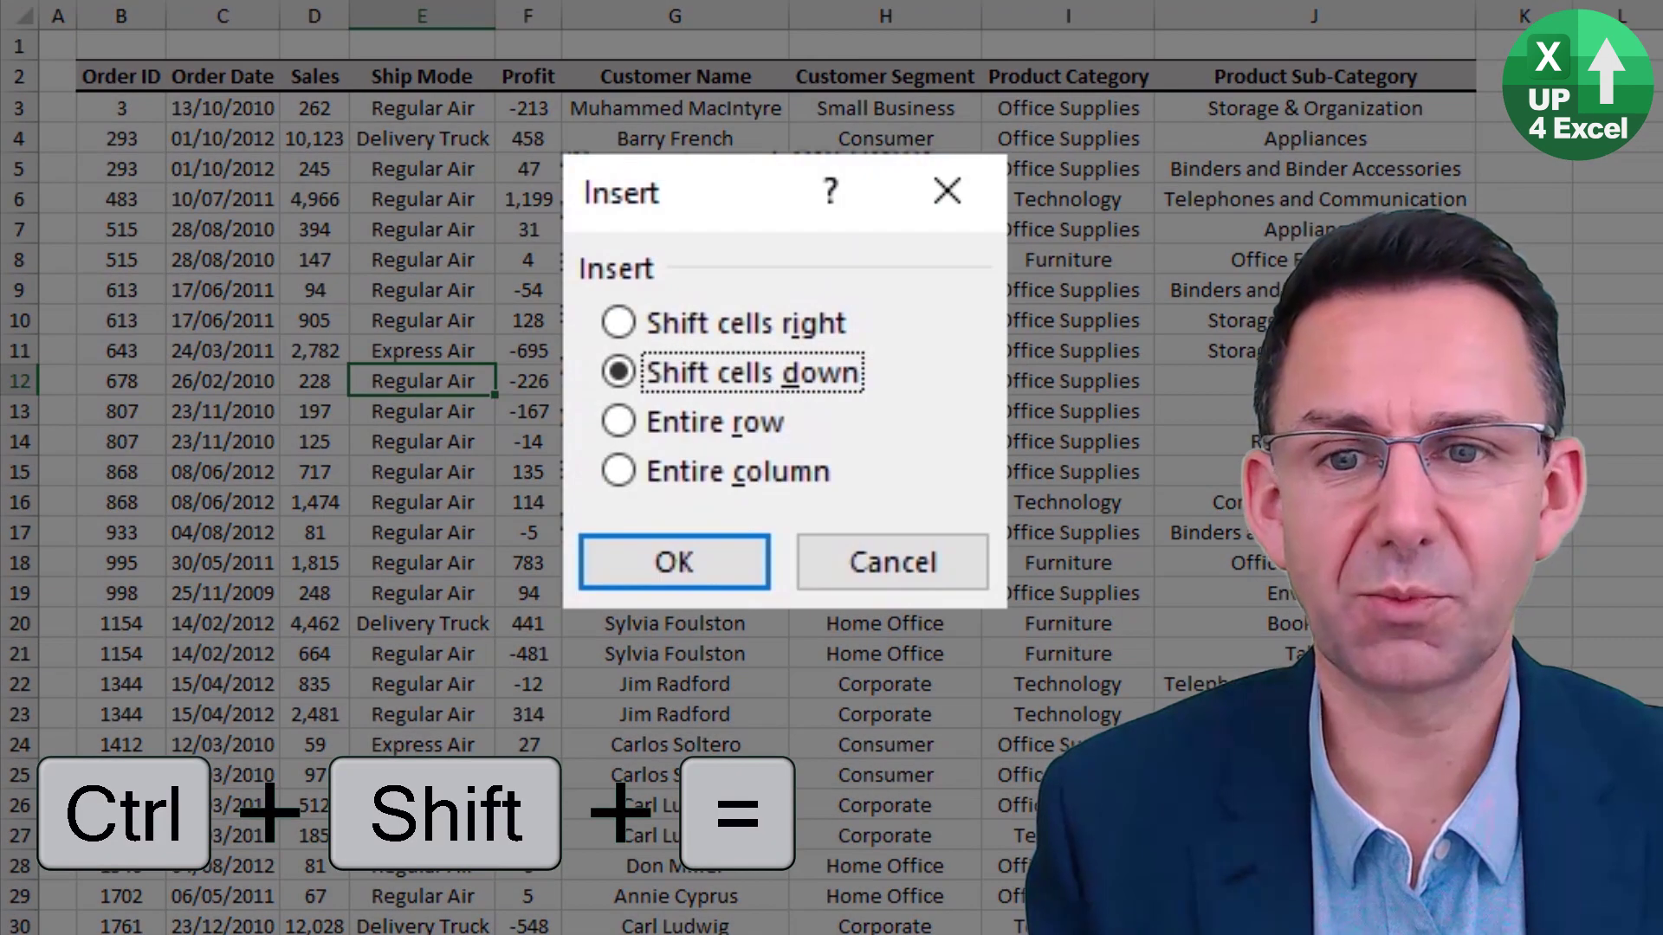
key(Down)
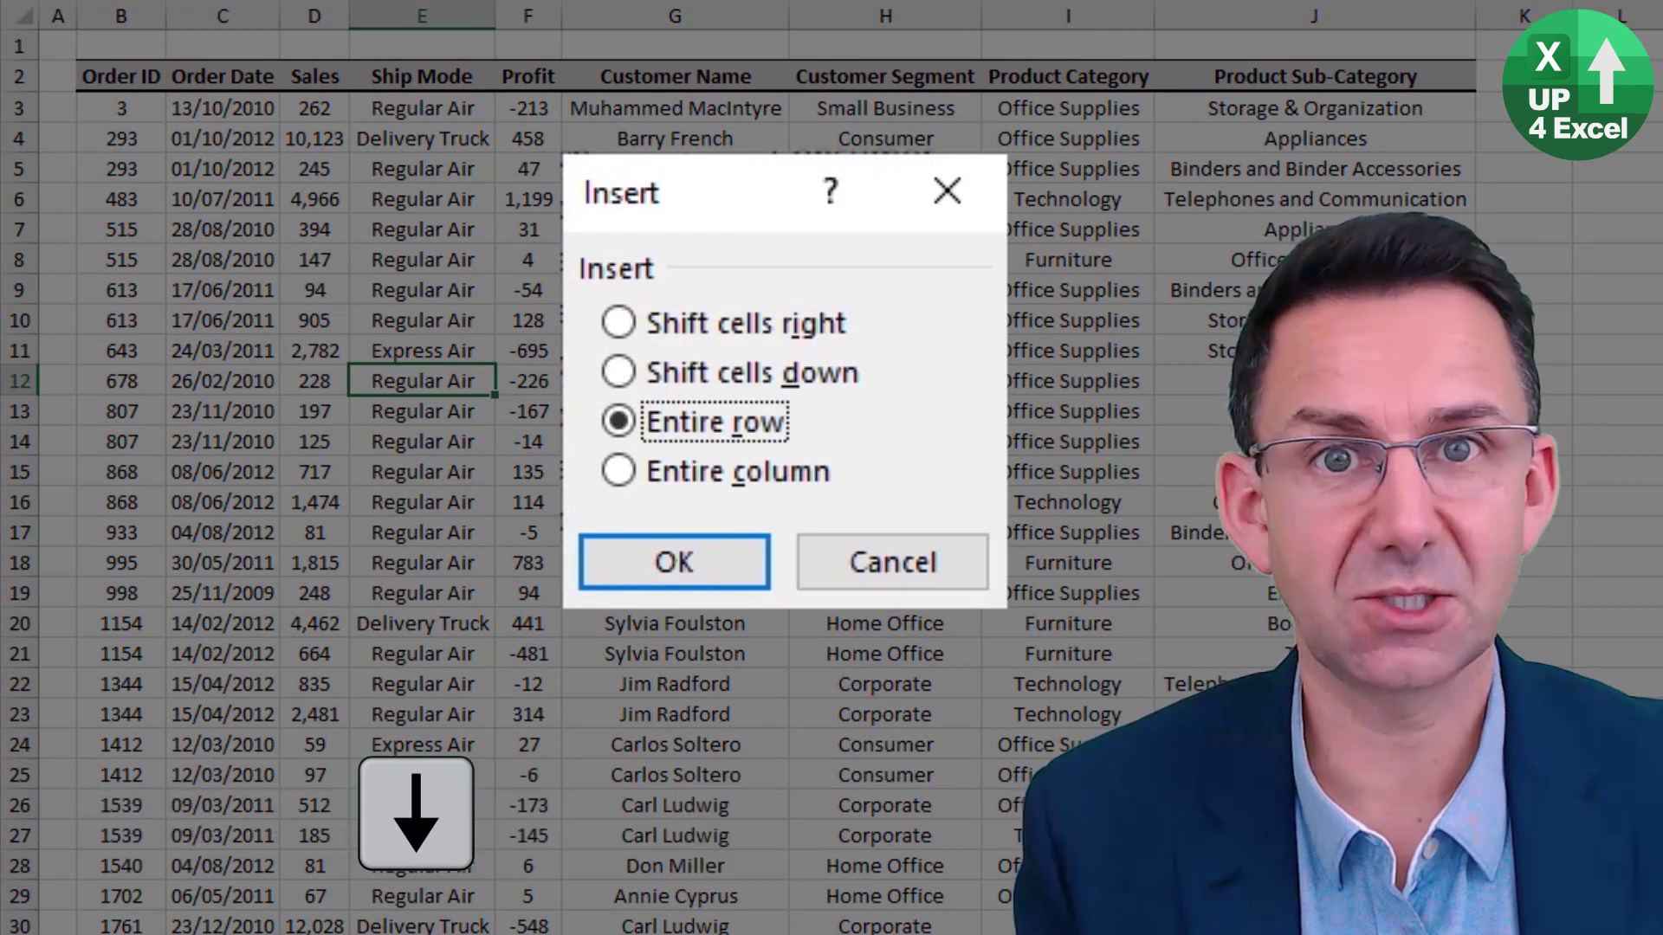
key(Down)
key(Up)
key(Up)
key(Up)
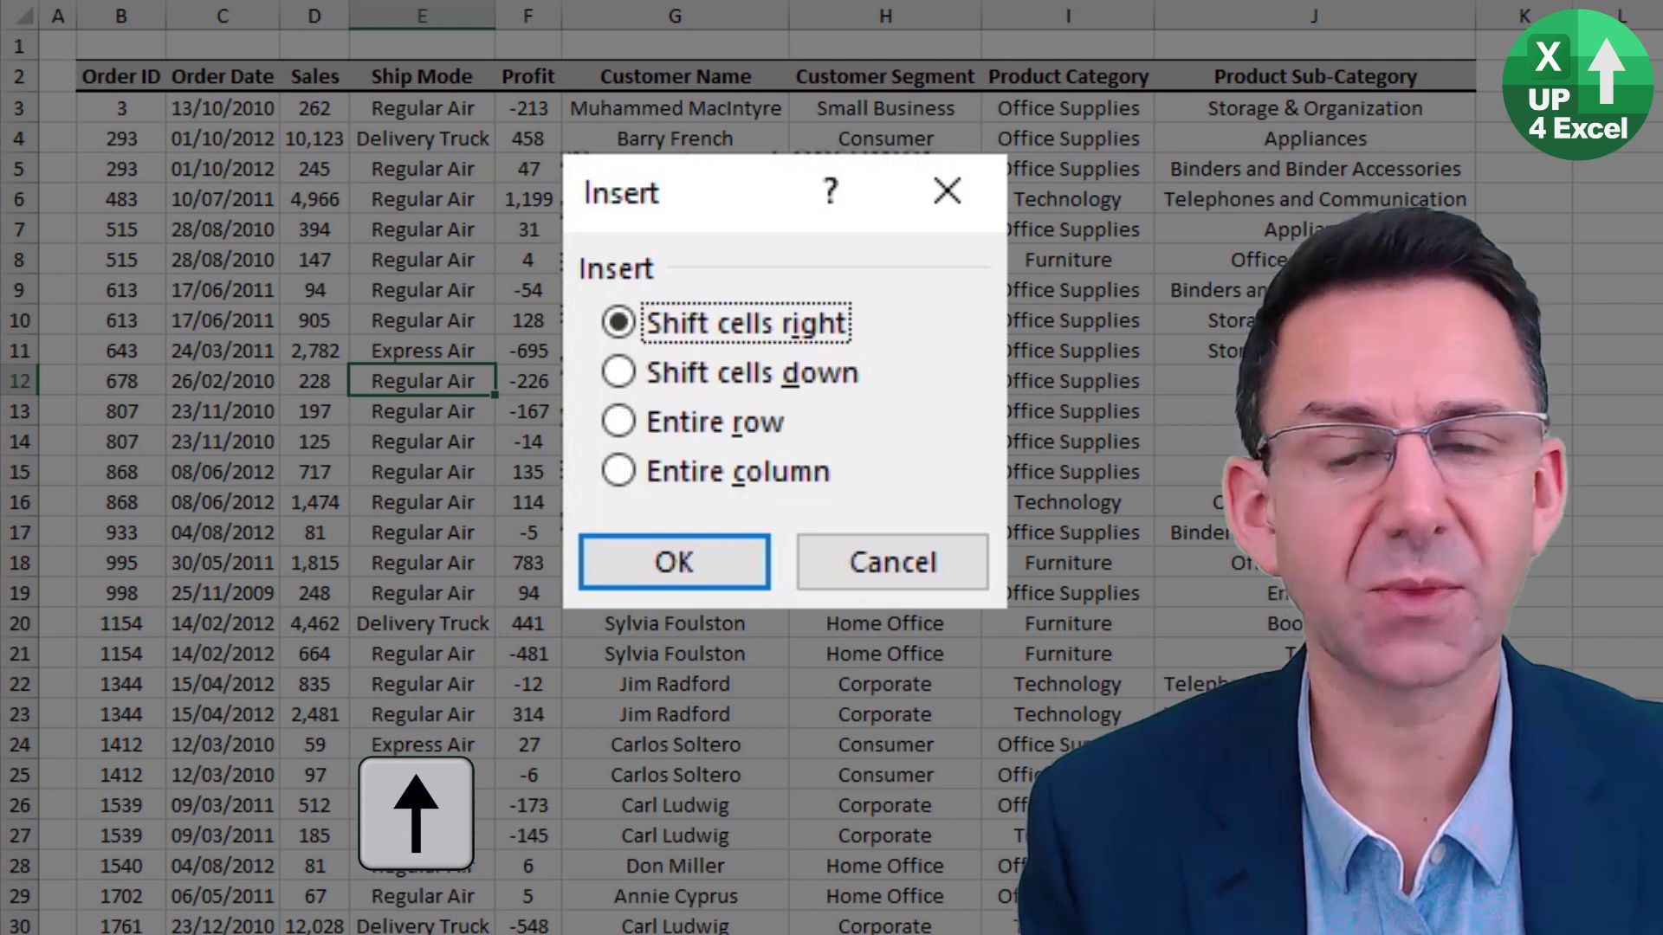
key(Down)
key(Down)
key(Down)
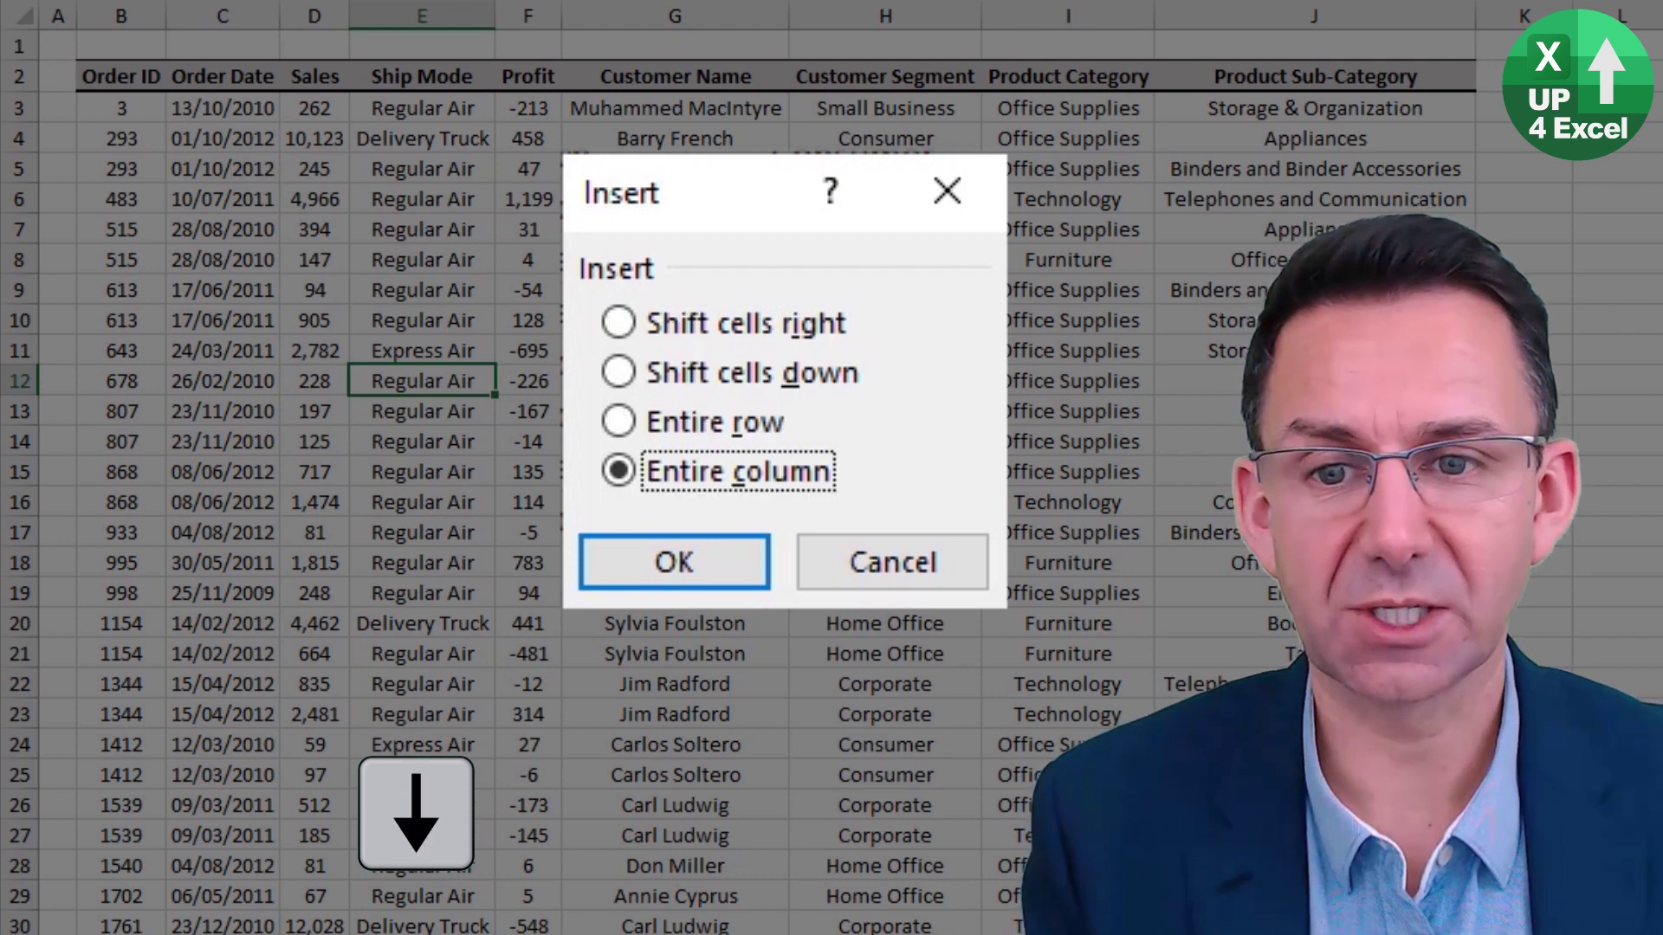
key(Up)
key(Return)
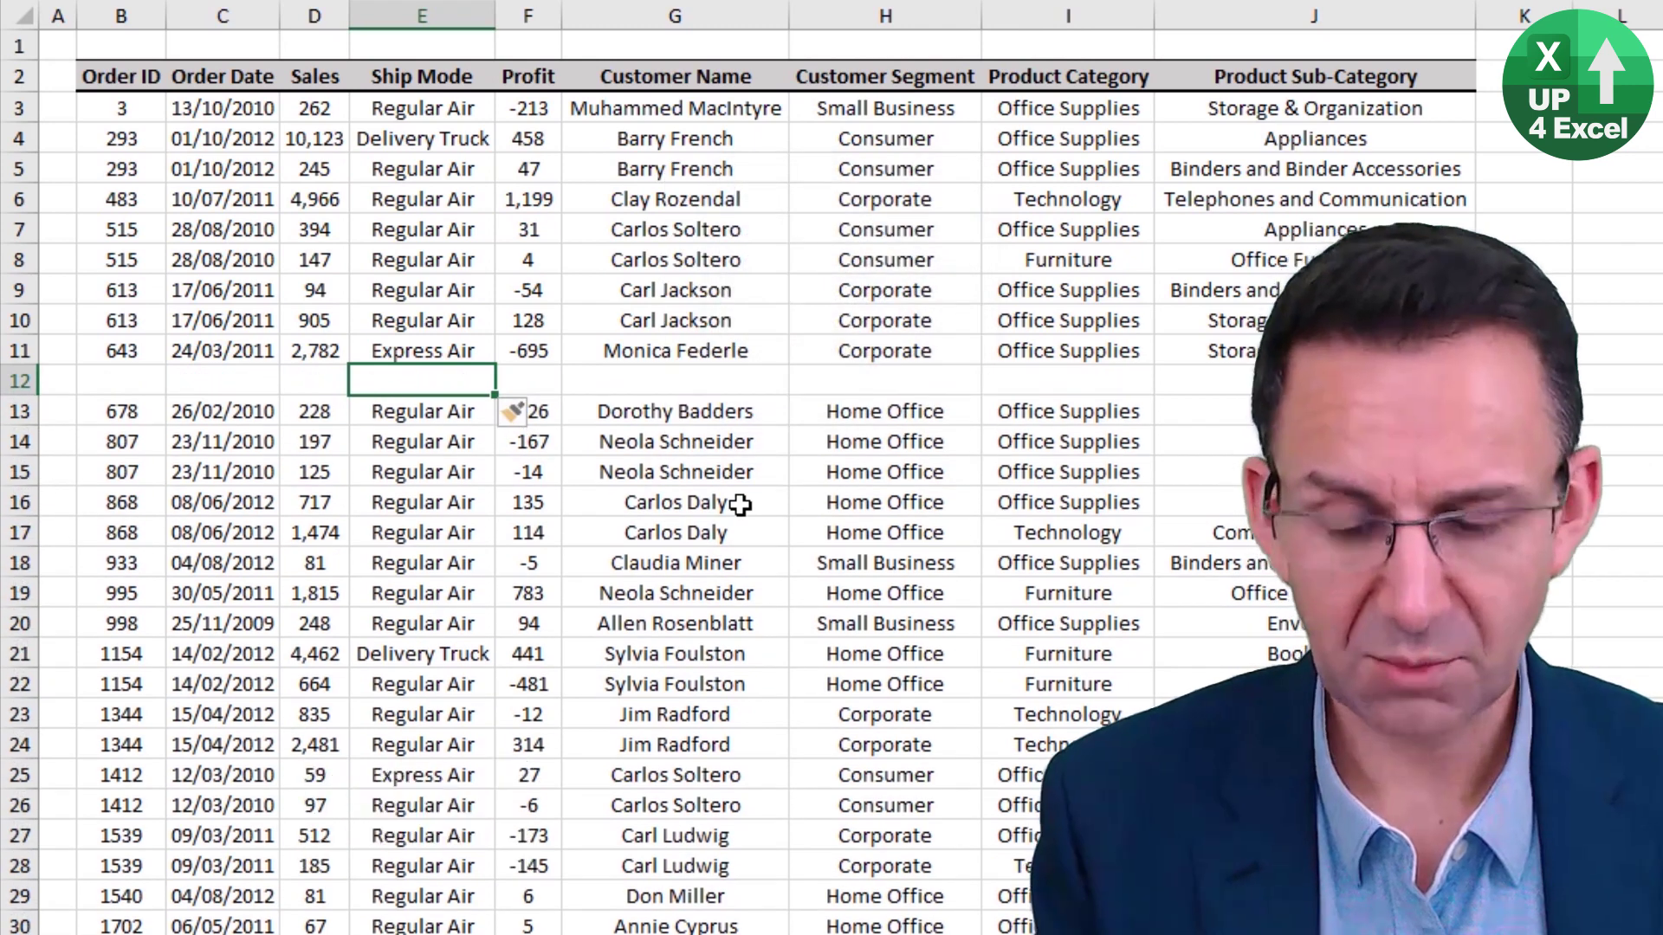
Select the whole blank row 12 and insert another row there
key(shift+space)
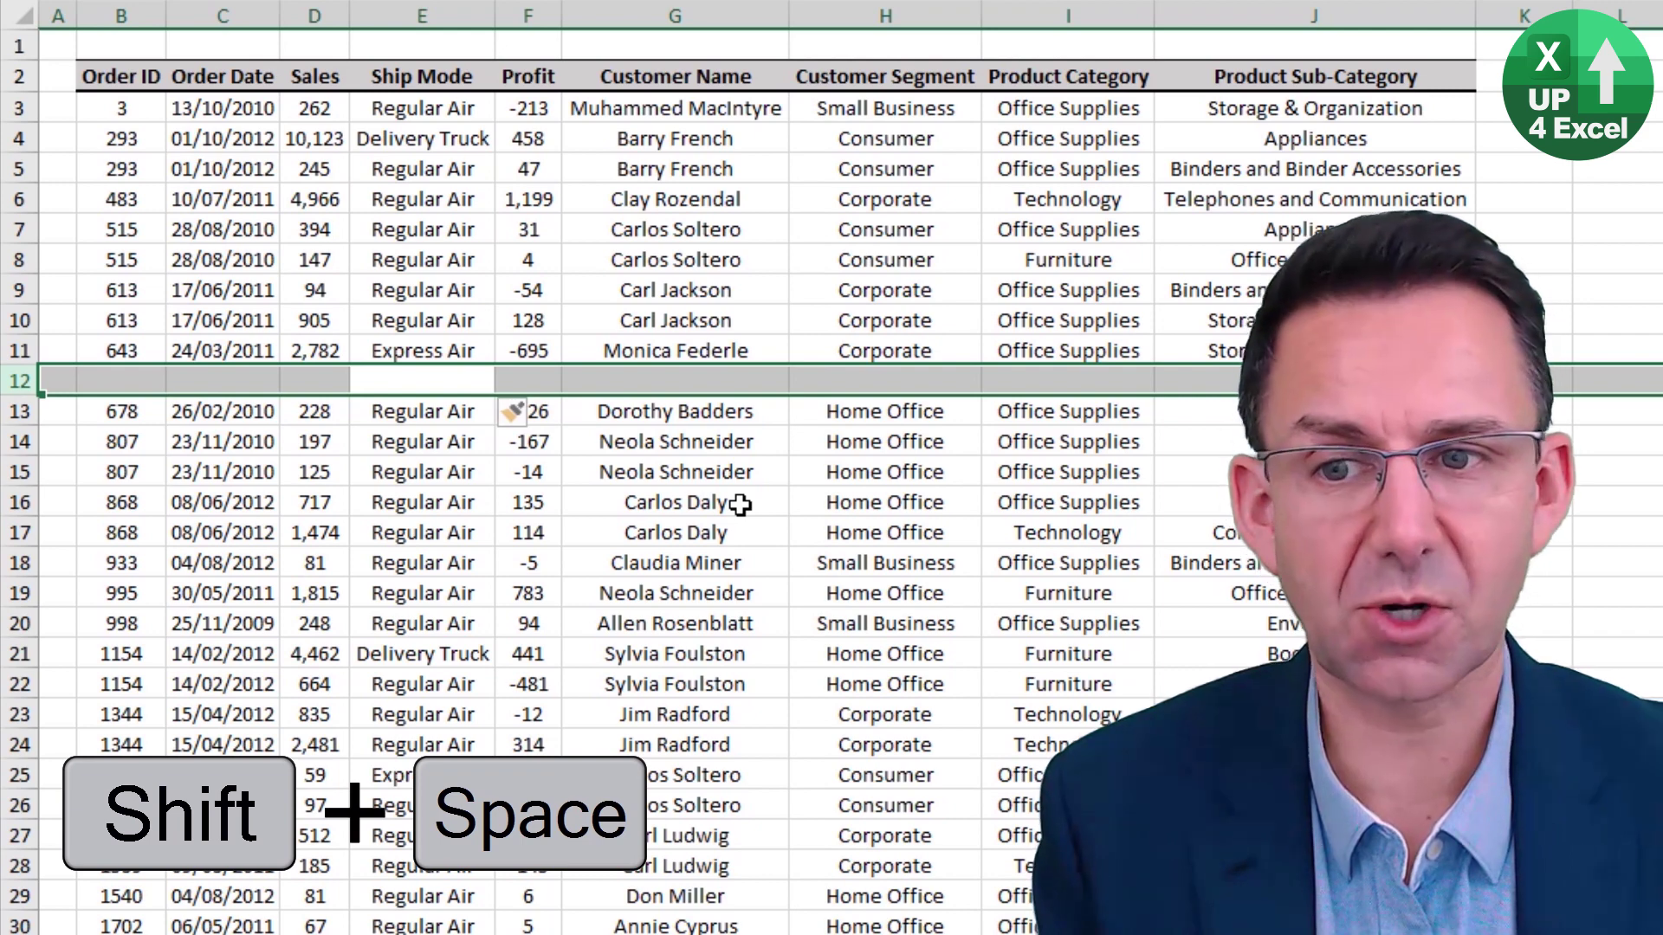
key(ctrl+shift+equal)
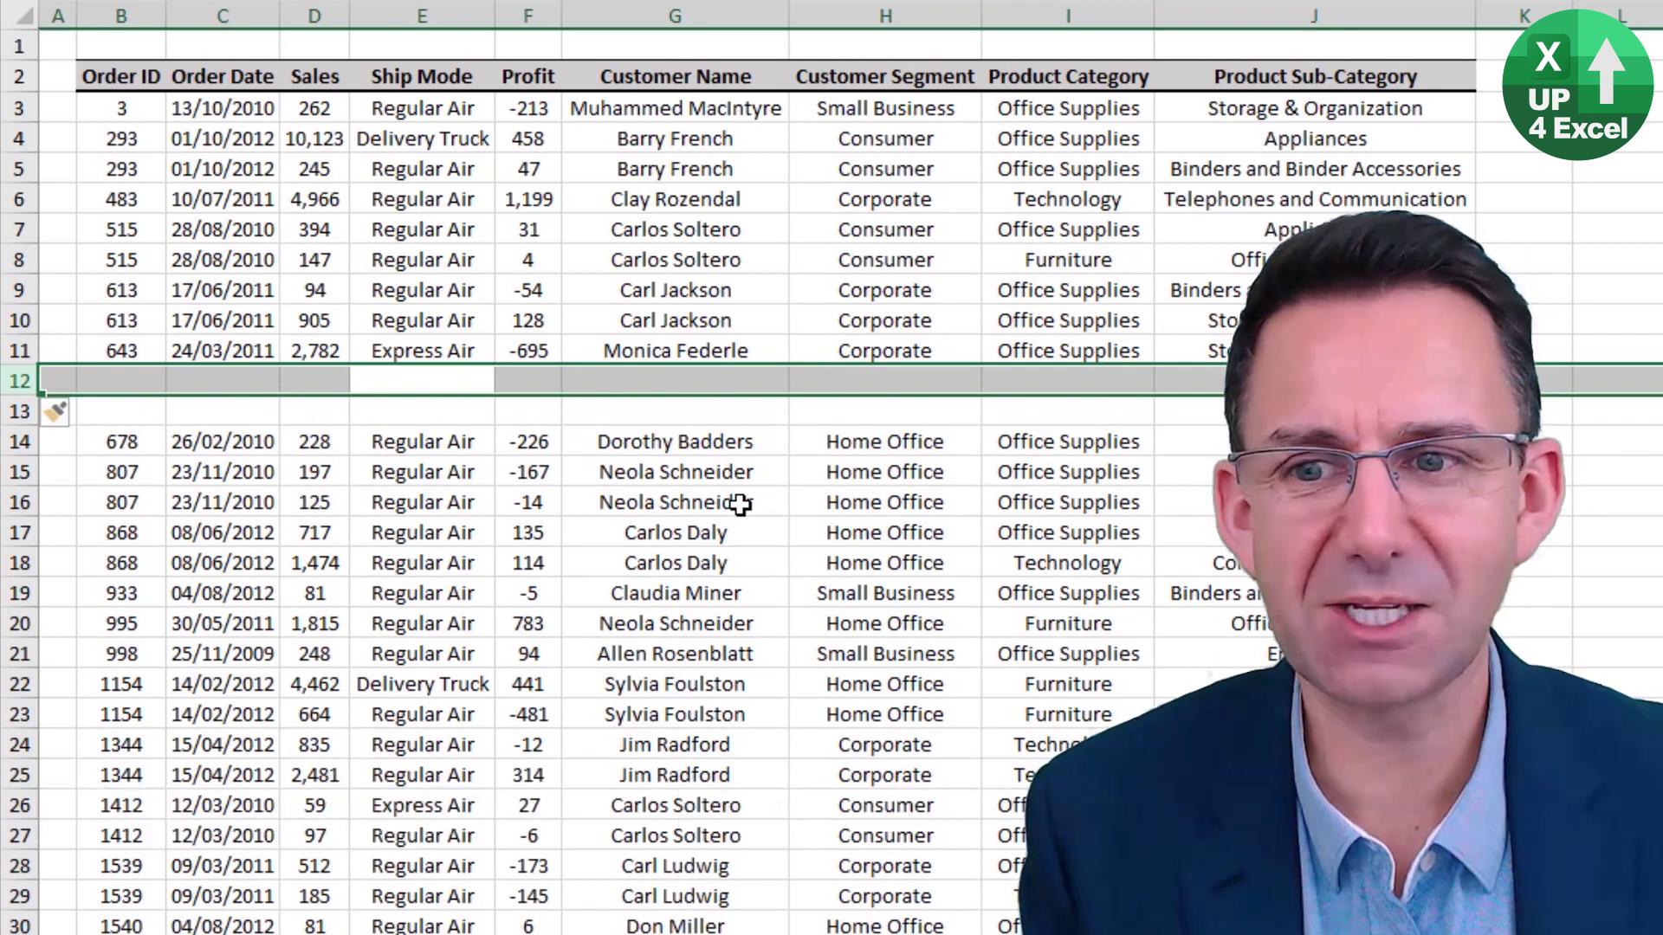
Insert a blank column before the Profit column F, and delete that new column again
key(Right)
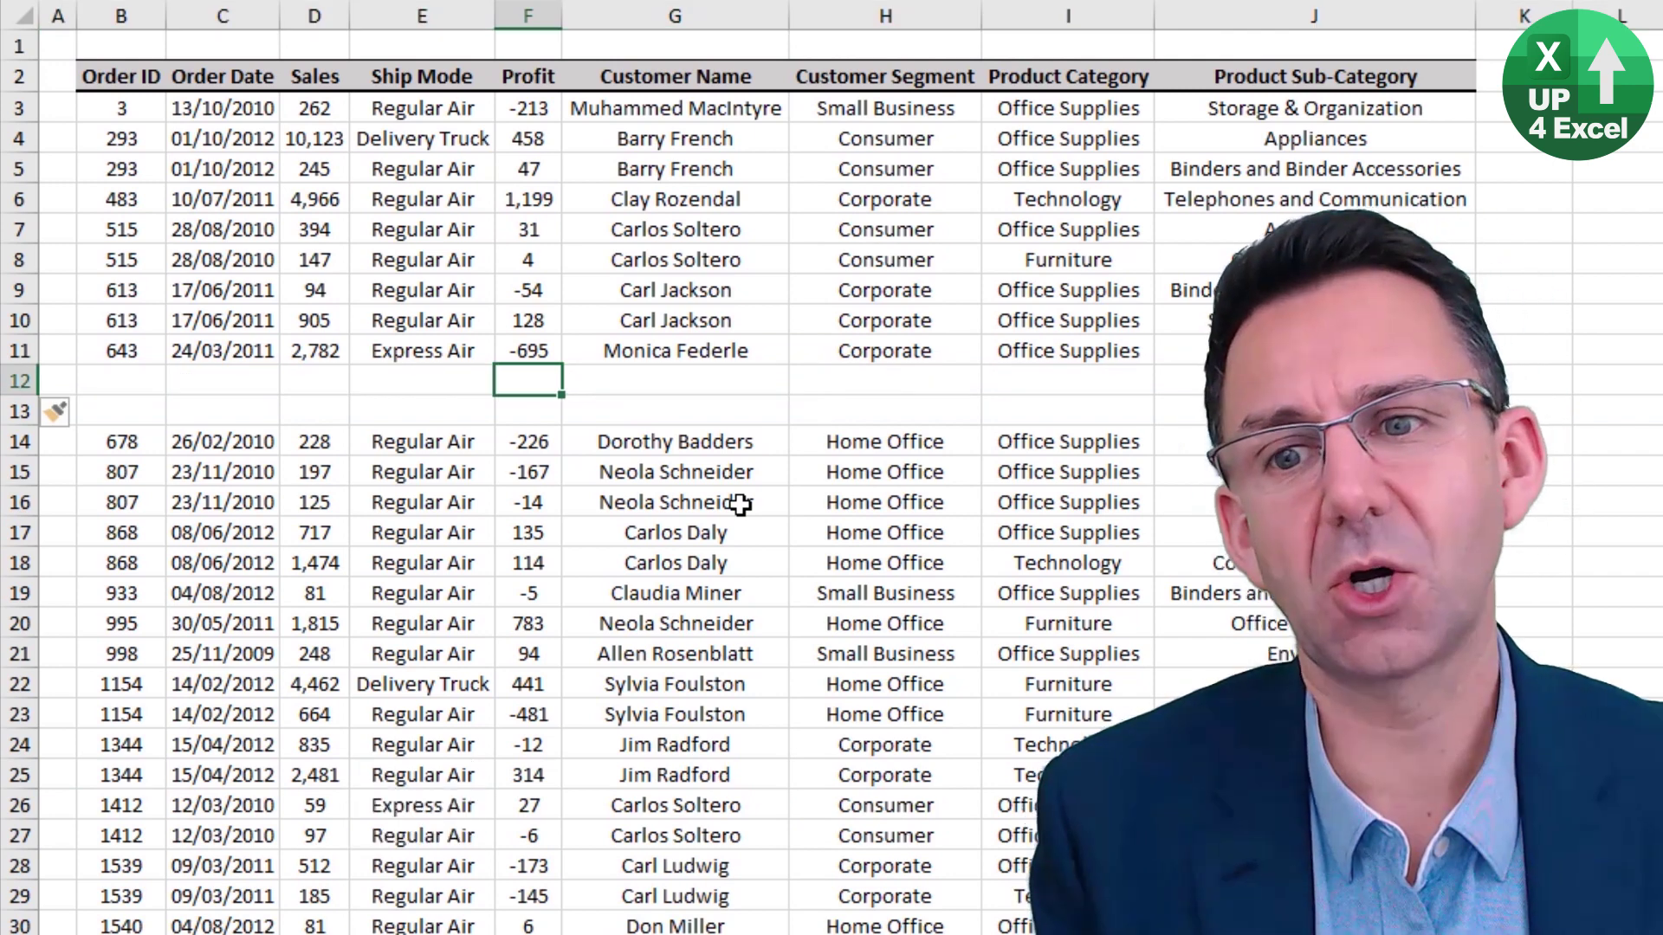
key(ctrl+space)
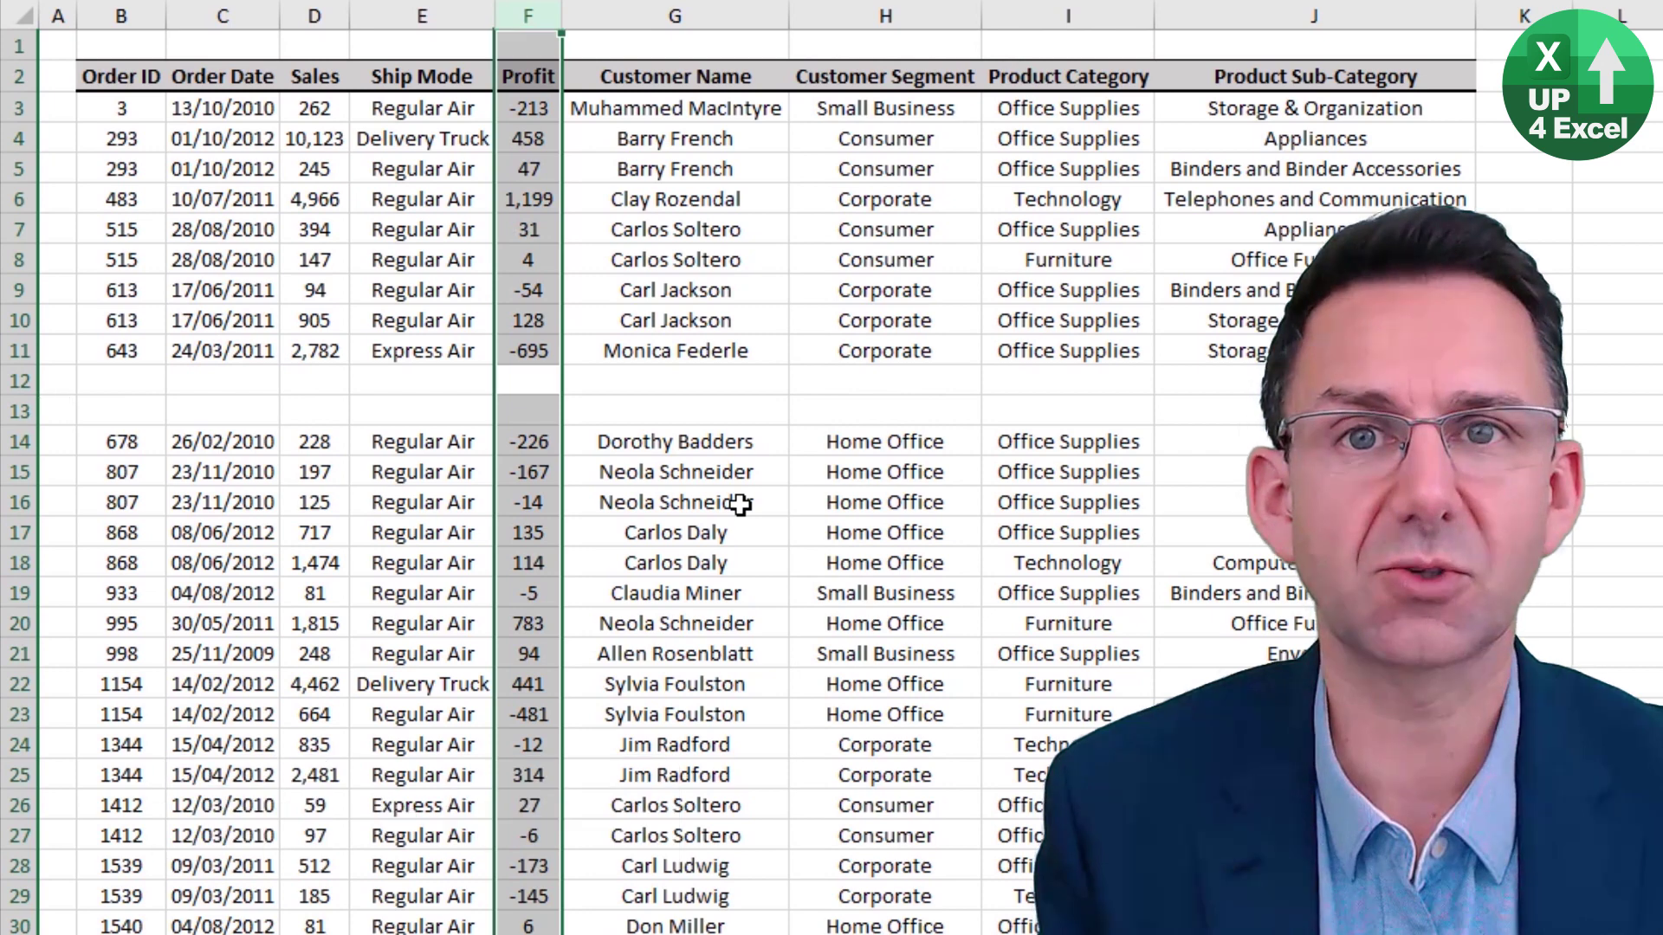
key(ctrl+shift+equal)
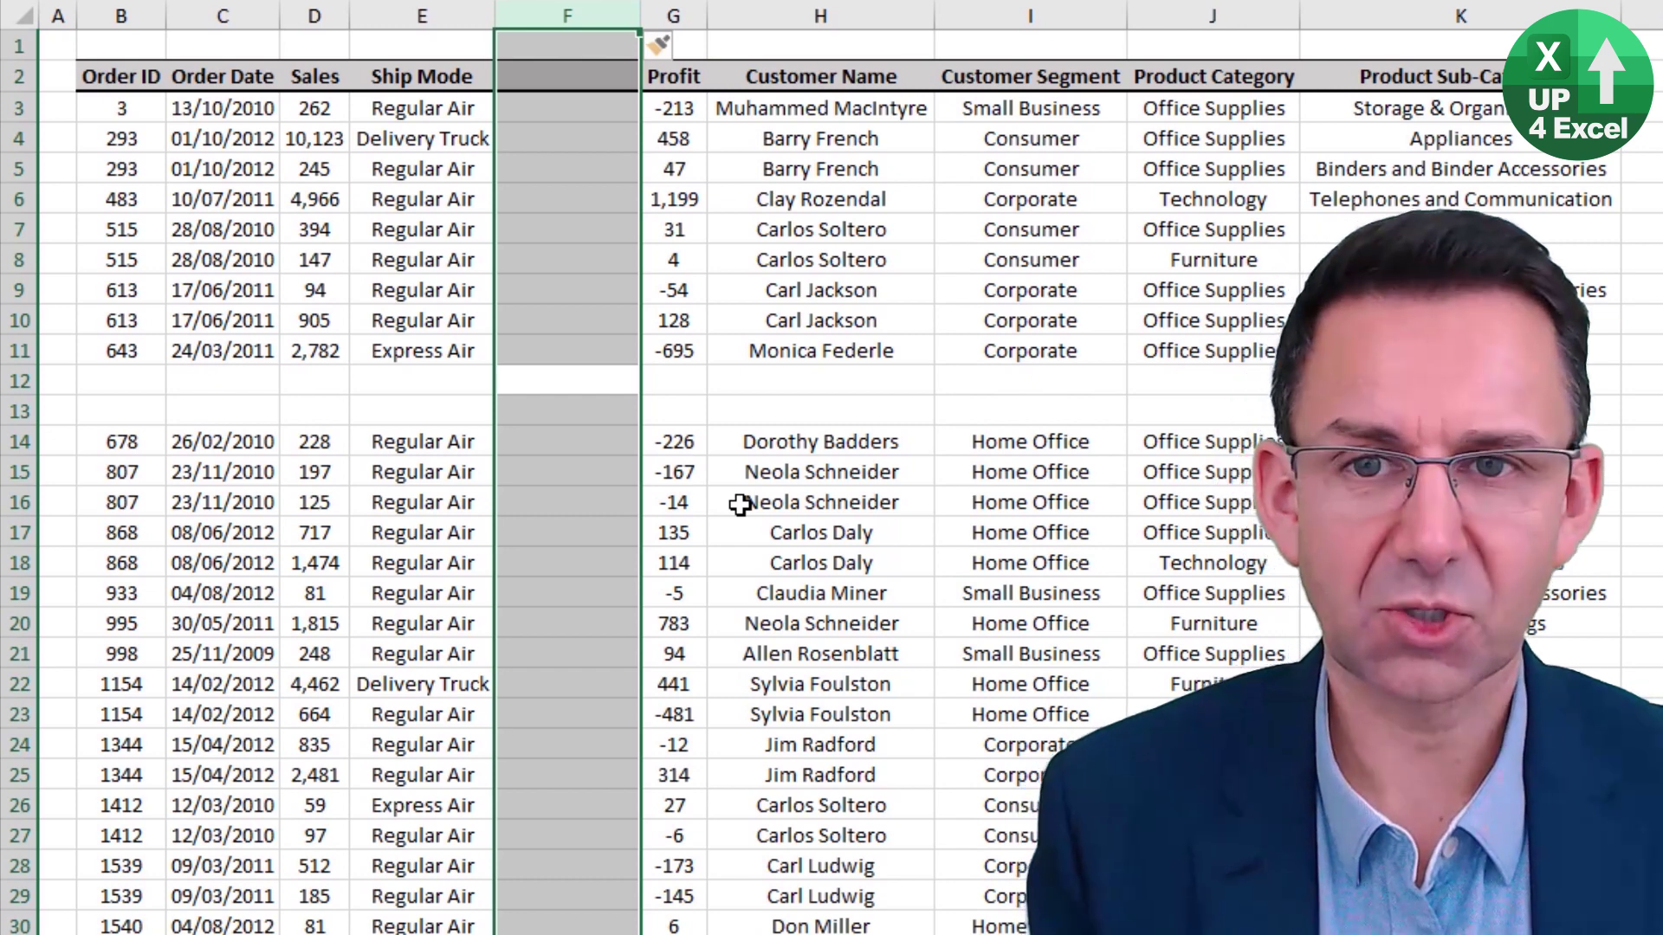
key(ctrl+minus)
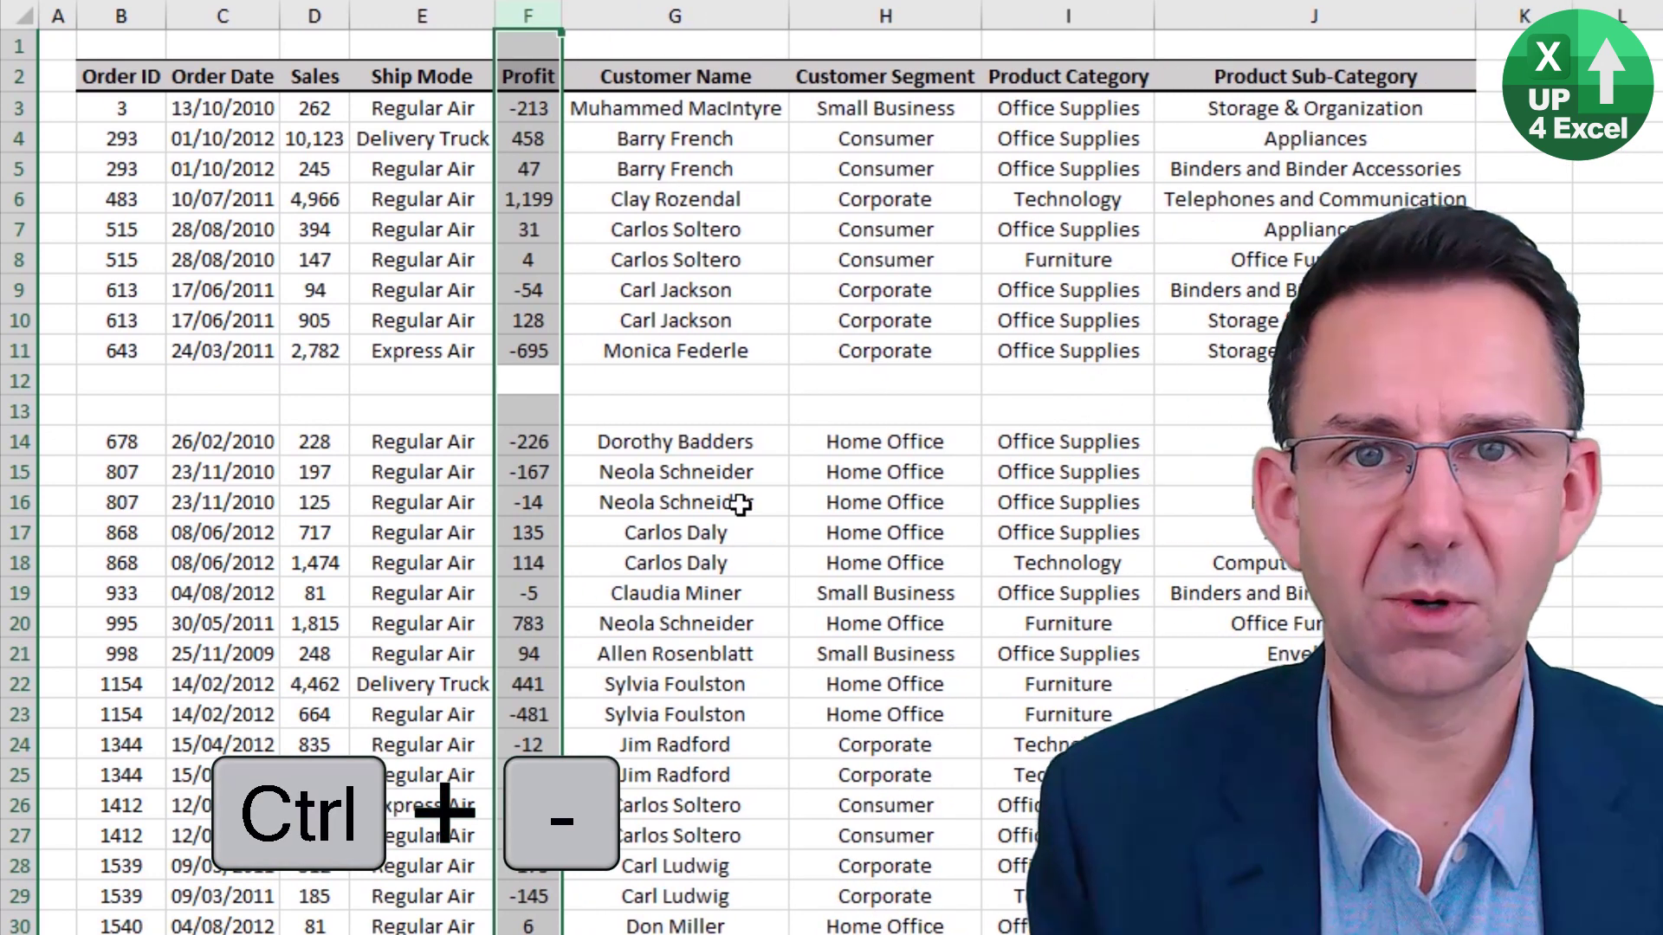
Look through the Delete options for cell F13, from Shift cells left to Entire column, and cancel without deleting
key(Down)
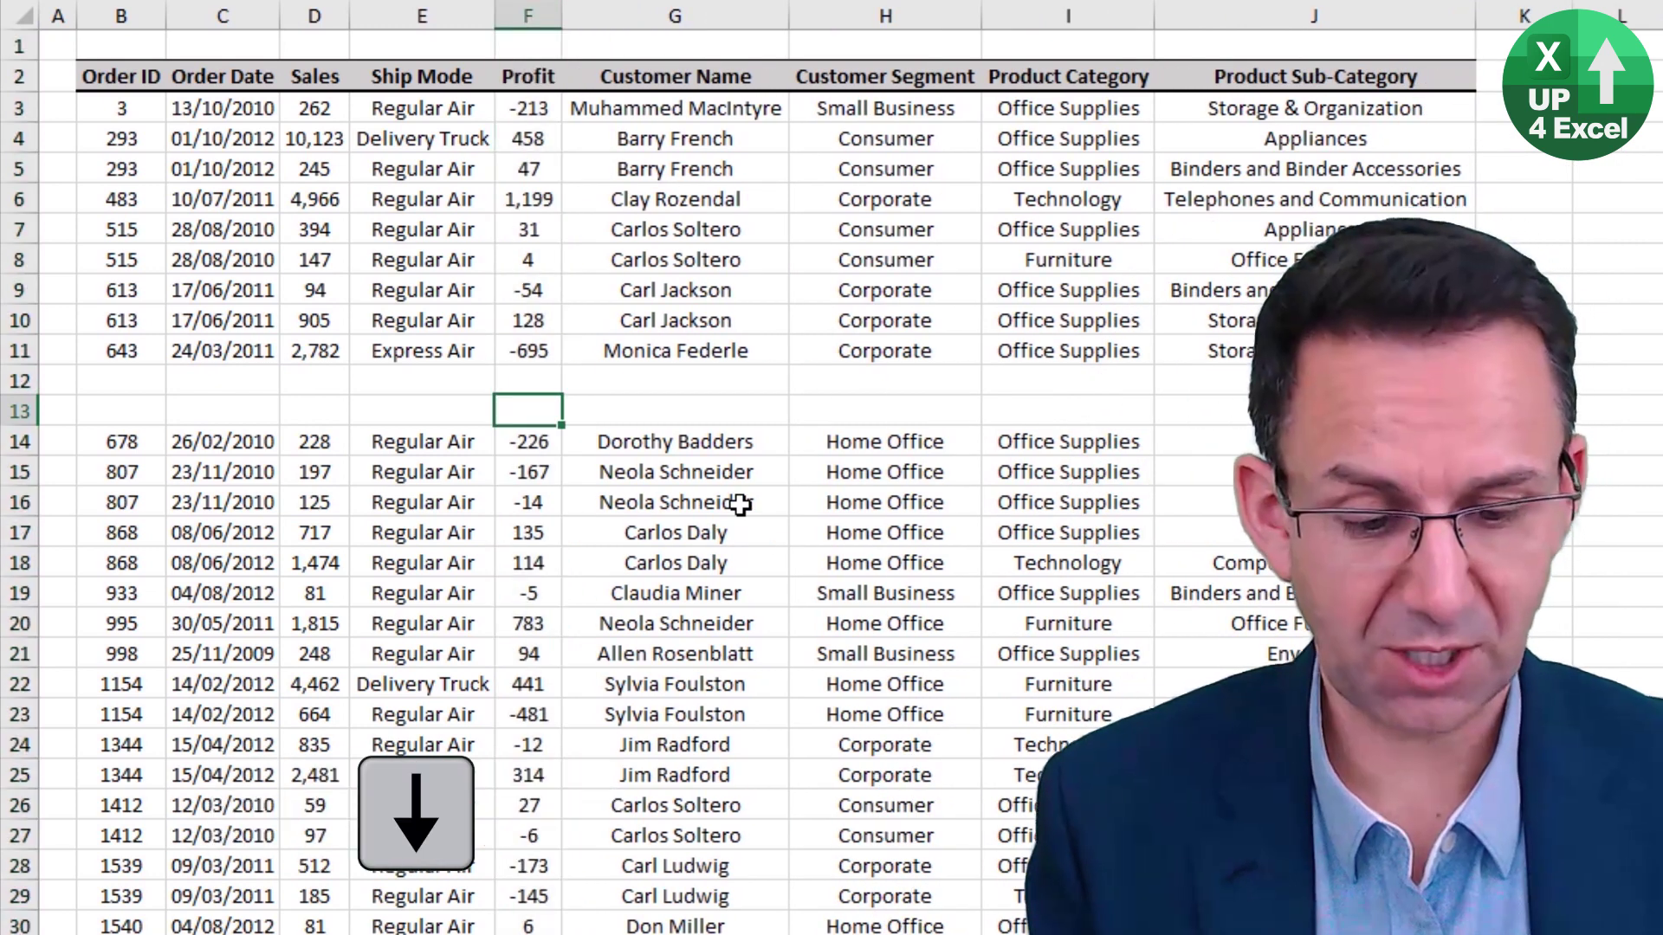
key(ctrl+minus)
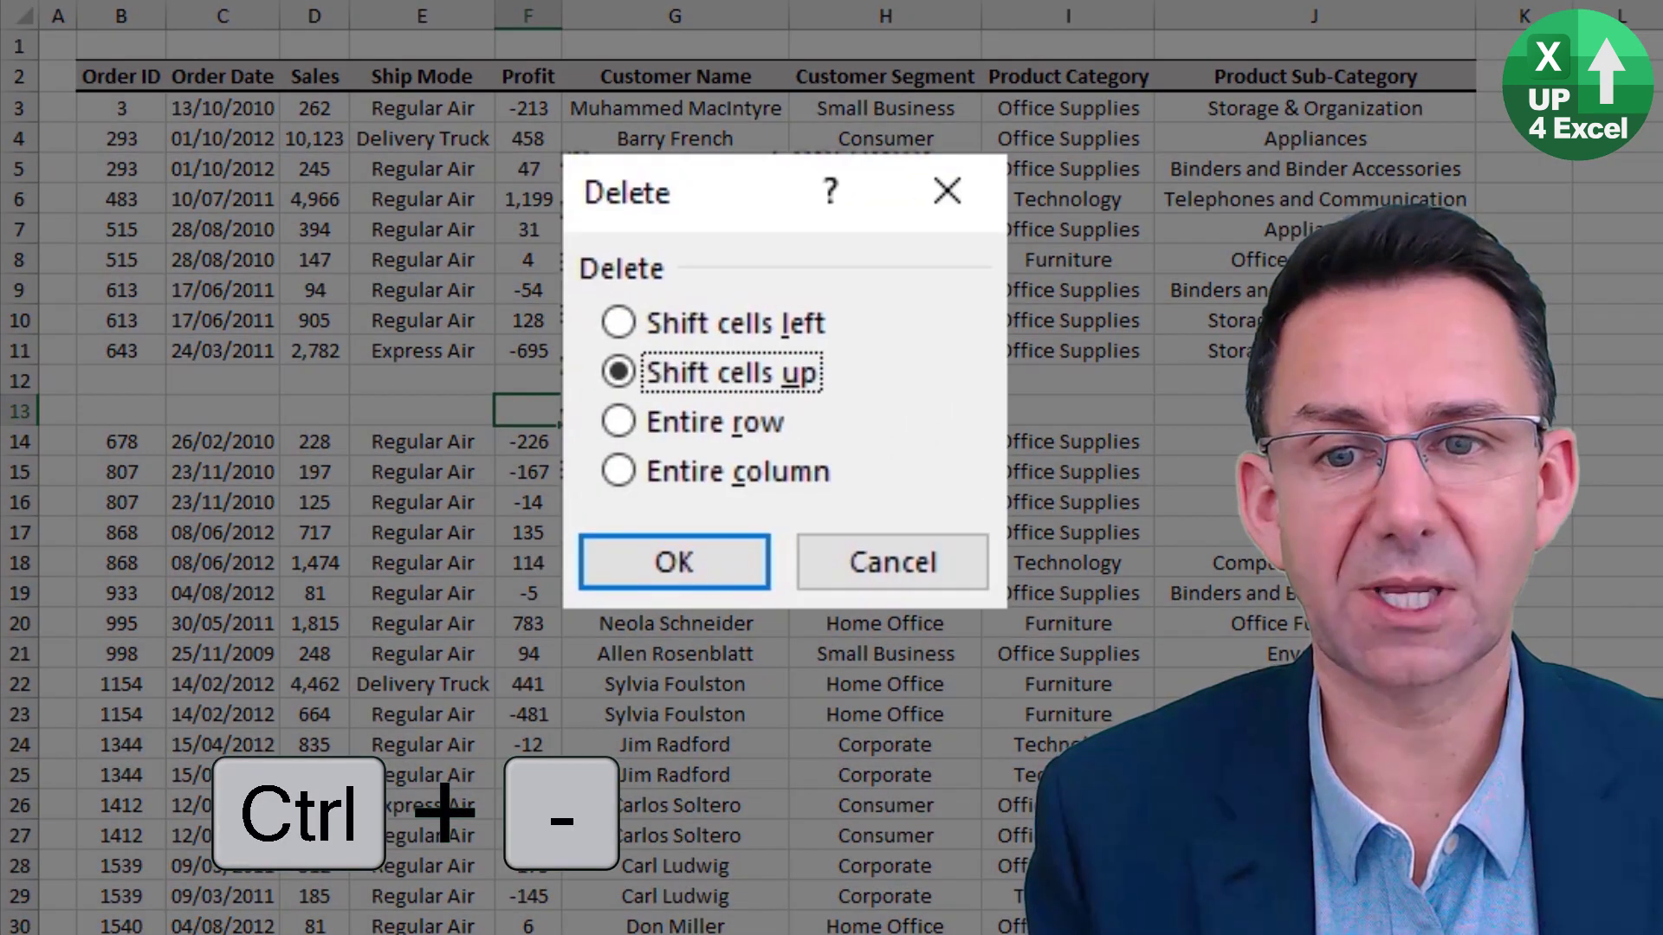
key(Up)
key(Down)
key(Down)
key(Down)
key(Up)
key(Up)
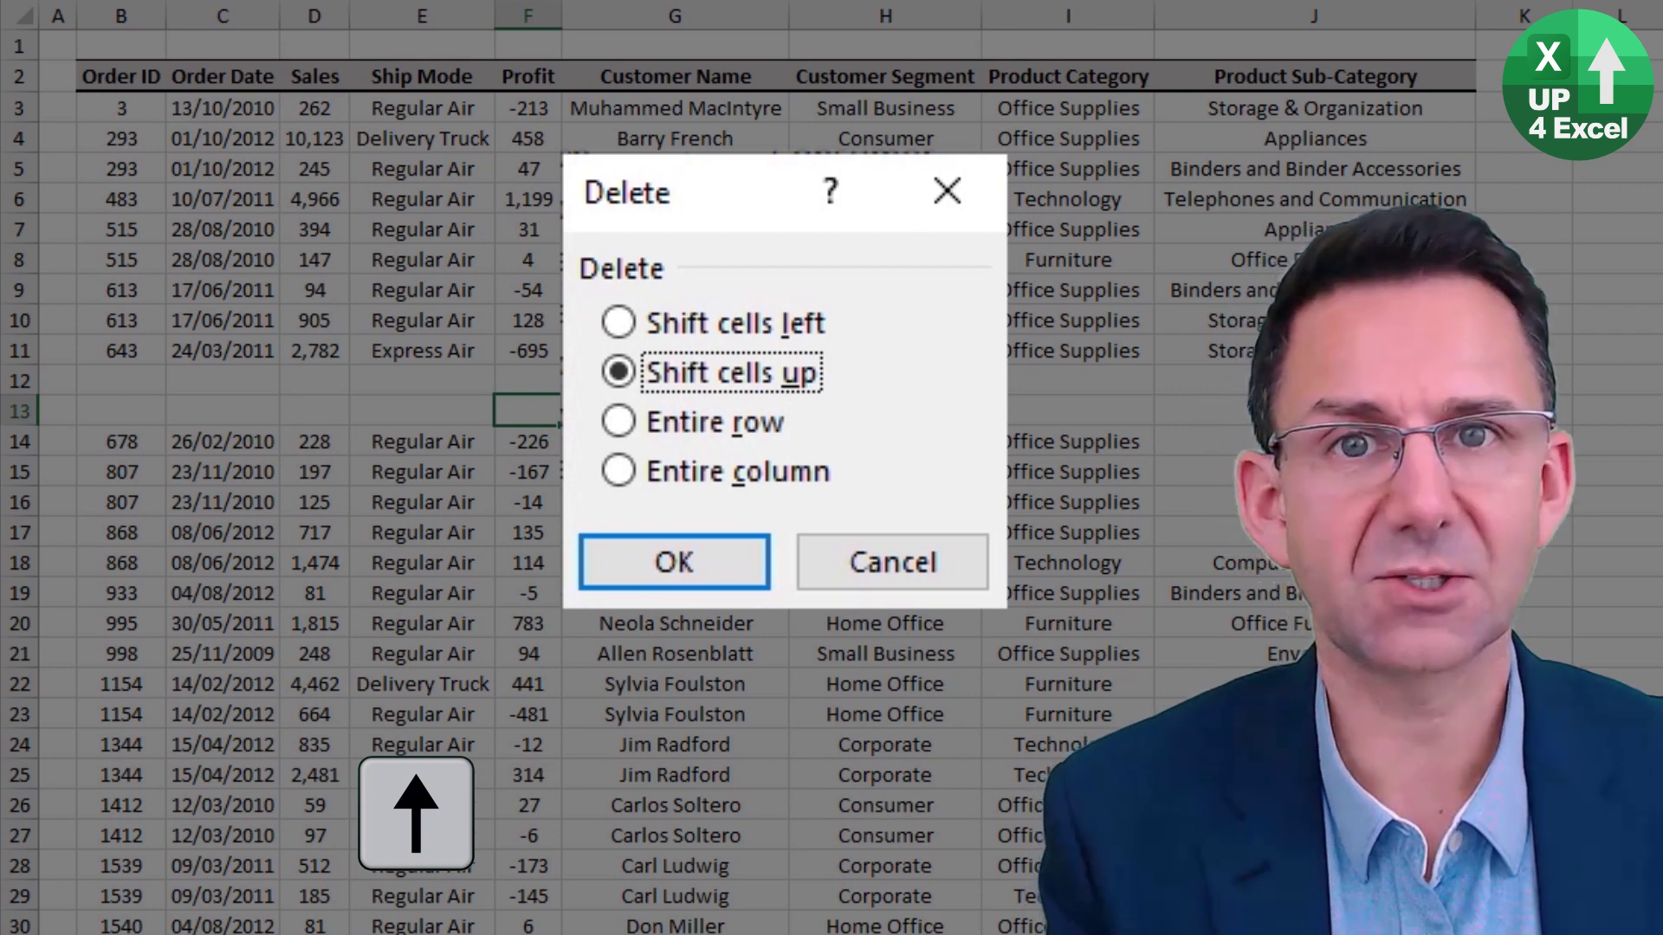
key(Escape)
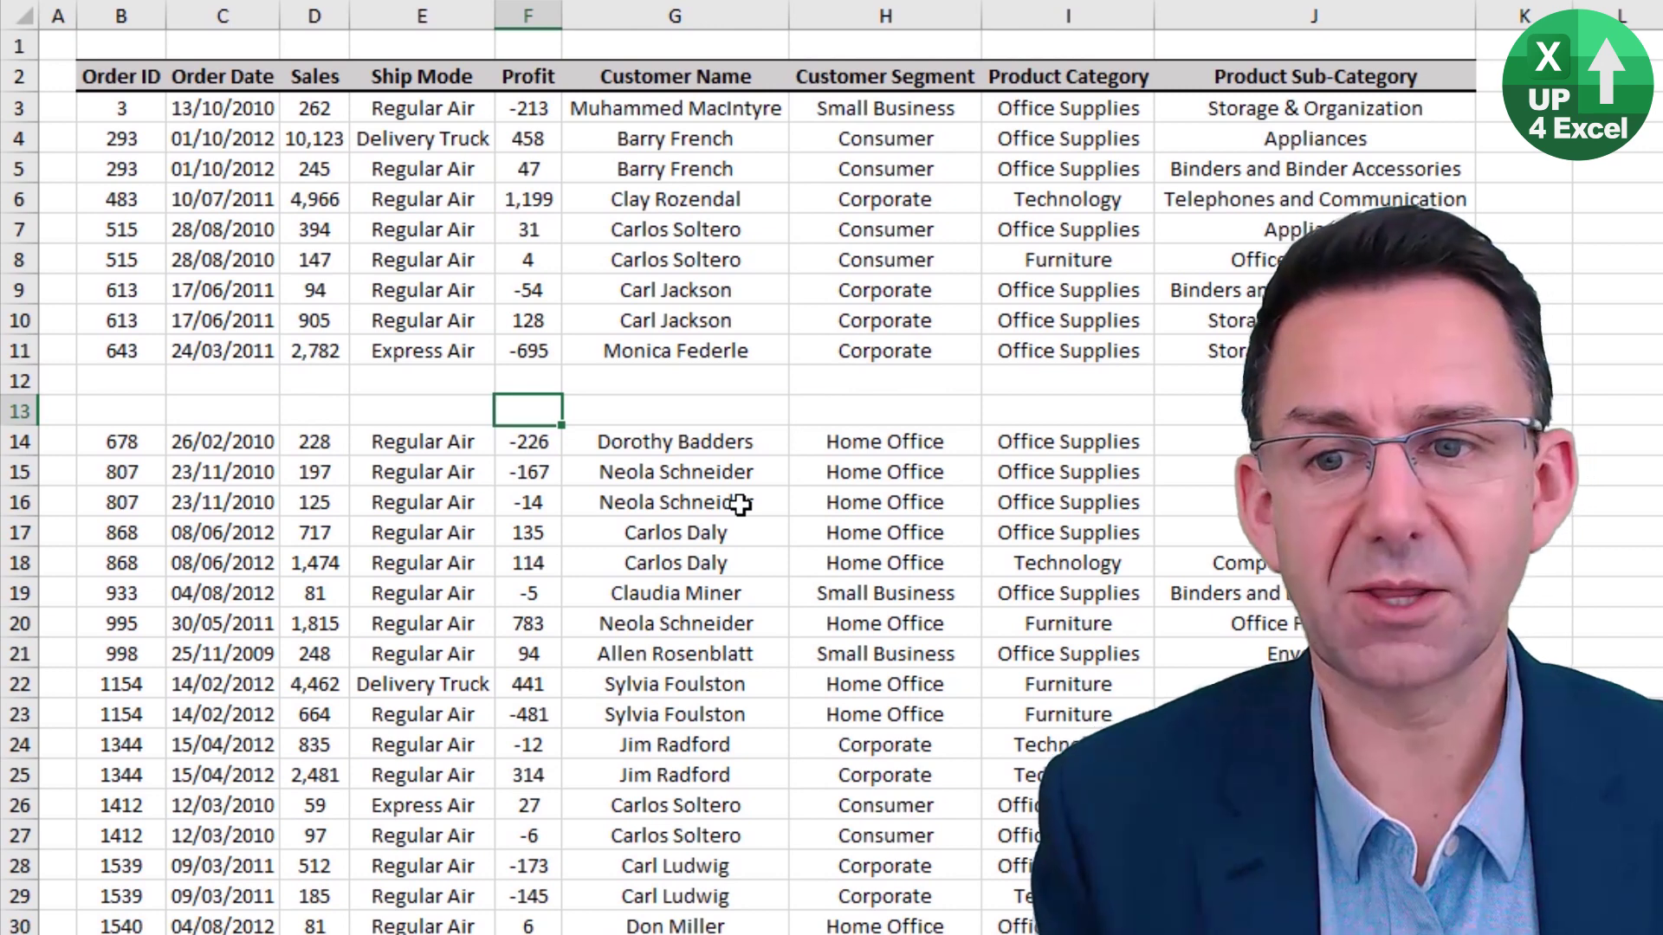
Select the whole of blank row 13, and extend the selection to cover both entire blank rows 12 and 13
key(shift+space)
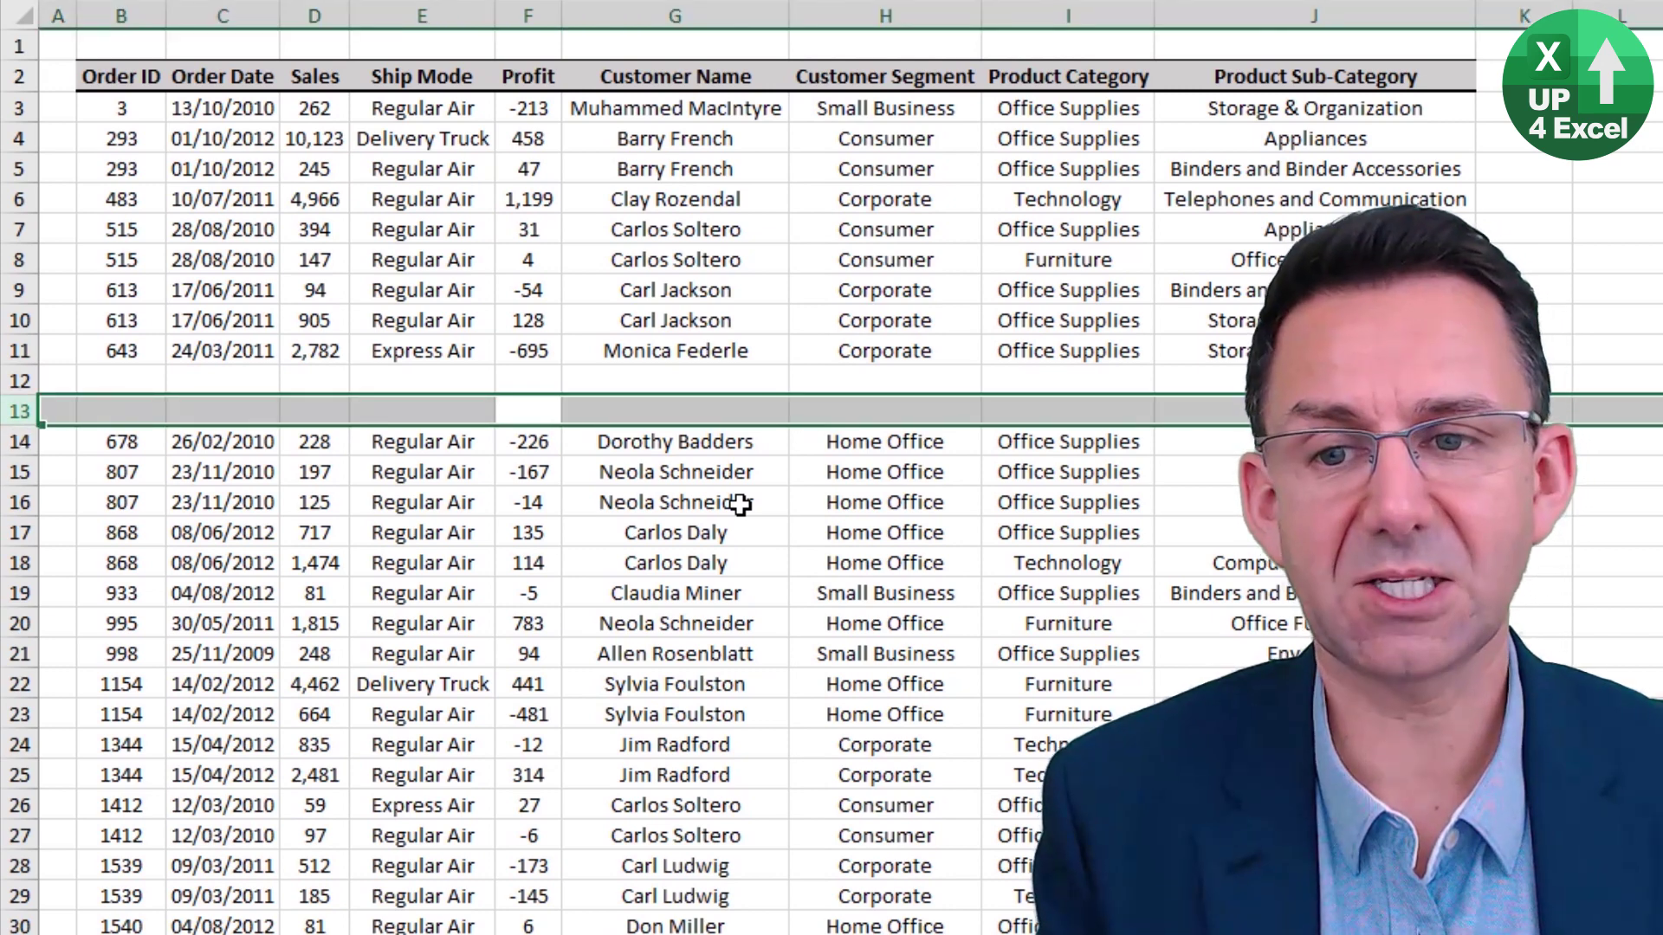
key(Up)
key(shift+Down)
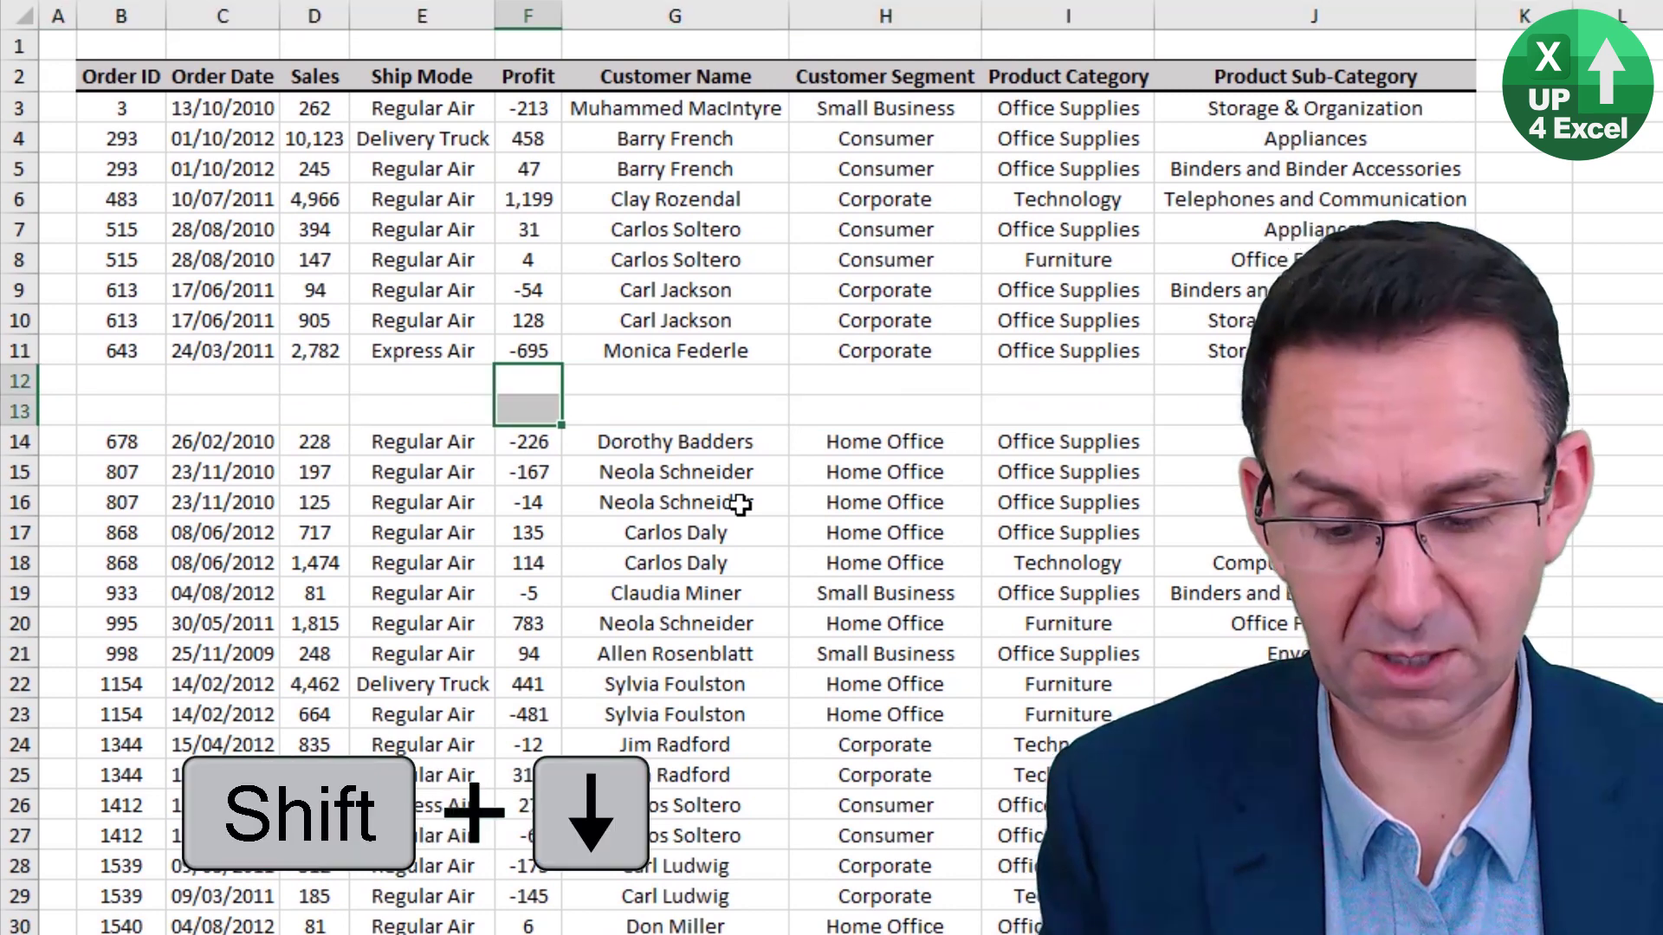
key(shift+space)
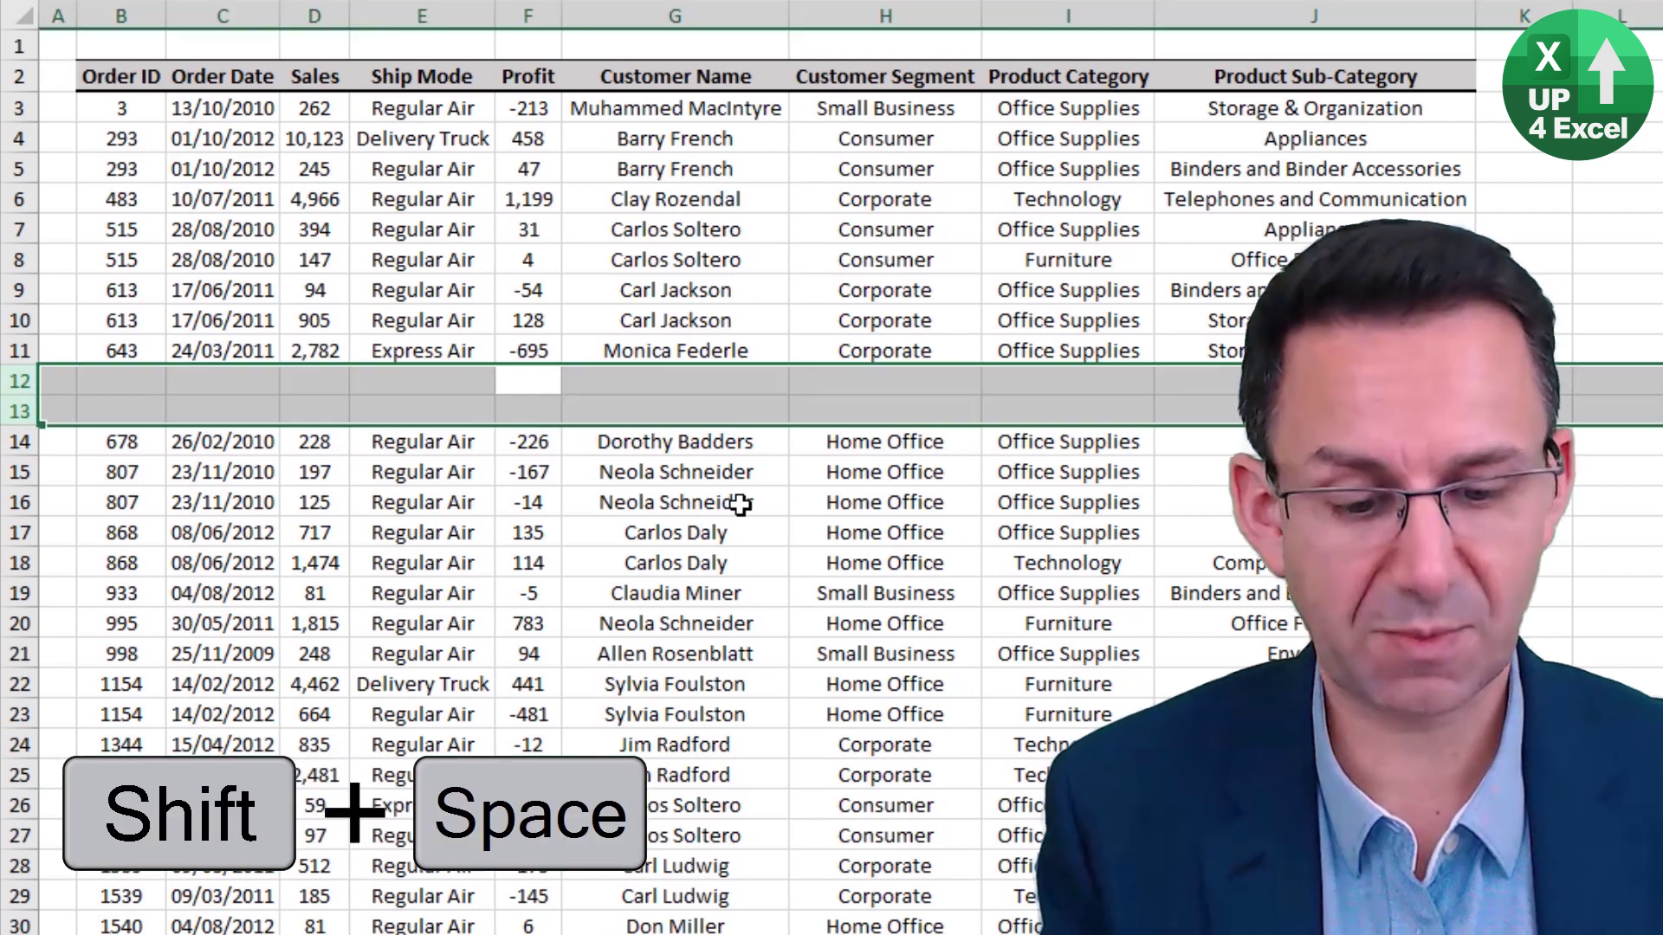
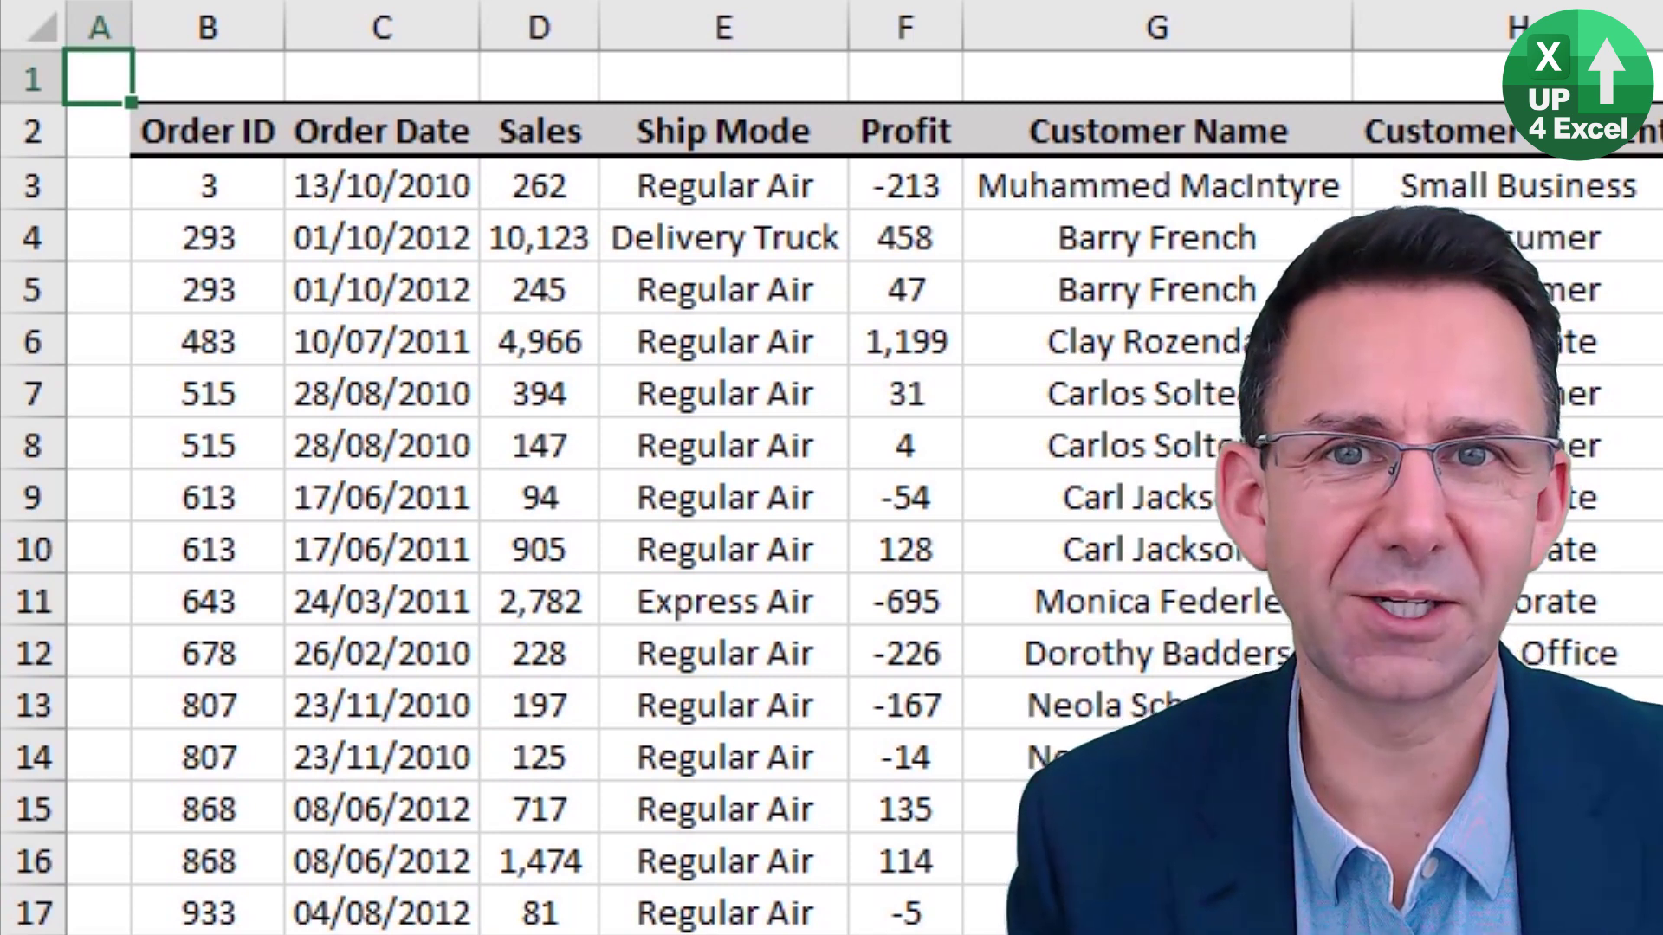
From cell E9, hide row 9, unhide it, and hide it once more
click(713, 490)
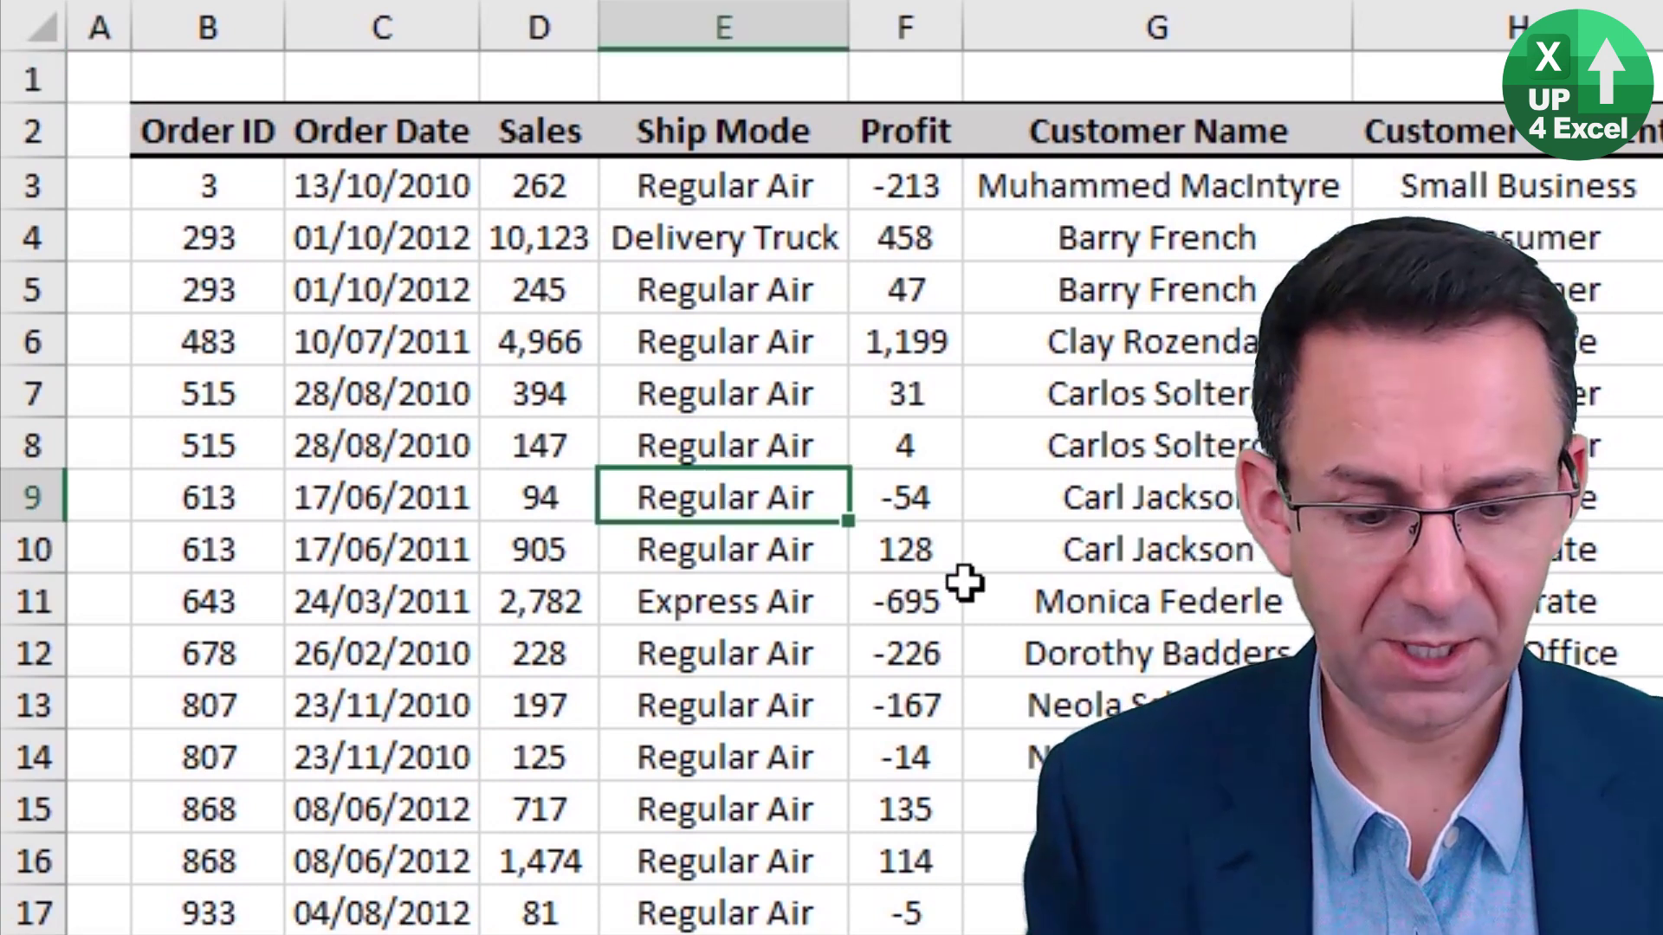
key(ctrl+9)
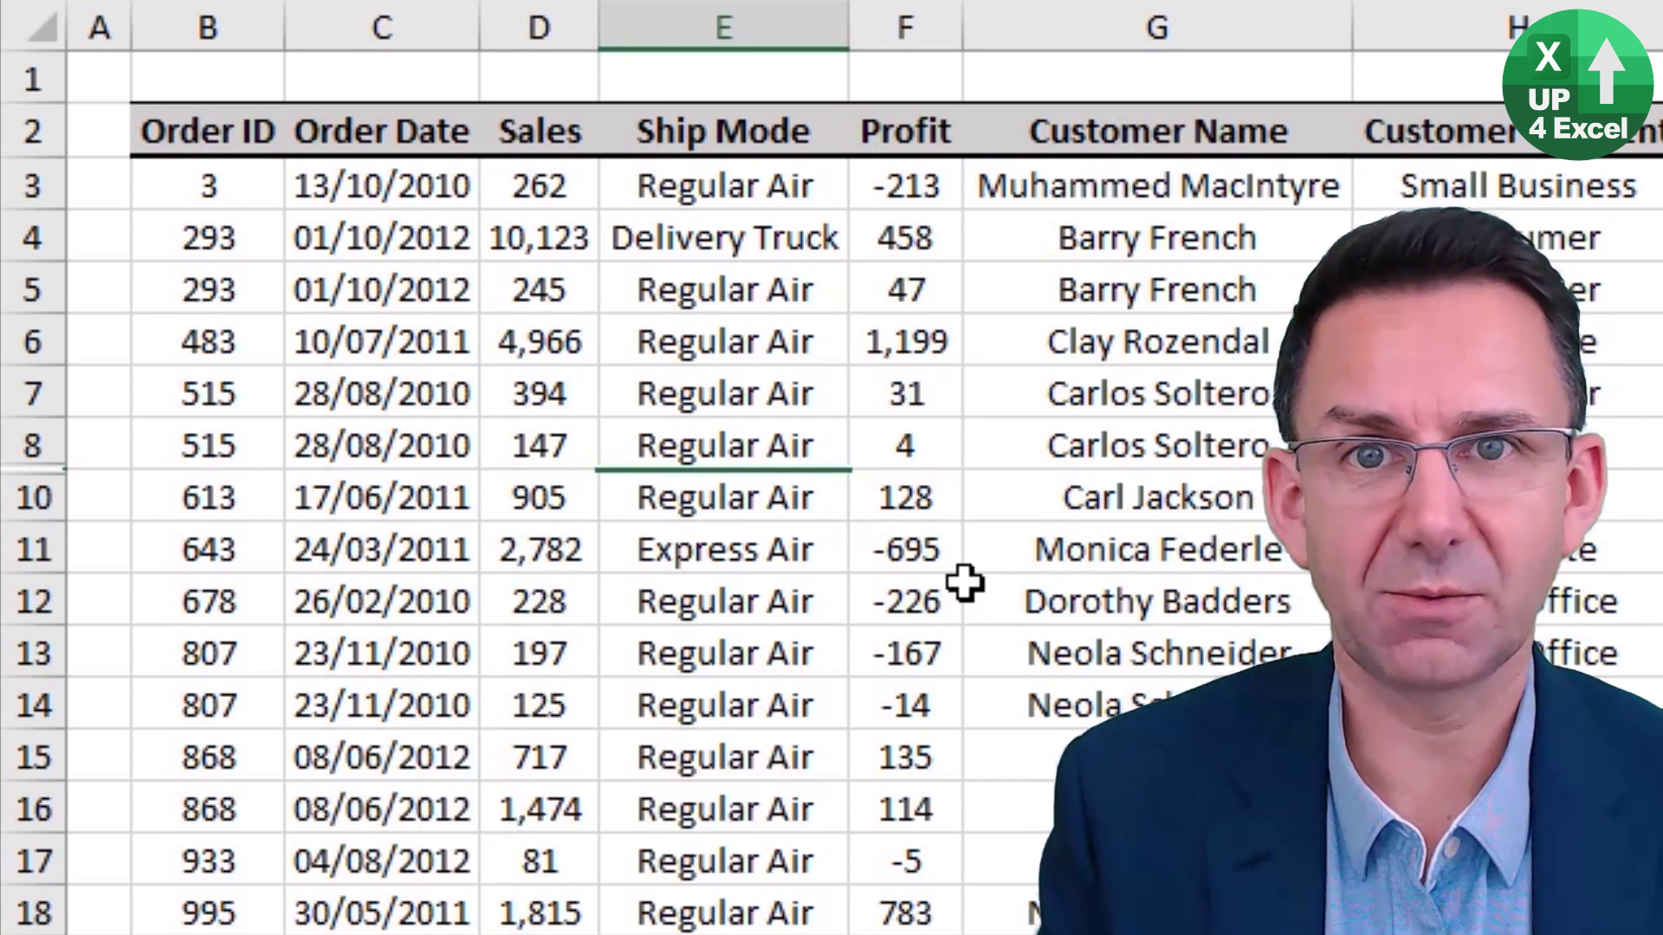
key(ctrl+shift+9)
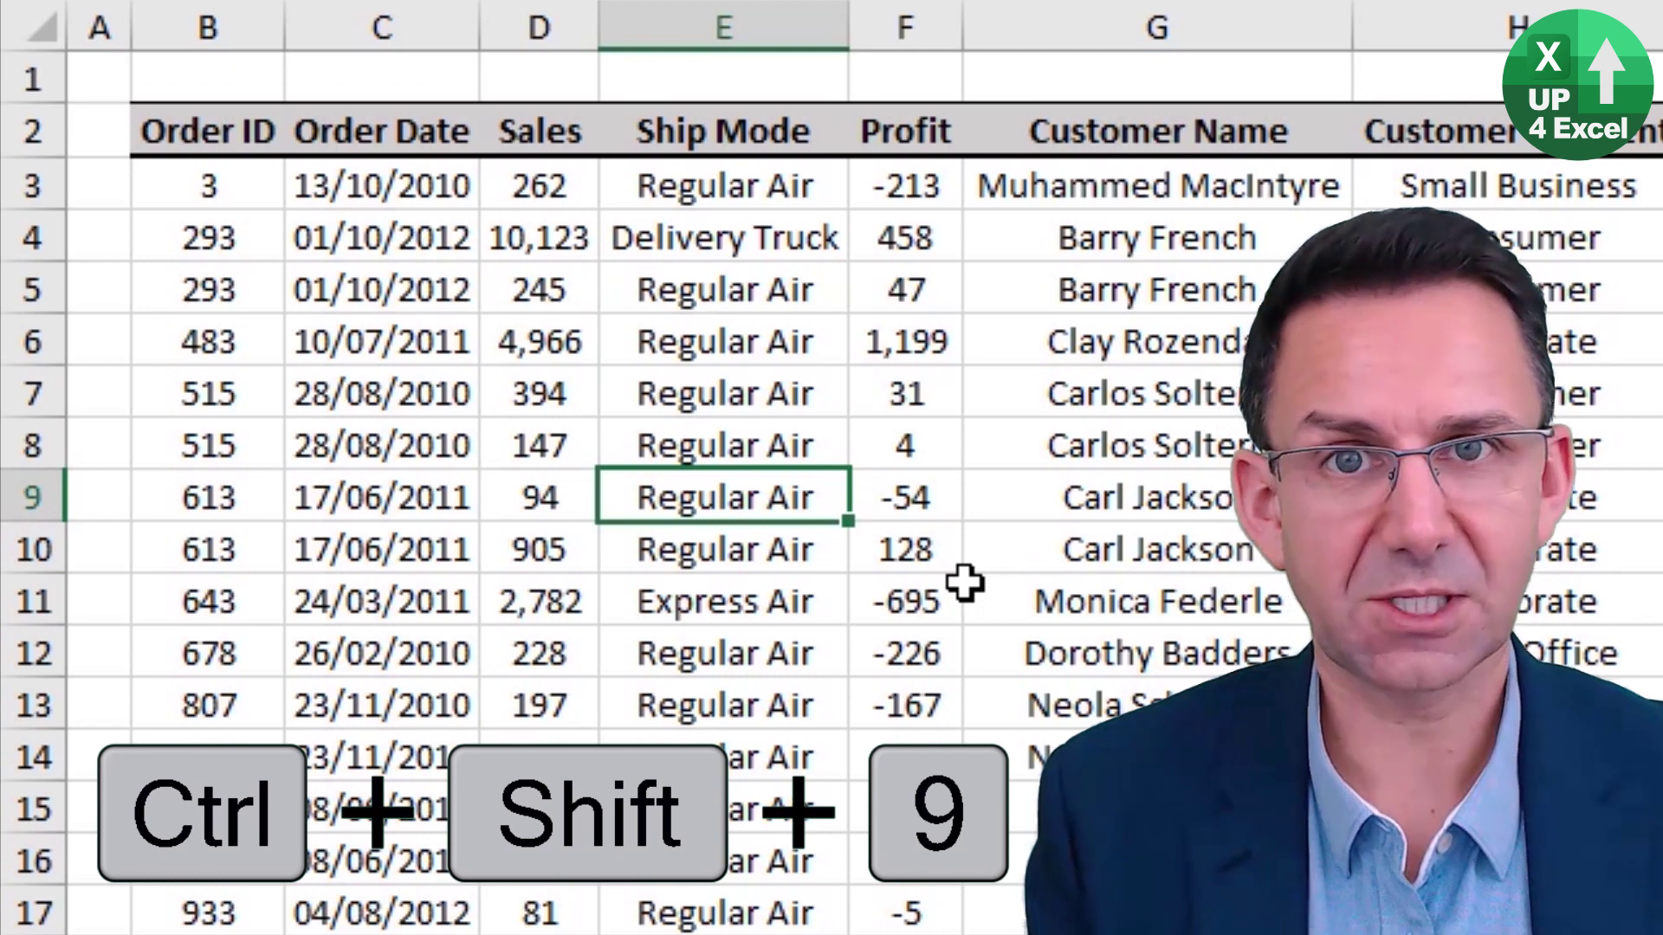
key(ctrl+9)
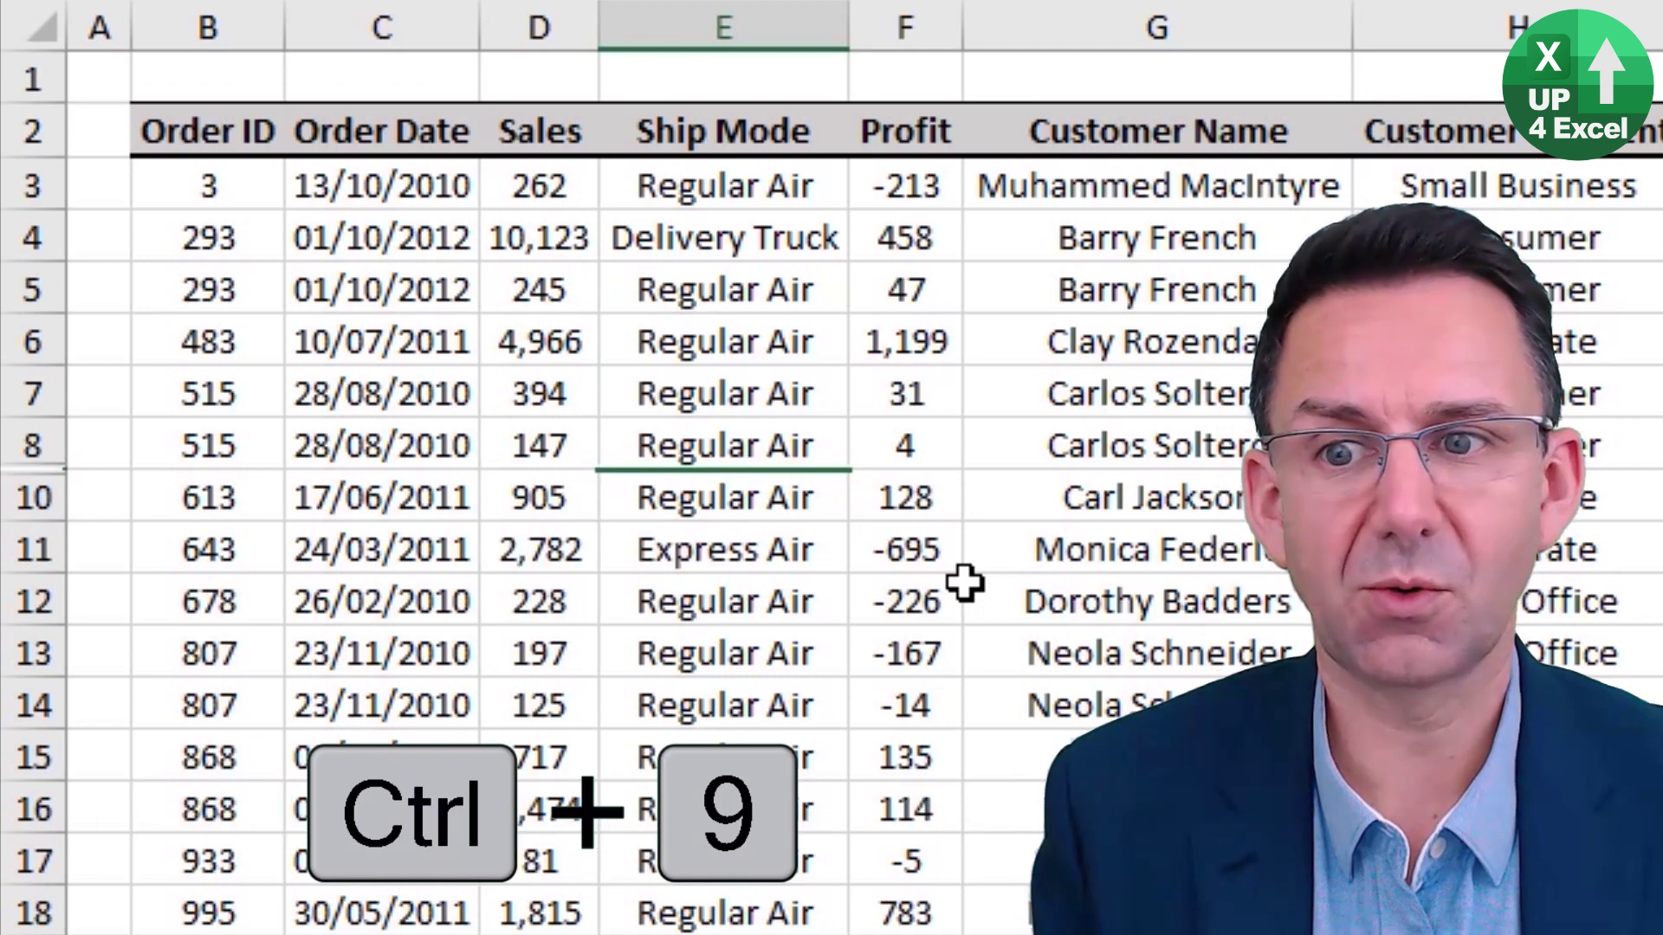
Select cells E7 to E11 across the hidden row and unhide row 9
key(Up)
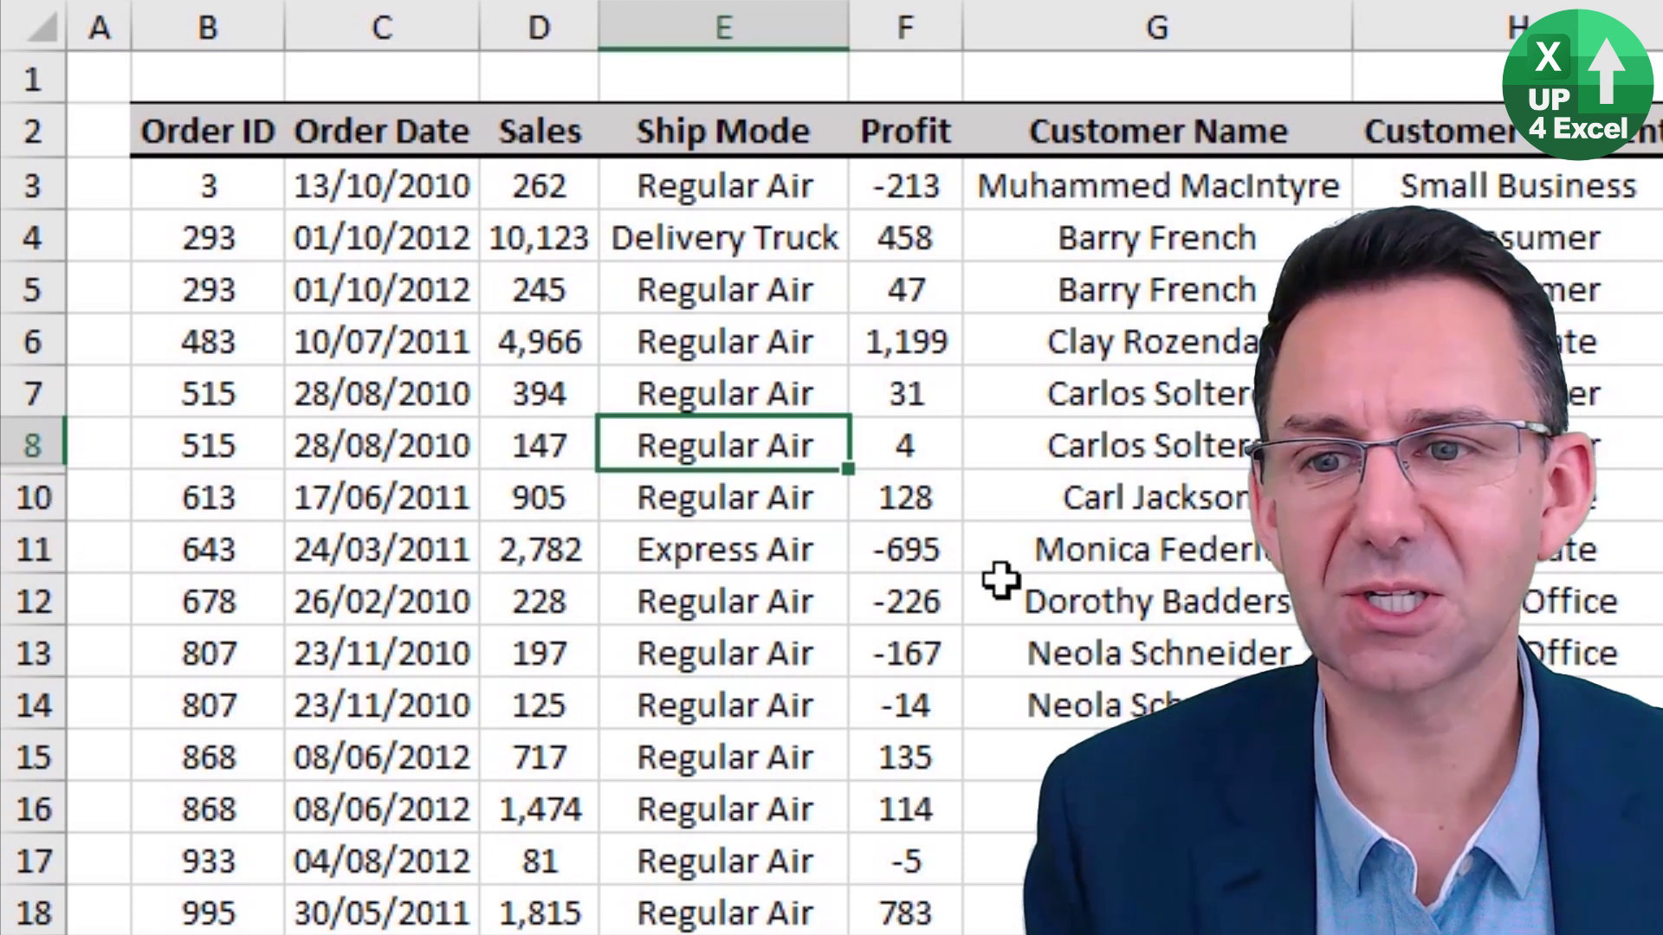
key(Up)
key(shift+Down)
key(shift+Down)
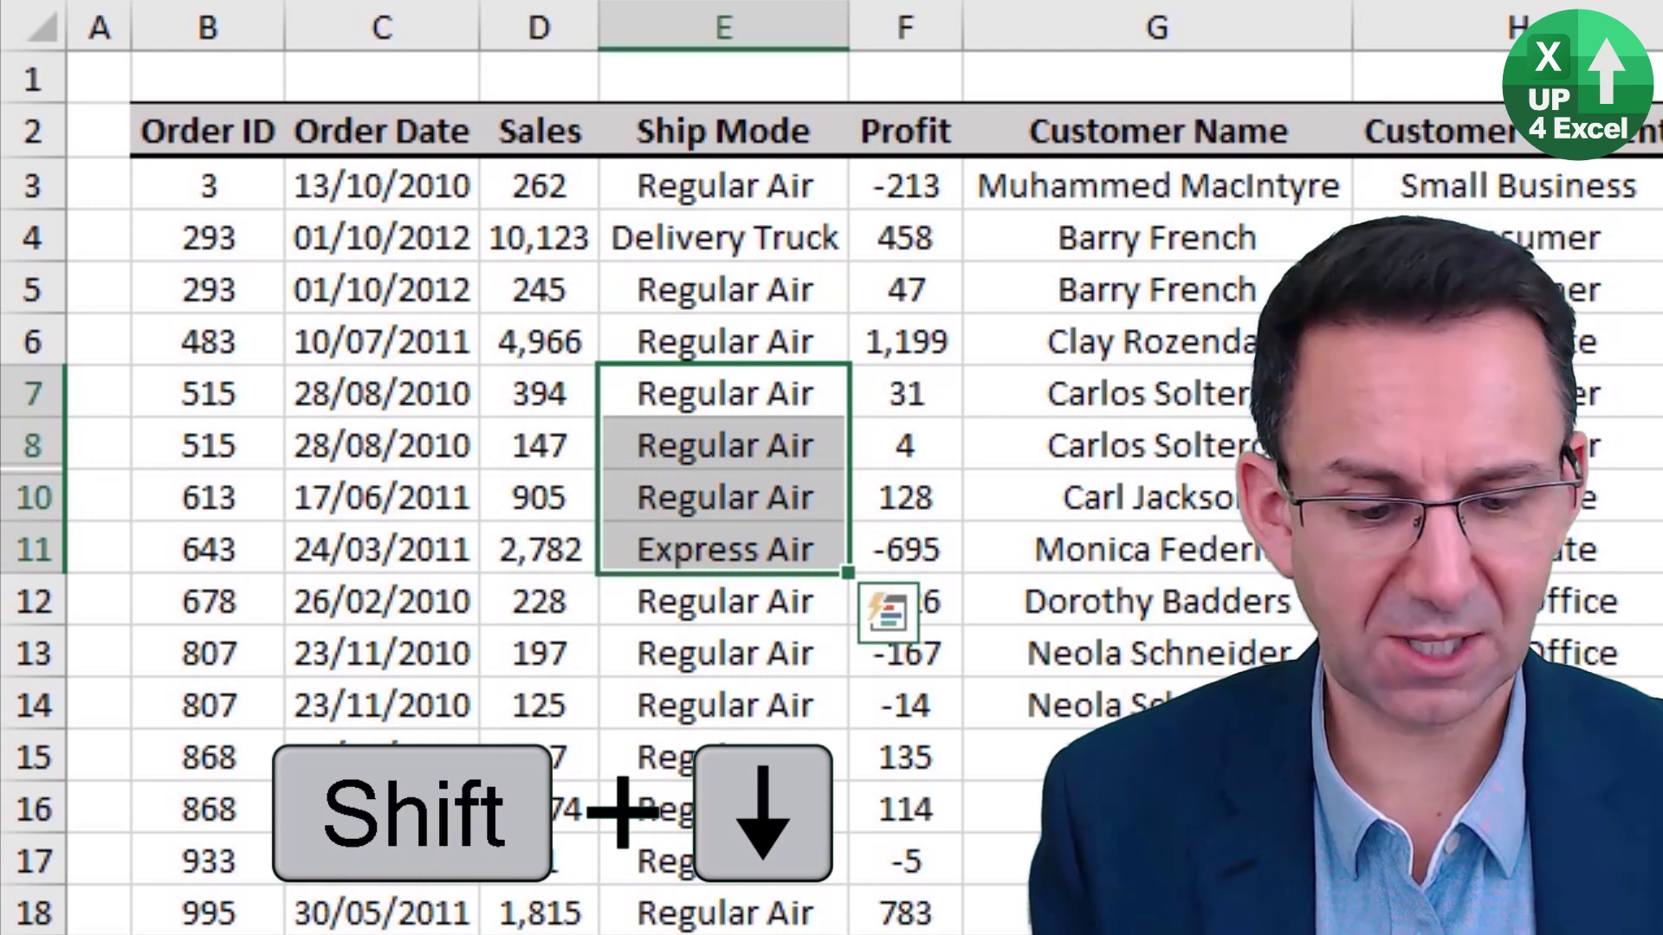
key(ctrl+shift+9)
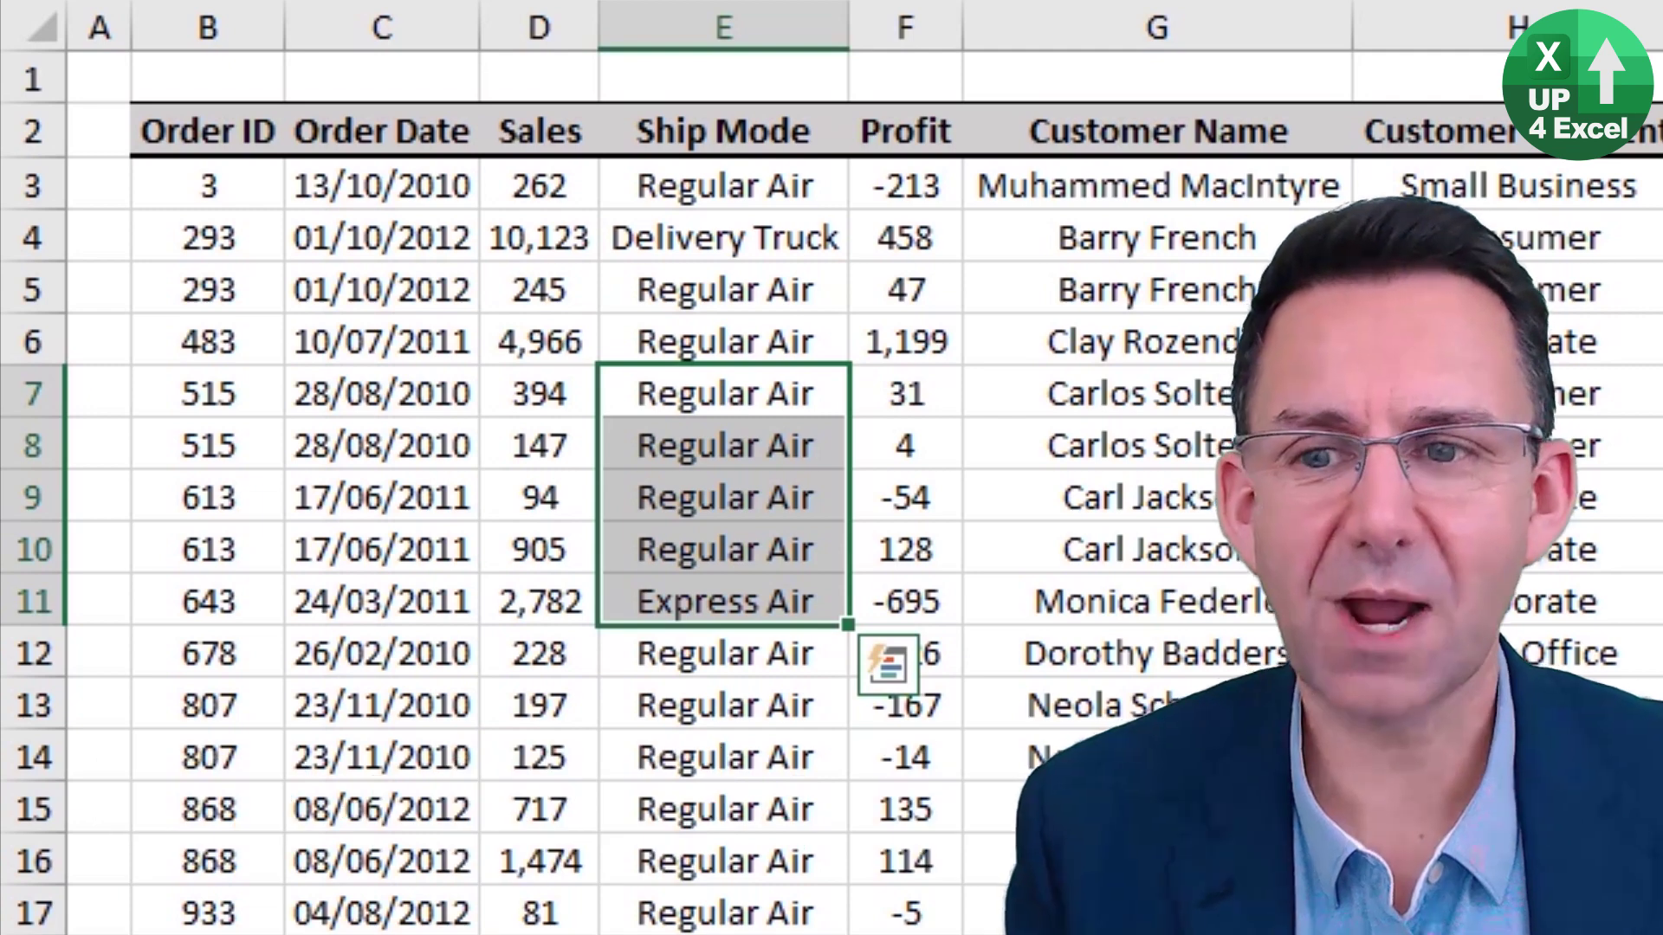
From cell F7, hide the Profit column F and apply the unhide columns command
key(Right)
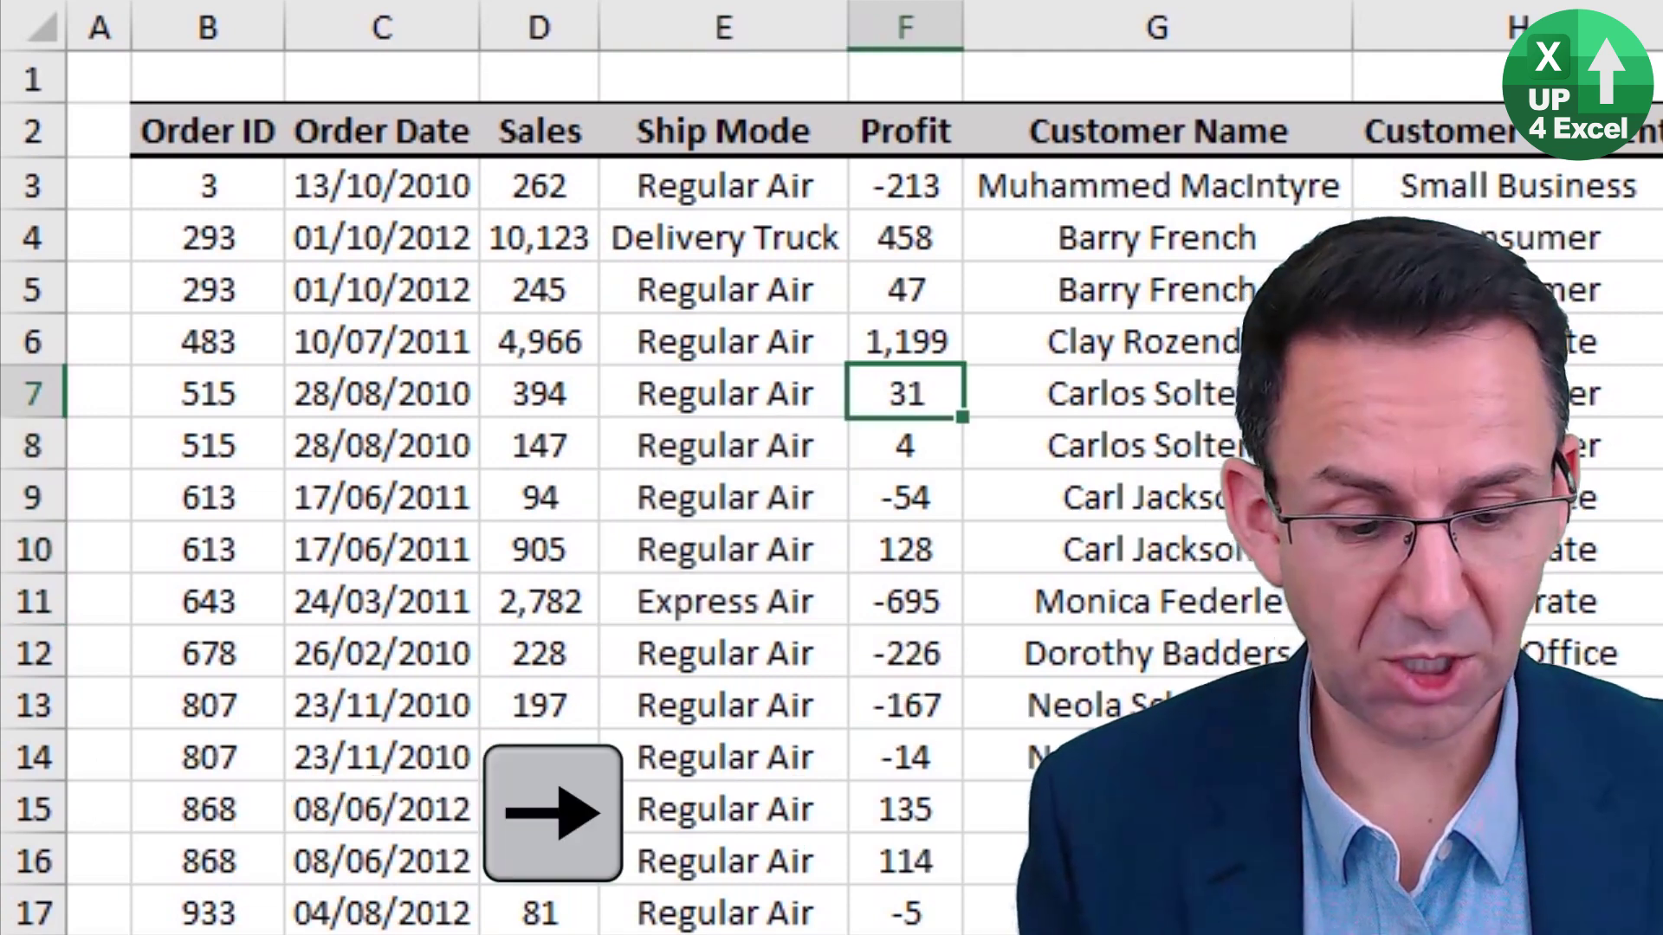
key(ctrl+0)
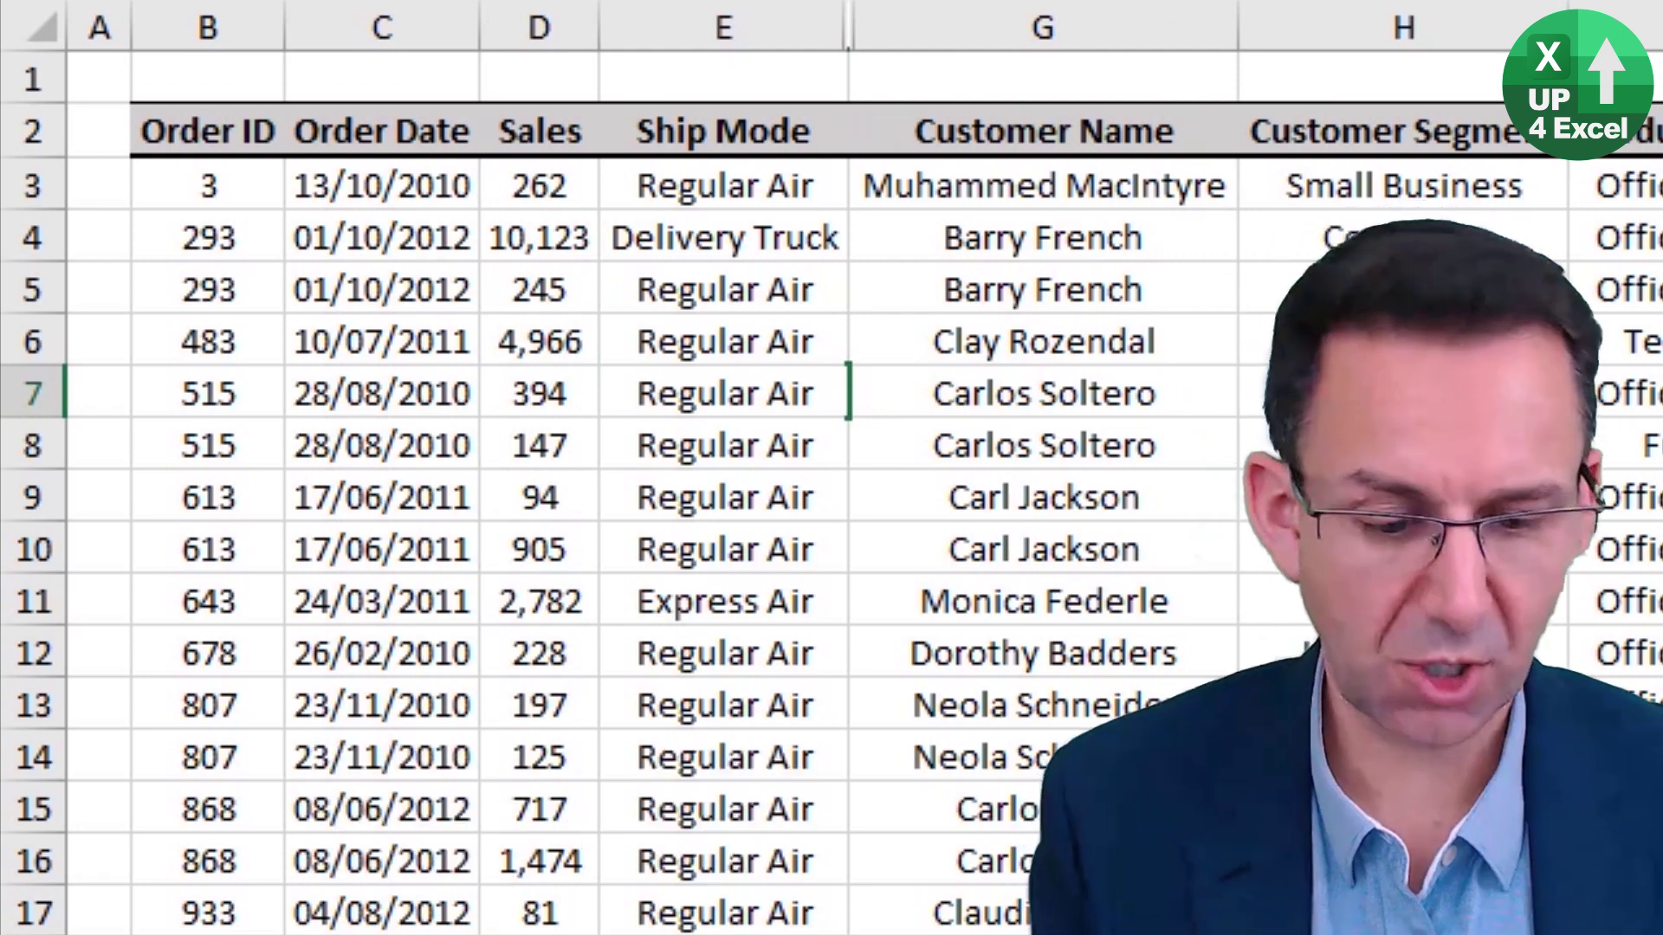
key(ctrl+shift+0)
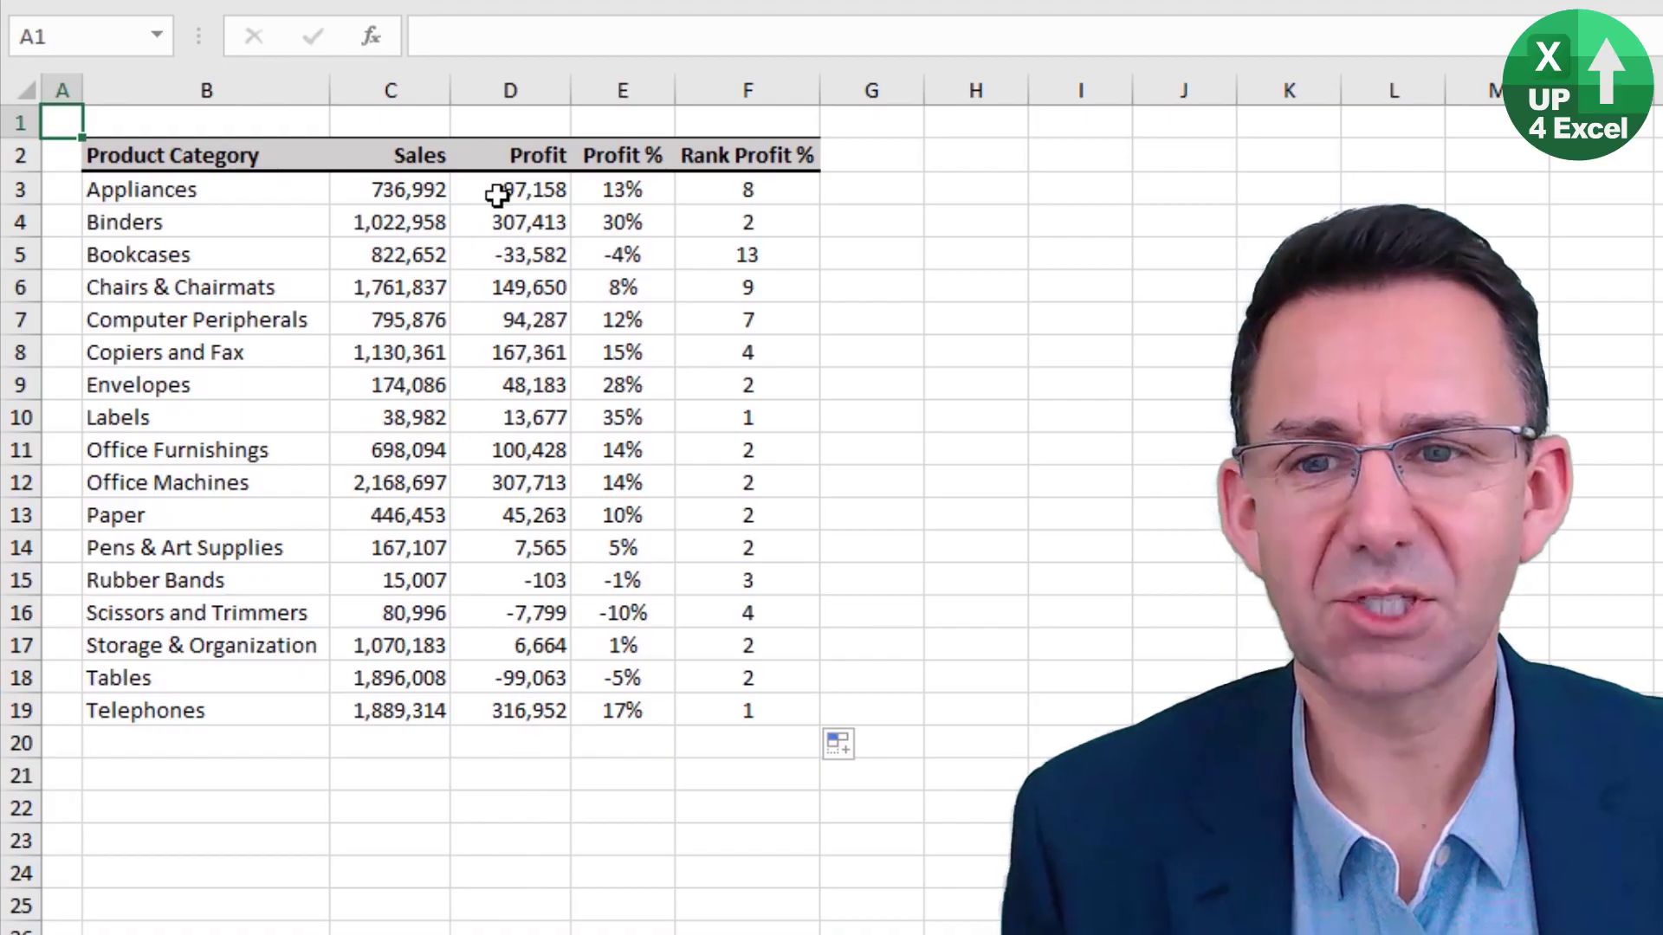
Examine the references in the RANK formula of the Bookcases row, cell F5, and leave it unedited
click(750, 256)
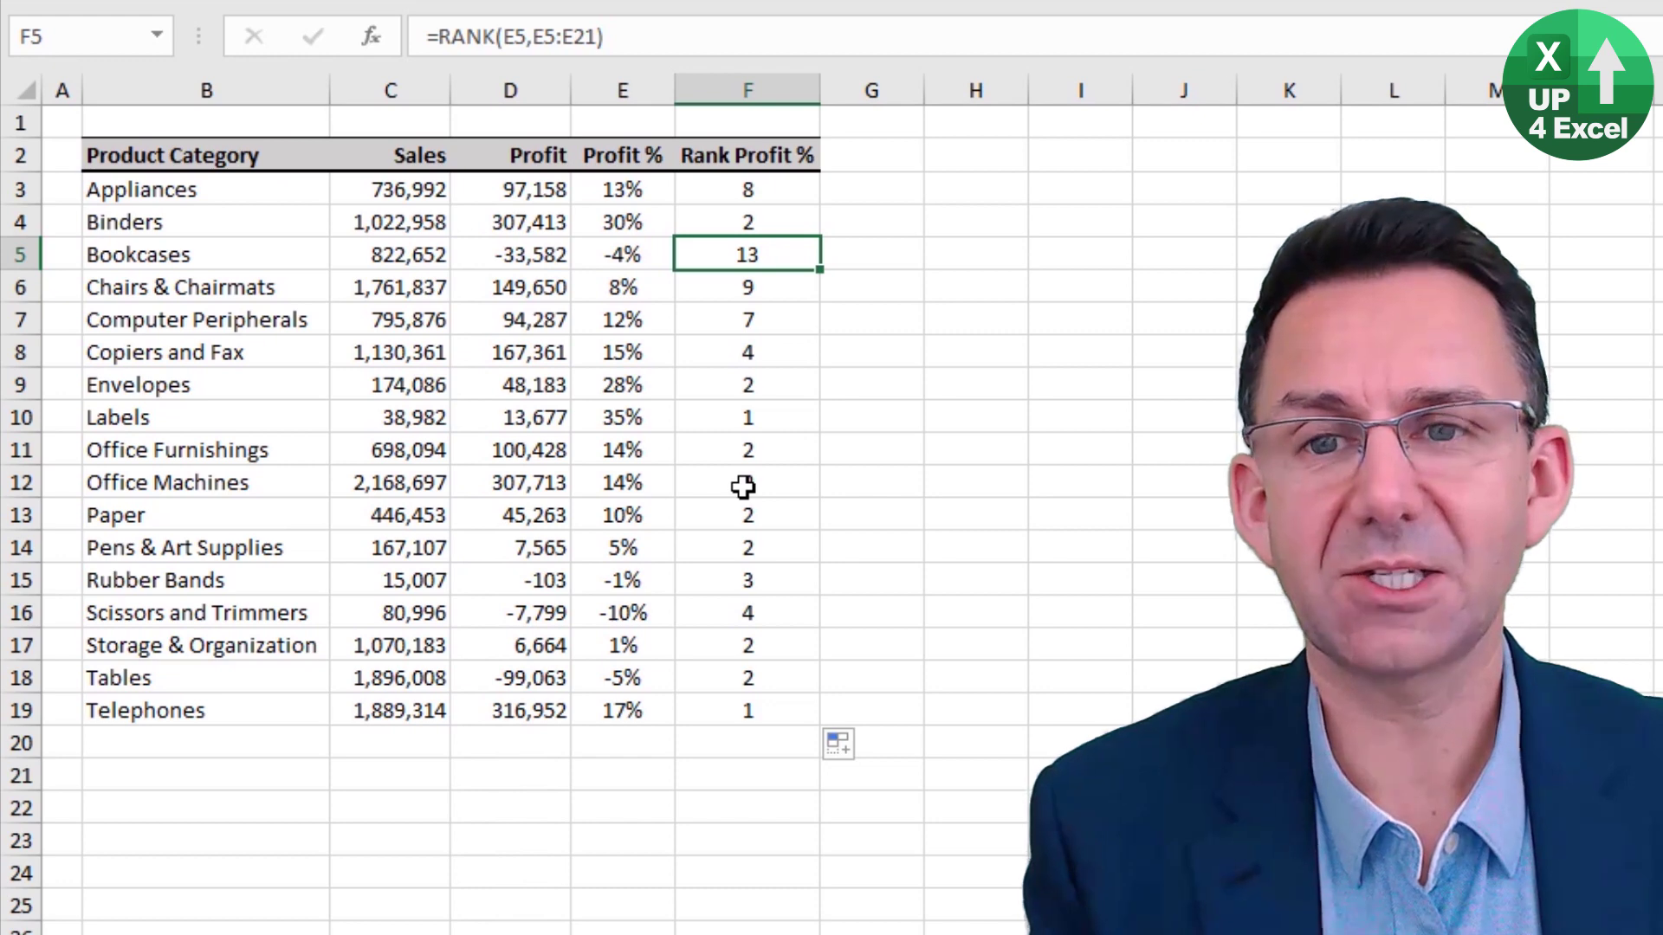
key(F2)
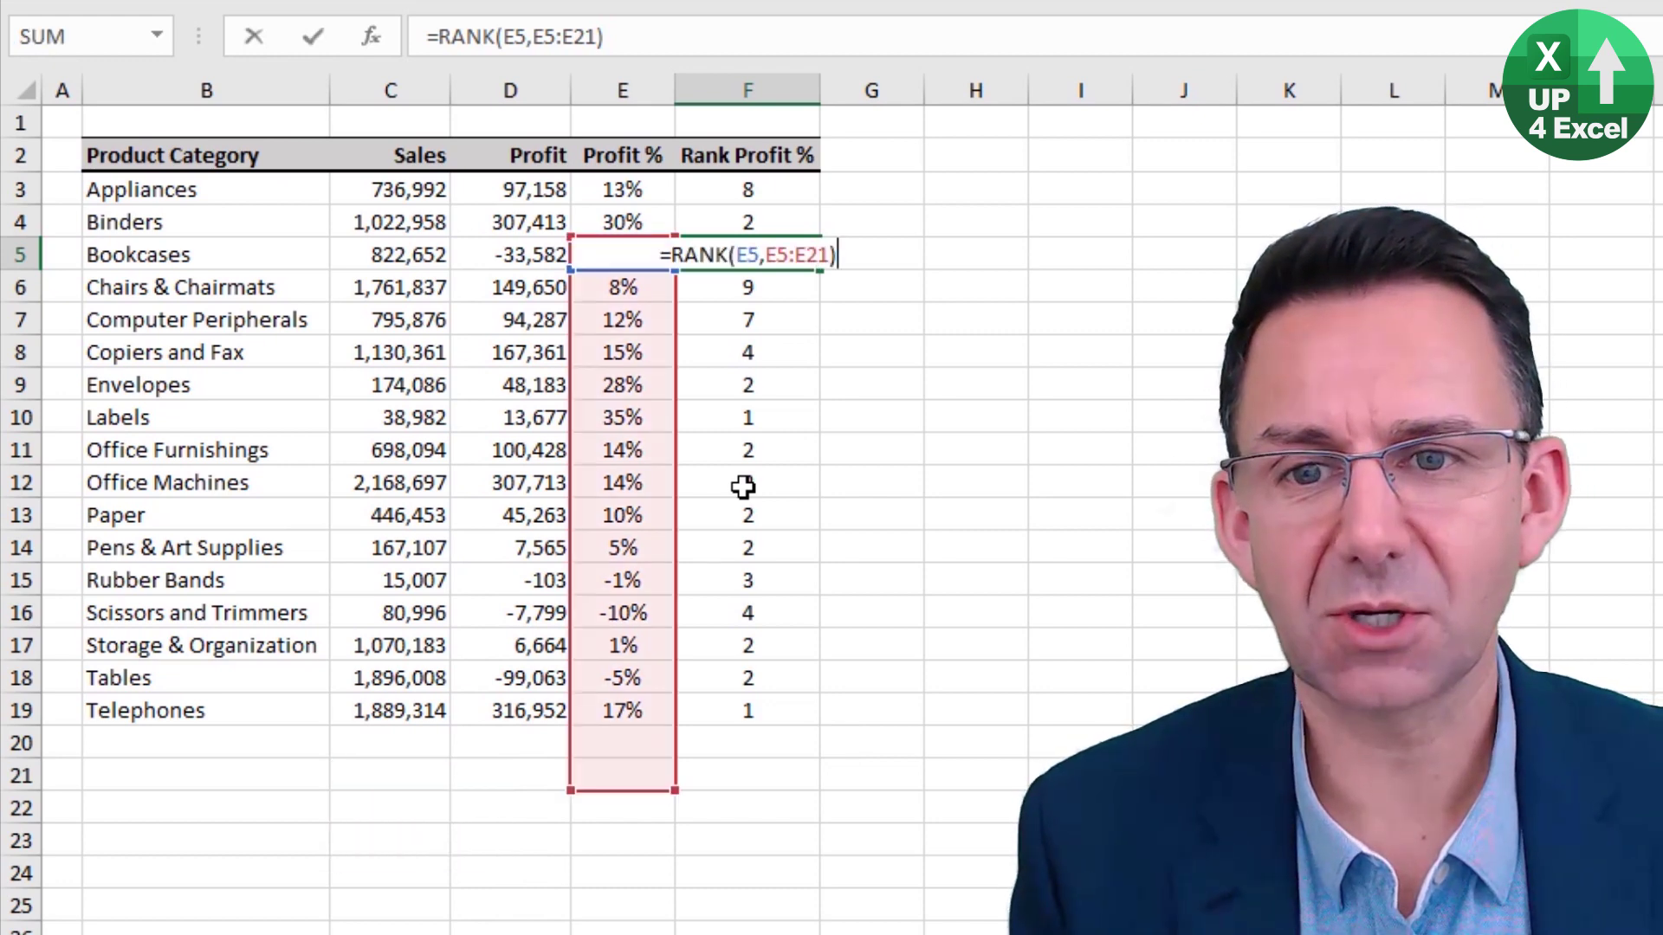
key(Left)
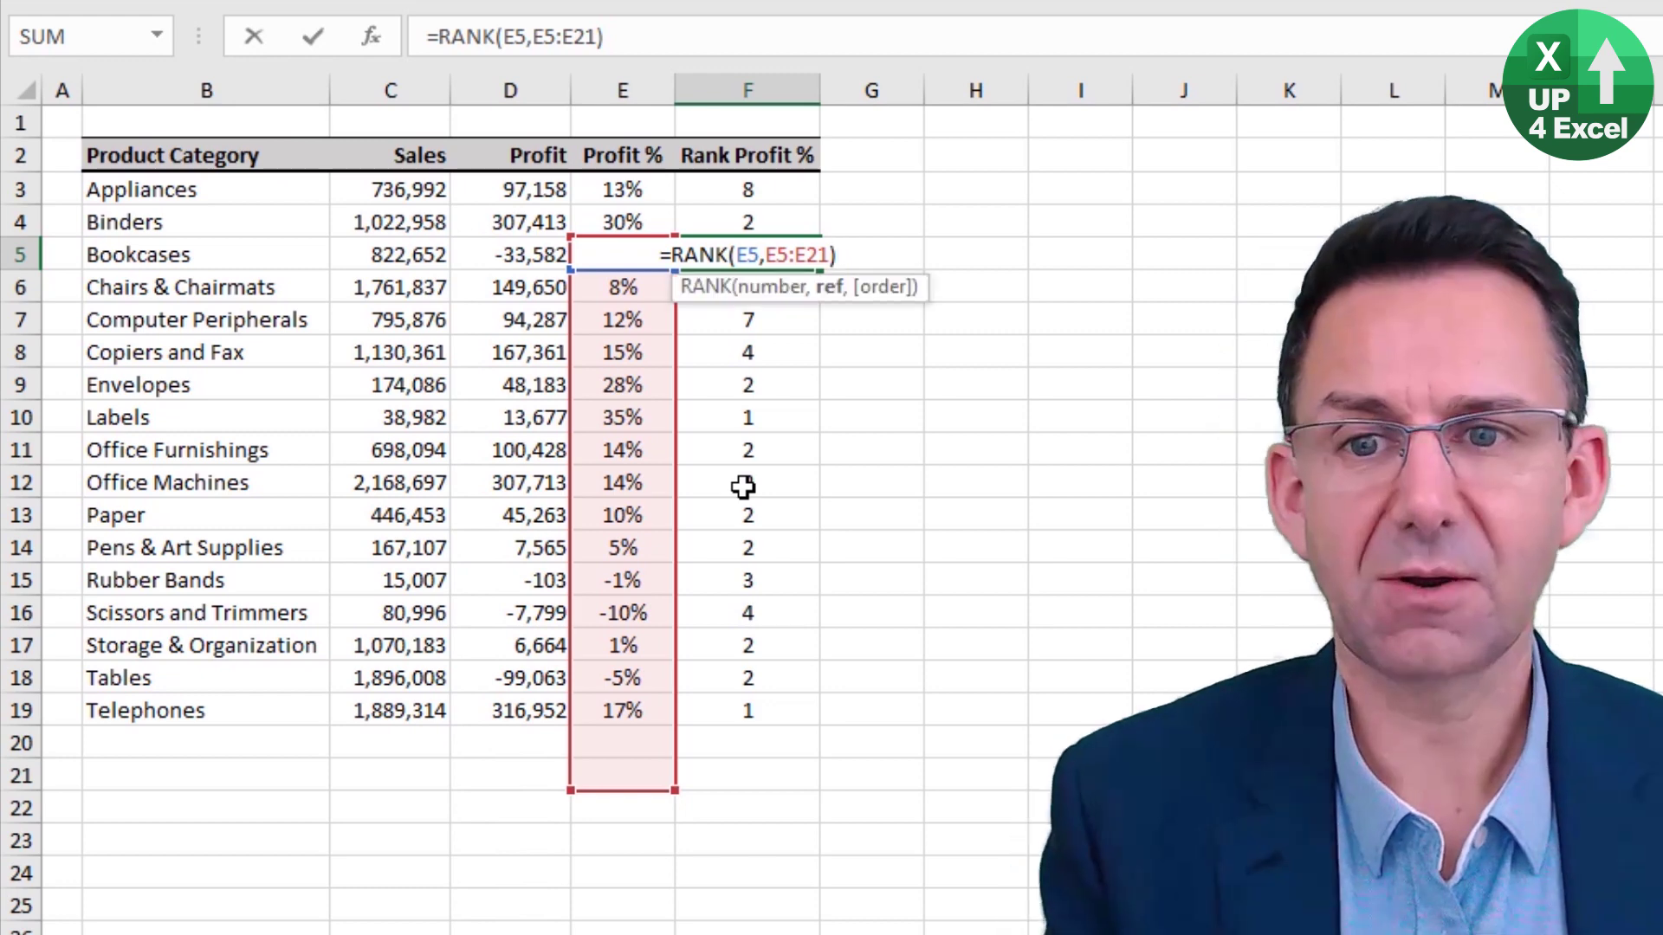
key(Escape)
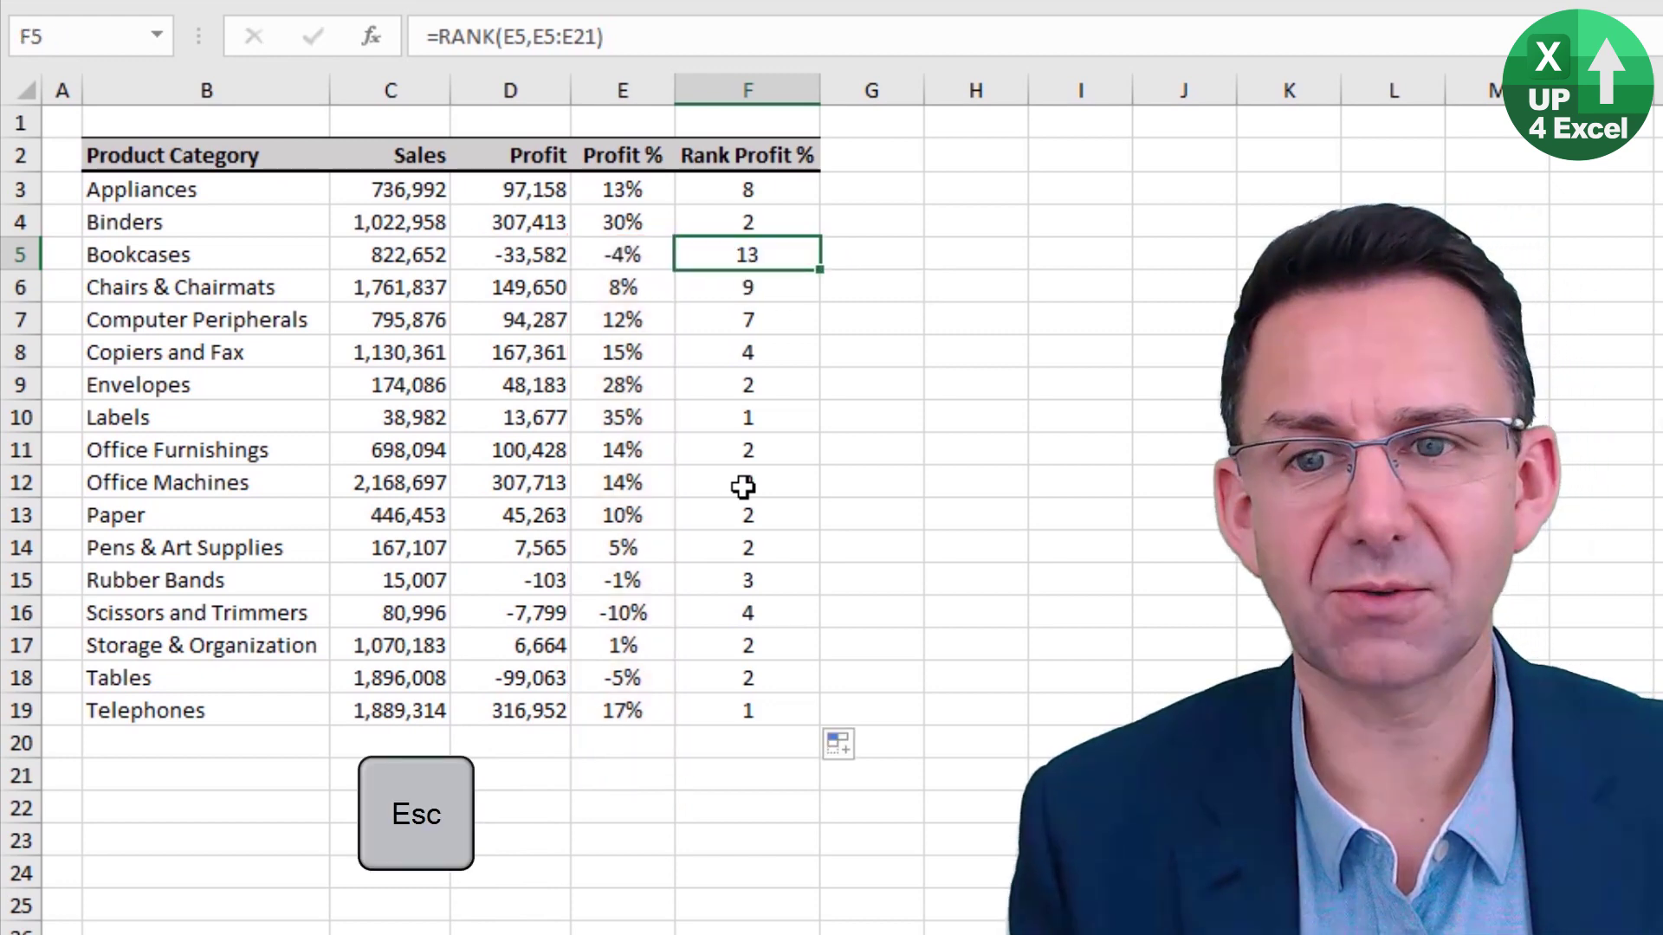
In F3's RANK formula, cycle the first E3 reference through $E$3, E$3 and $E3 back to relative E3
key(Up)
key(Up)
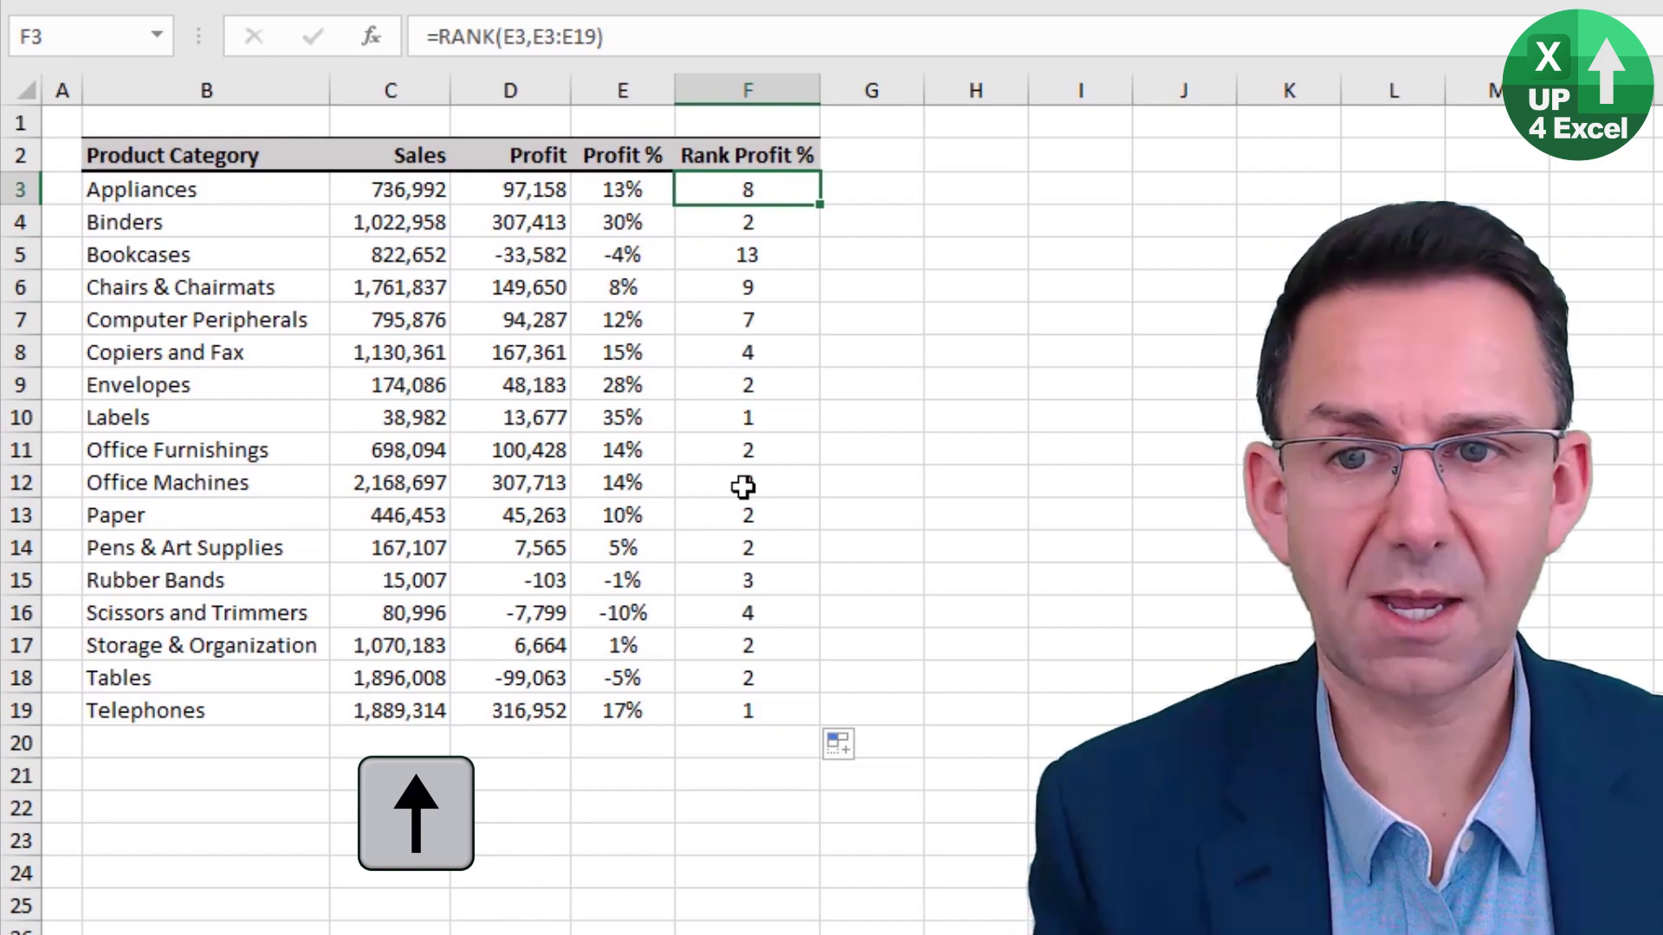
key(F2)
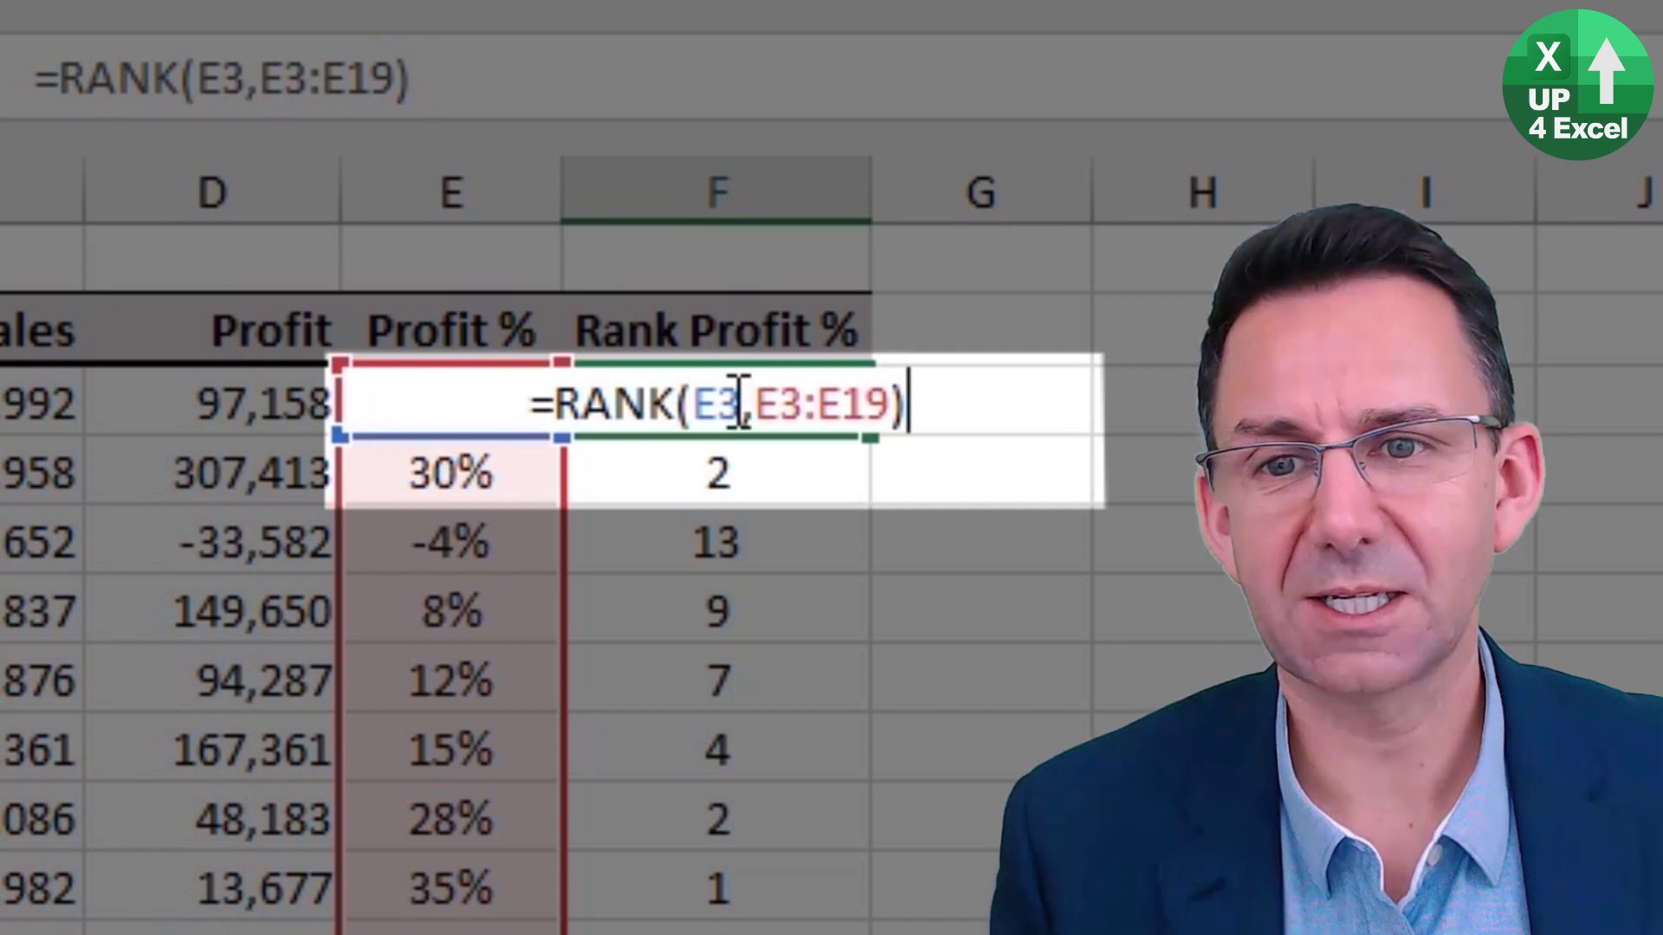
click(719, 403)
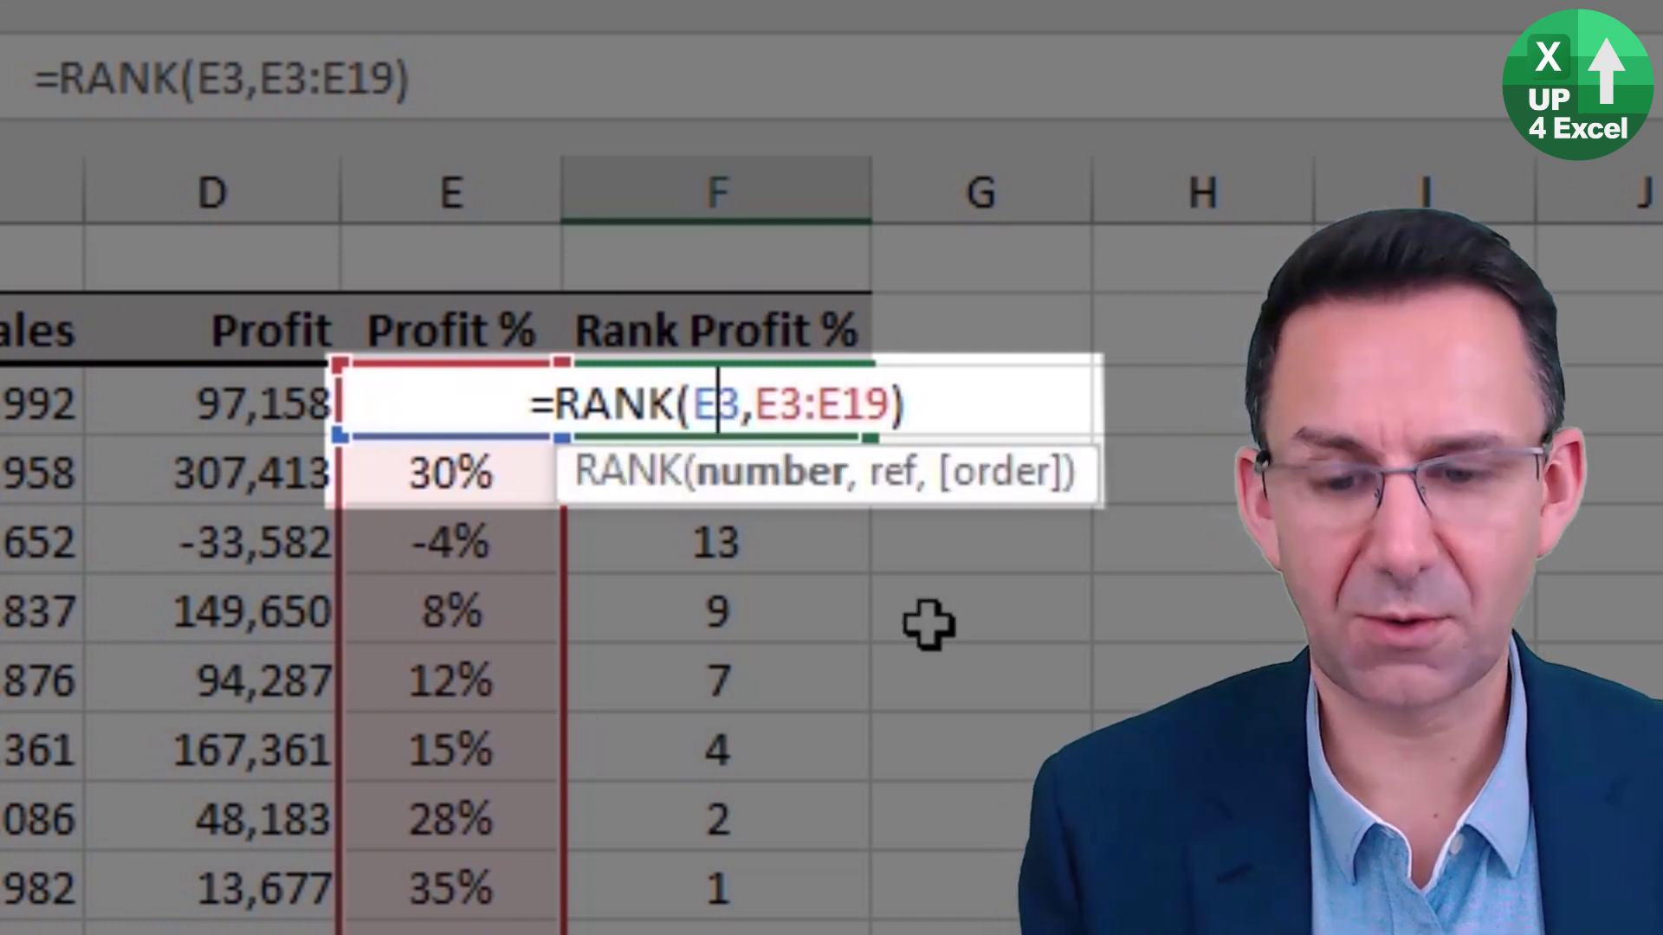
key(F4)
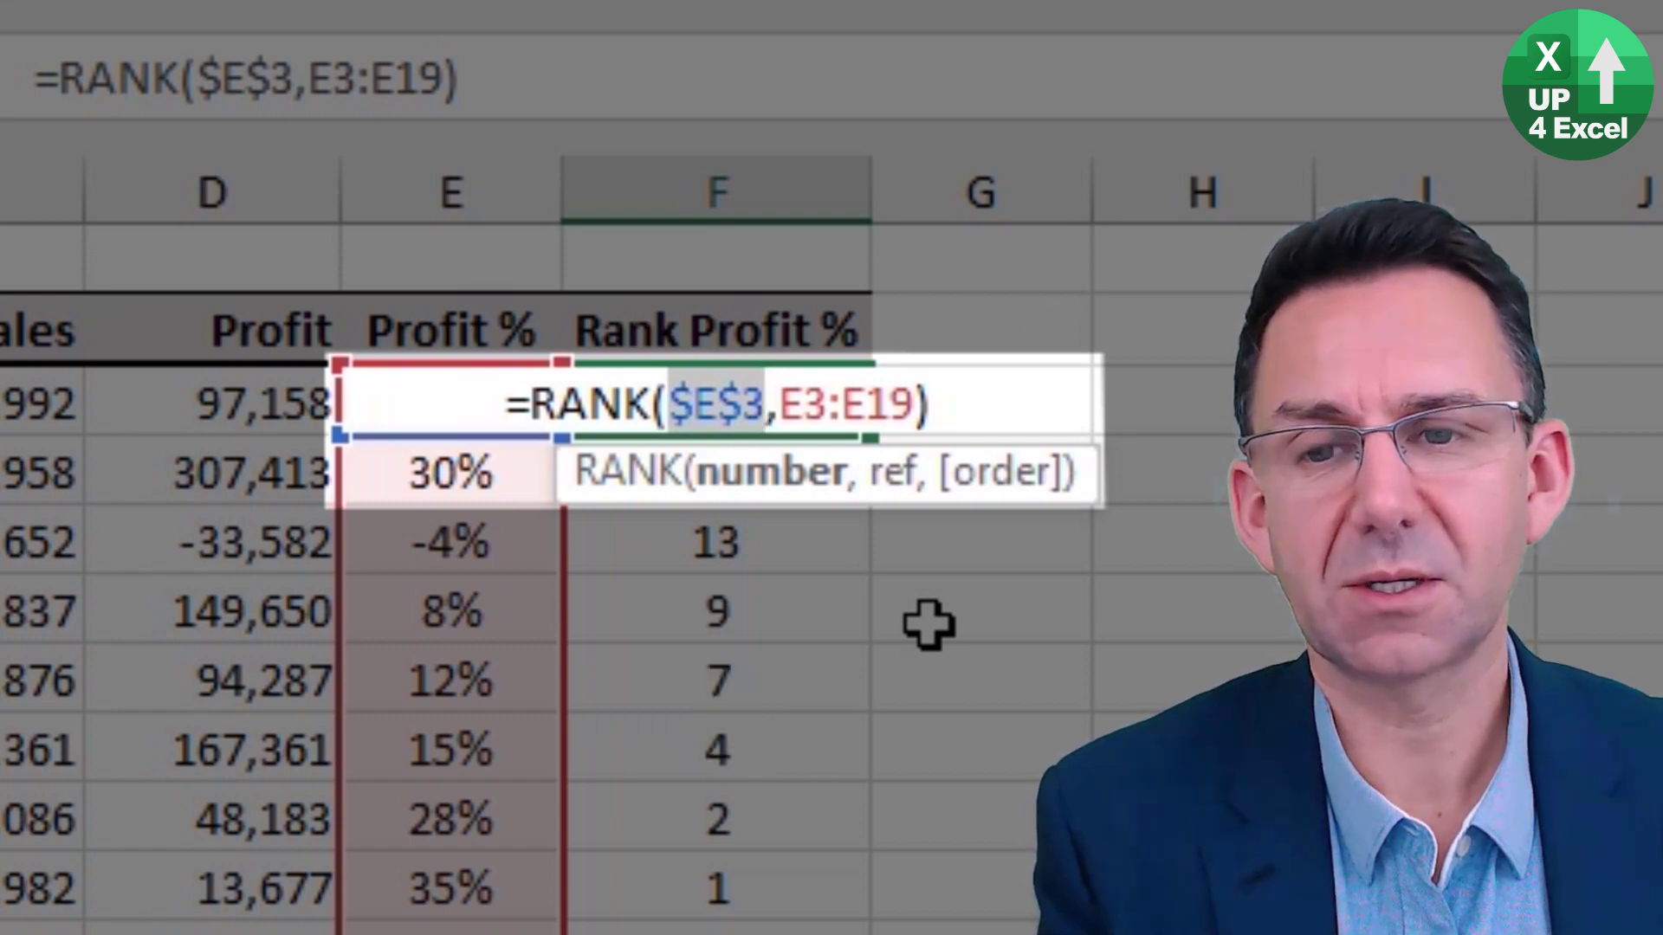
key(F4)
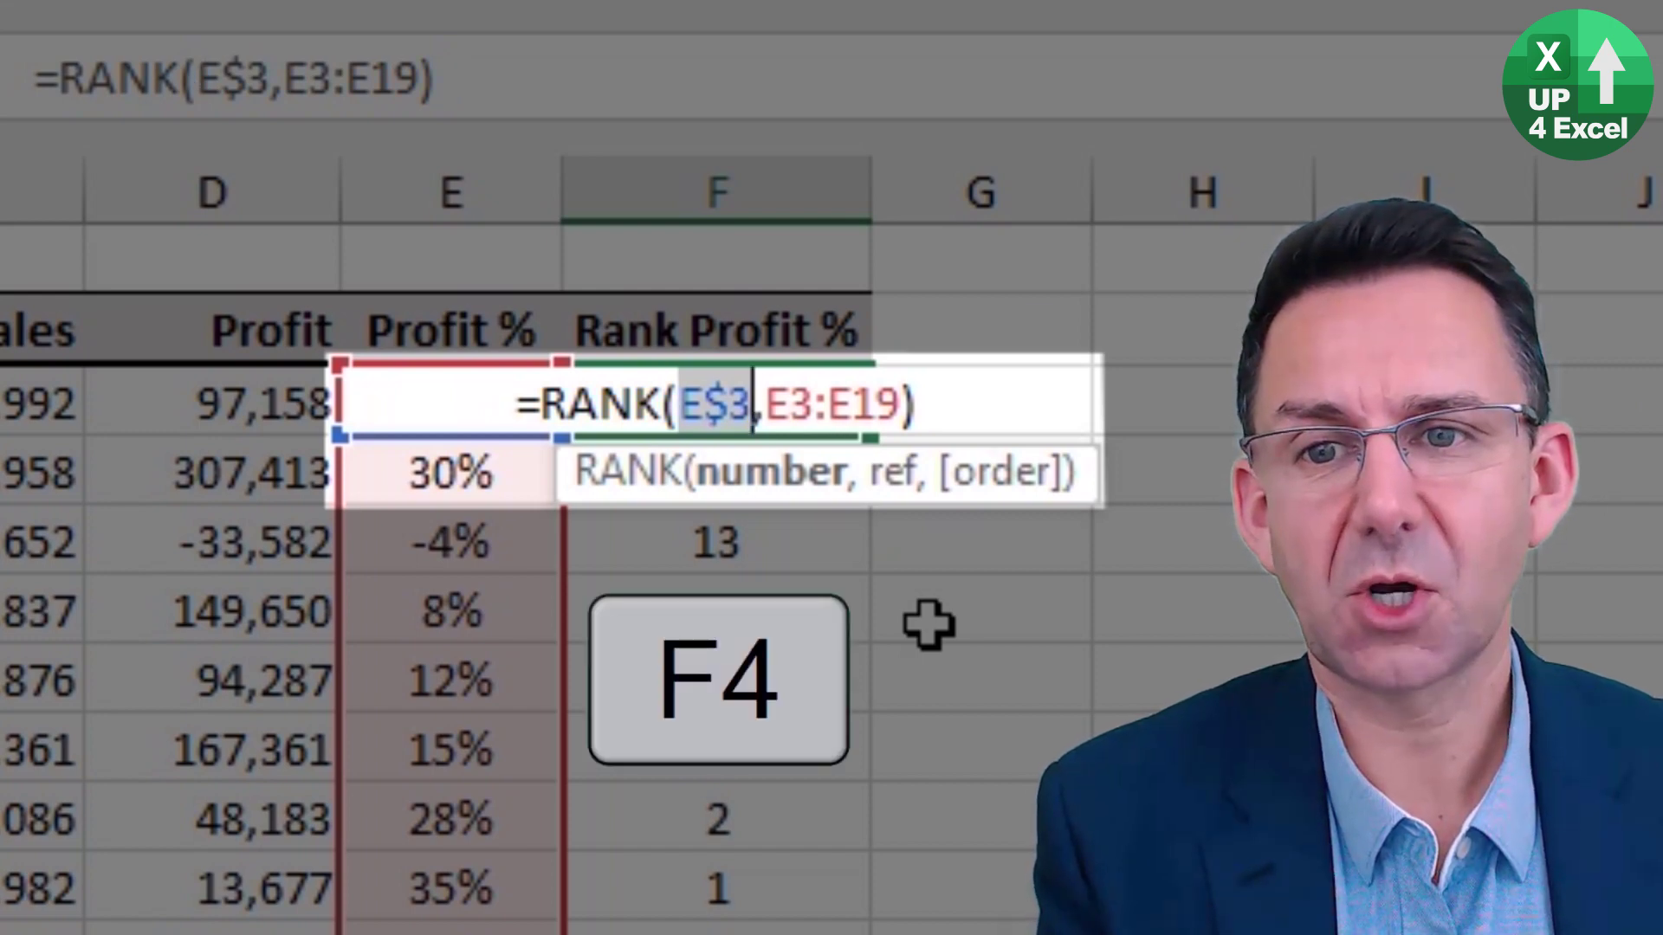
key(F4)
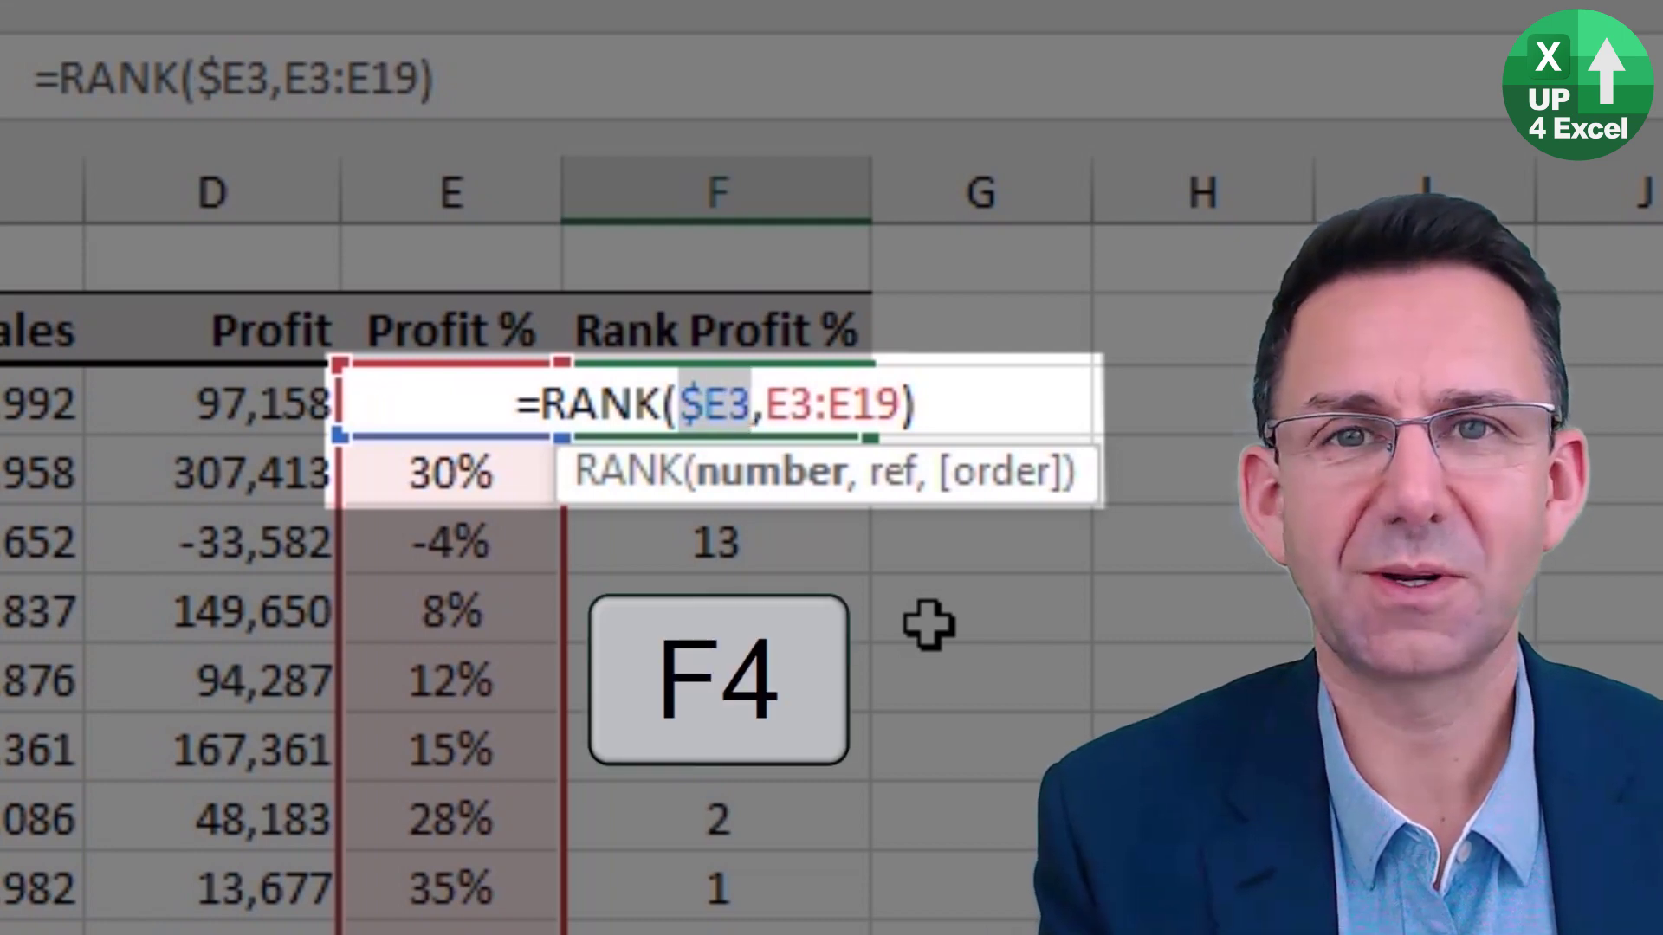
key(F4)
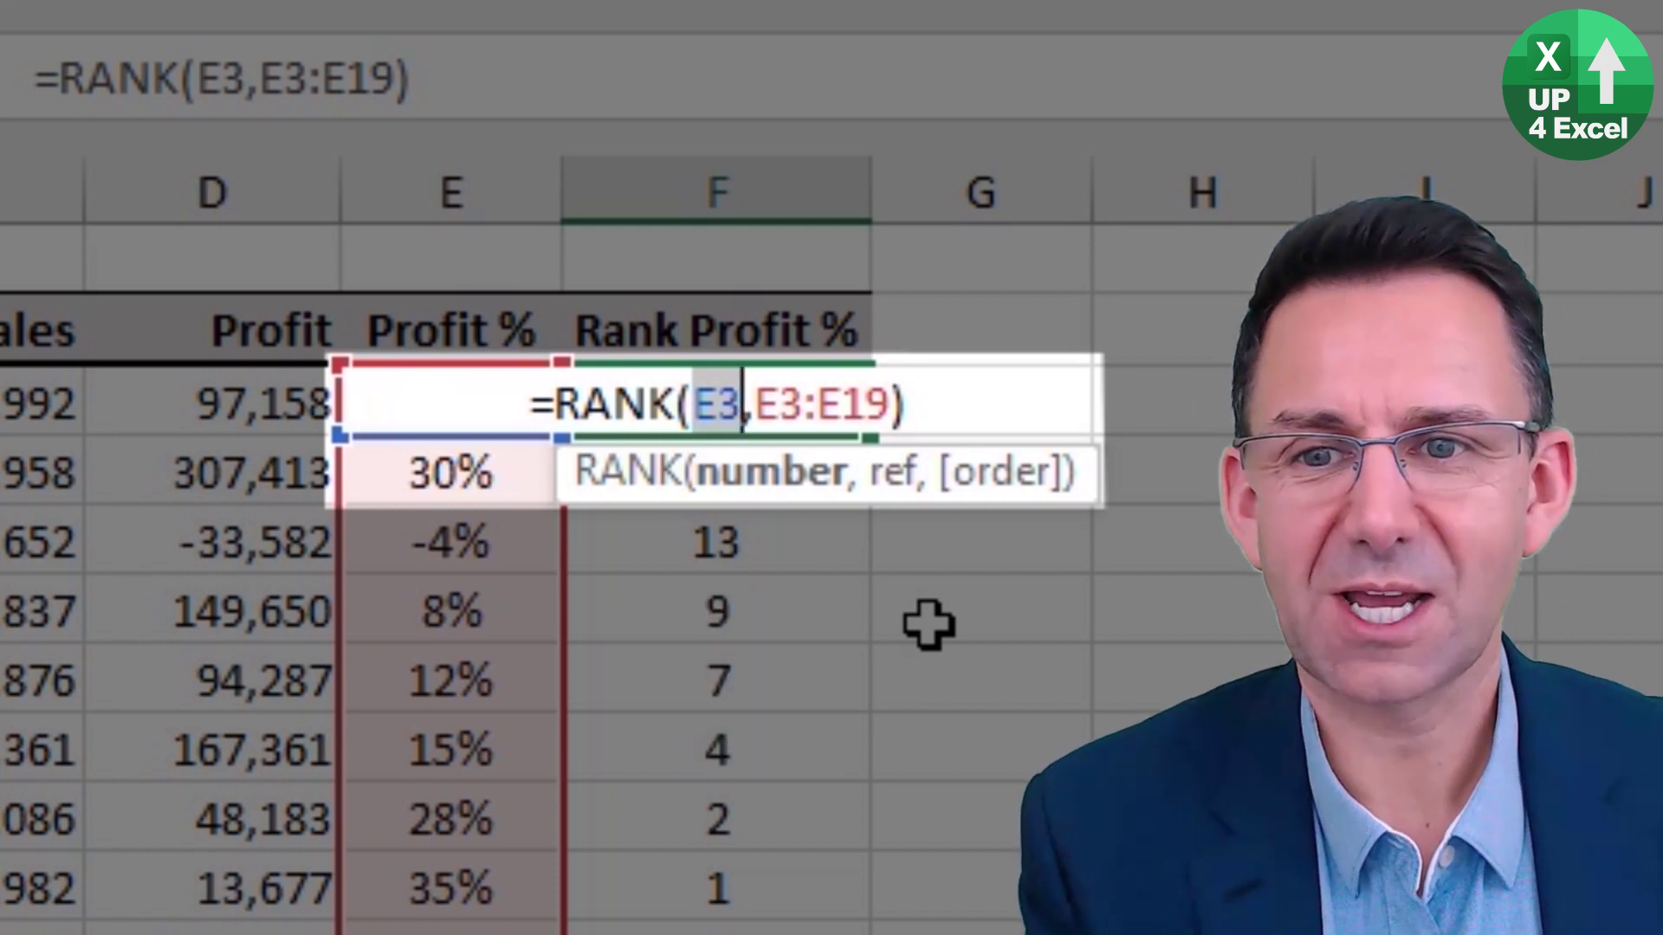
Set the first E3 reference in F3's RANK formula to the mixed form $E3, locking only the column
key(F4)
key(F4)
key(F4)
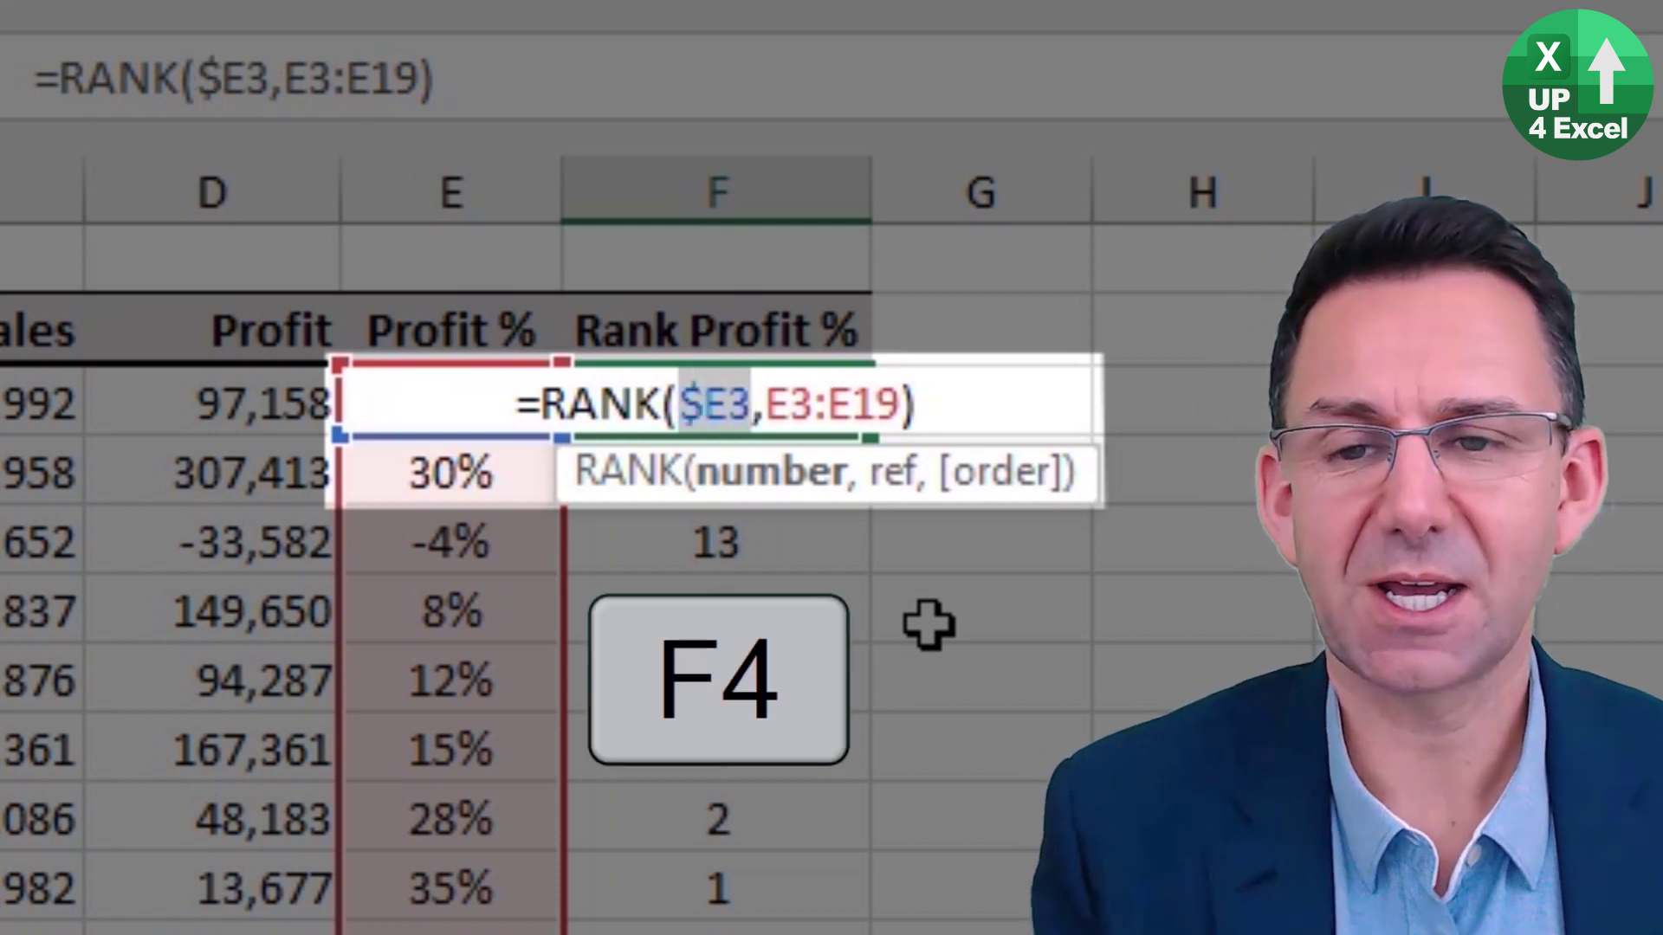
Cycle only the E3 start of the RANK range through its absolute and mixed forms, back to relative
key(Right)
key(Right)
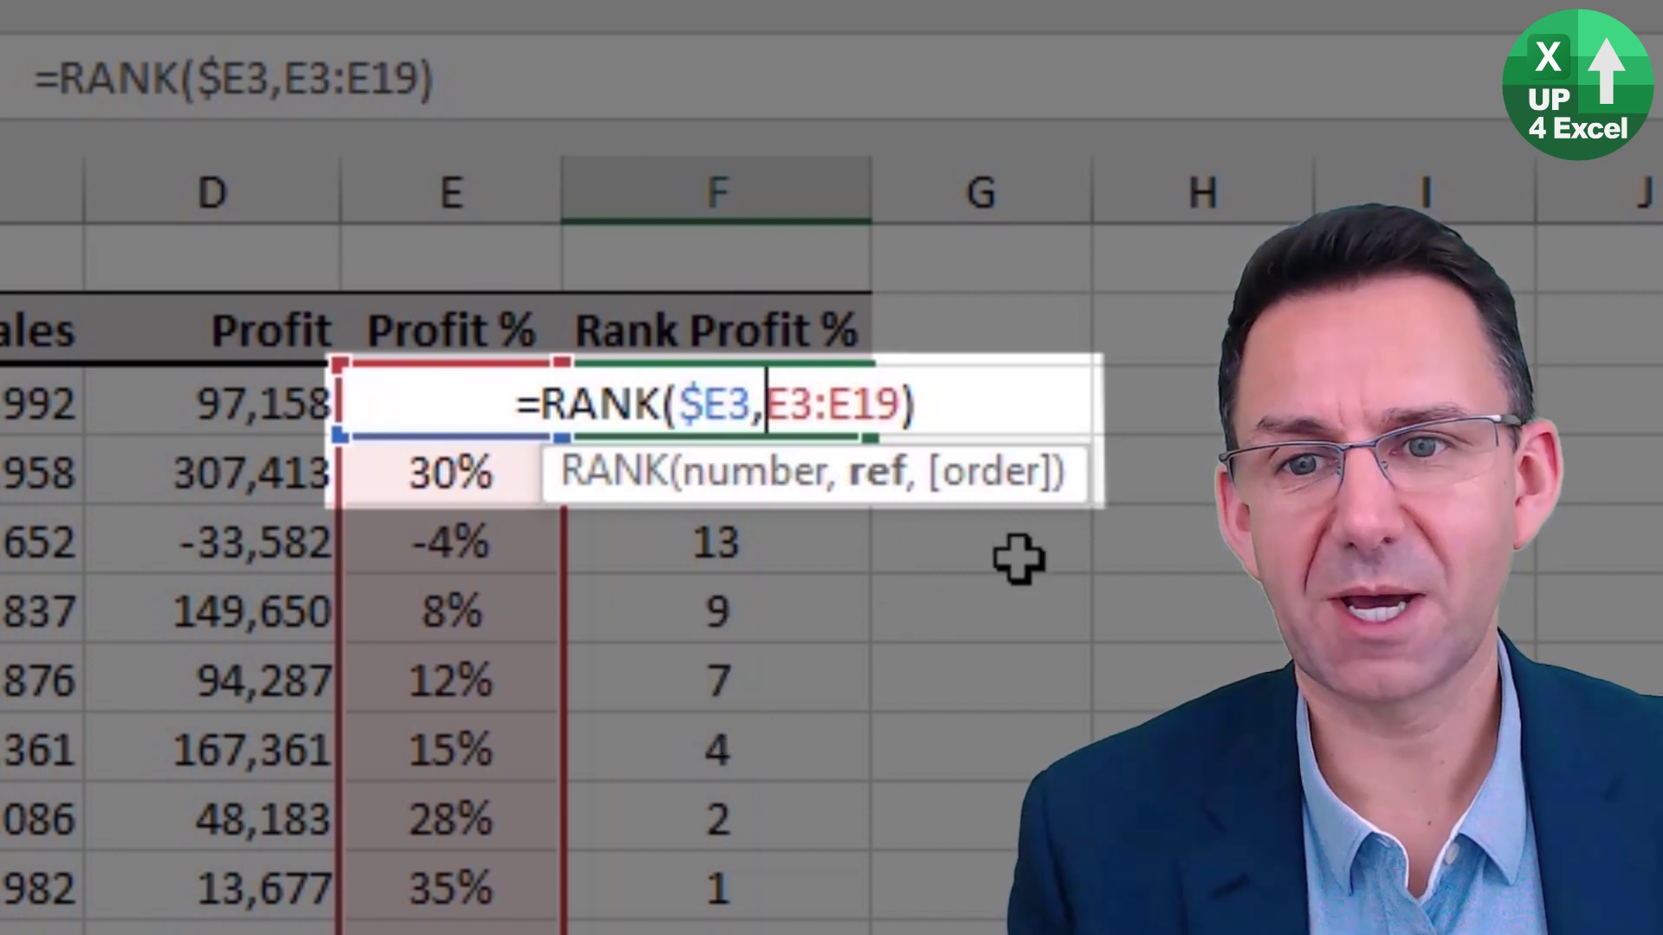
click(804, 405)
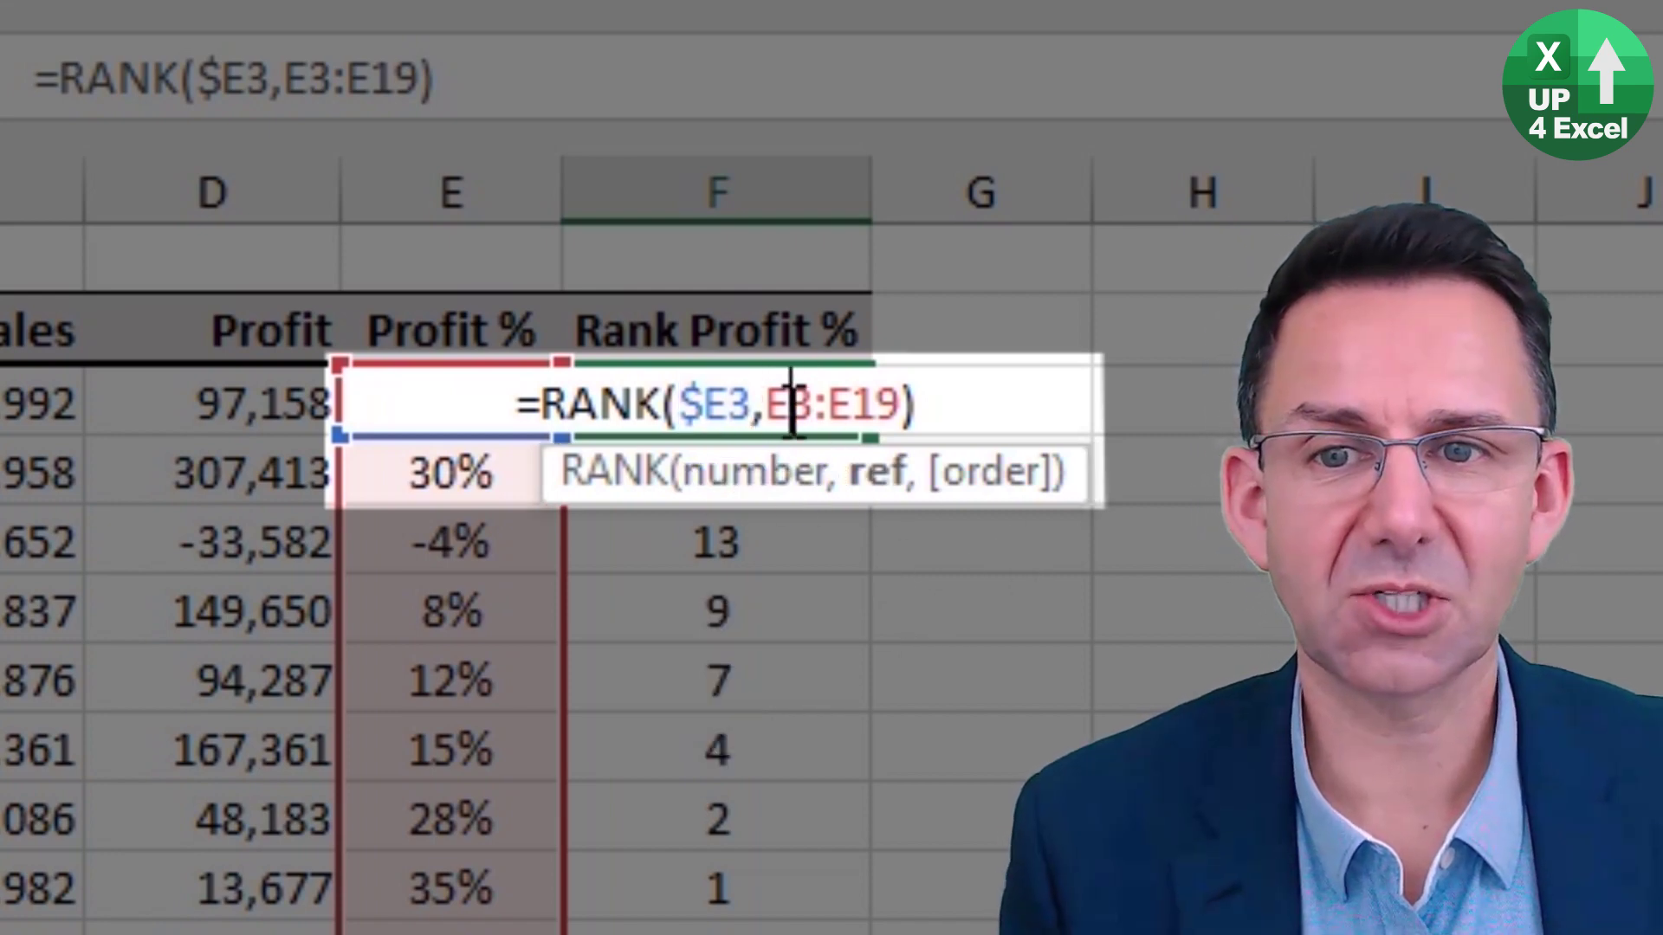
key(F4)
key(F4)
key(F4)
key(F4)
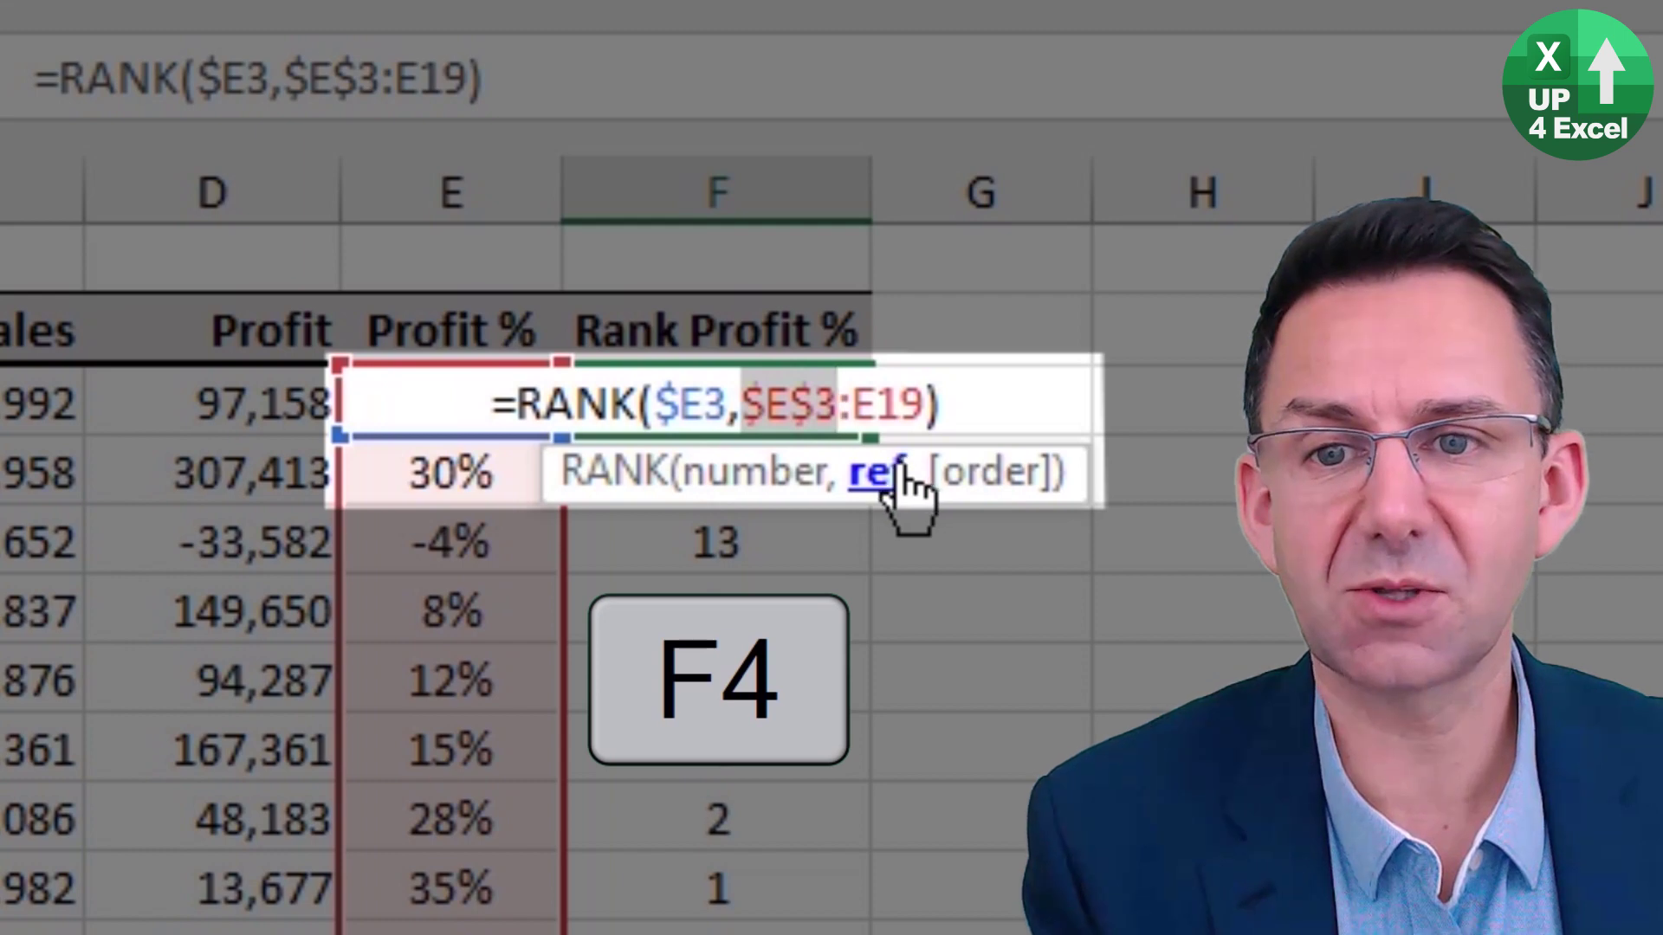
Make the whole RANK range absolute as $E$3:$E$19, enter the formula and fill F3 down the Rank Profit % column
click(764, 404)
double_click(829, 407)
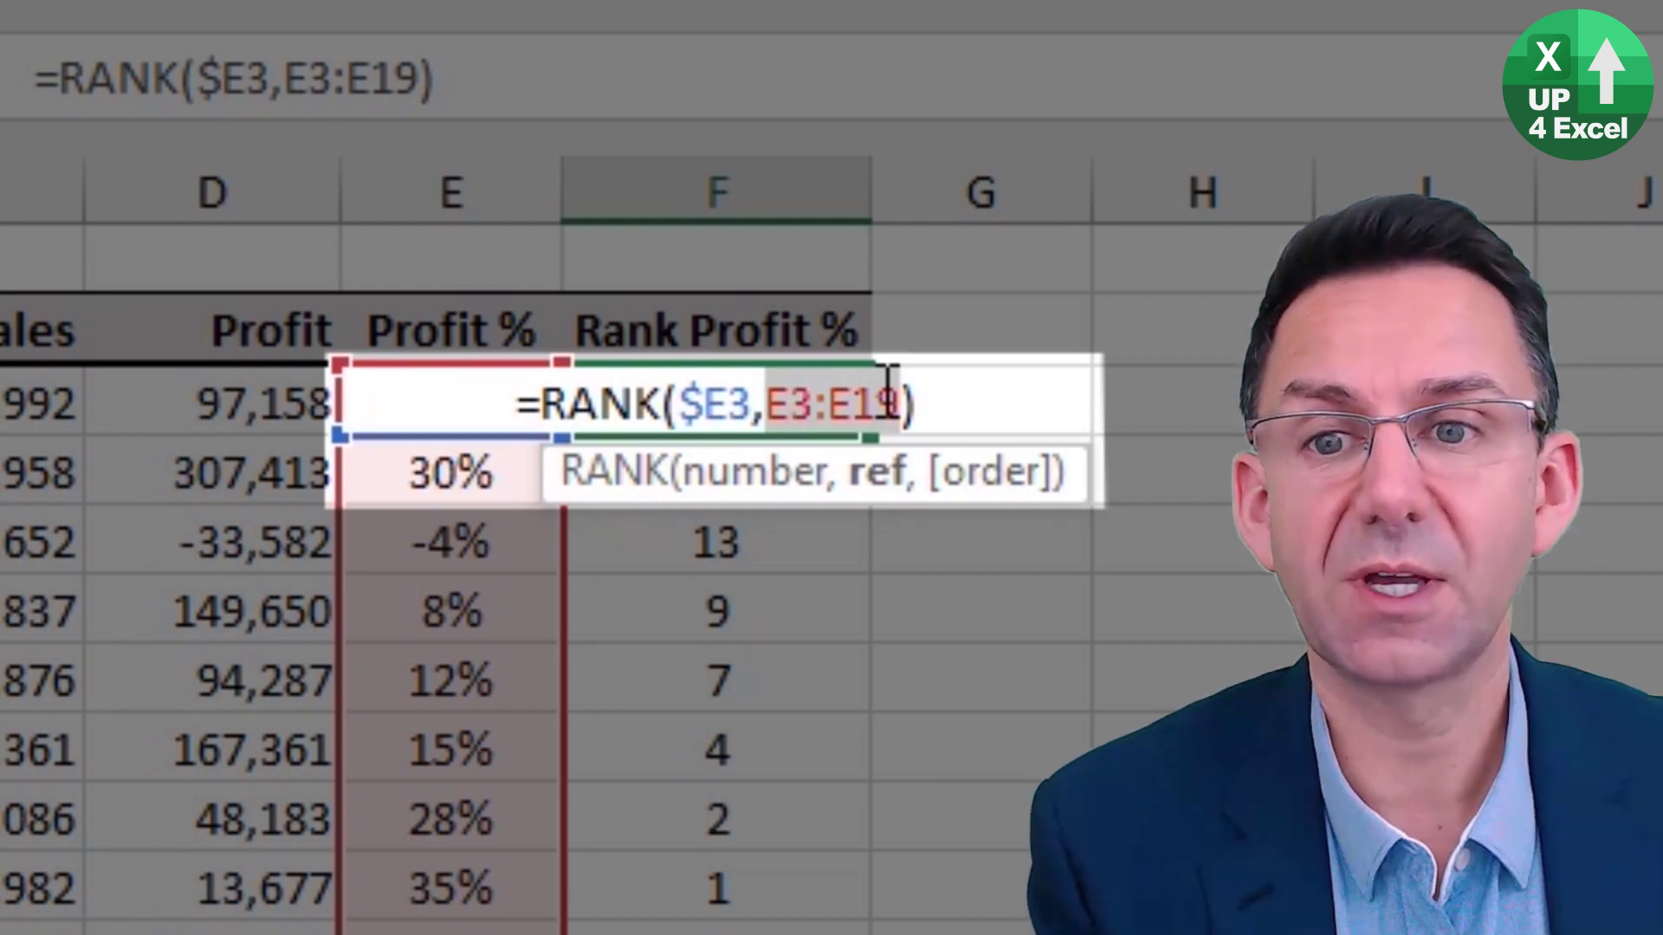
key(F4)
key(Return)
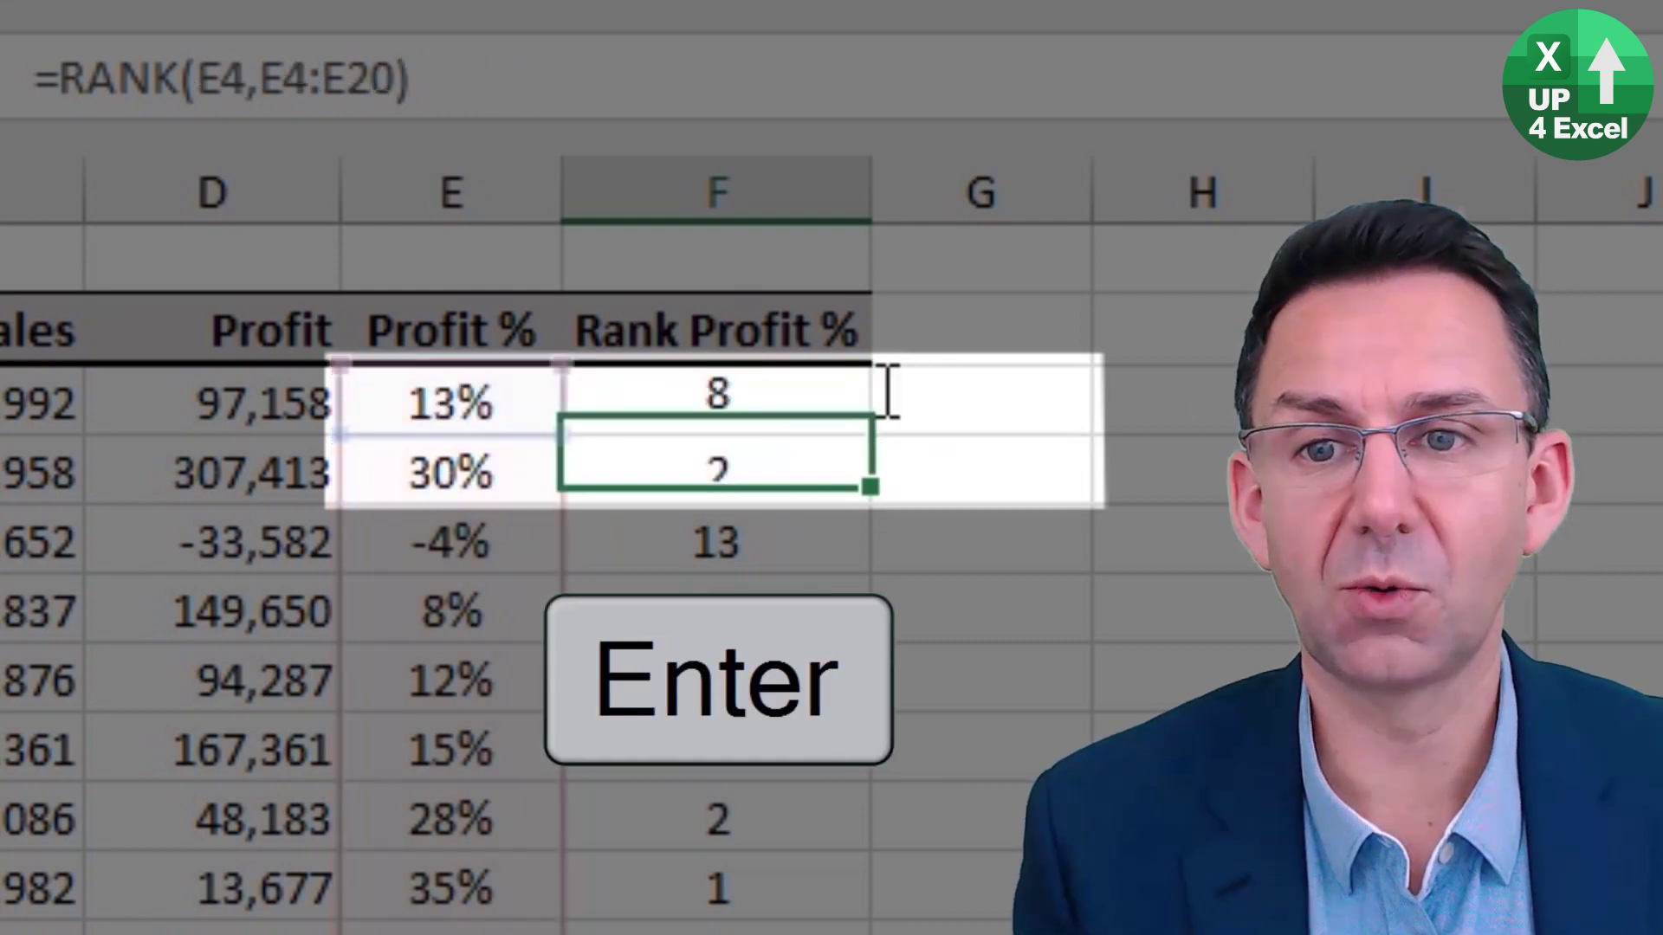
click(979, 228)
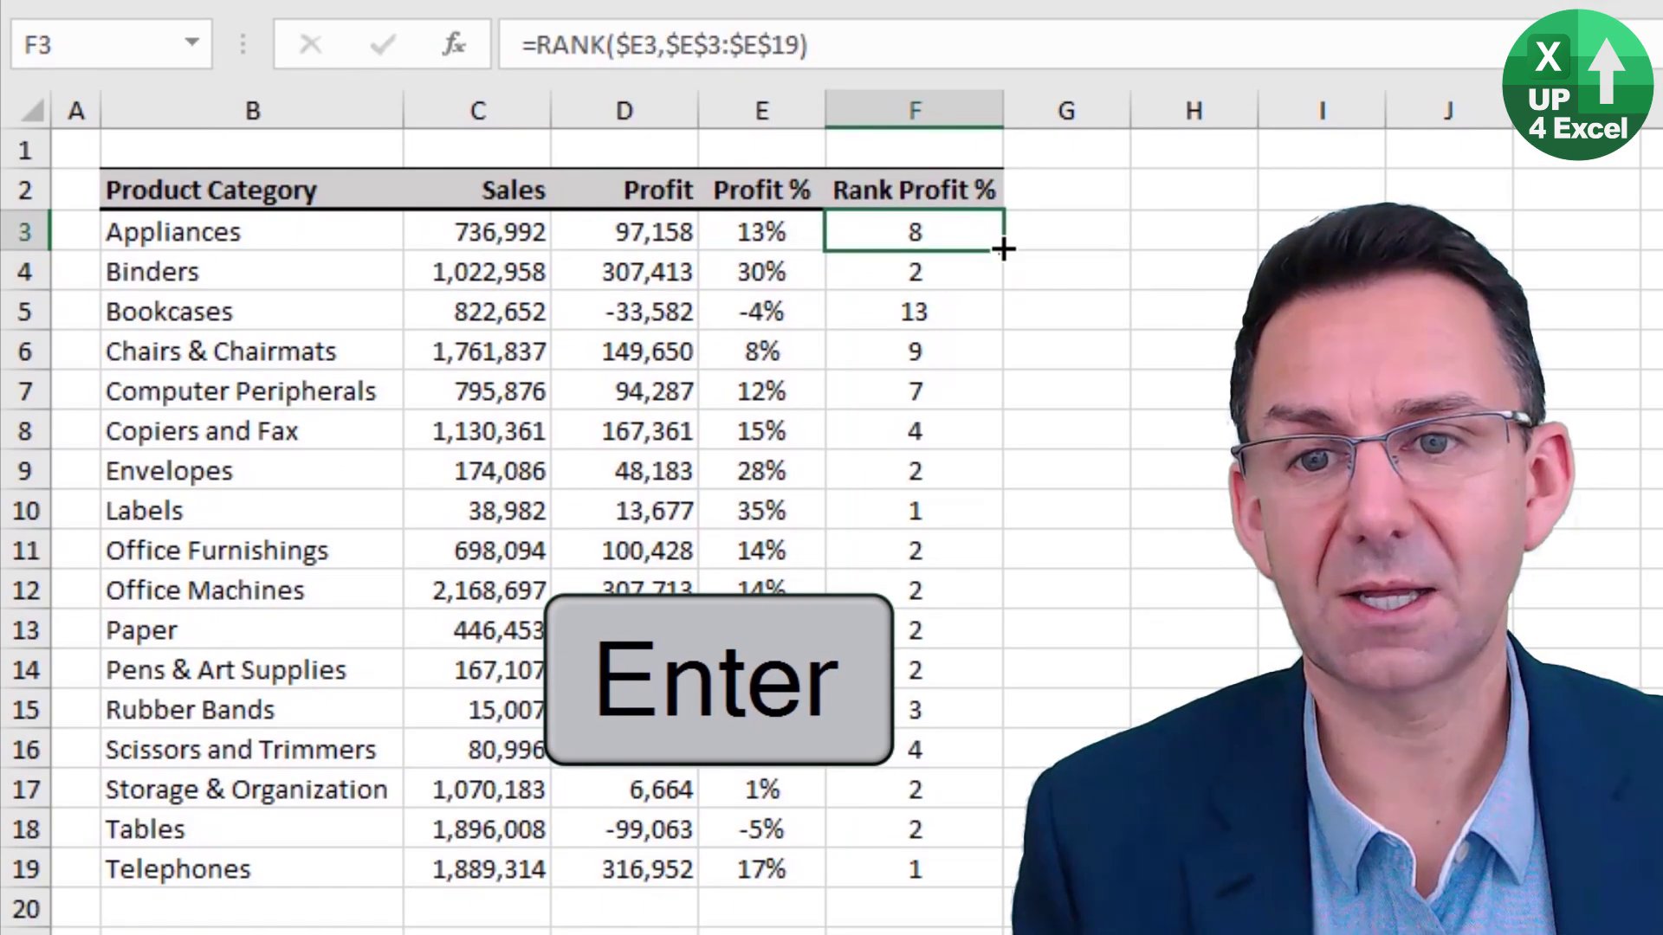
double_click(1001, 247)
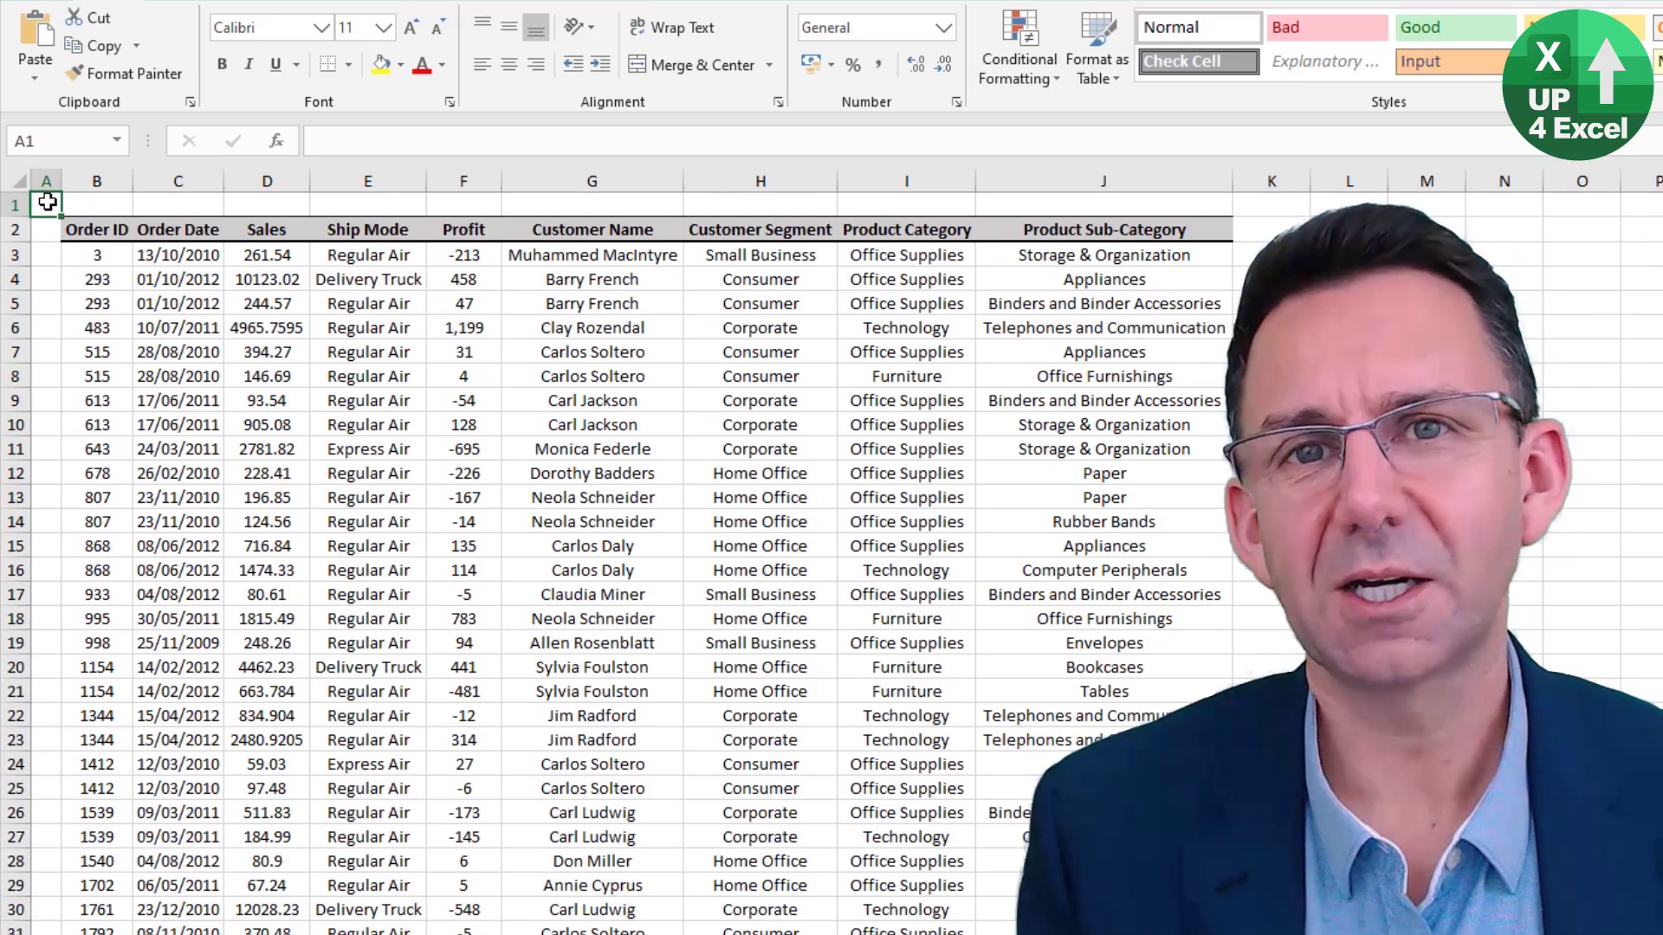
Open Format Cells for the Sales column D and browse its alignment and font settings, returning to the number formats
click(248, 182)
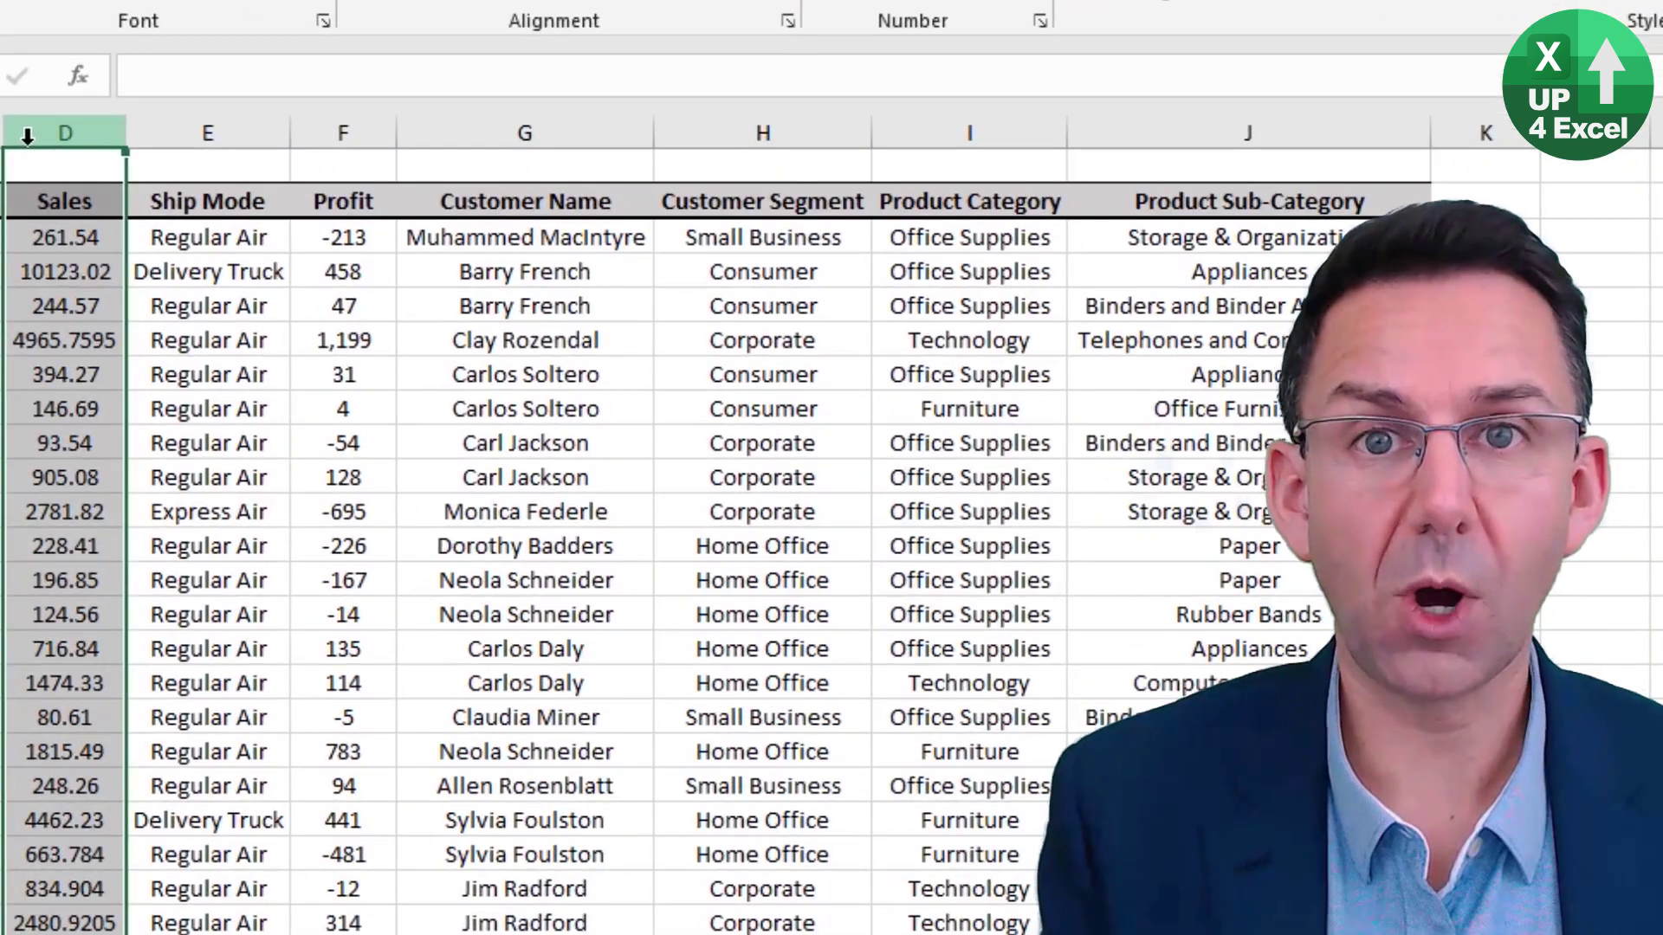
key(ctrl+1)
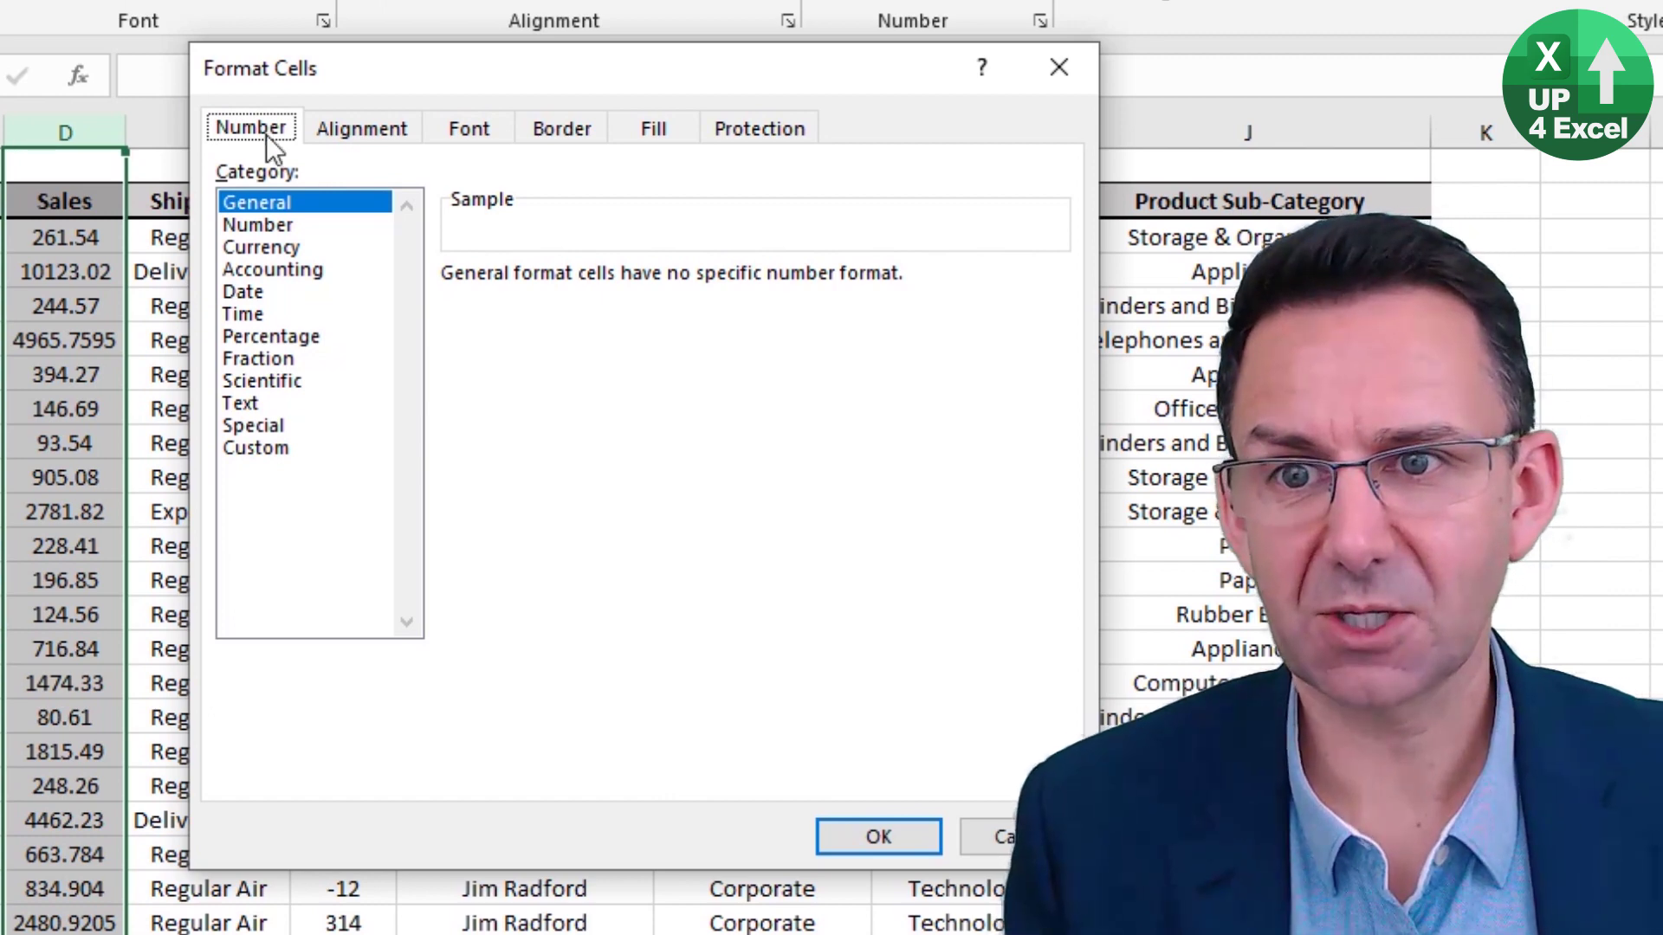
key(Right)
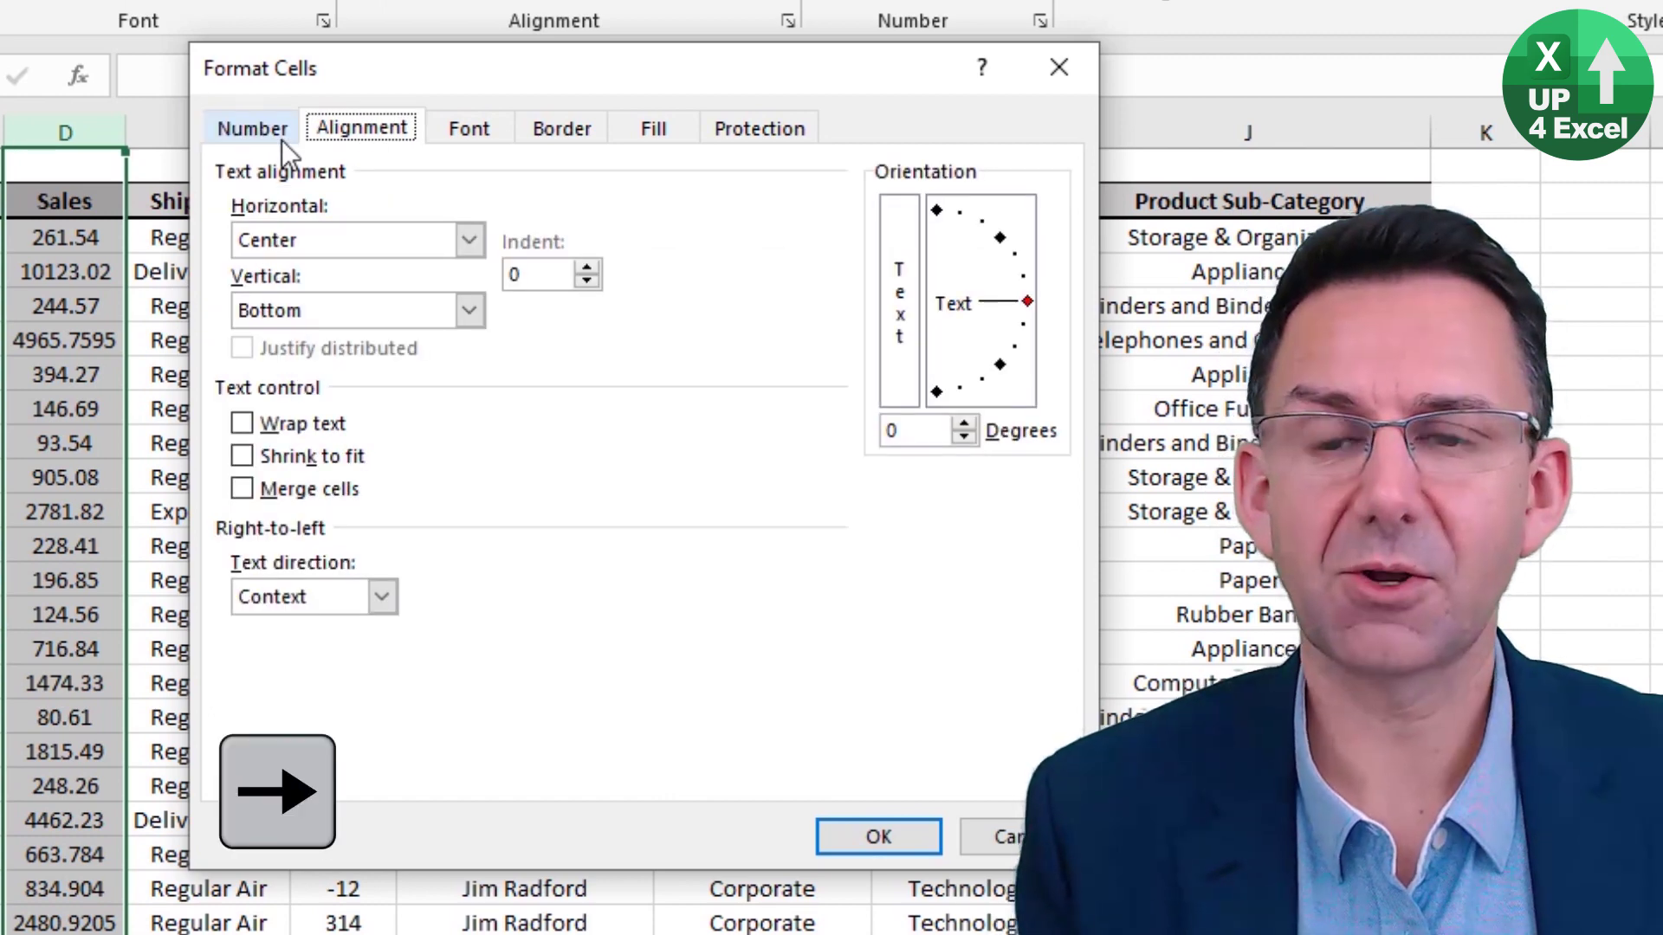
key(Right)
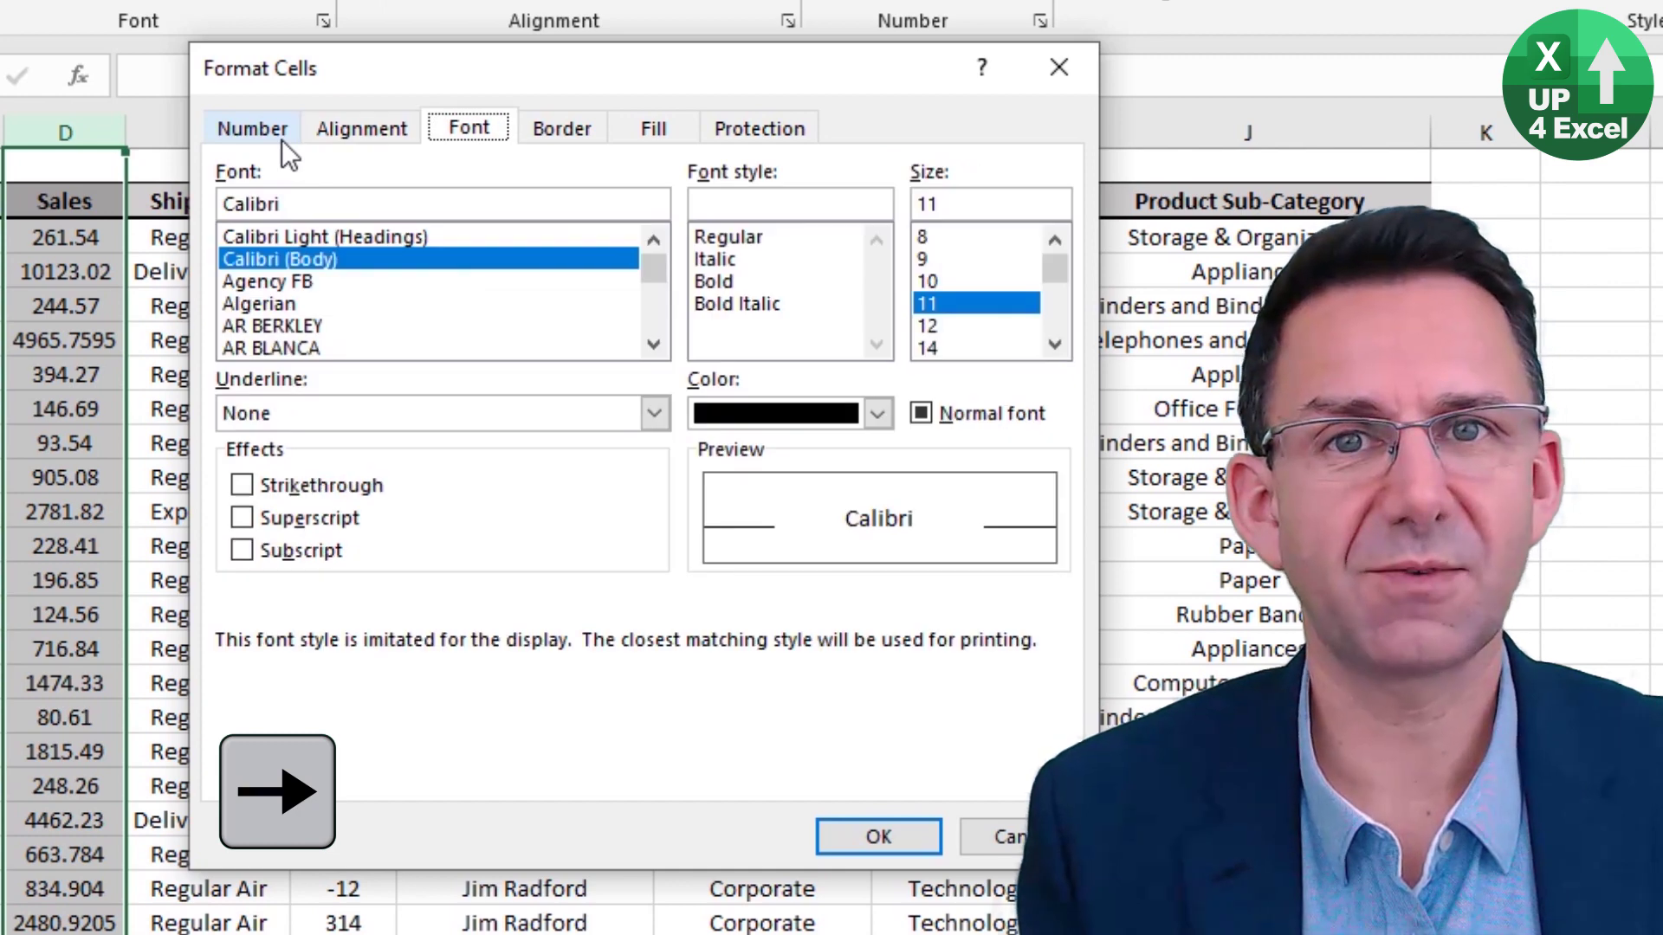
key(Right)
key(Left)
key(Left)
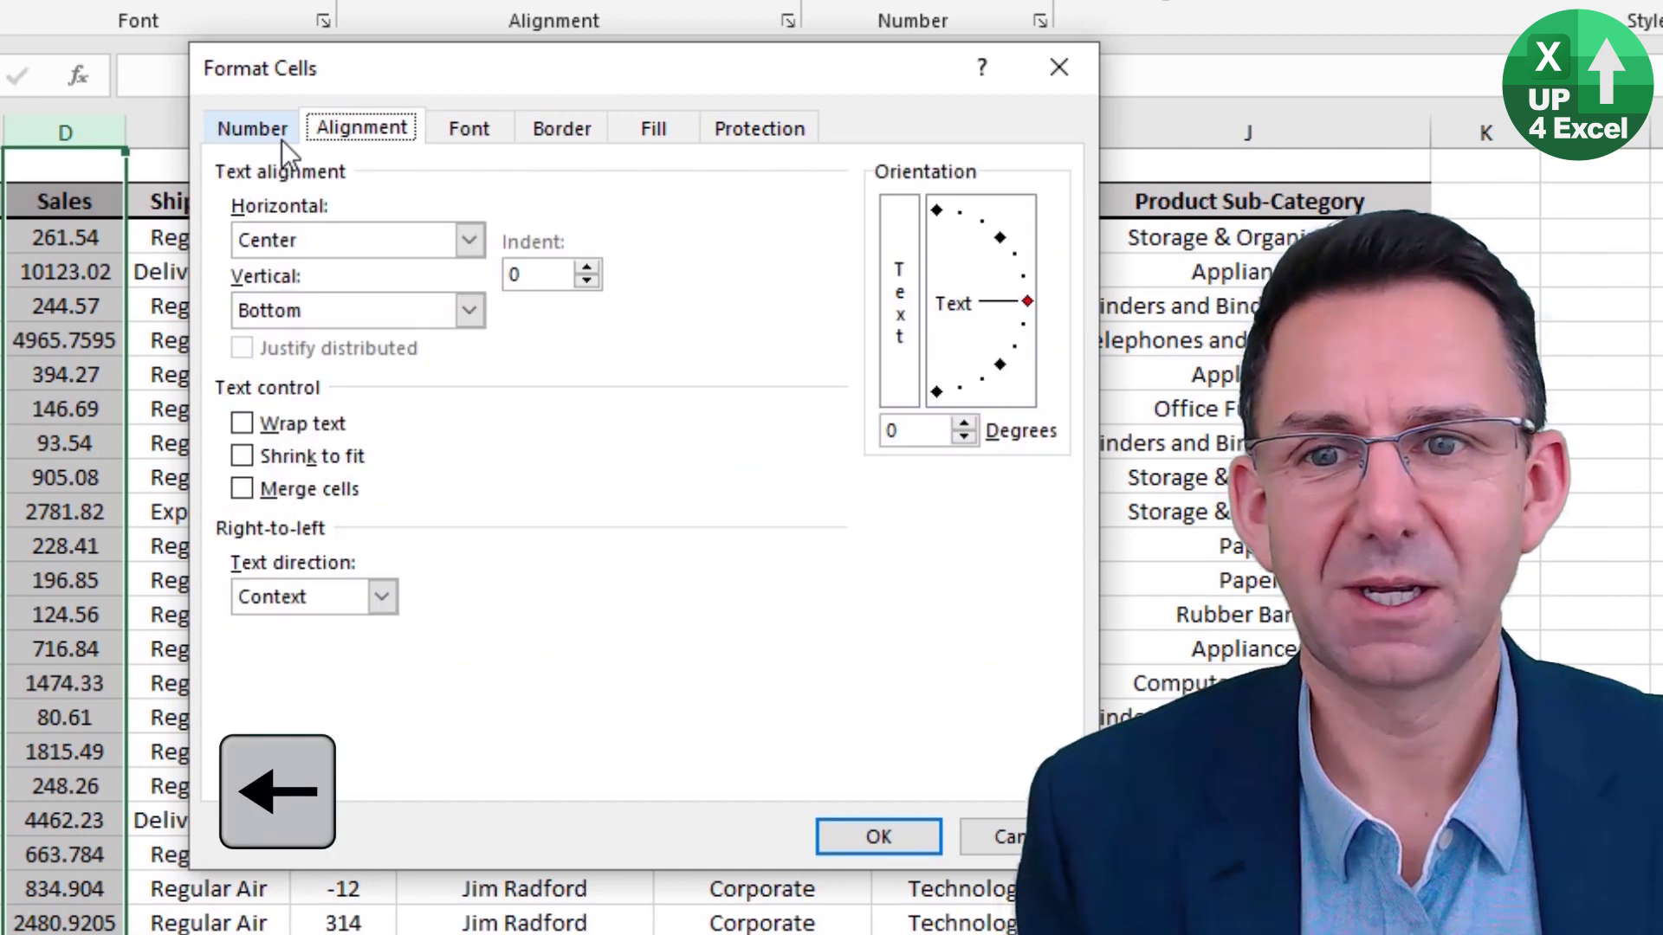
key(Left)
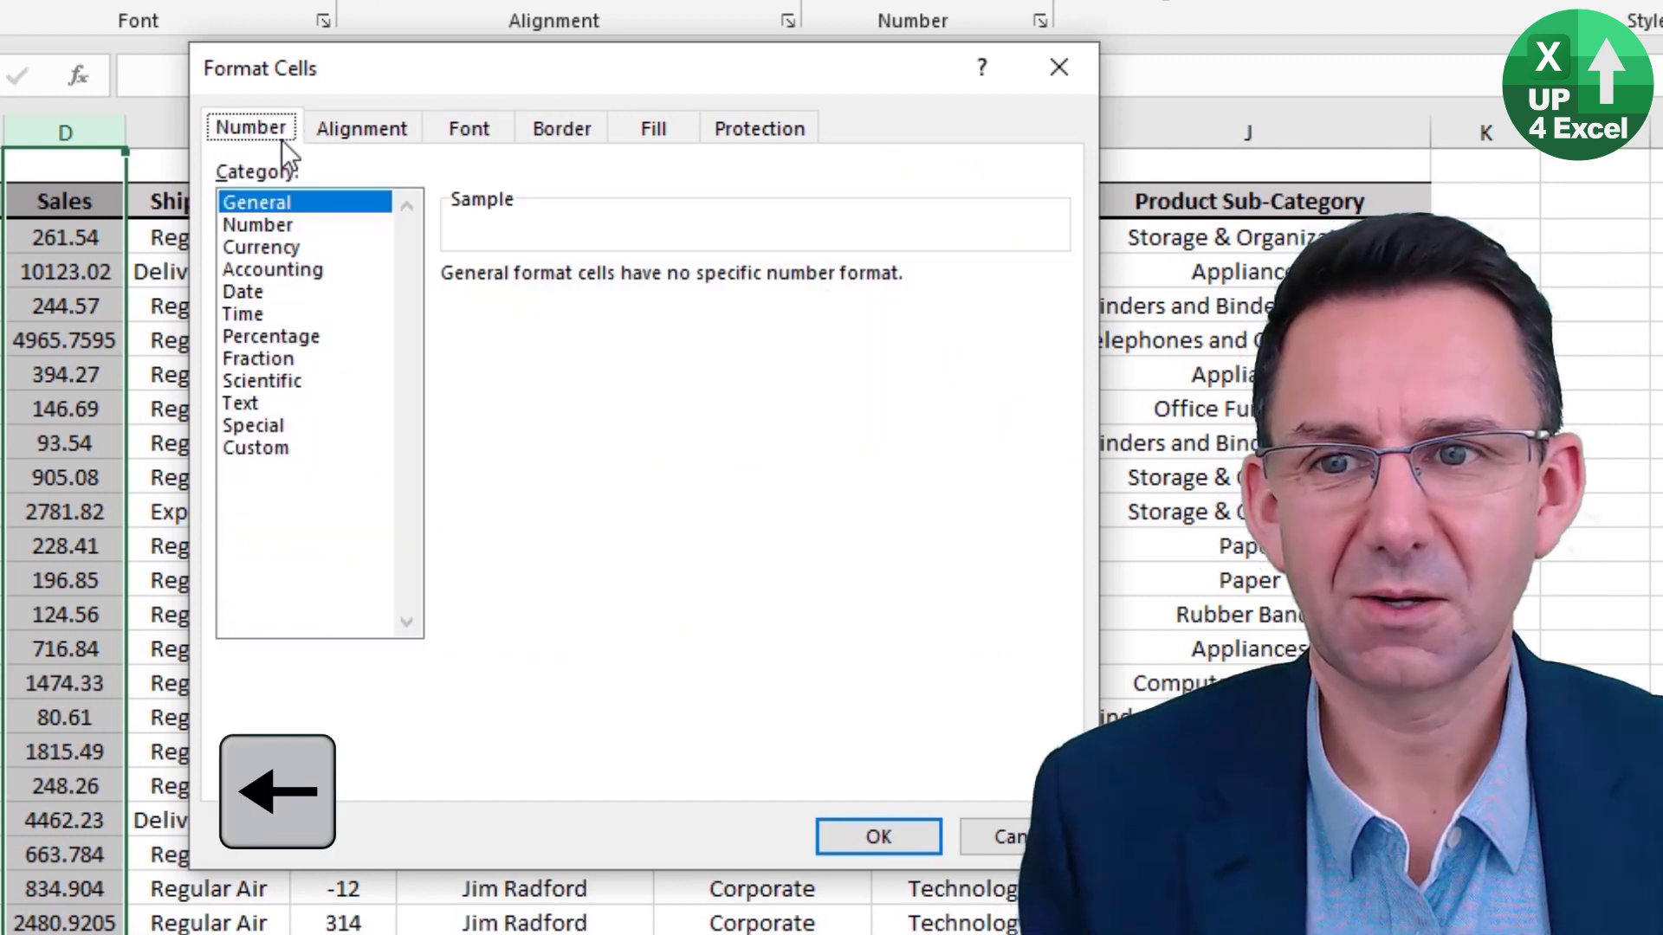
Format the Sales column as Number with 0 decimal places and the 1000 separator
key(Tab)
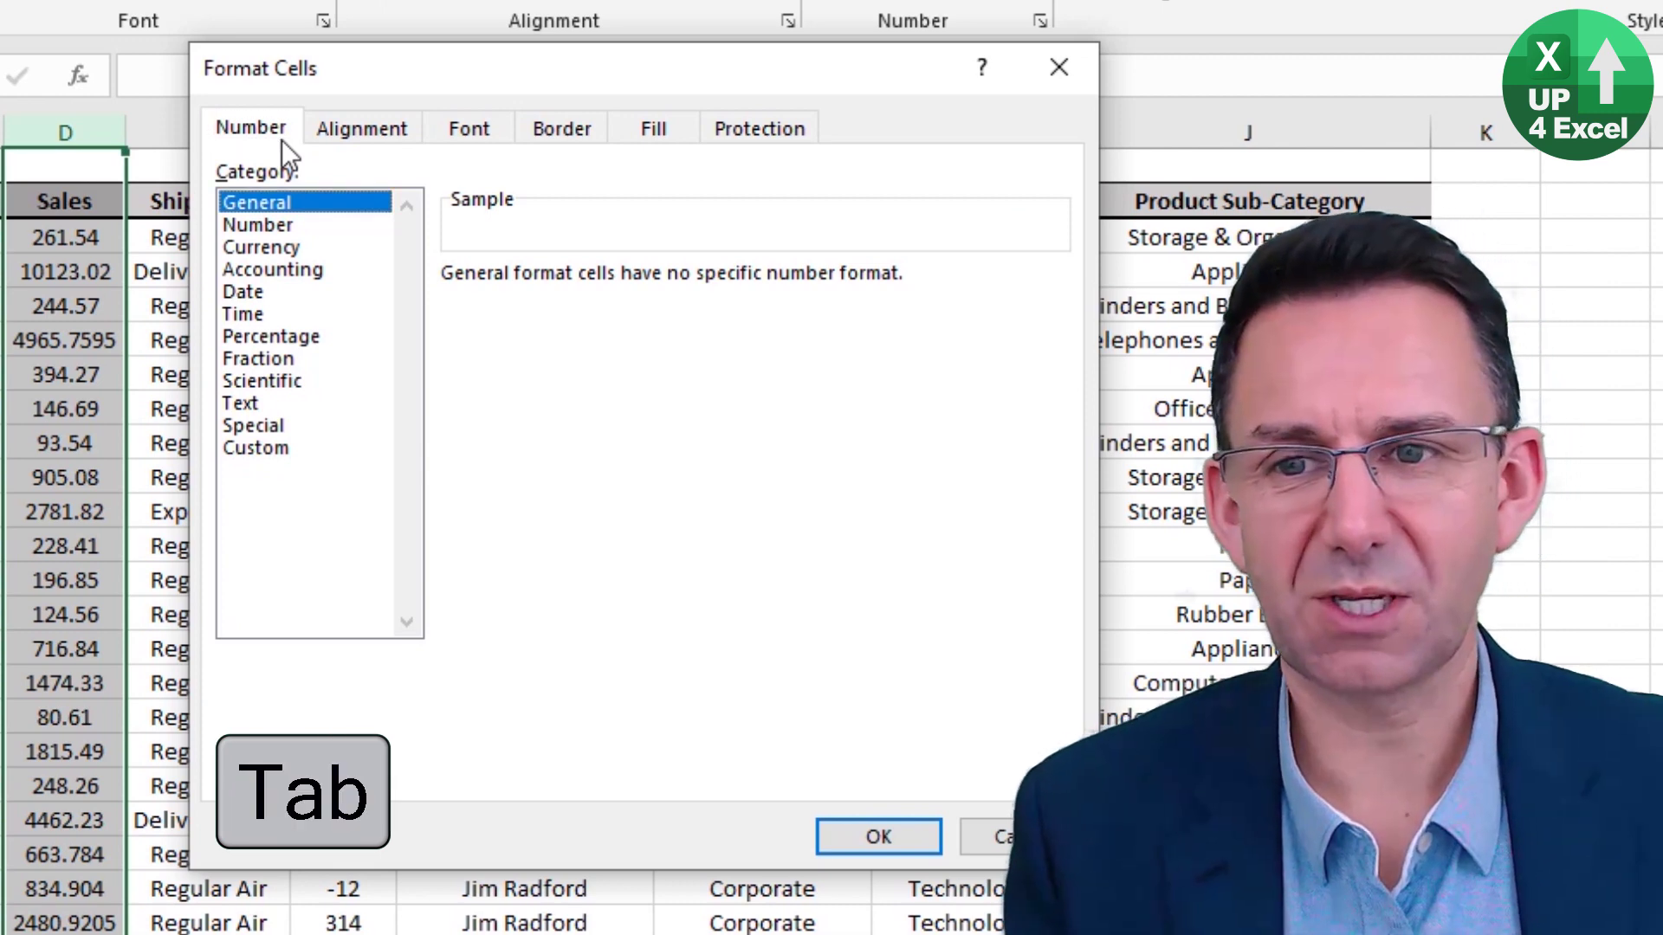
key(Down)
key(Down)
key(Down)
key(Up)
key(Up)
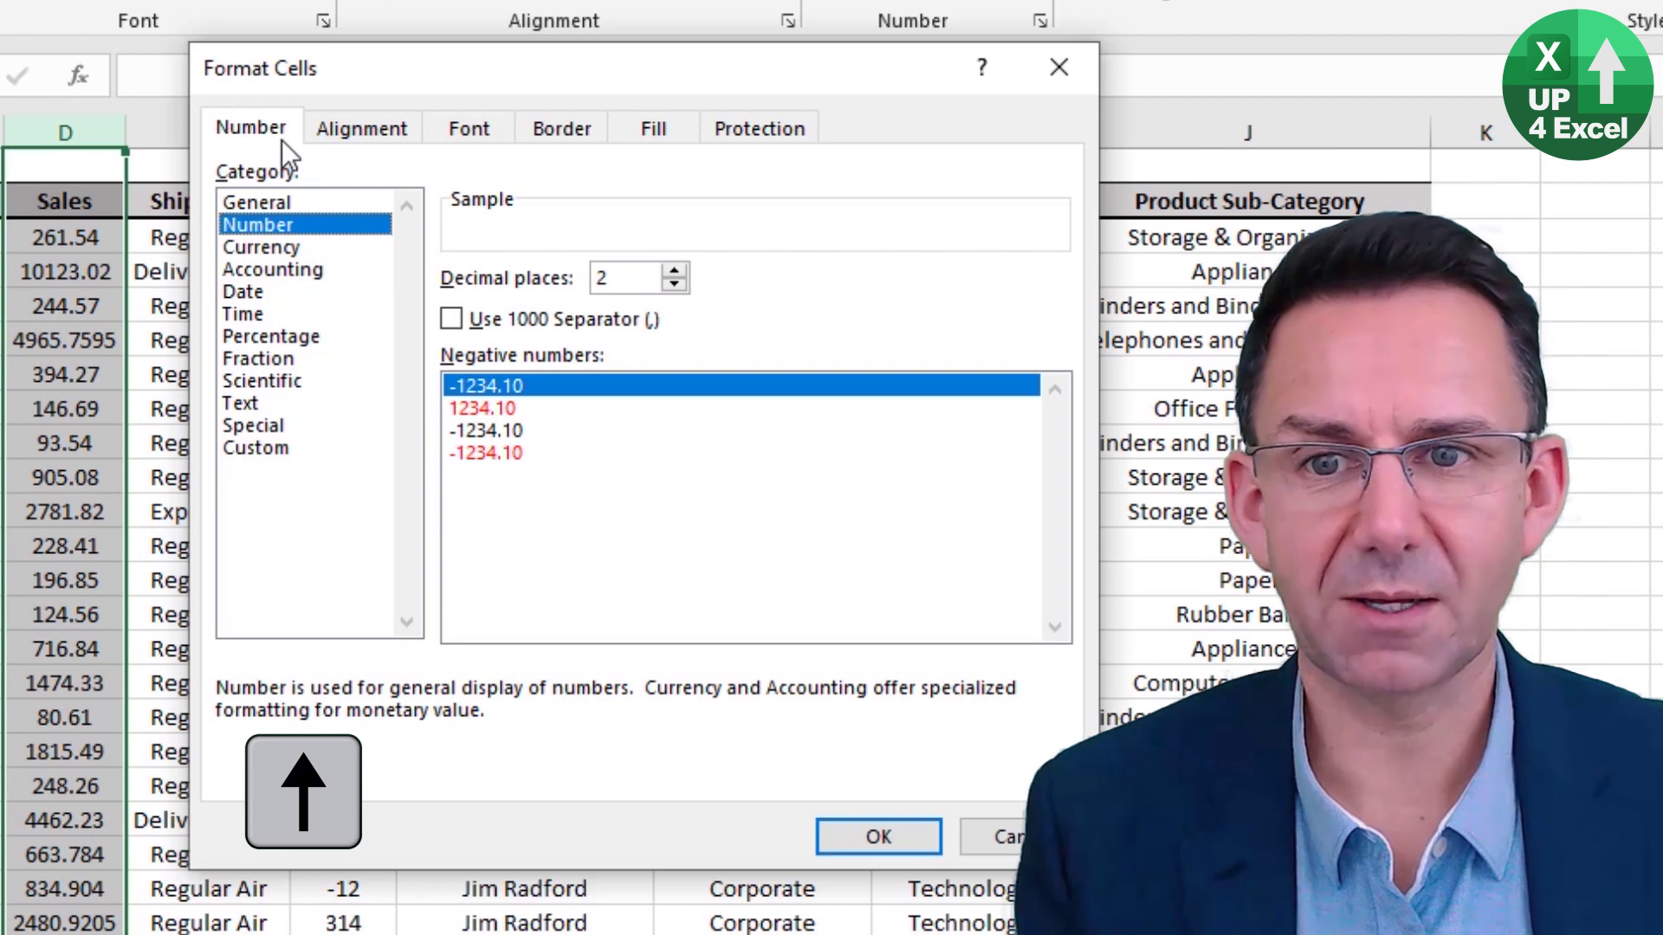
key(Tab)
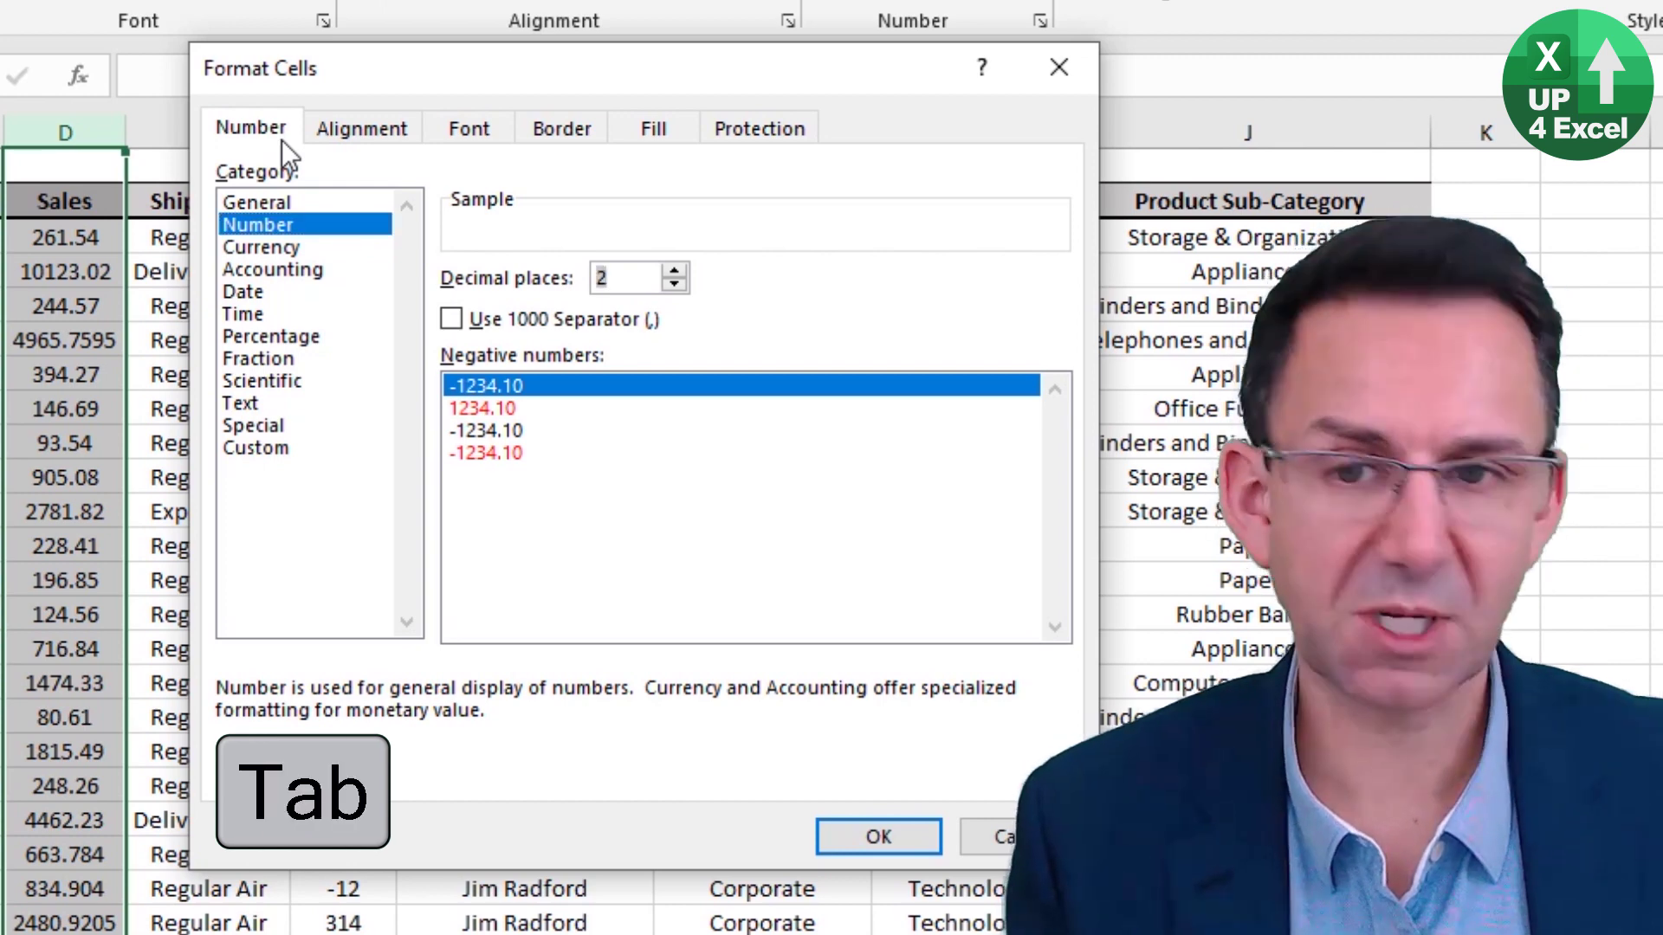
text(0)
key(Tab)
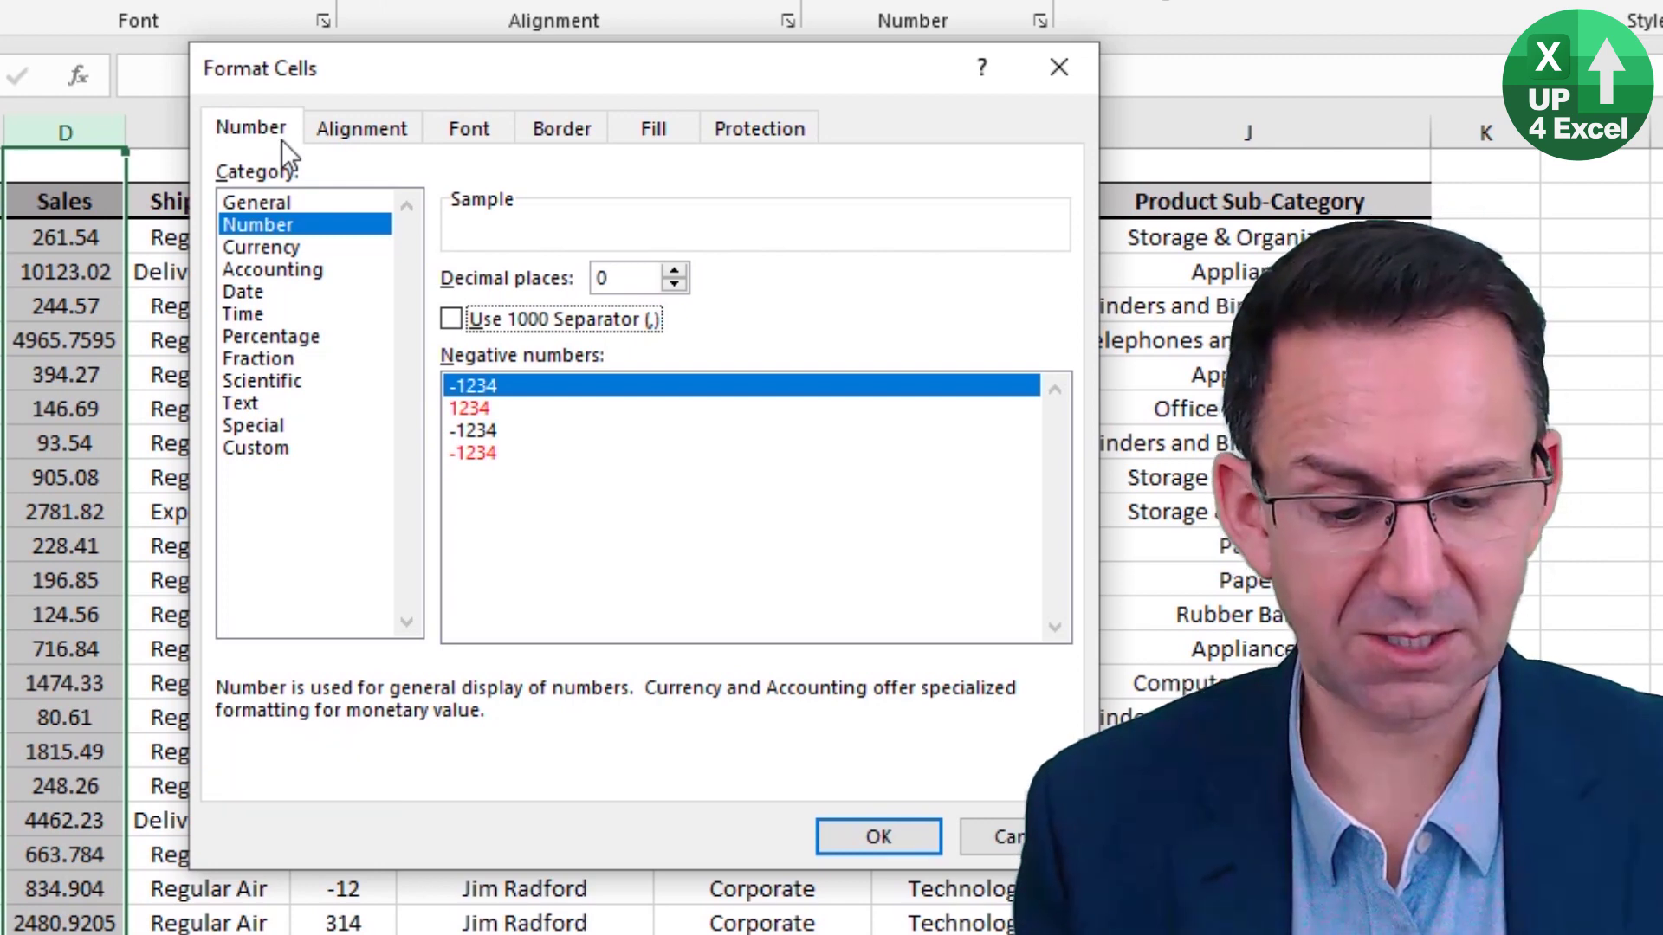
key(space)
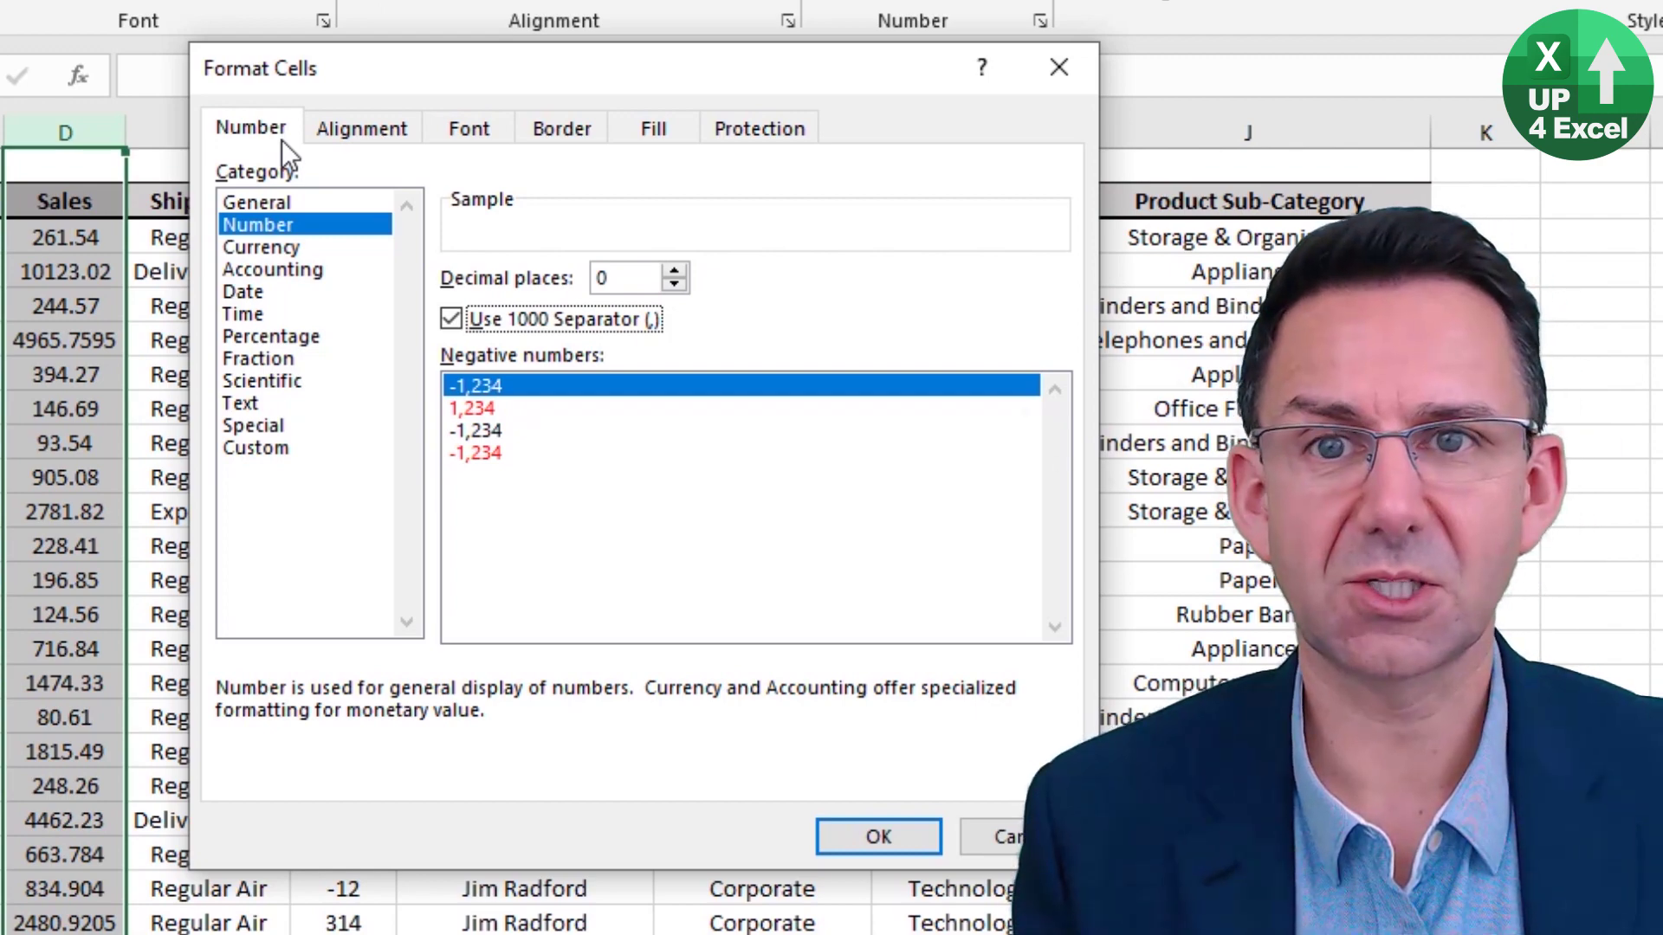
key(Return)
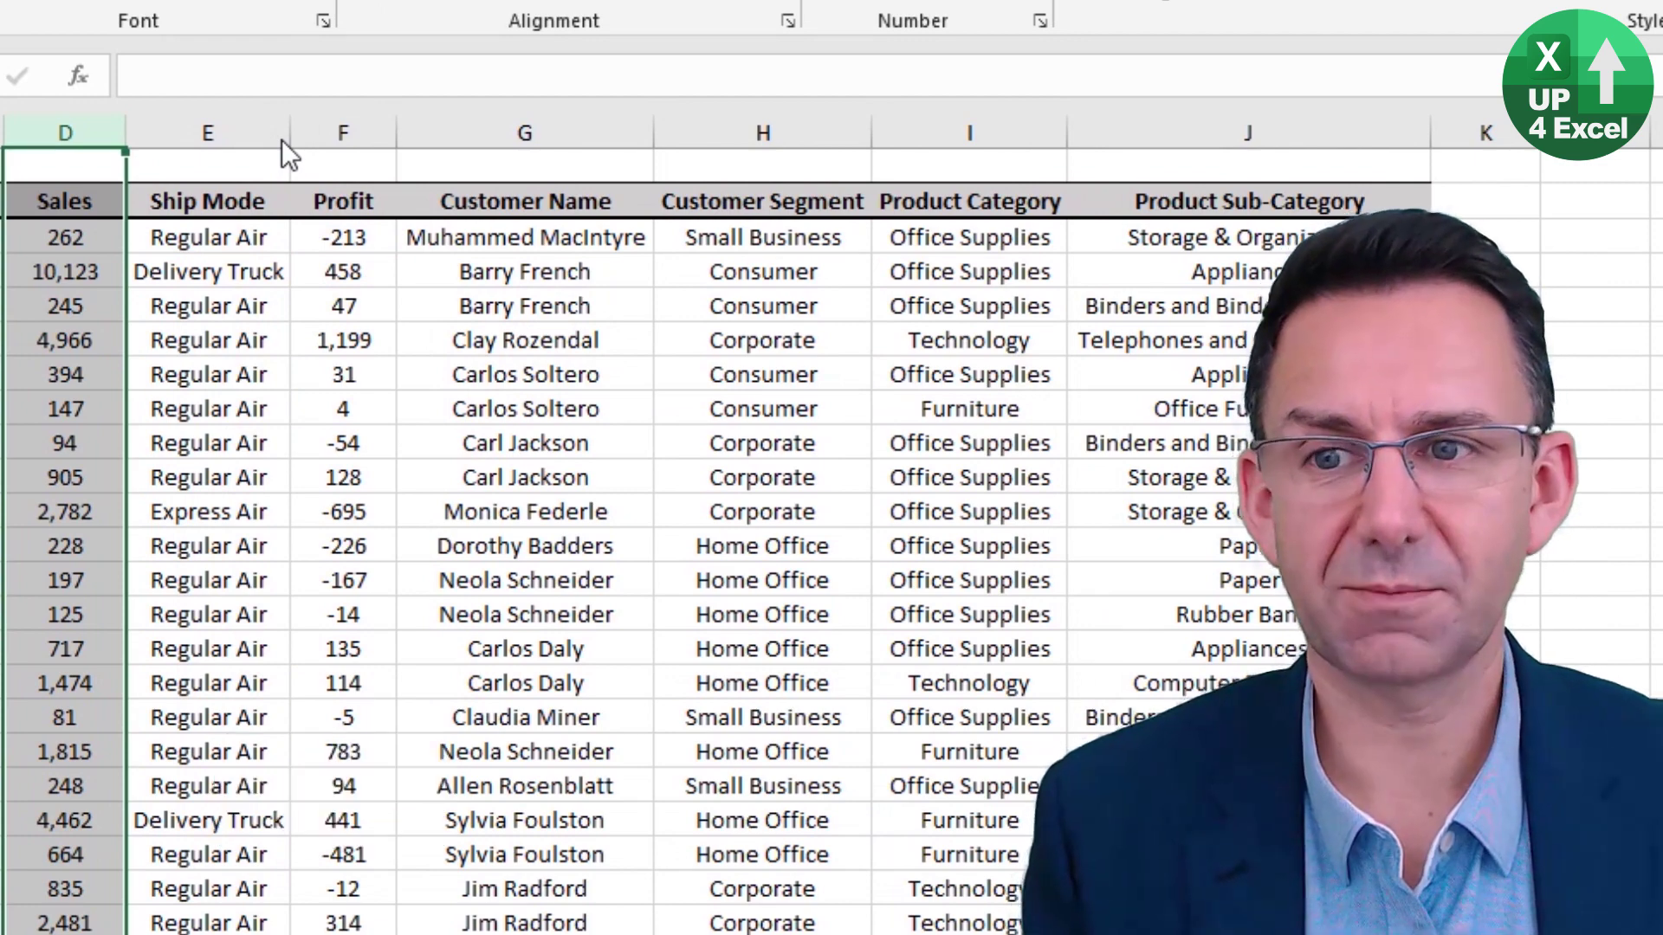
Reopen Format Cells for the Sales column and choose the Agency FB font
key(ctrl+1)
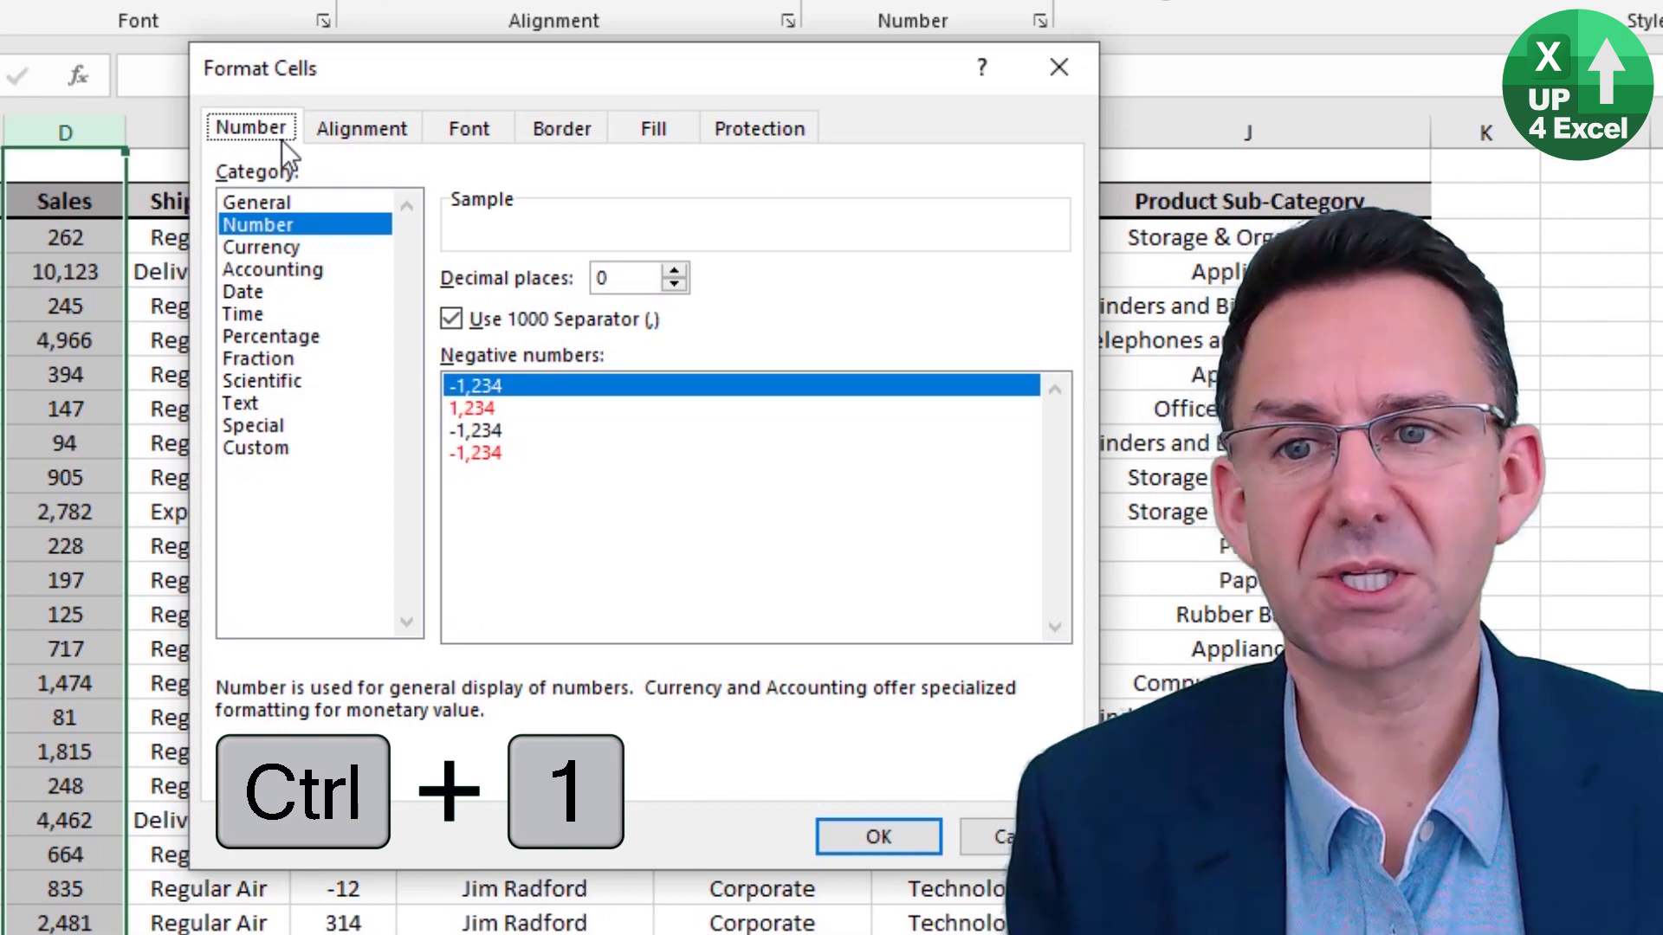
key(Right)
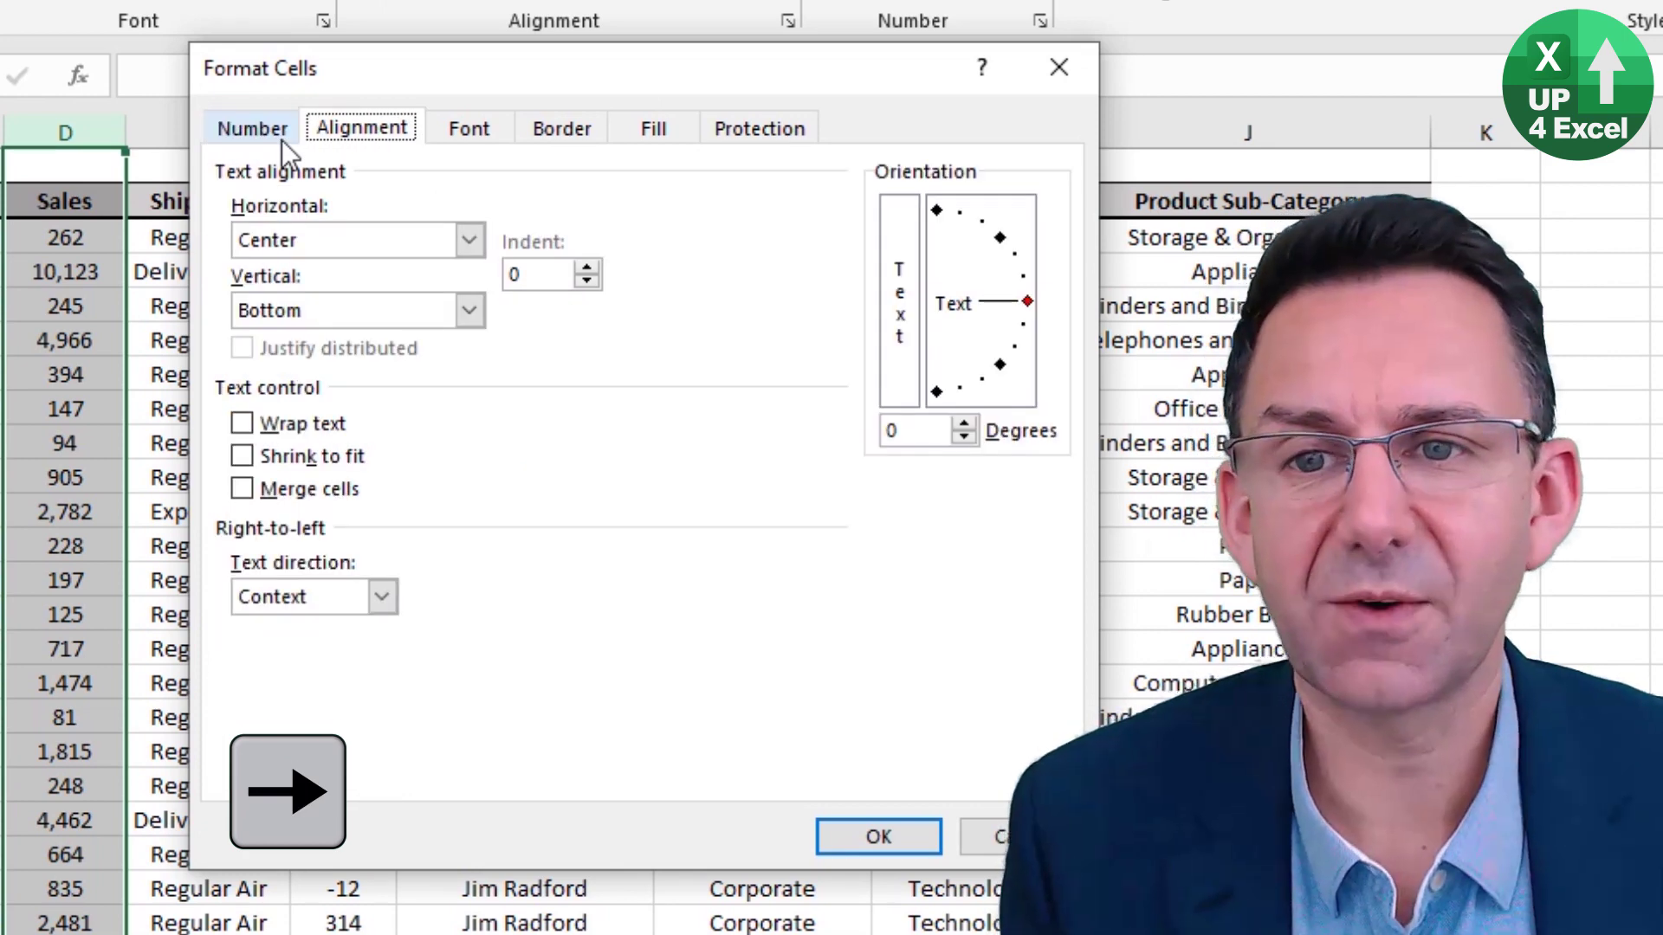
key(Right)
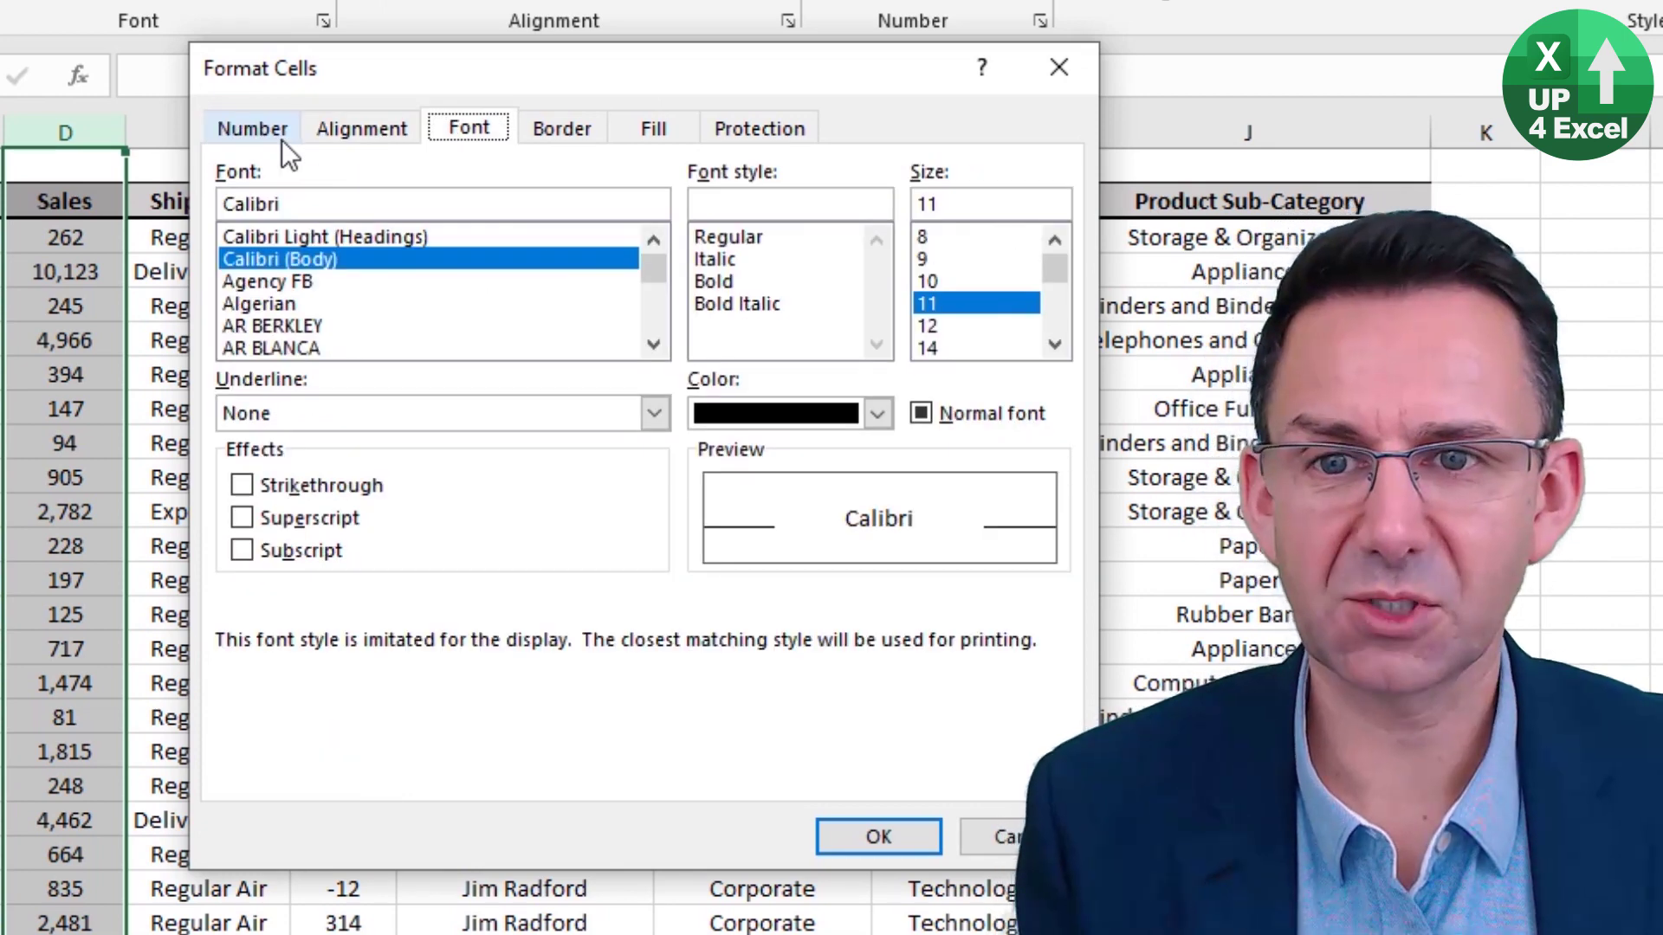
key(Tab)
key(Down)
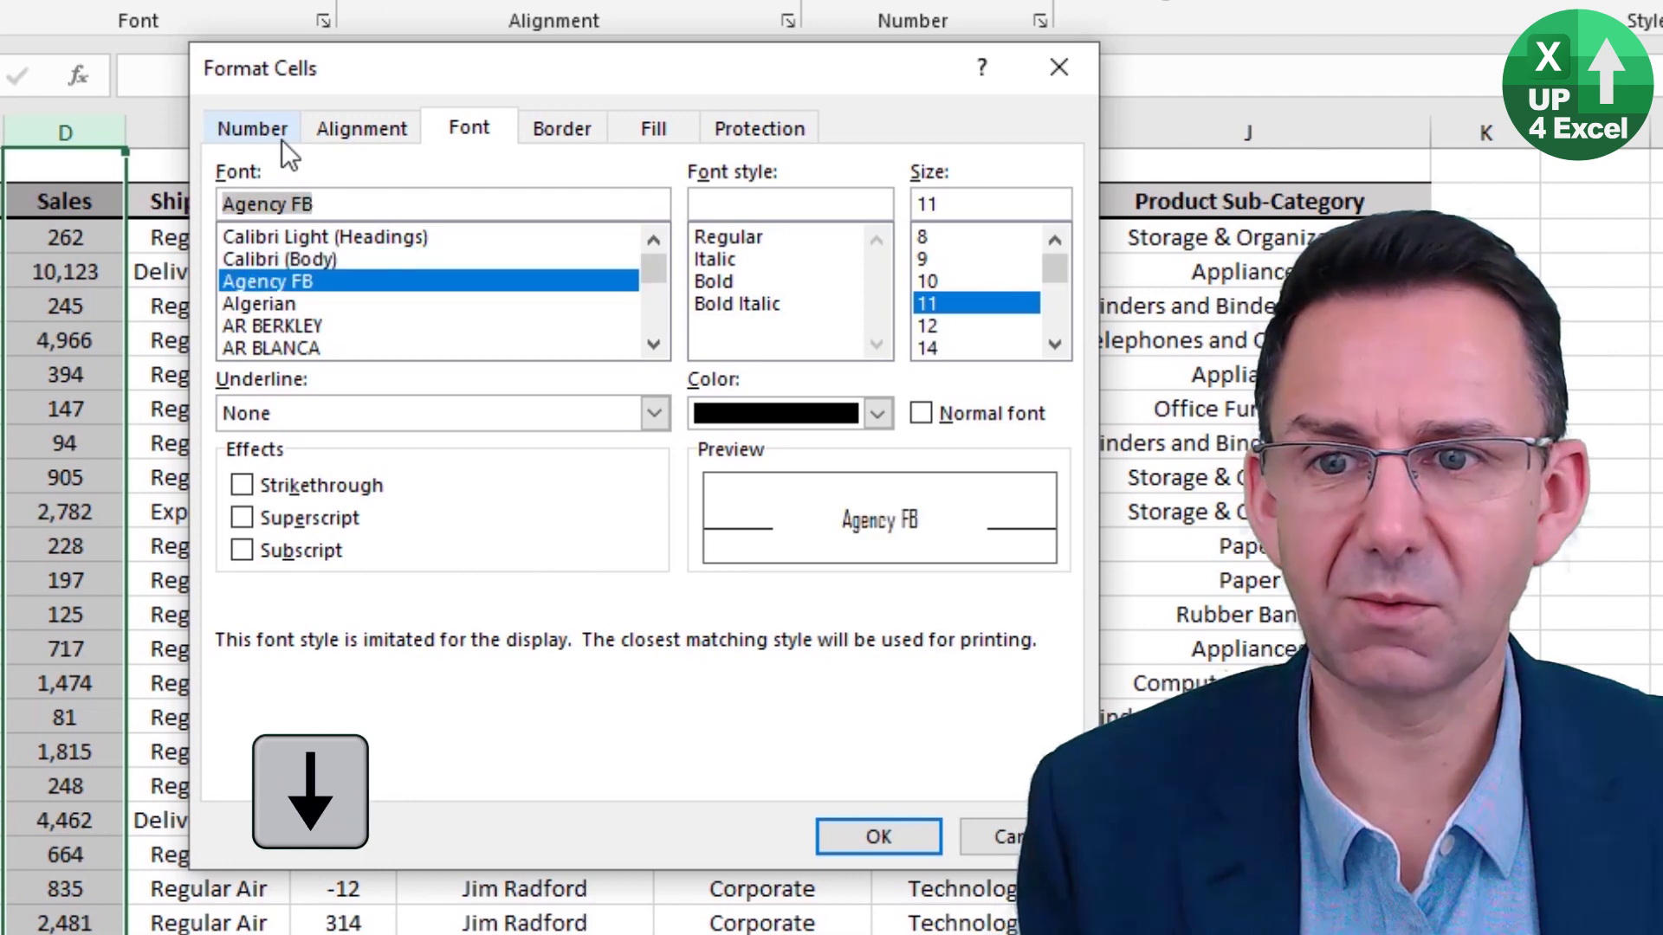
Set the Sales column's font color to the standard green and apply the font formatting
key(Tab)
key(Tab)
key(Tab)
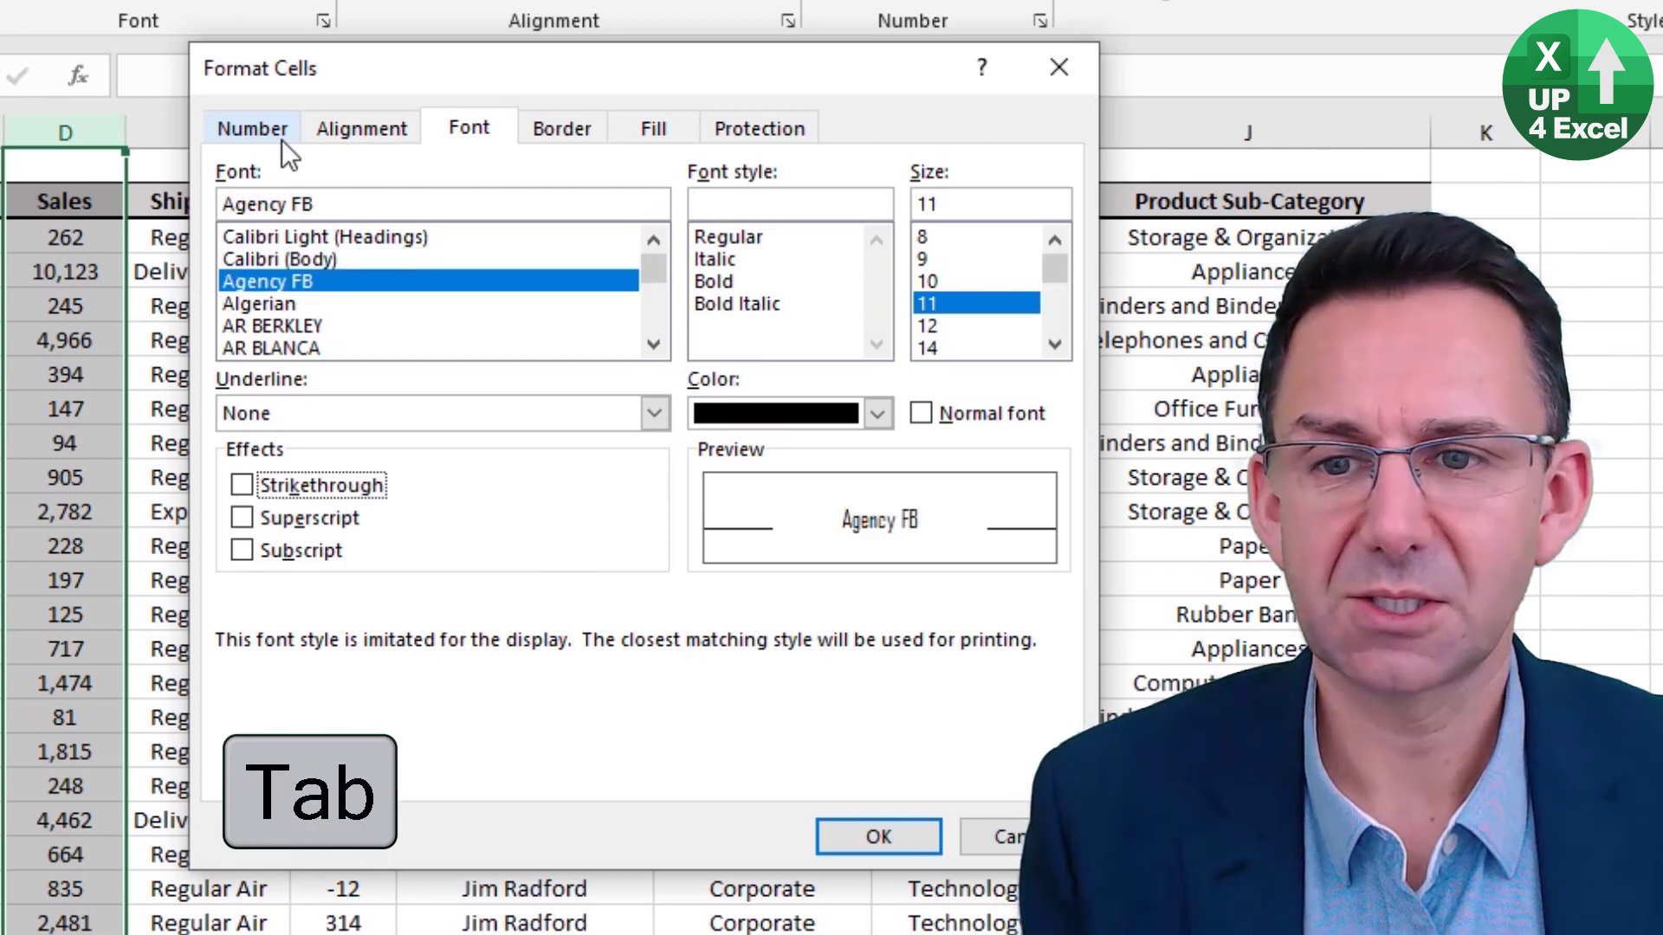
key(Tab)
key(Tab)
key(Tab)
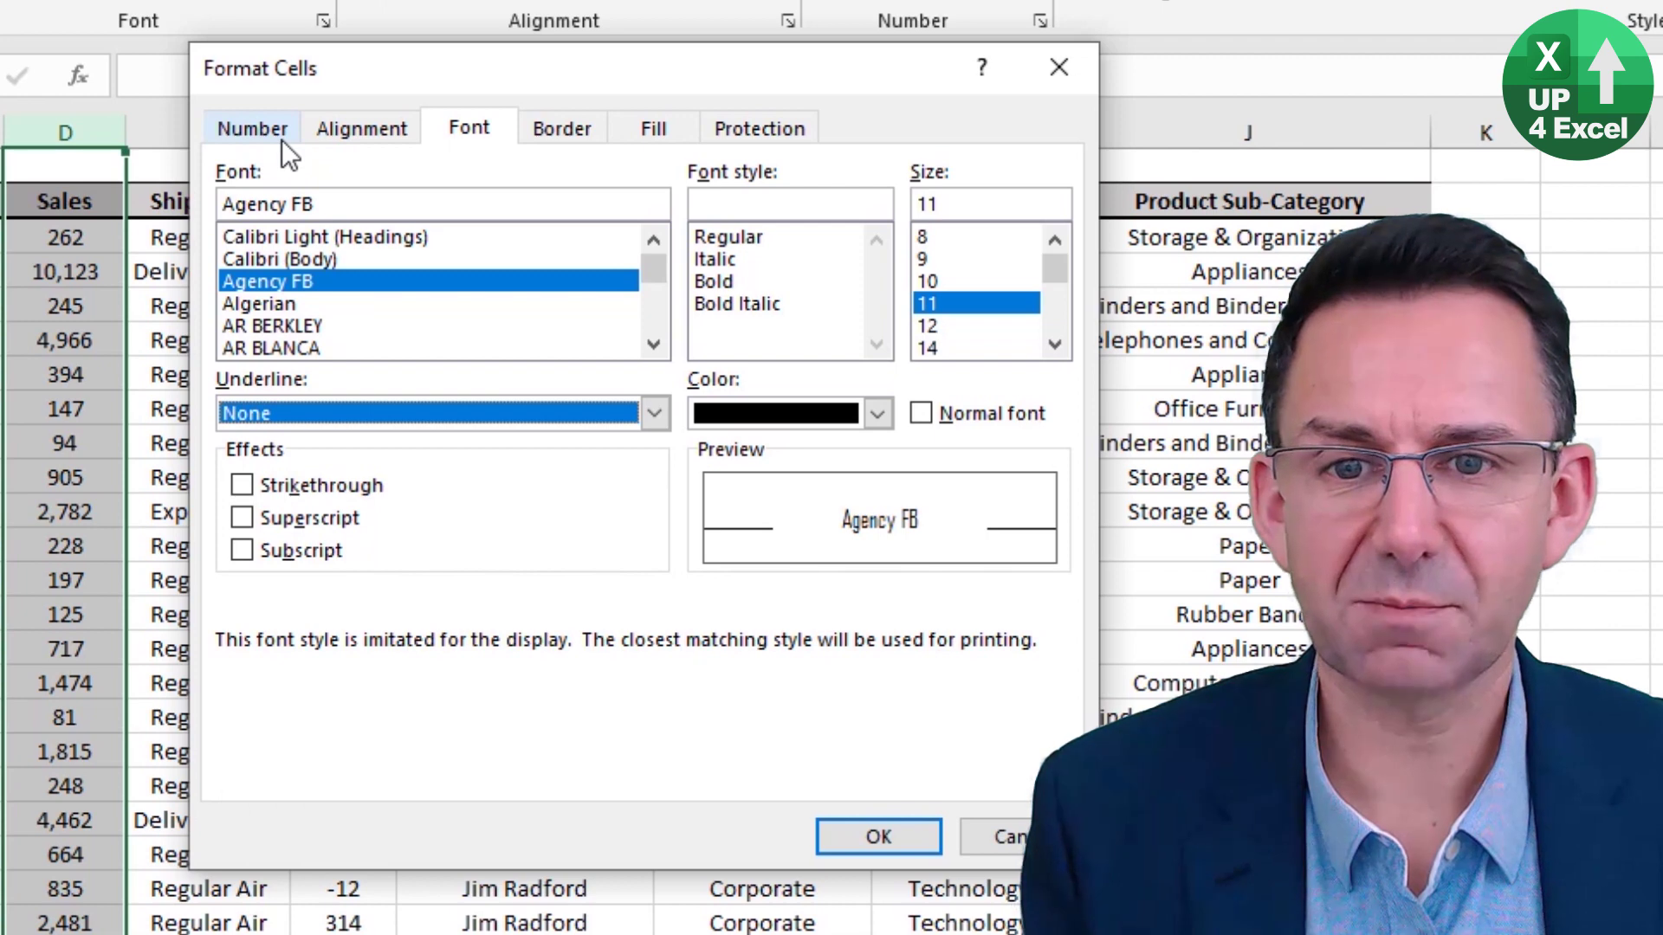
key(Tab)
key(Down)
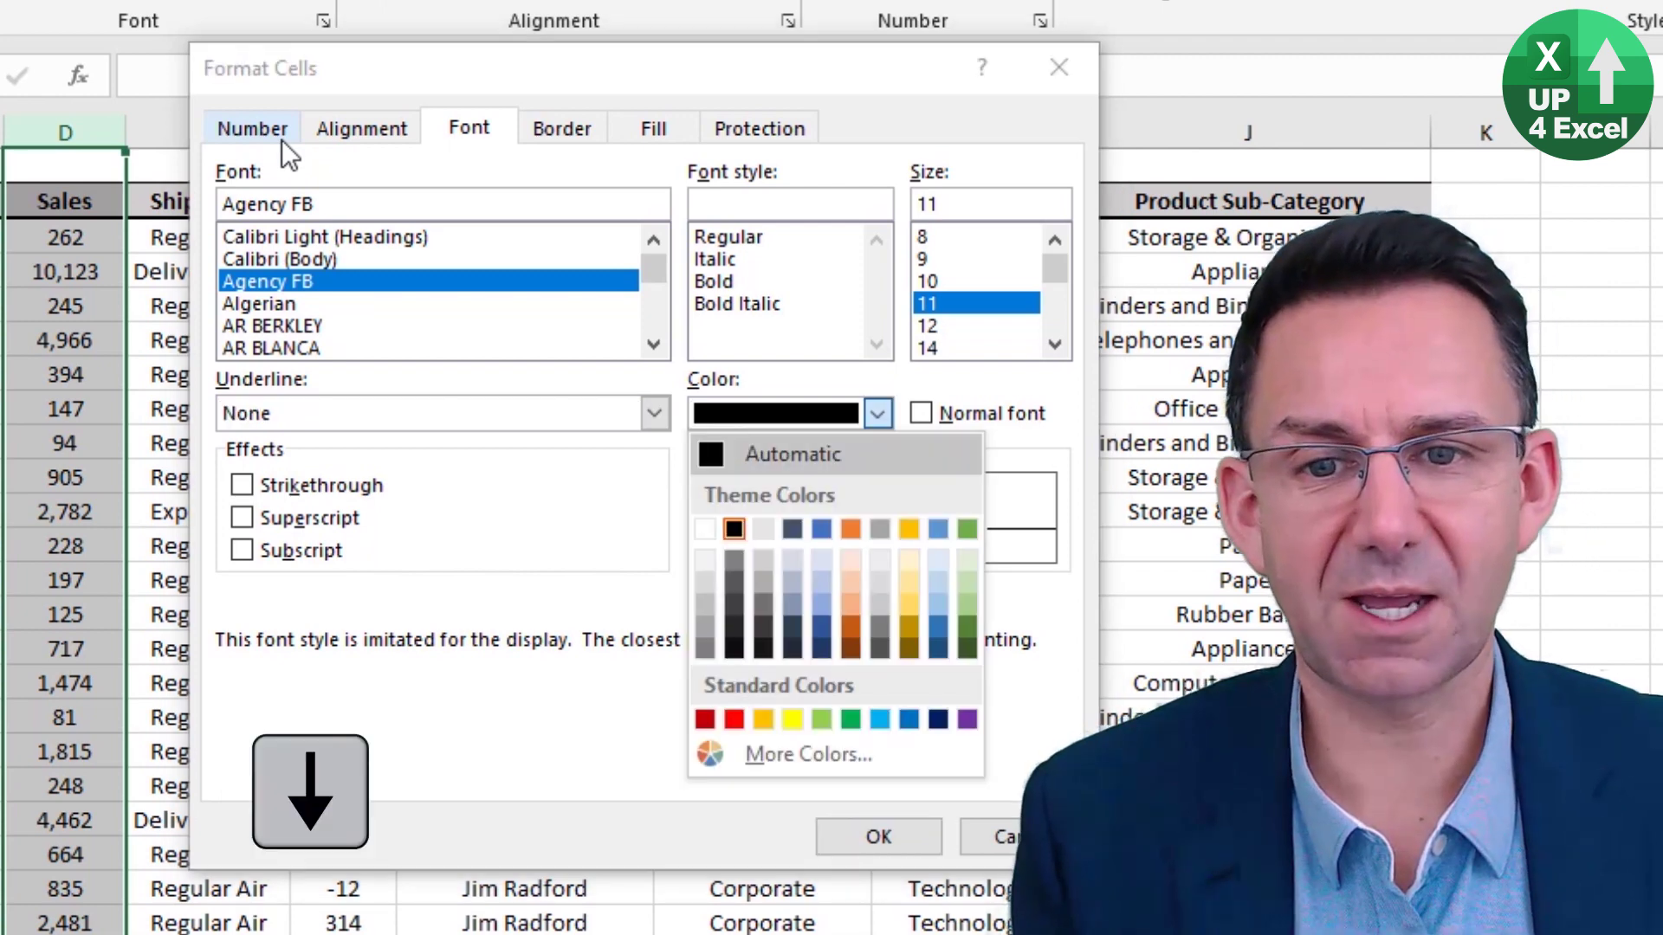
key(Down)
key(Down)
key(Down)
key(Down)
key(Right)
key(Right)
key(Right)
key(Right)
key(Right)
key(Right)
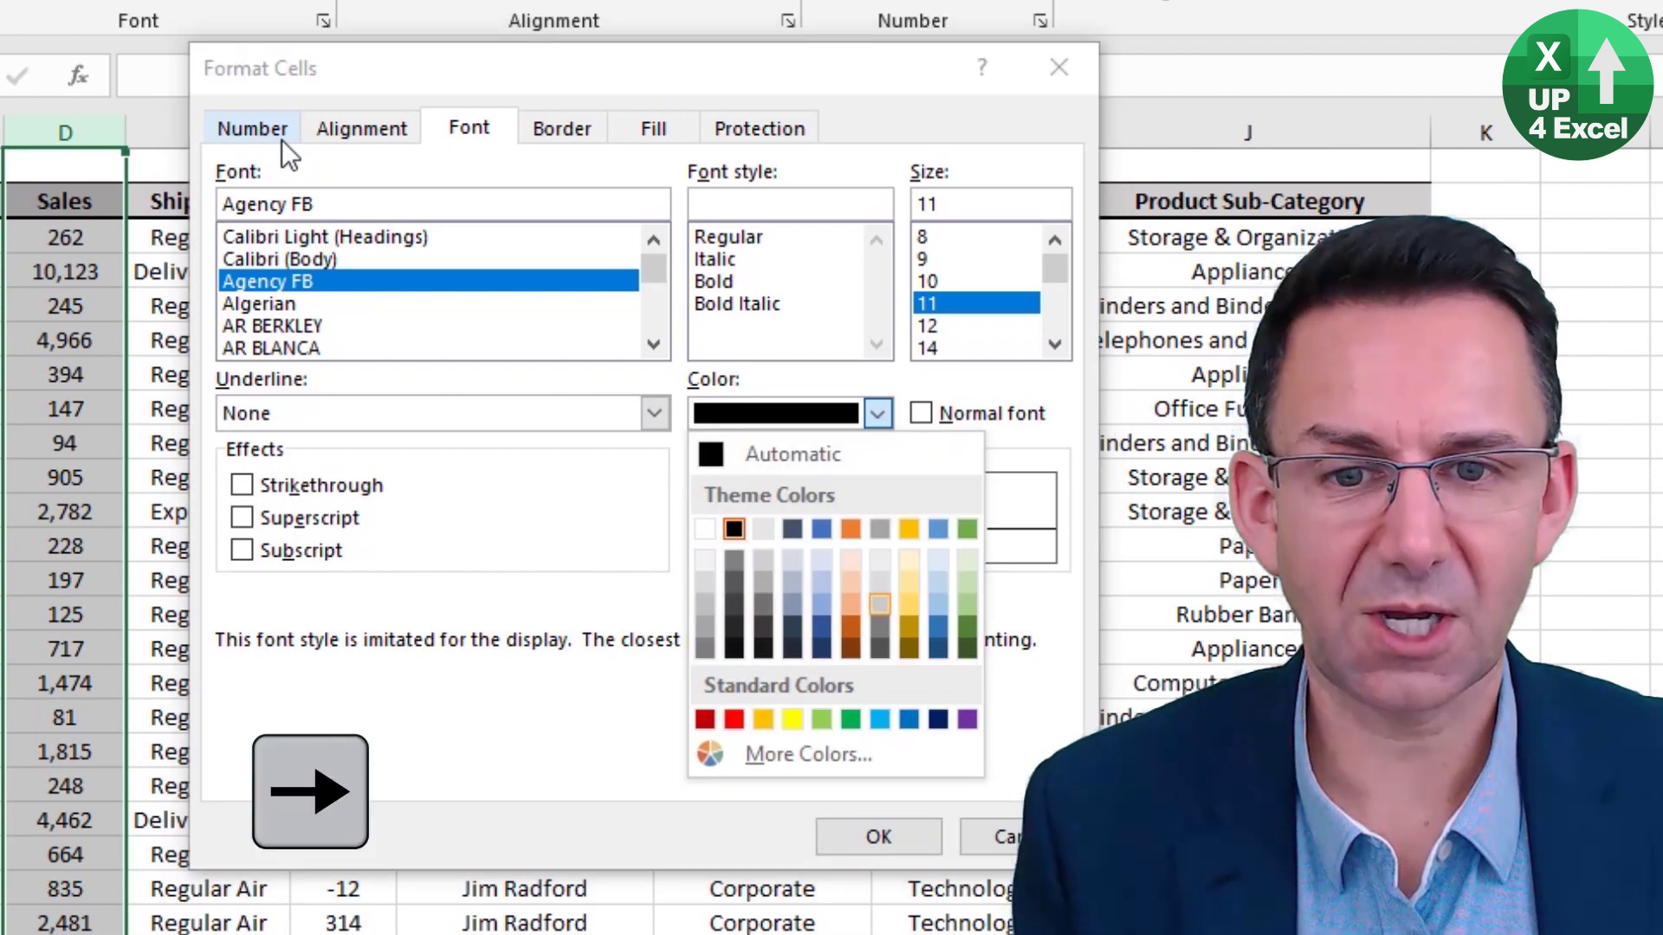
key(Right)
key(Right)
key(Up)
key(Up)
key(Up)
key(Up)
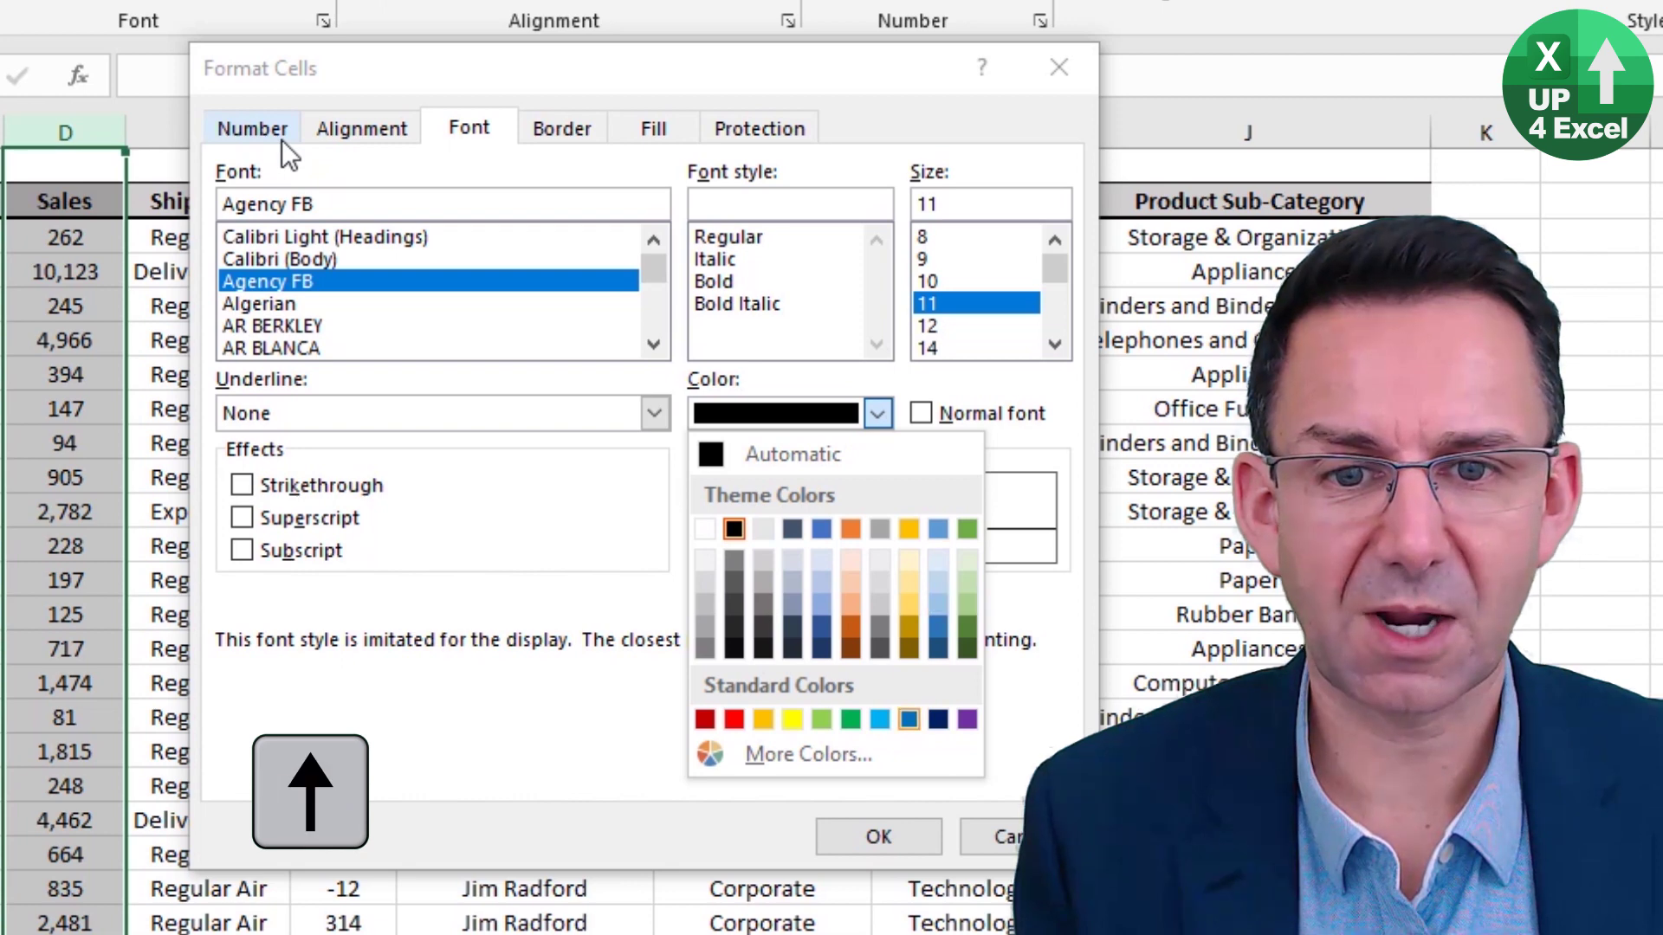
key(Right)
key(Left)
key(Left)
key(Left)
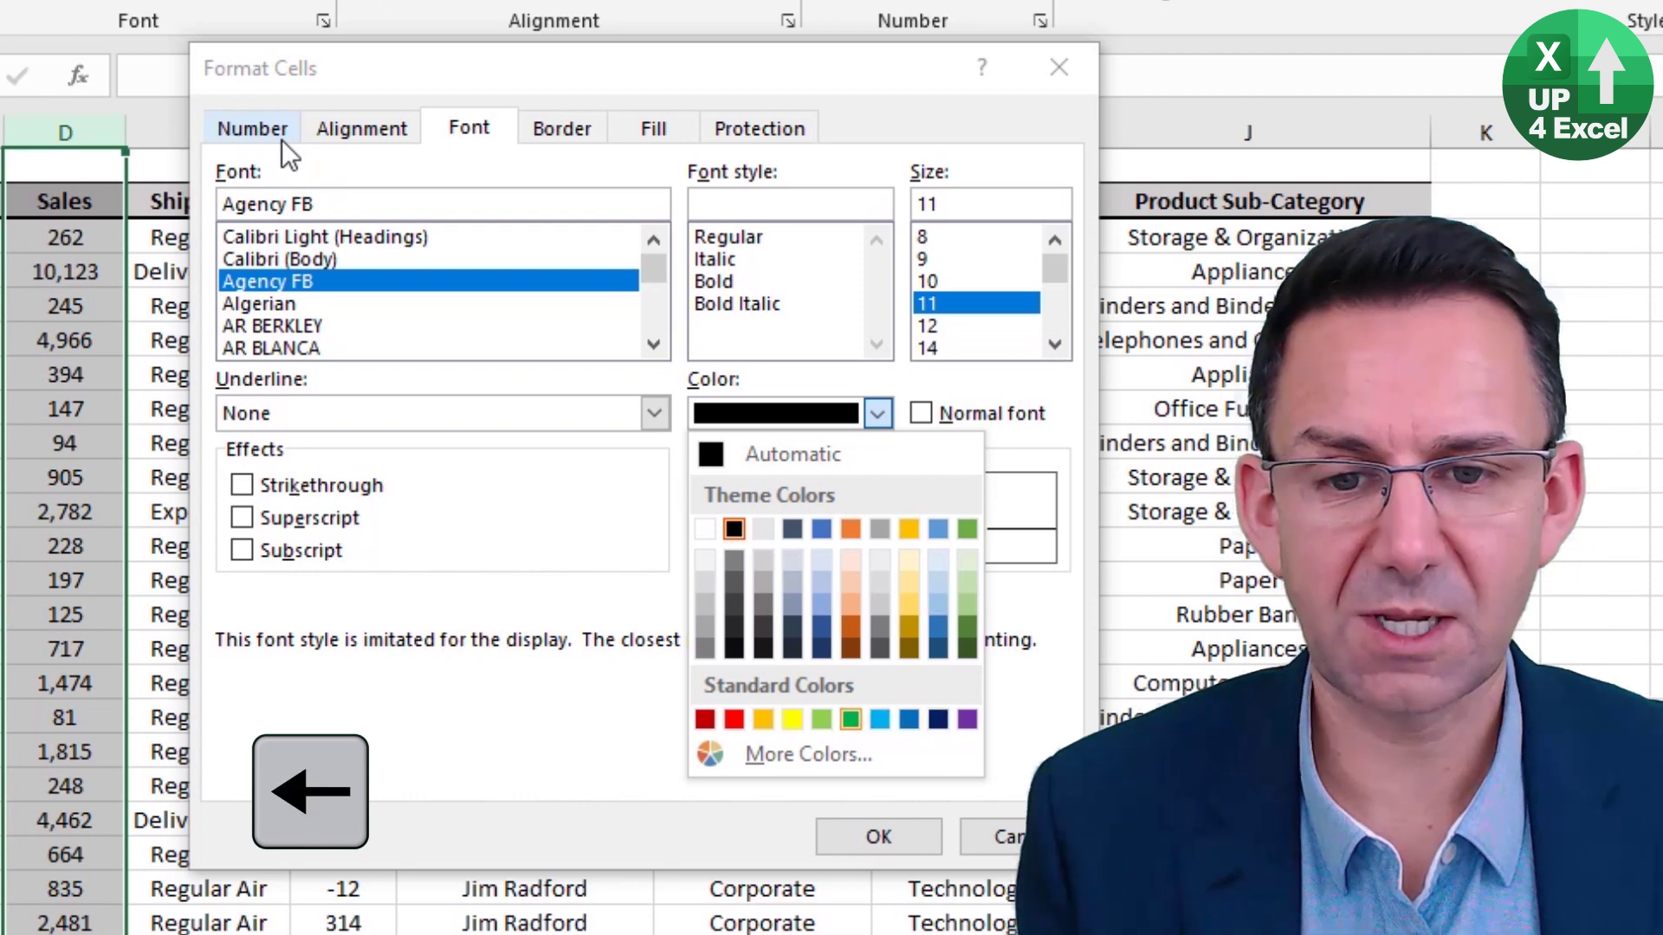
key(Return)
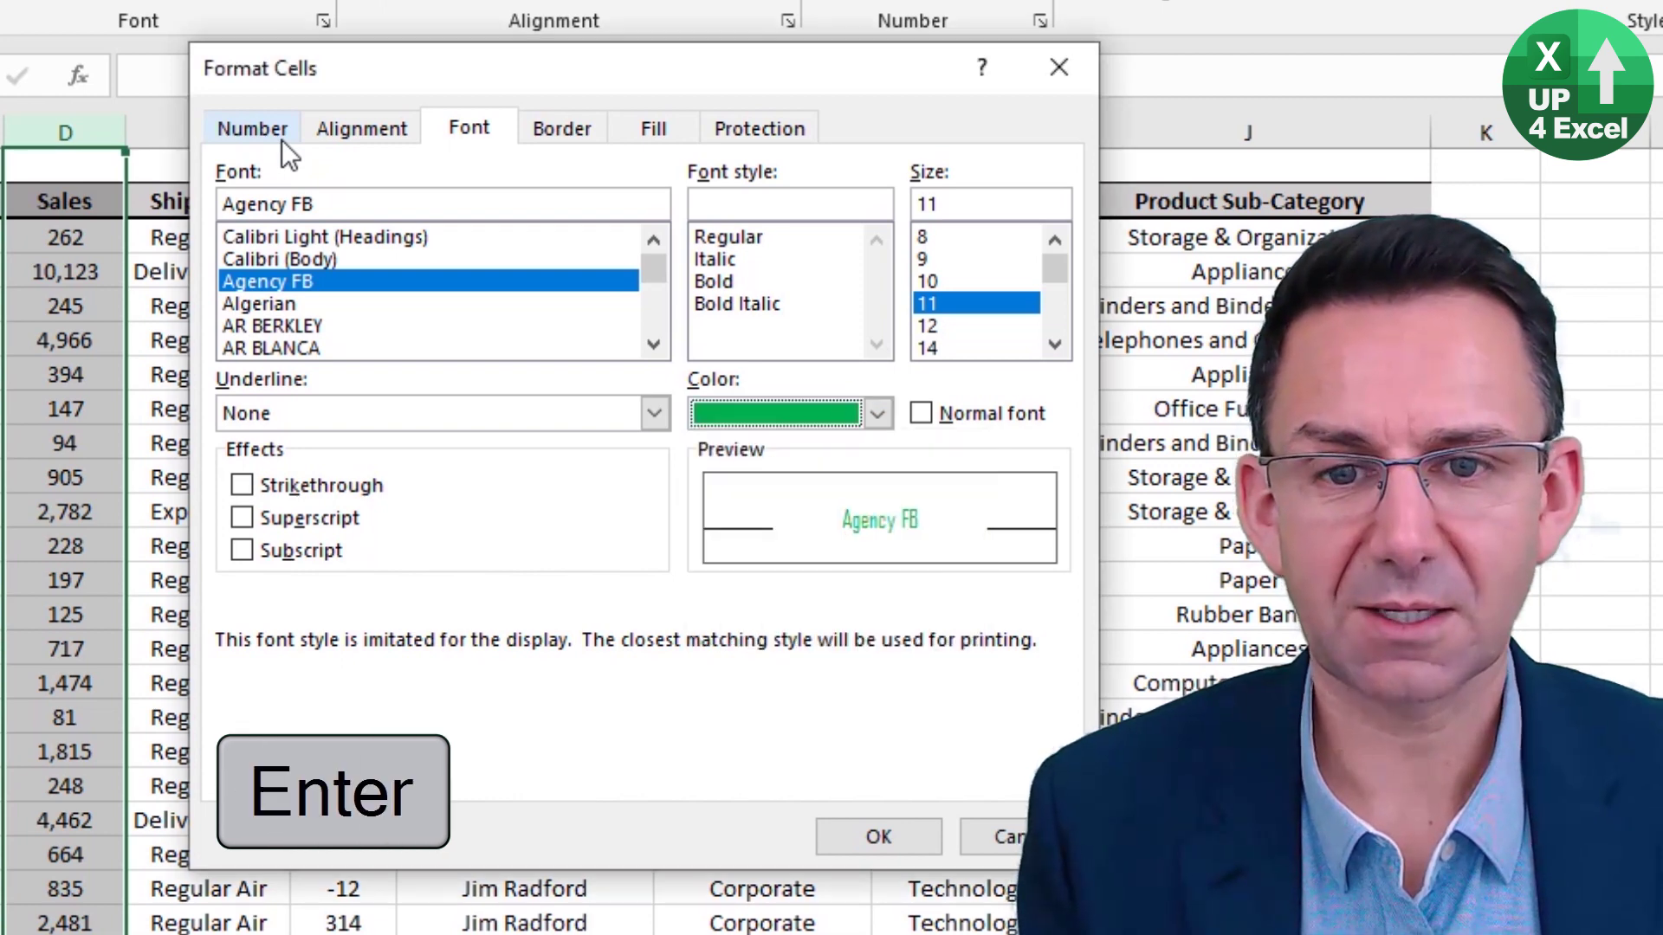
key(Tab)
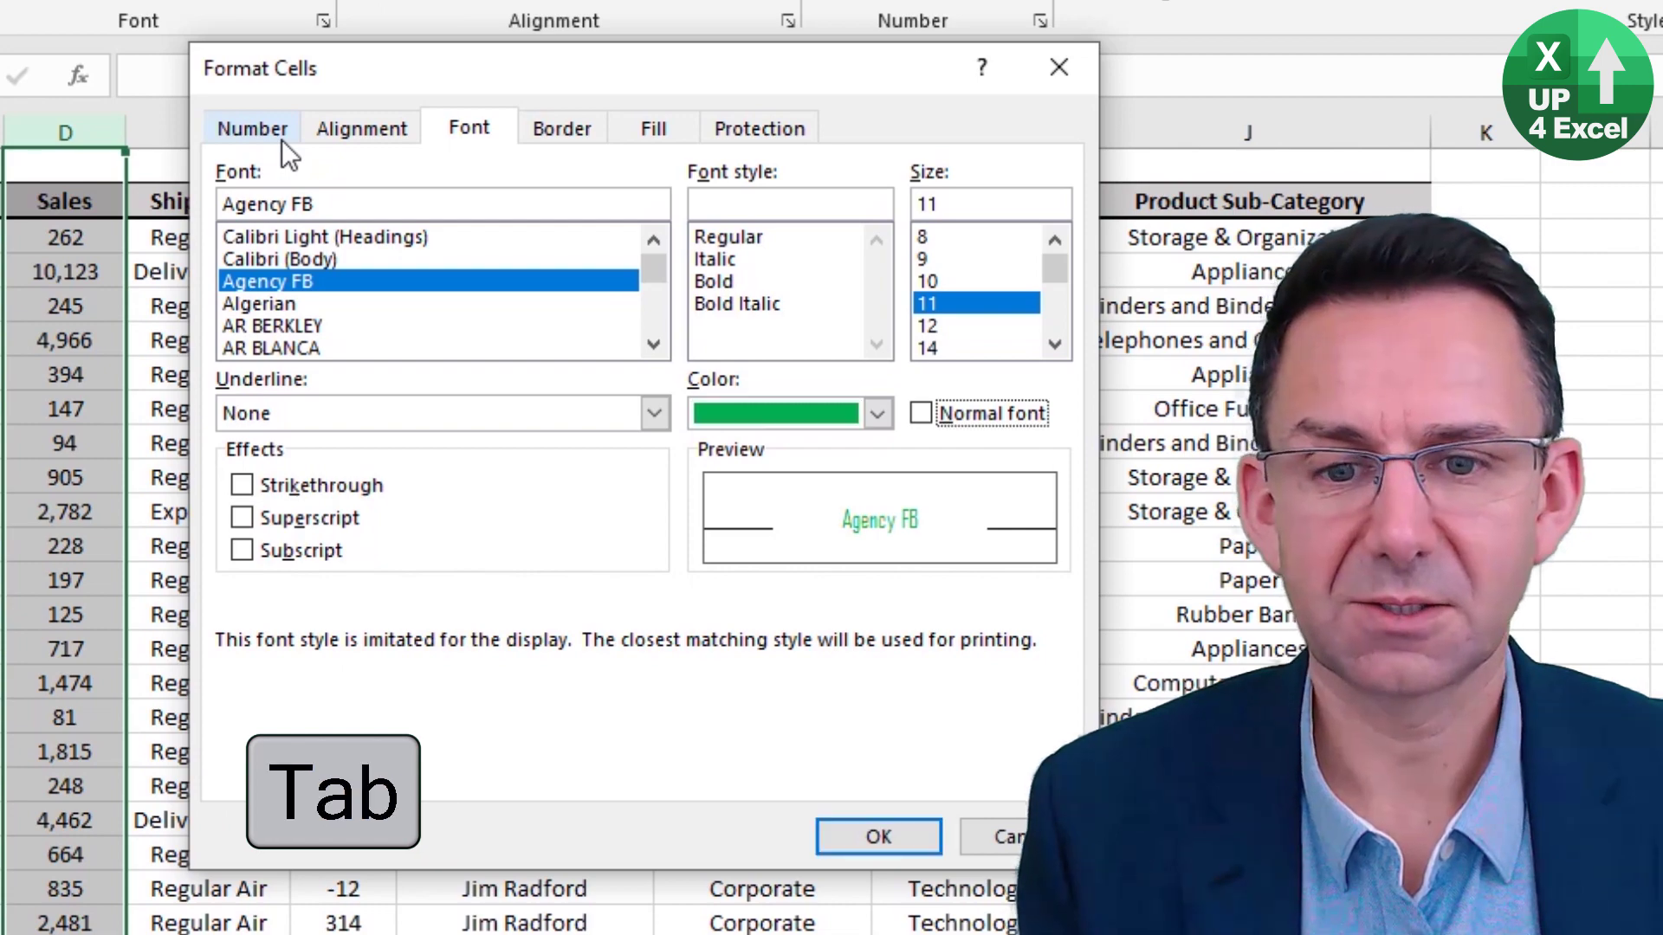
key(Return)
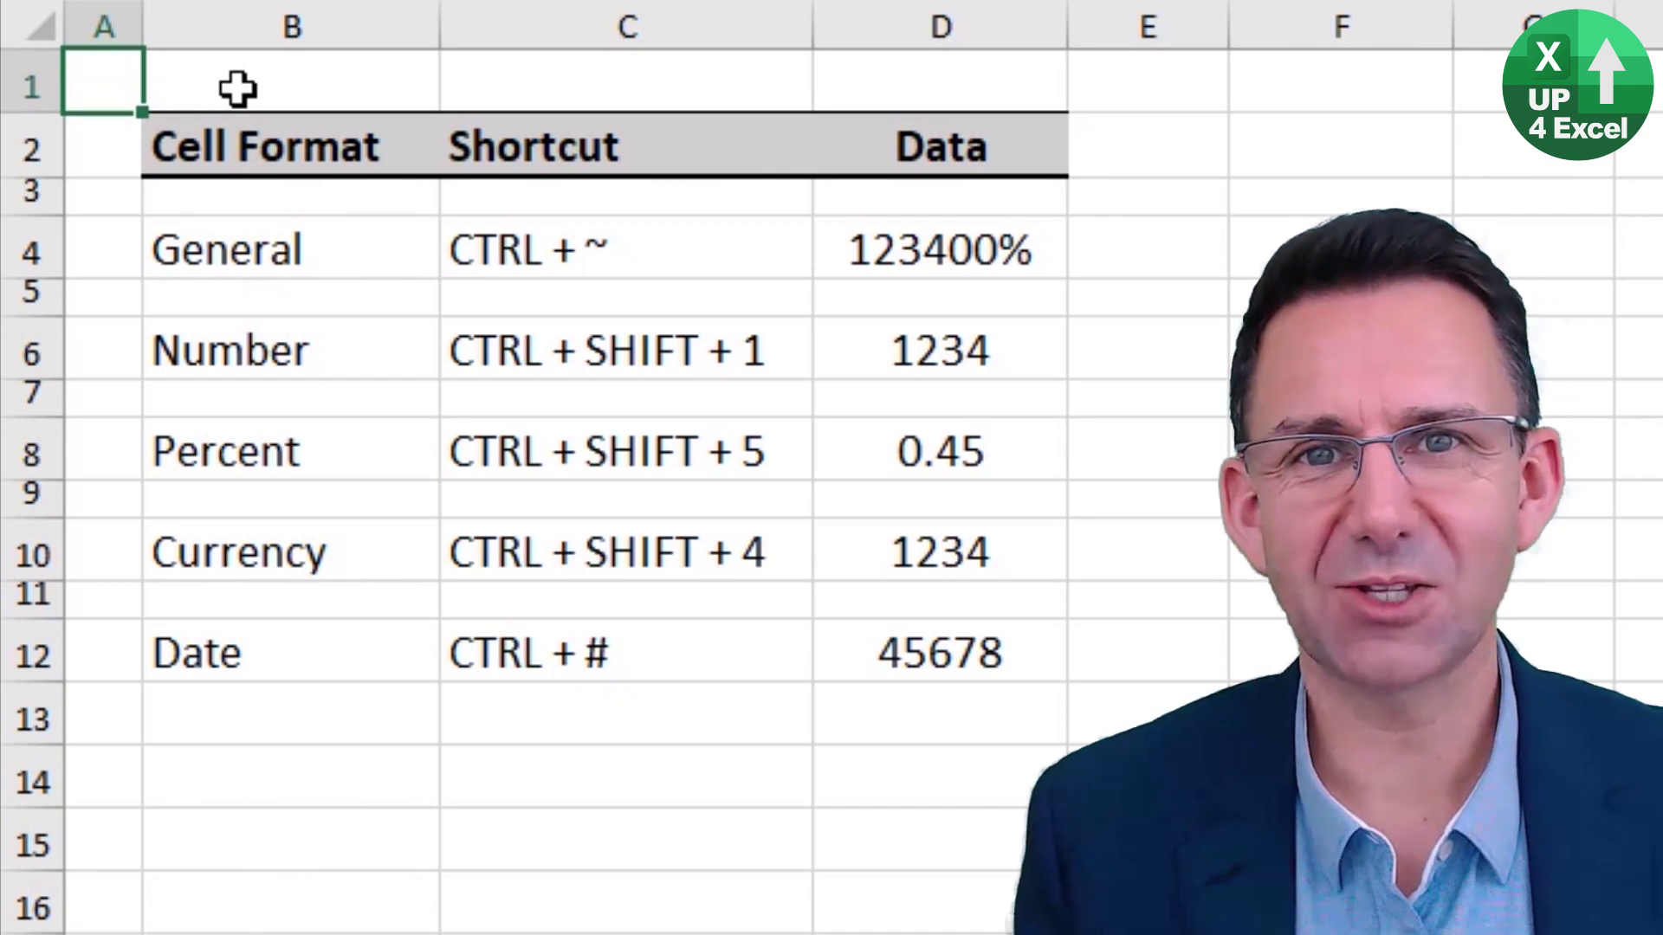
Apply the General number format to the Data cell D4 in the General row
click(884, 251)
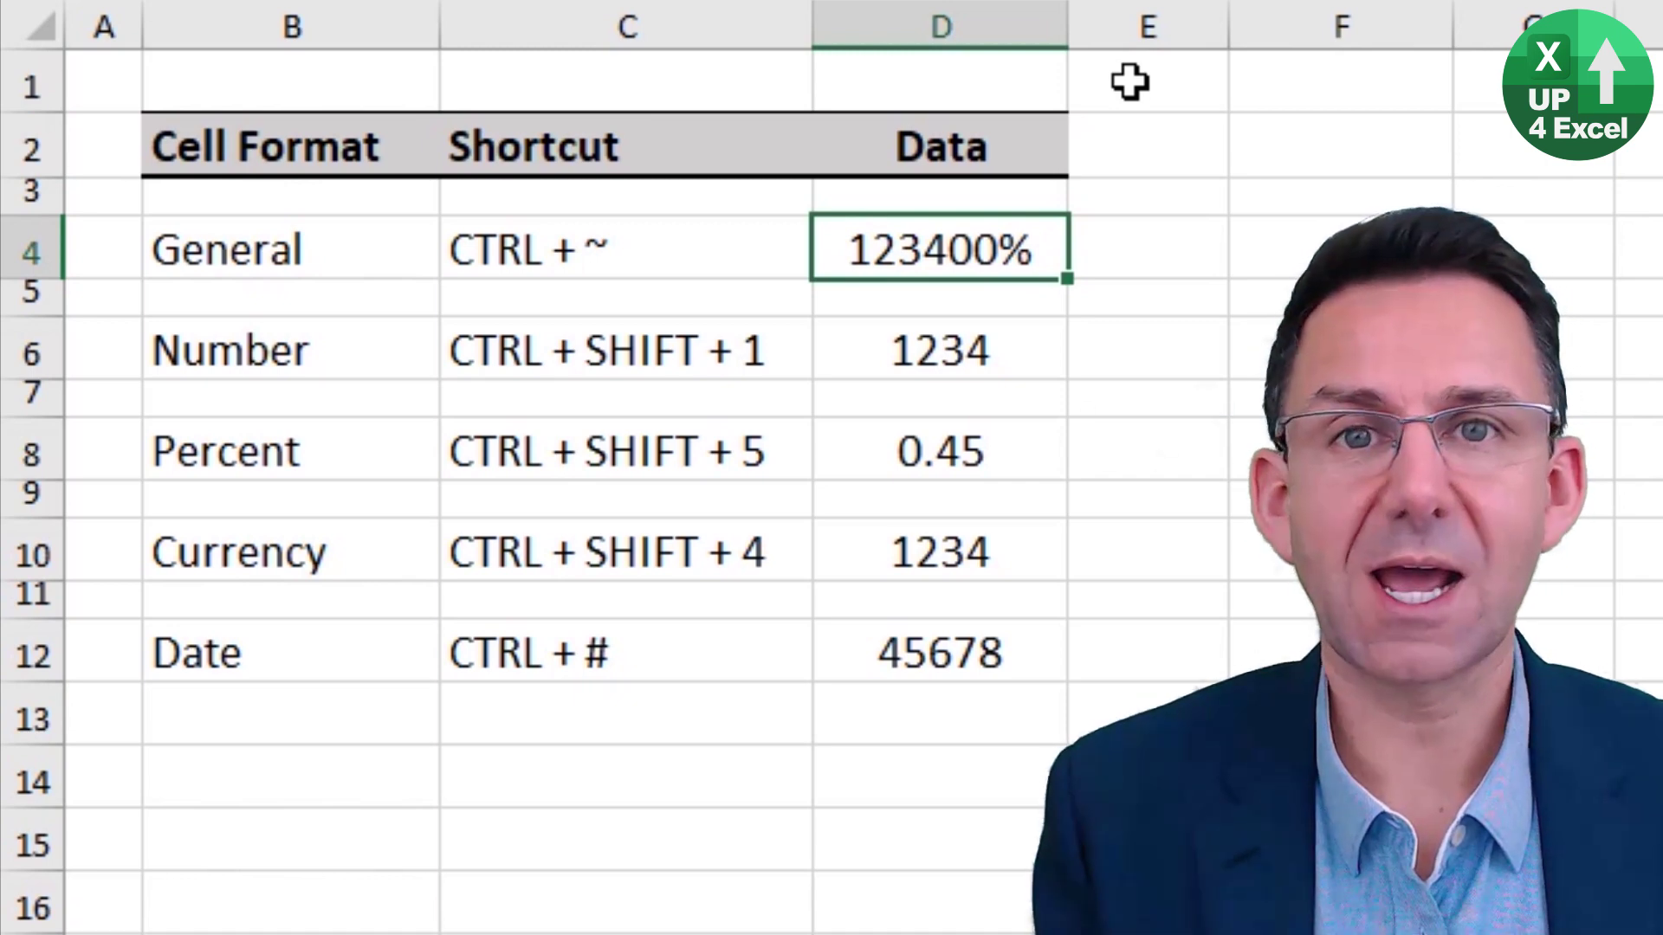
key(ctrl+shift+grave)
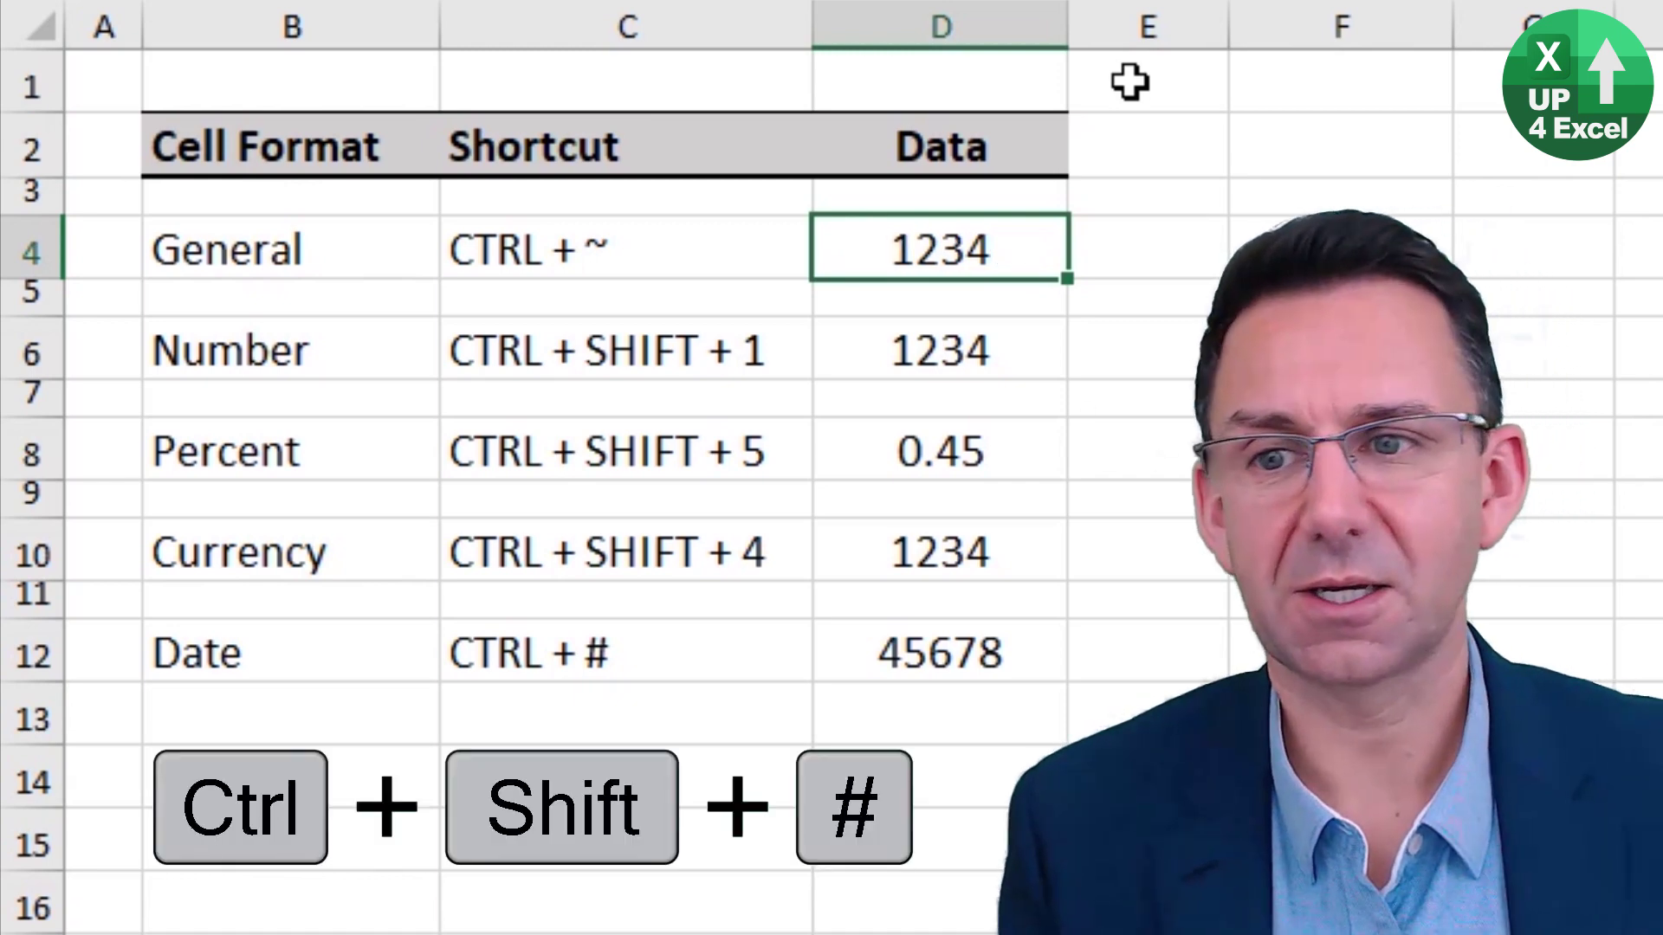
Apply the Number format with two decimals to Data cell D6 and the Percent format to D8
key(Down)
key(Down)
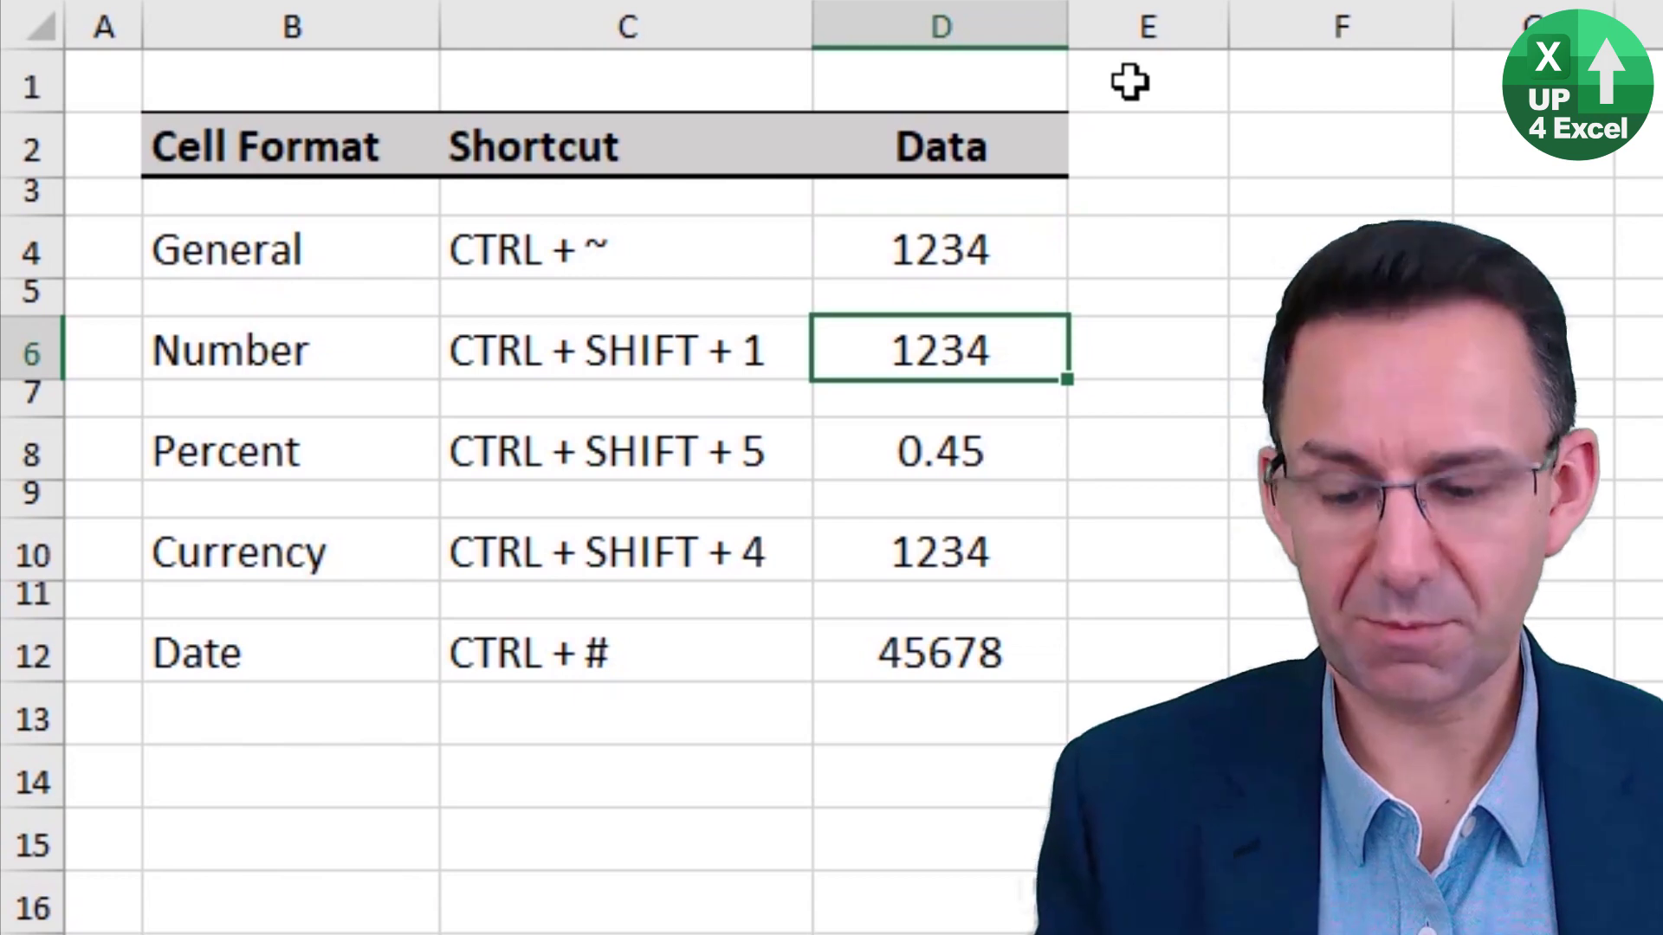
key(ctrl+shift+1)
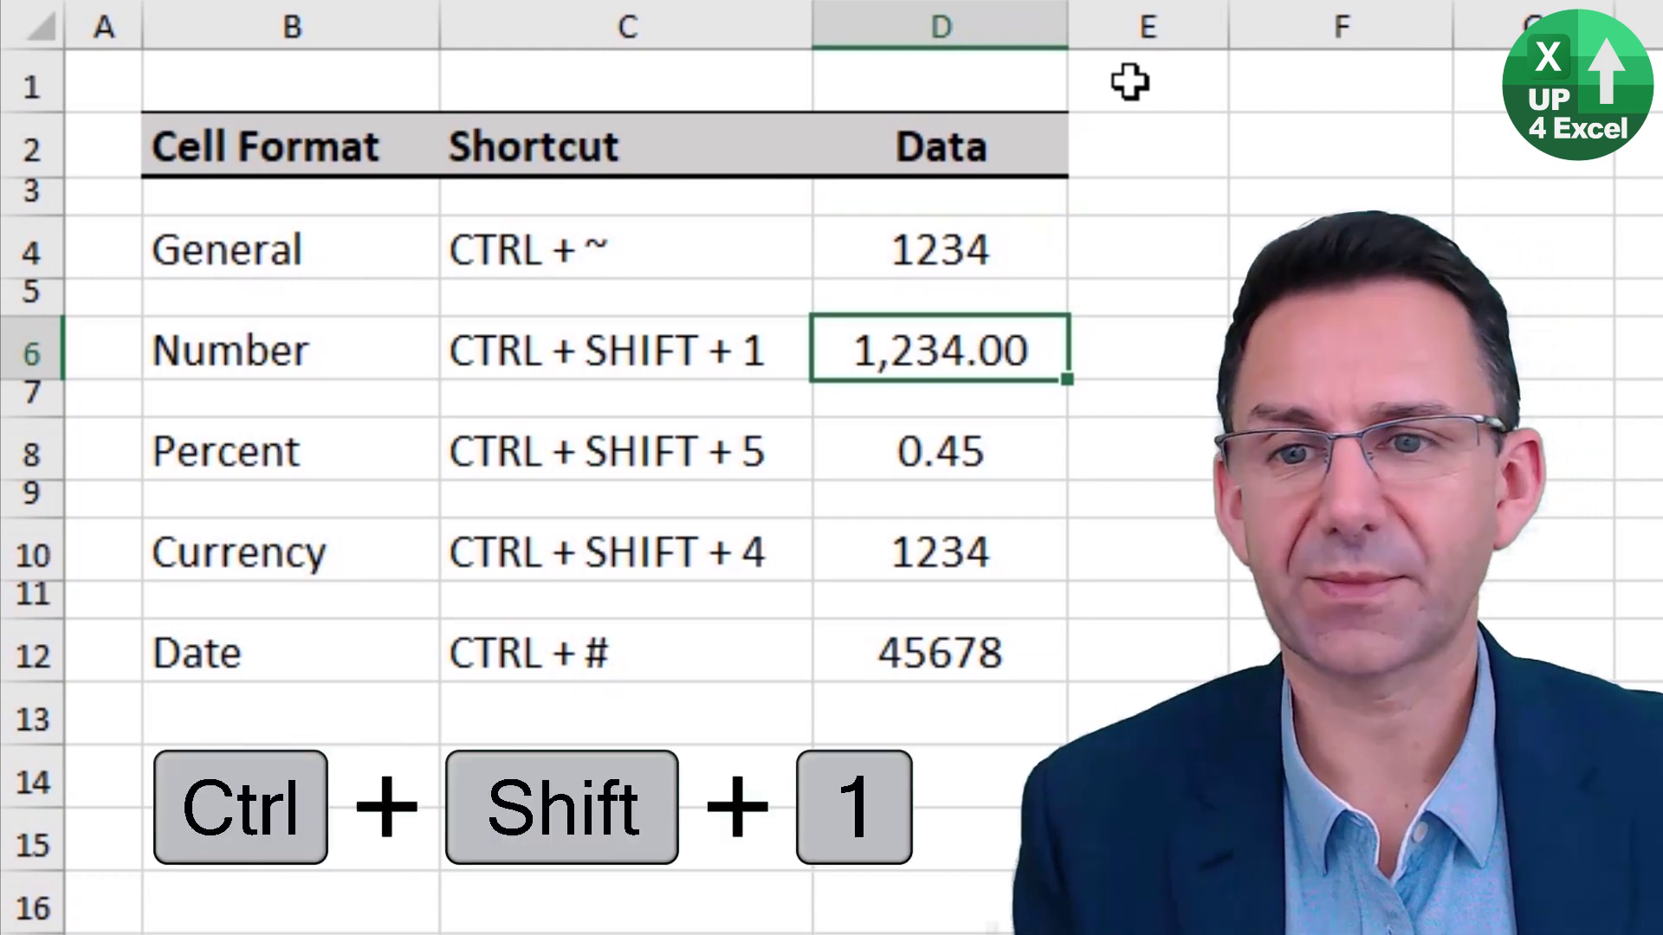
key(Down)
key(Down)
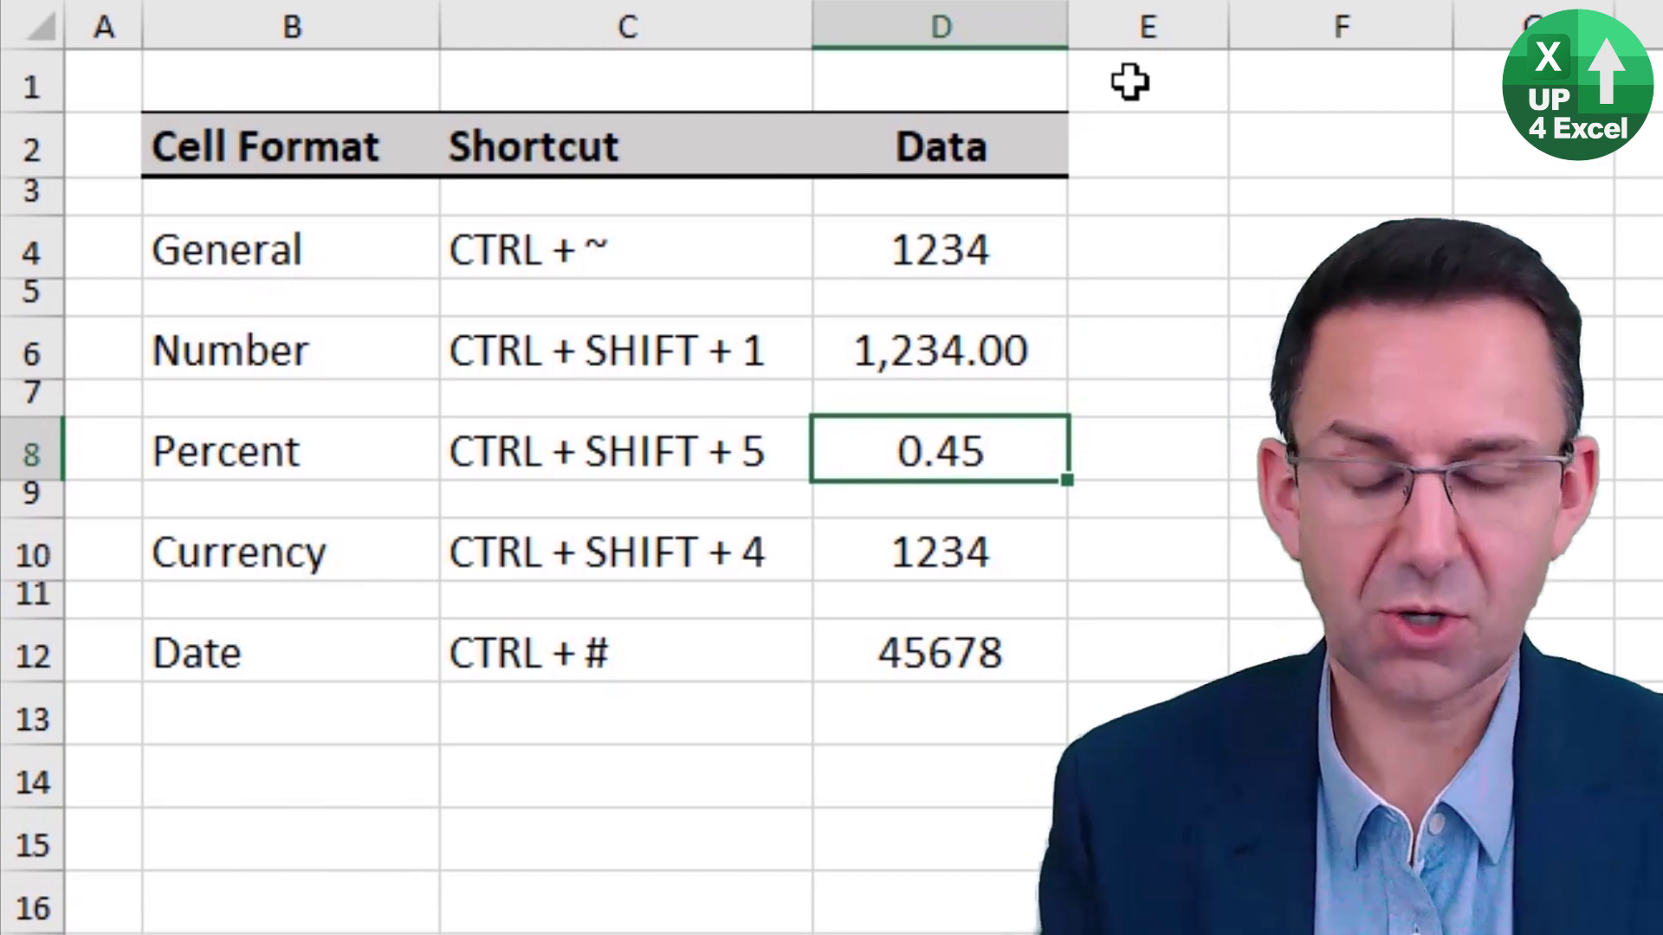
key(ctrl+shift+5)
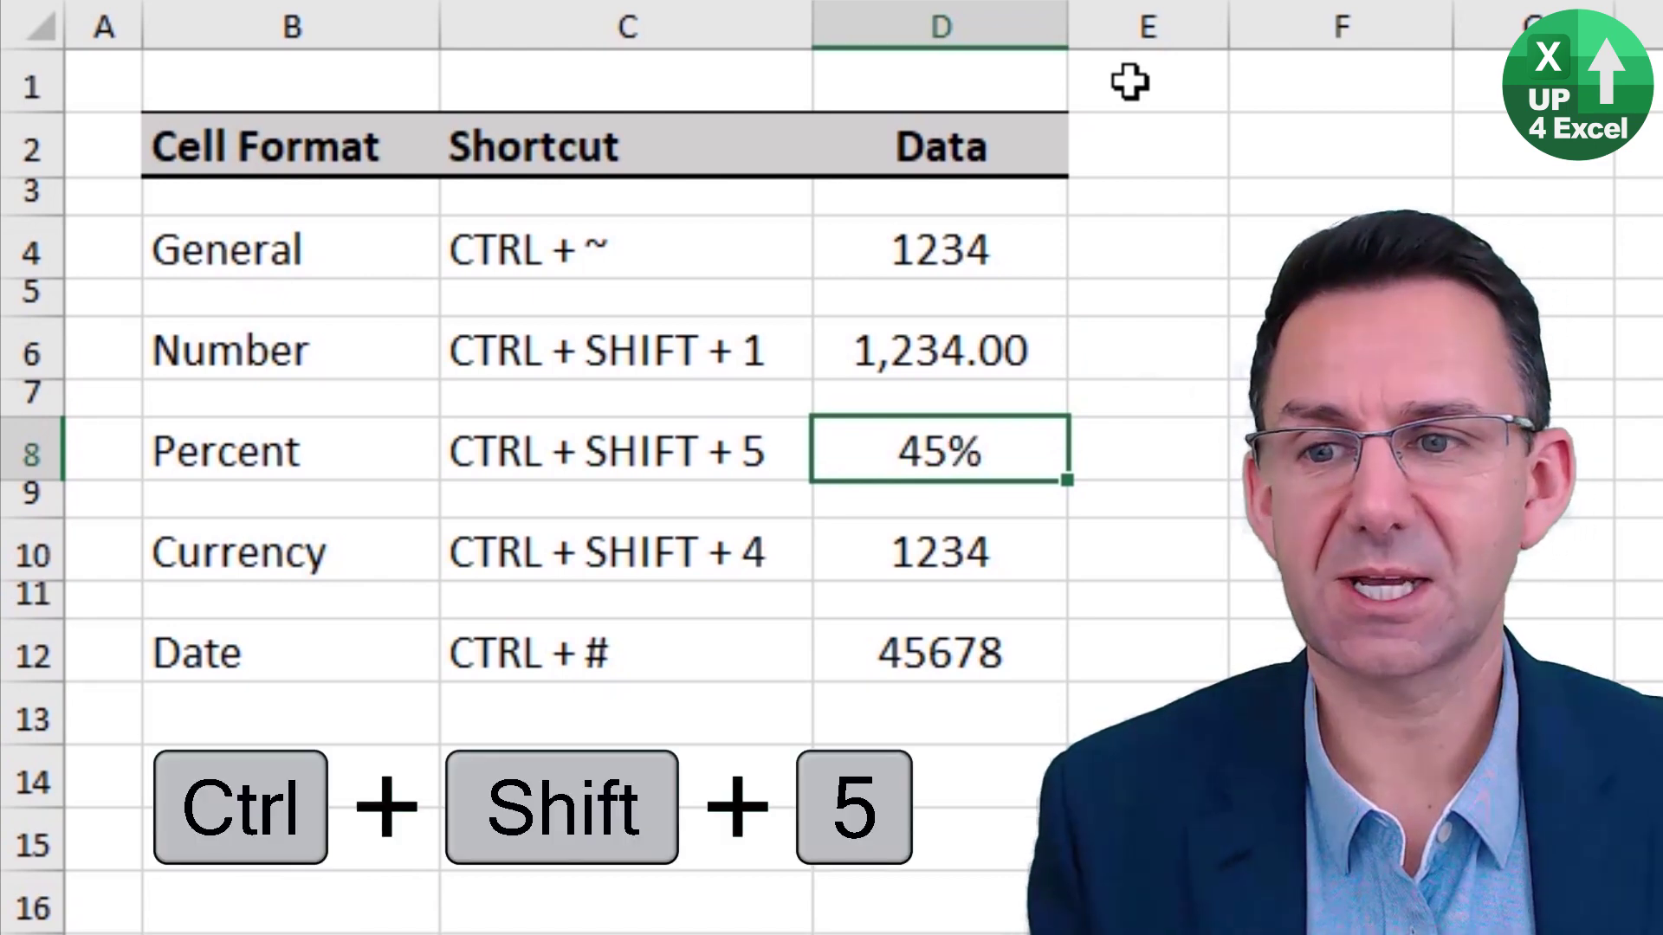
Apply the Currency format to Data cell D10 and the Date format to D12
key(Down)
key(Down)
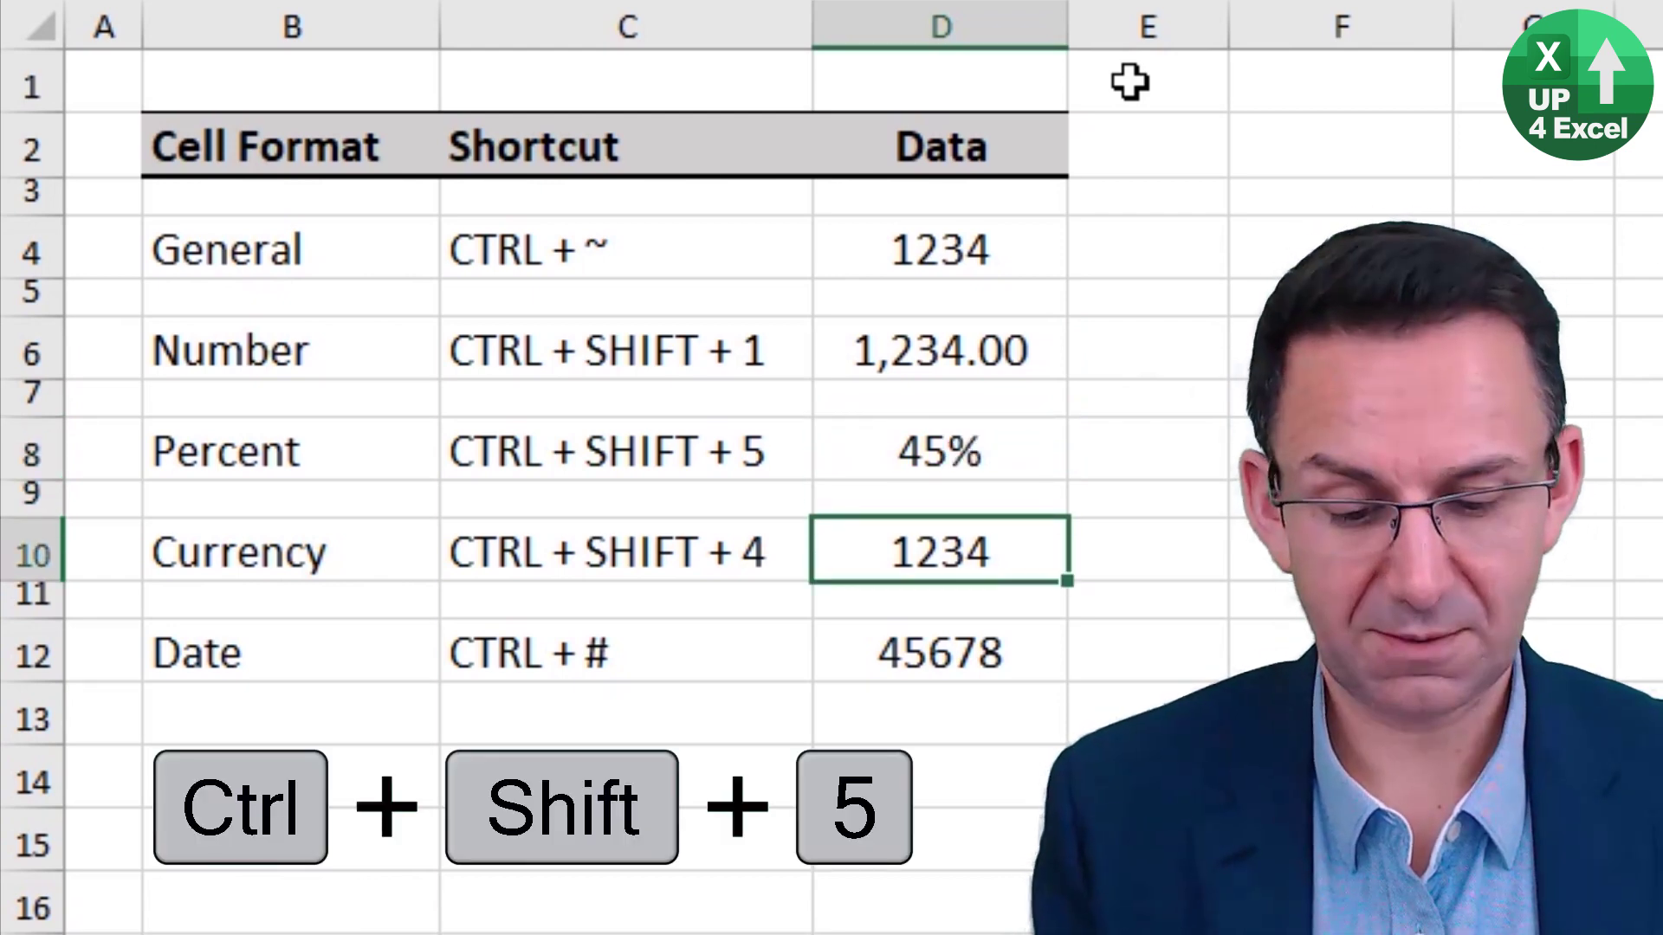
key(ctrl+shift+4)
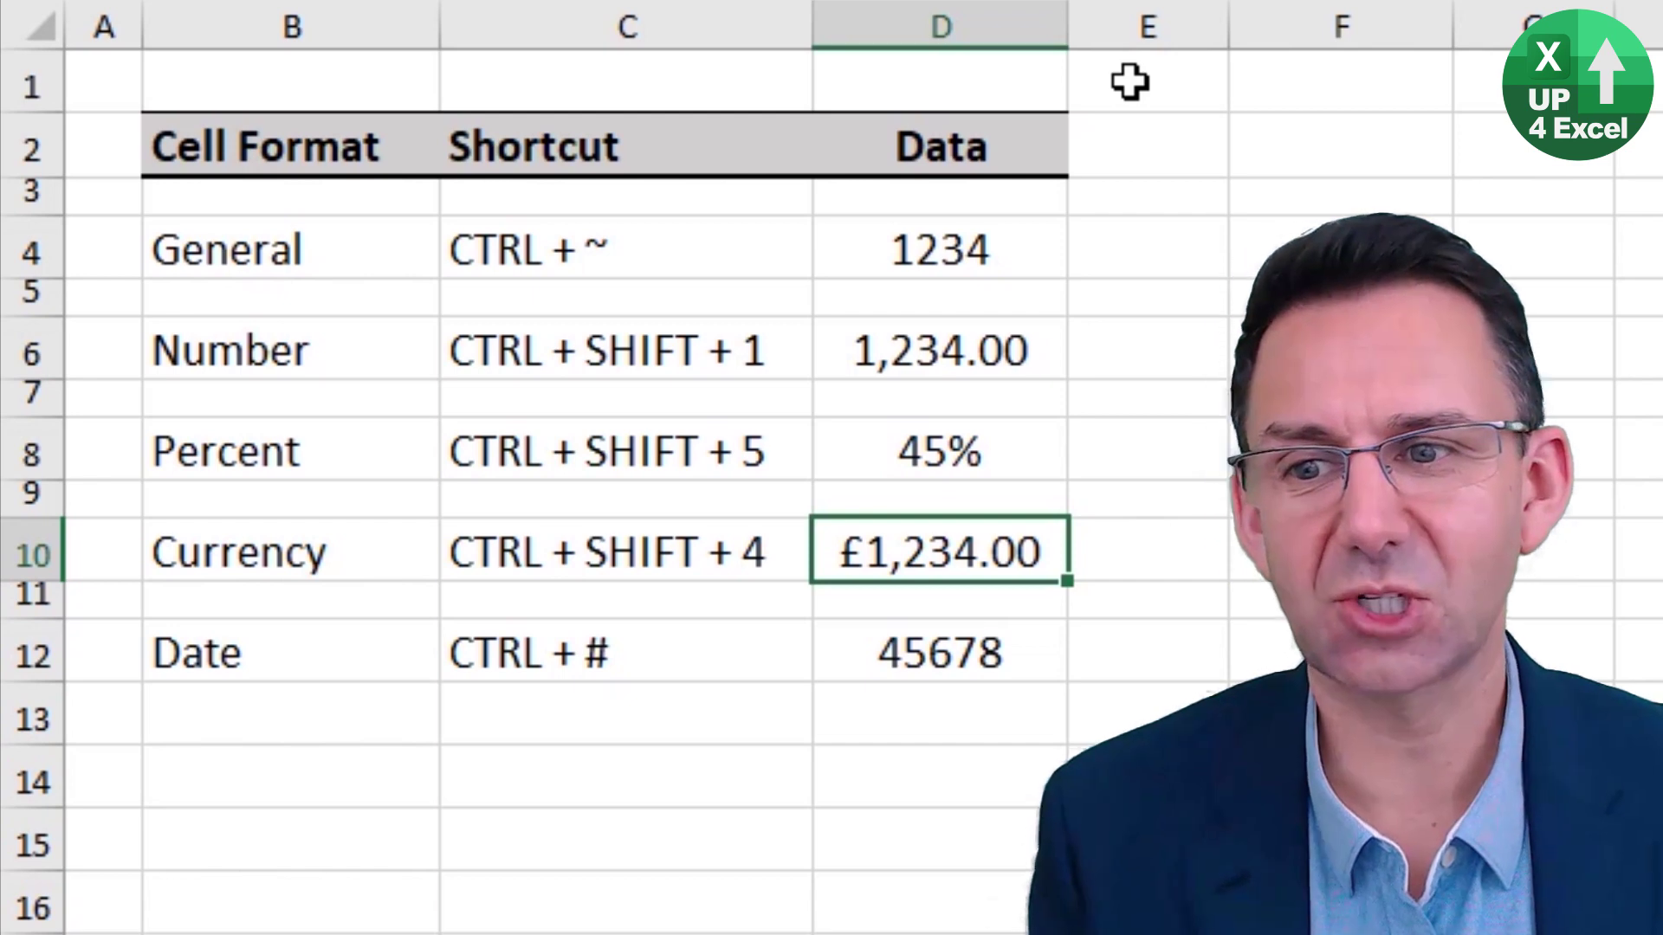
key(Down)
key(Down)
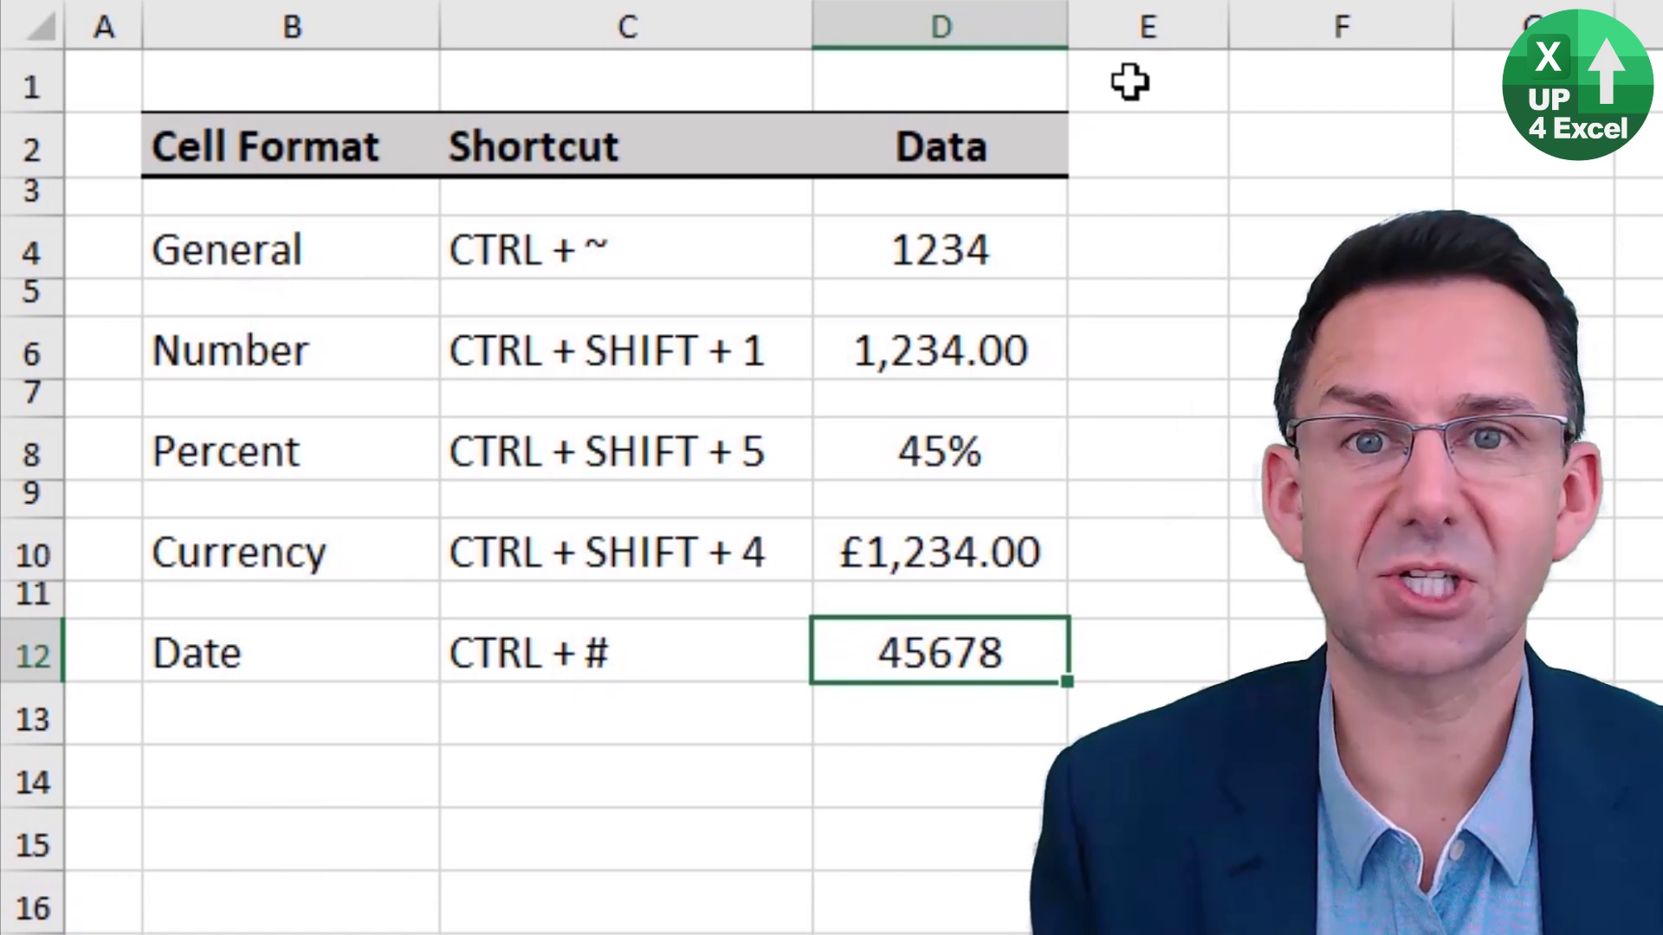
key(ctrl+numbersign)
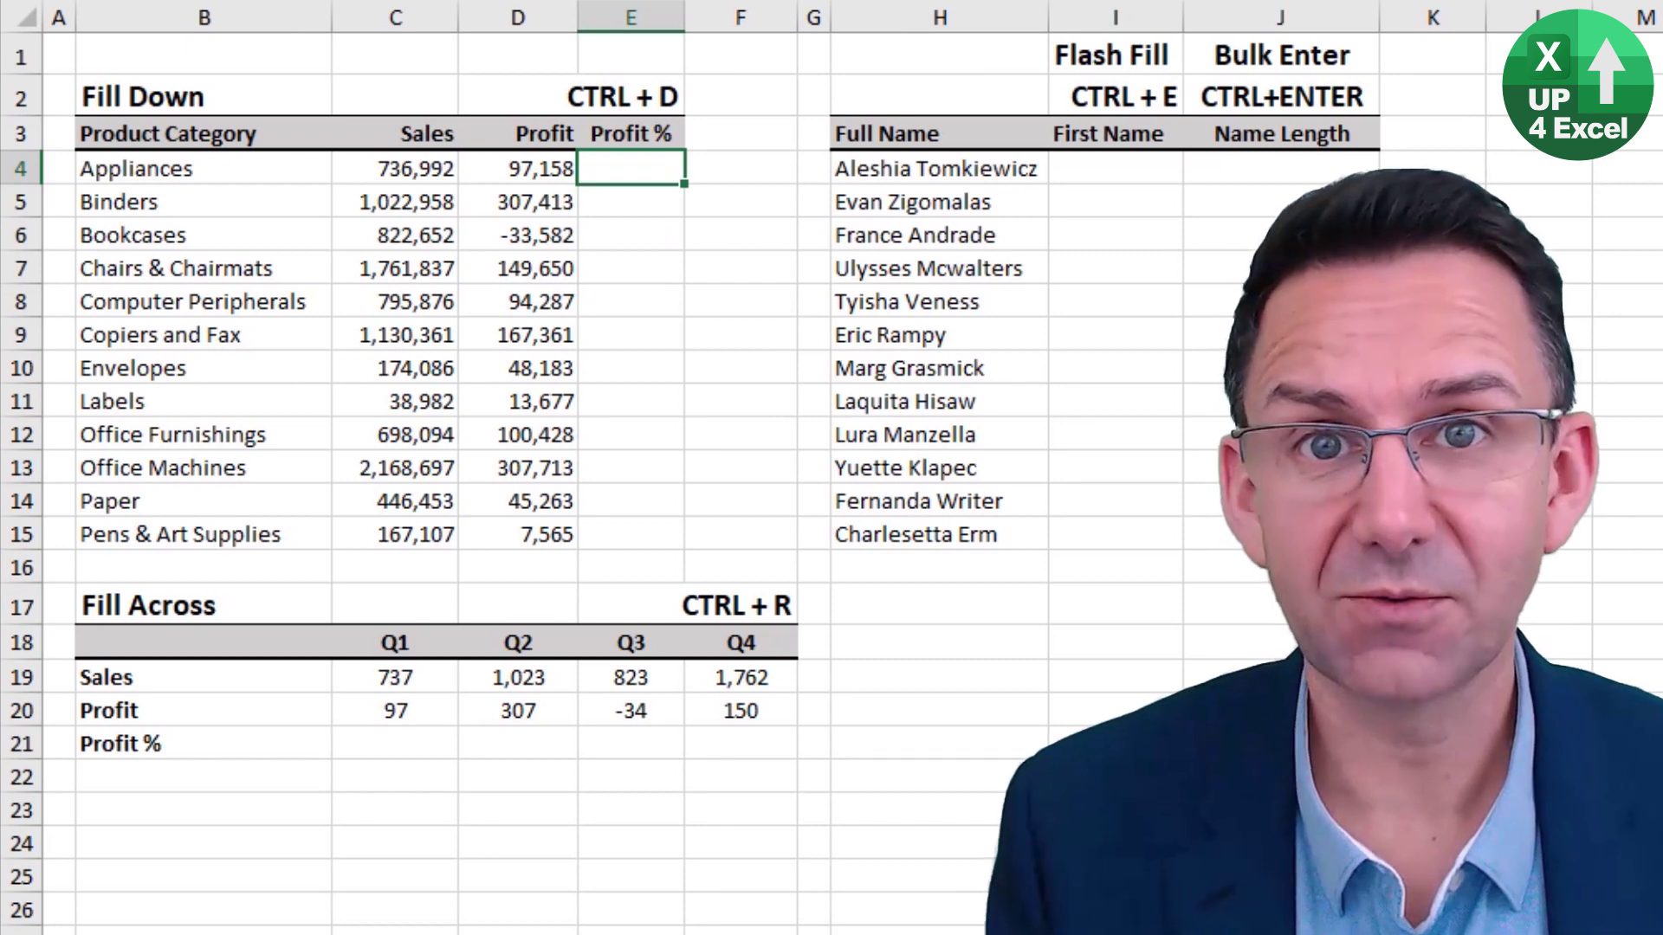
Enter the formula =D4/C4 in the Profit % cell E4 for Appliances
text(=)
key(Left)
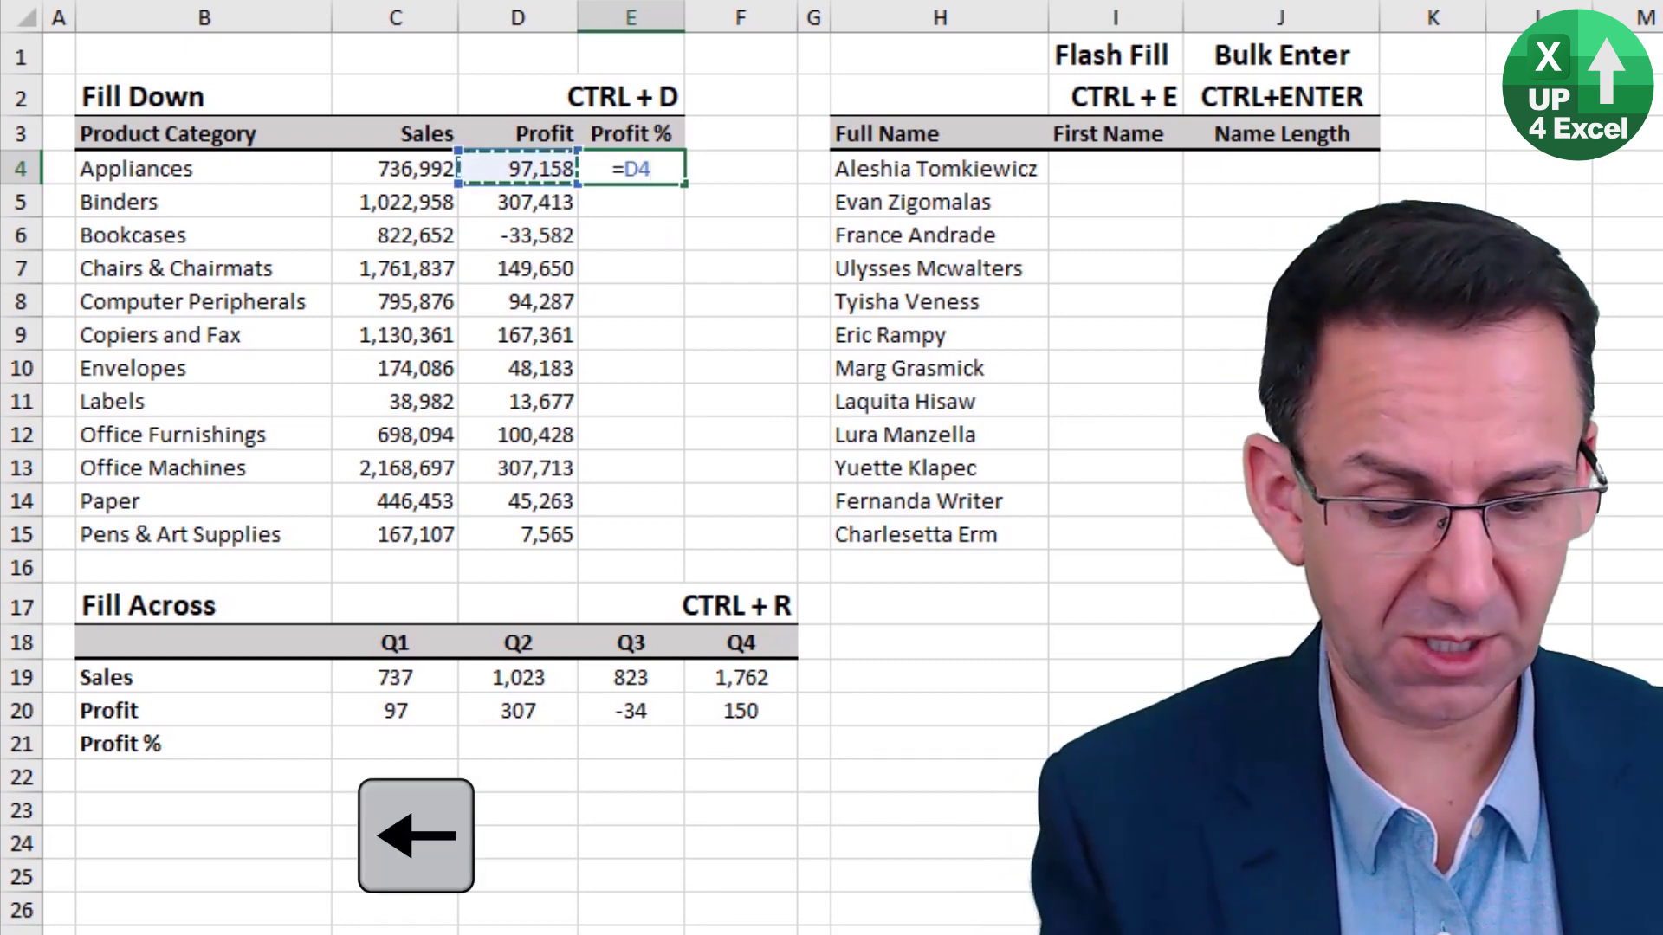
text(/)
key(Left)
key(Left)
key(Return)
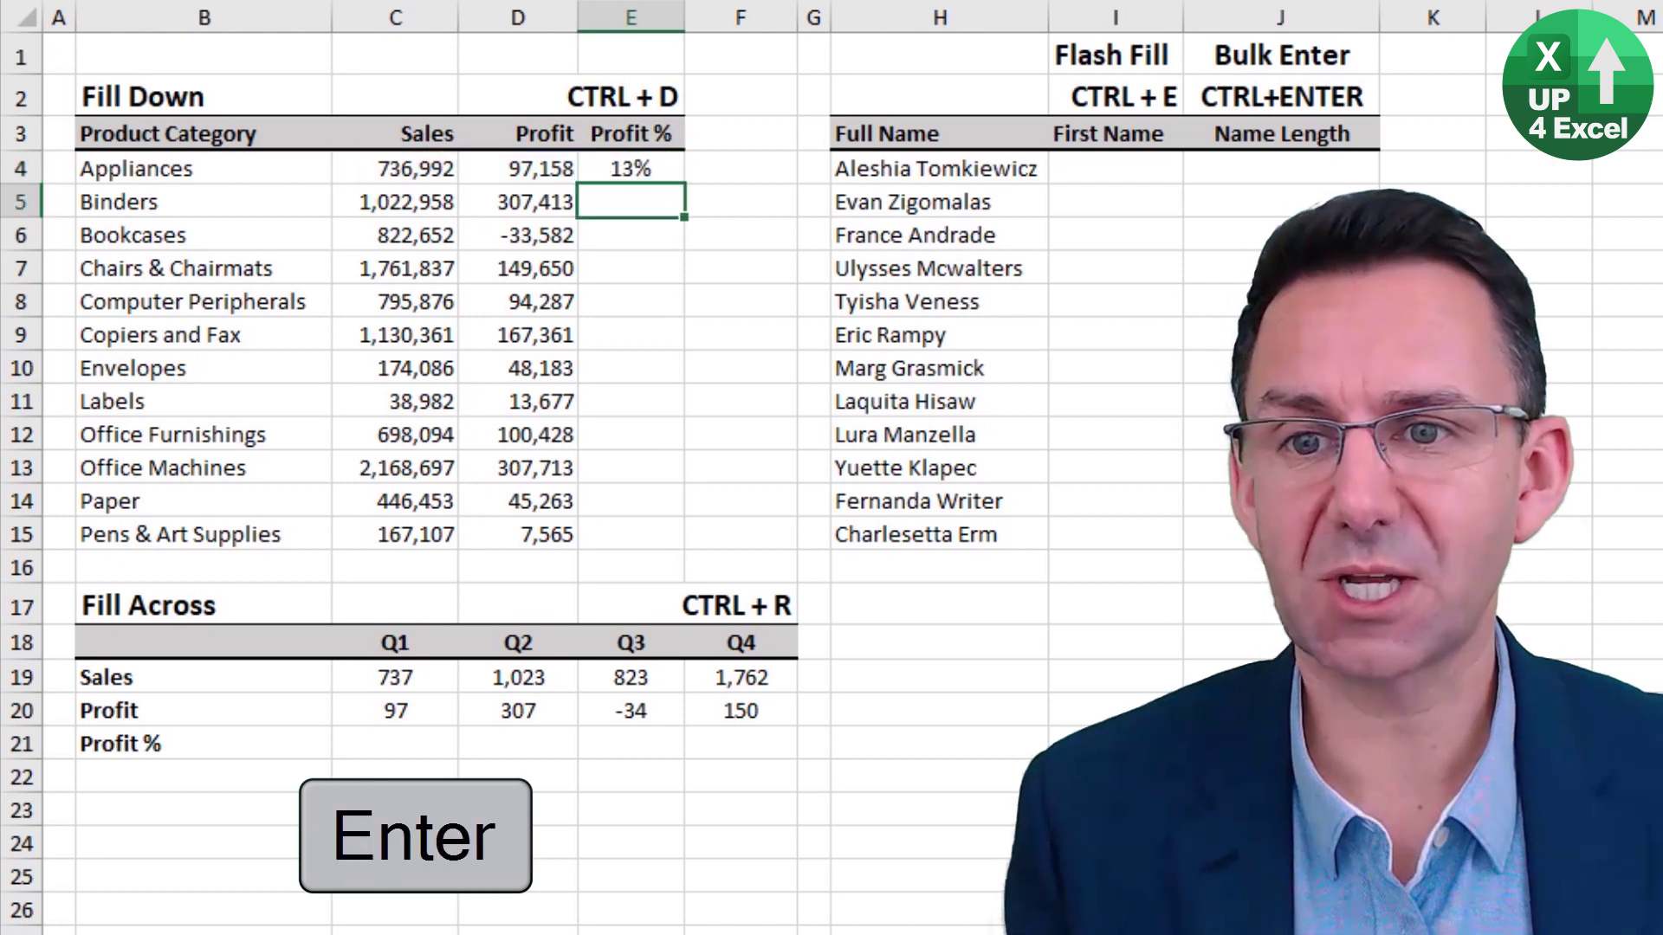
Fill the Profit % formula down from E4 through E15
key(Up)
key(shift+Down)
key(shift+Down)
key(shift+Down)
key(shift+Down)
key(shift+Down)
key(shift+Down)
key(shift+Down)
key(shift+Down)
key(shift+Down)
key(shift+Down)
key(shift+Down)
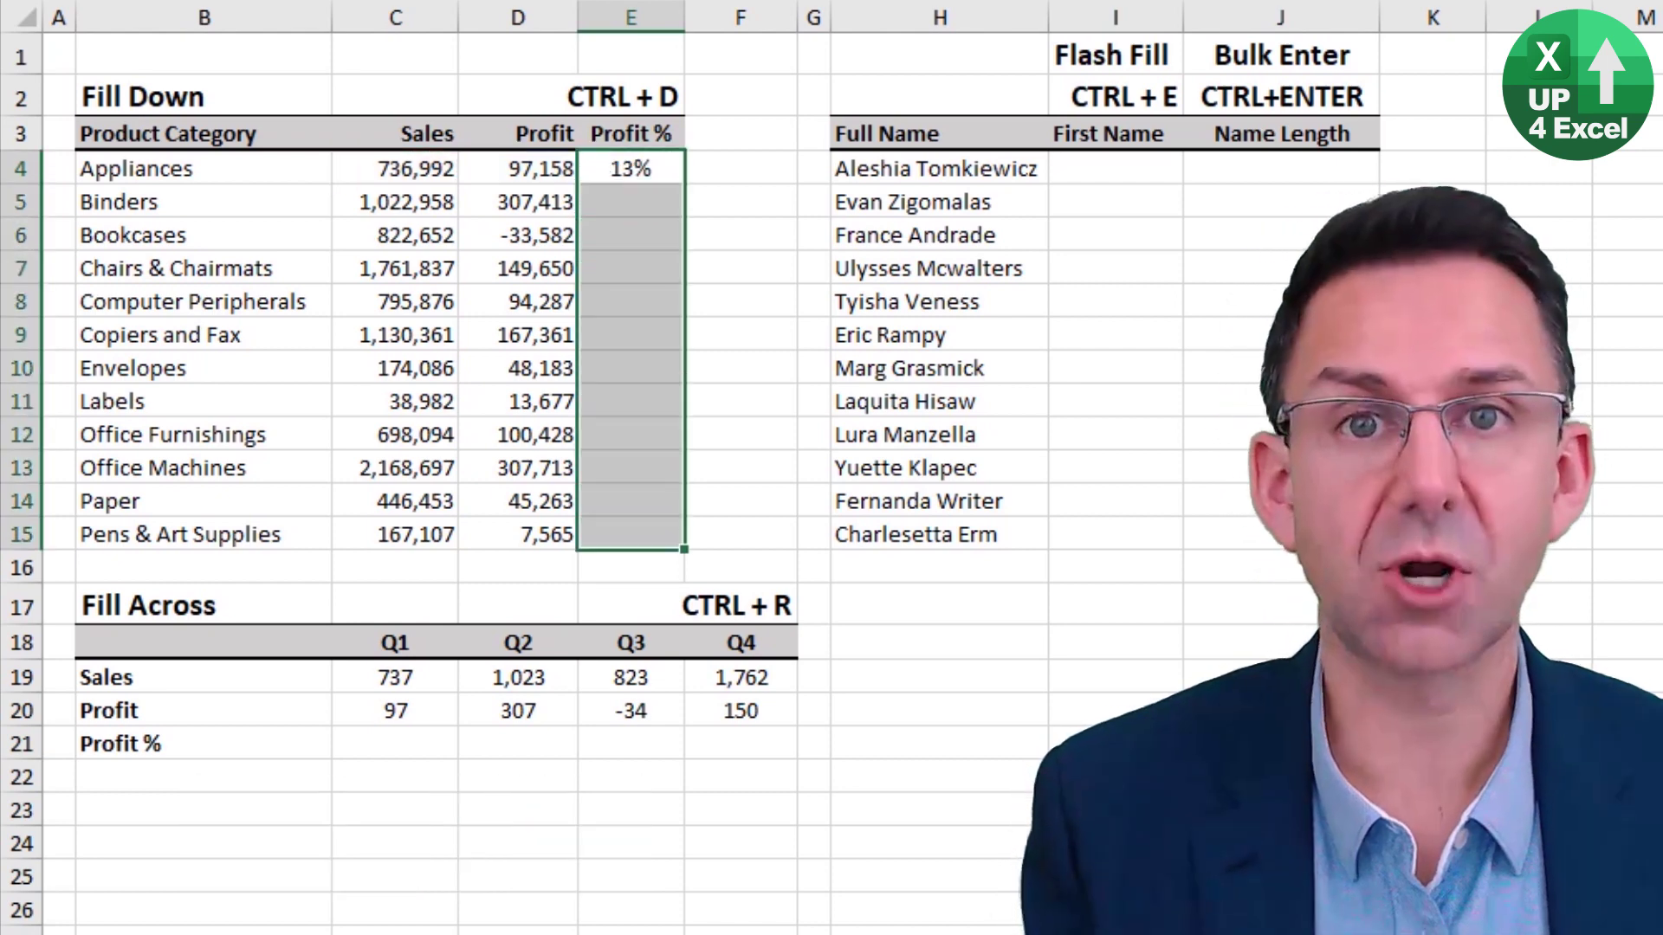
key(ctrl+d)
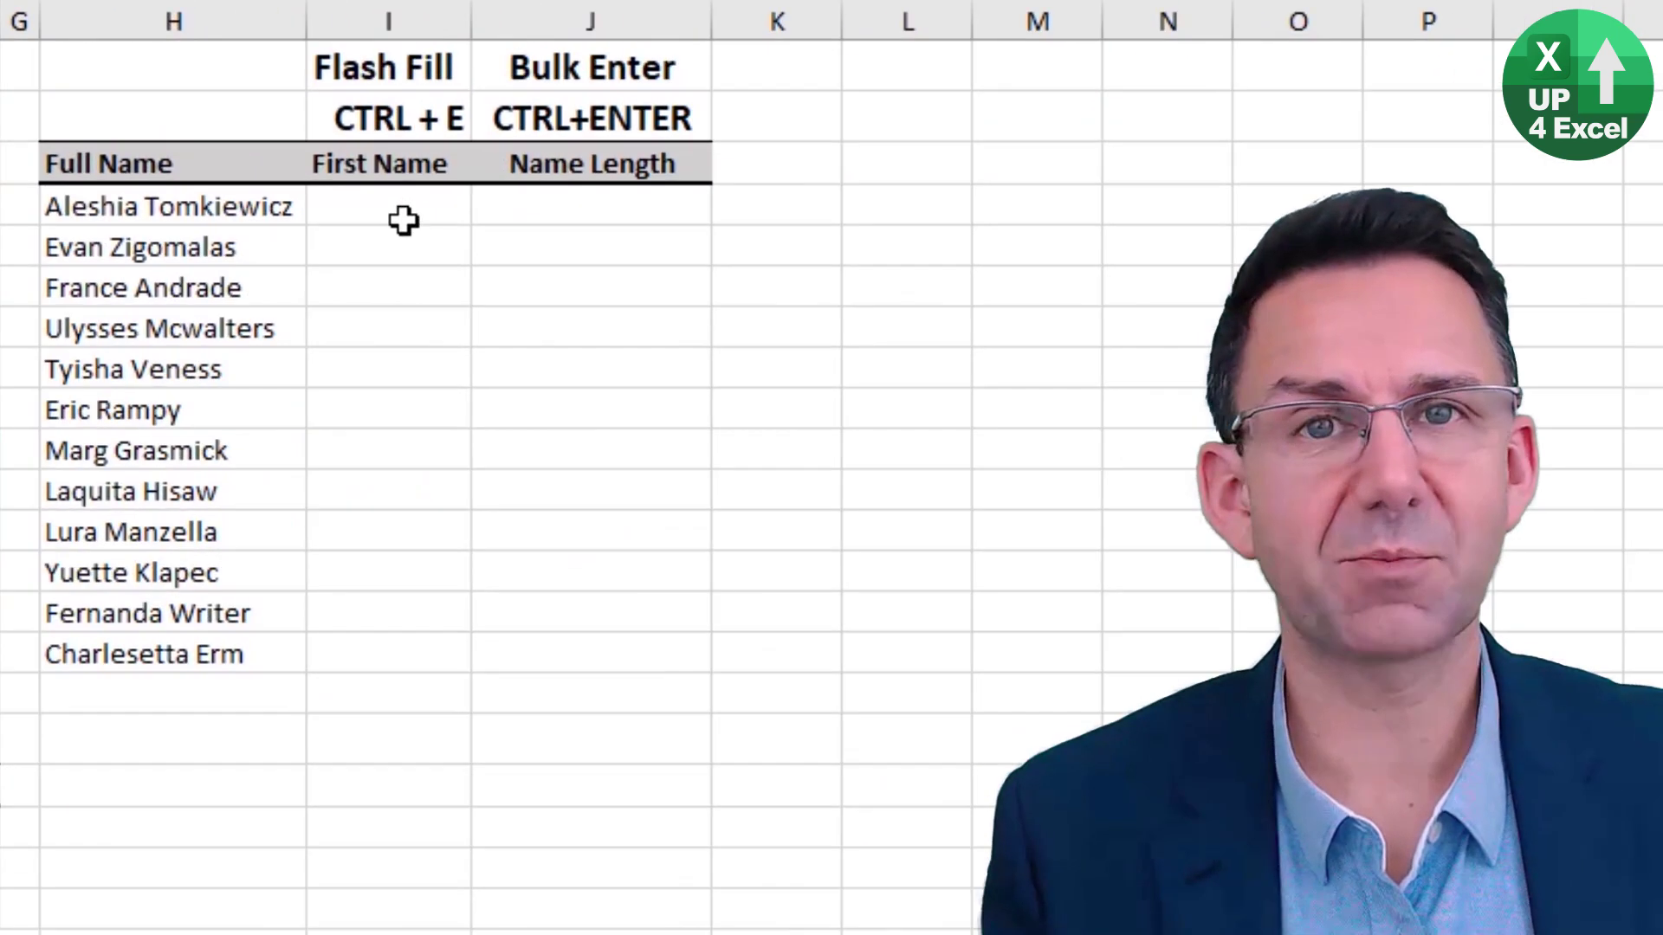
Enter the first person's given name in the First Name cell I4 and Flash Fill the rest of the column
click(404, 221)
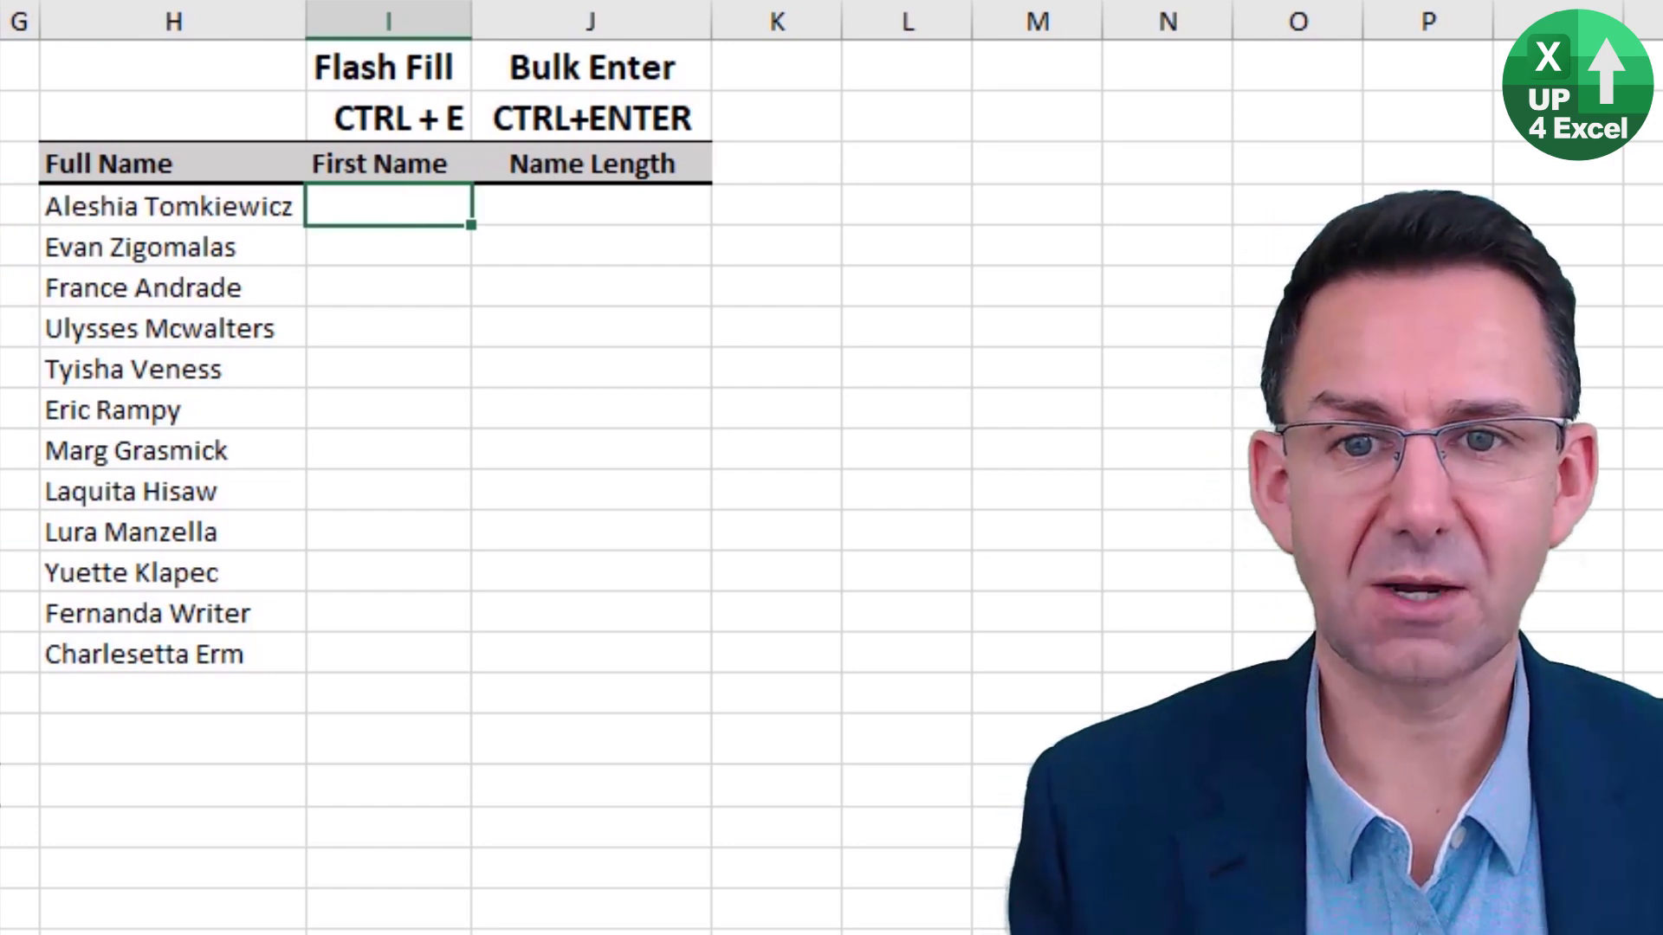
text(Ale)
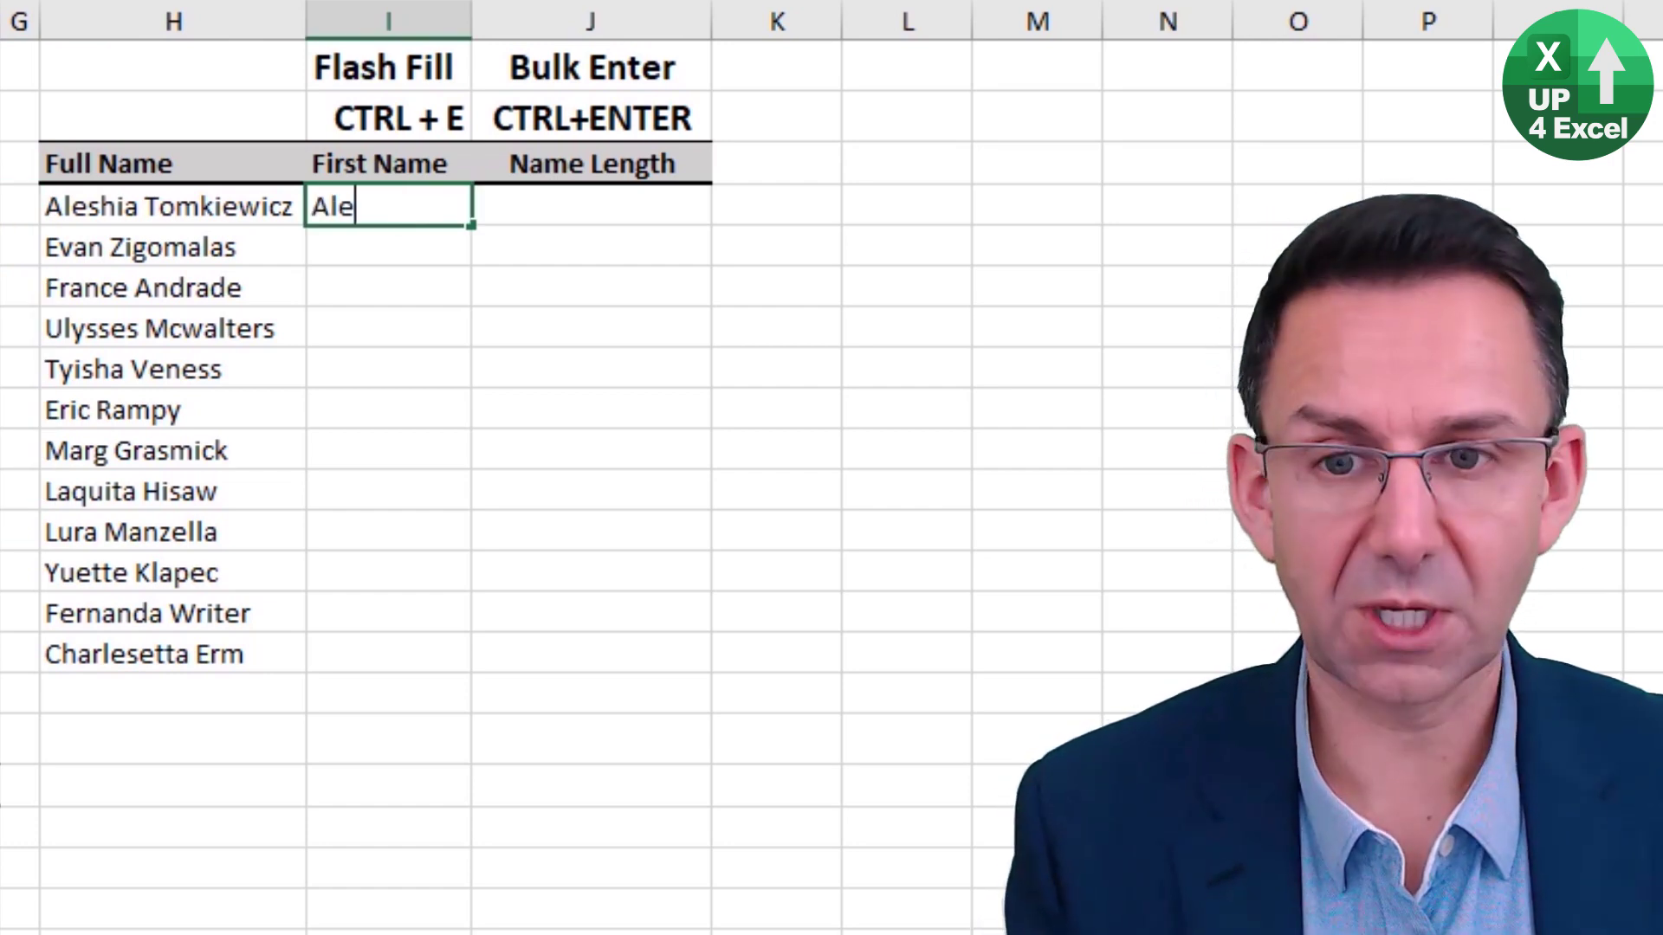
text(s)
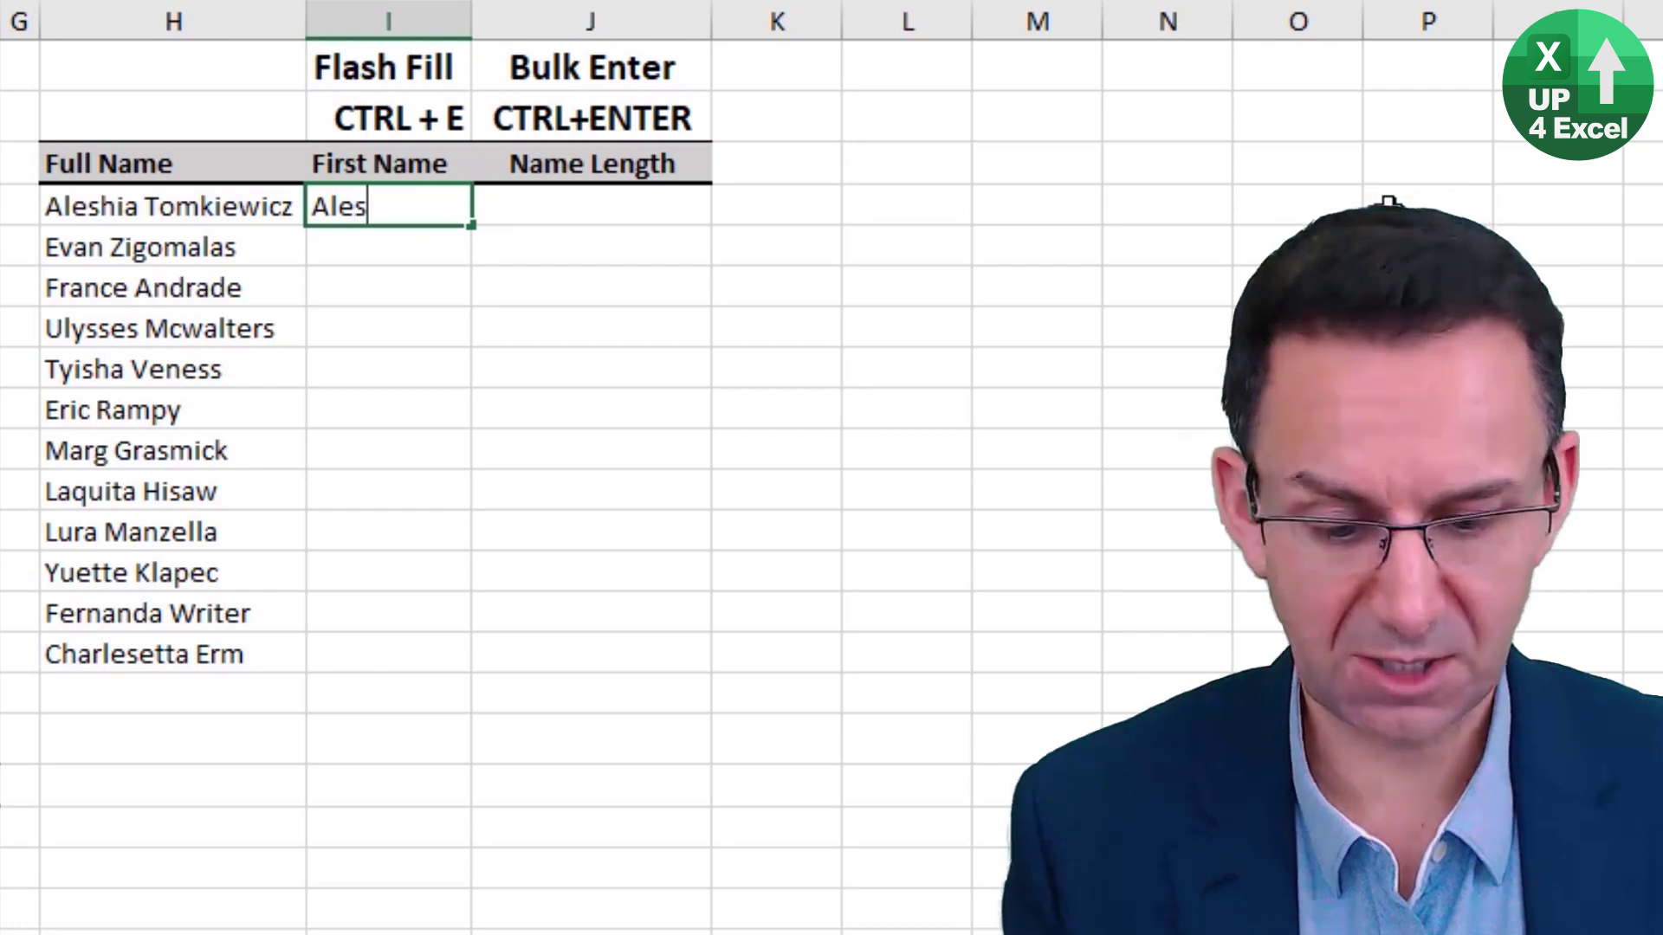
text(hia)
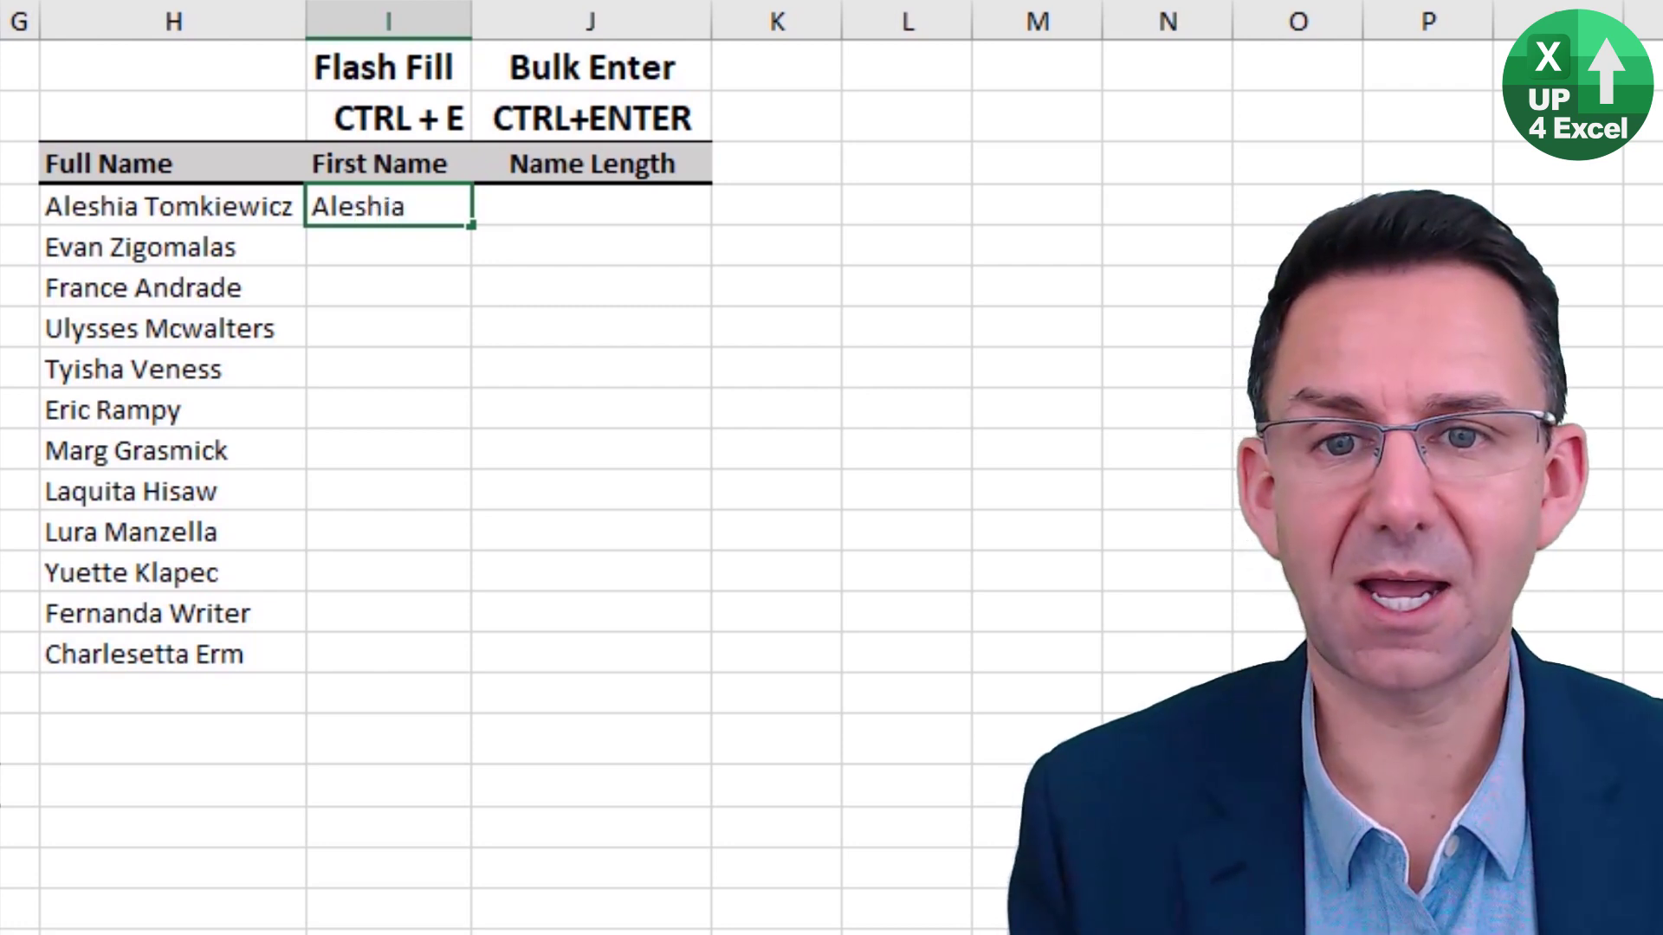
key(Return)
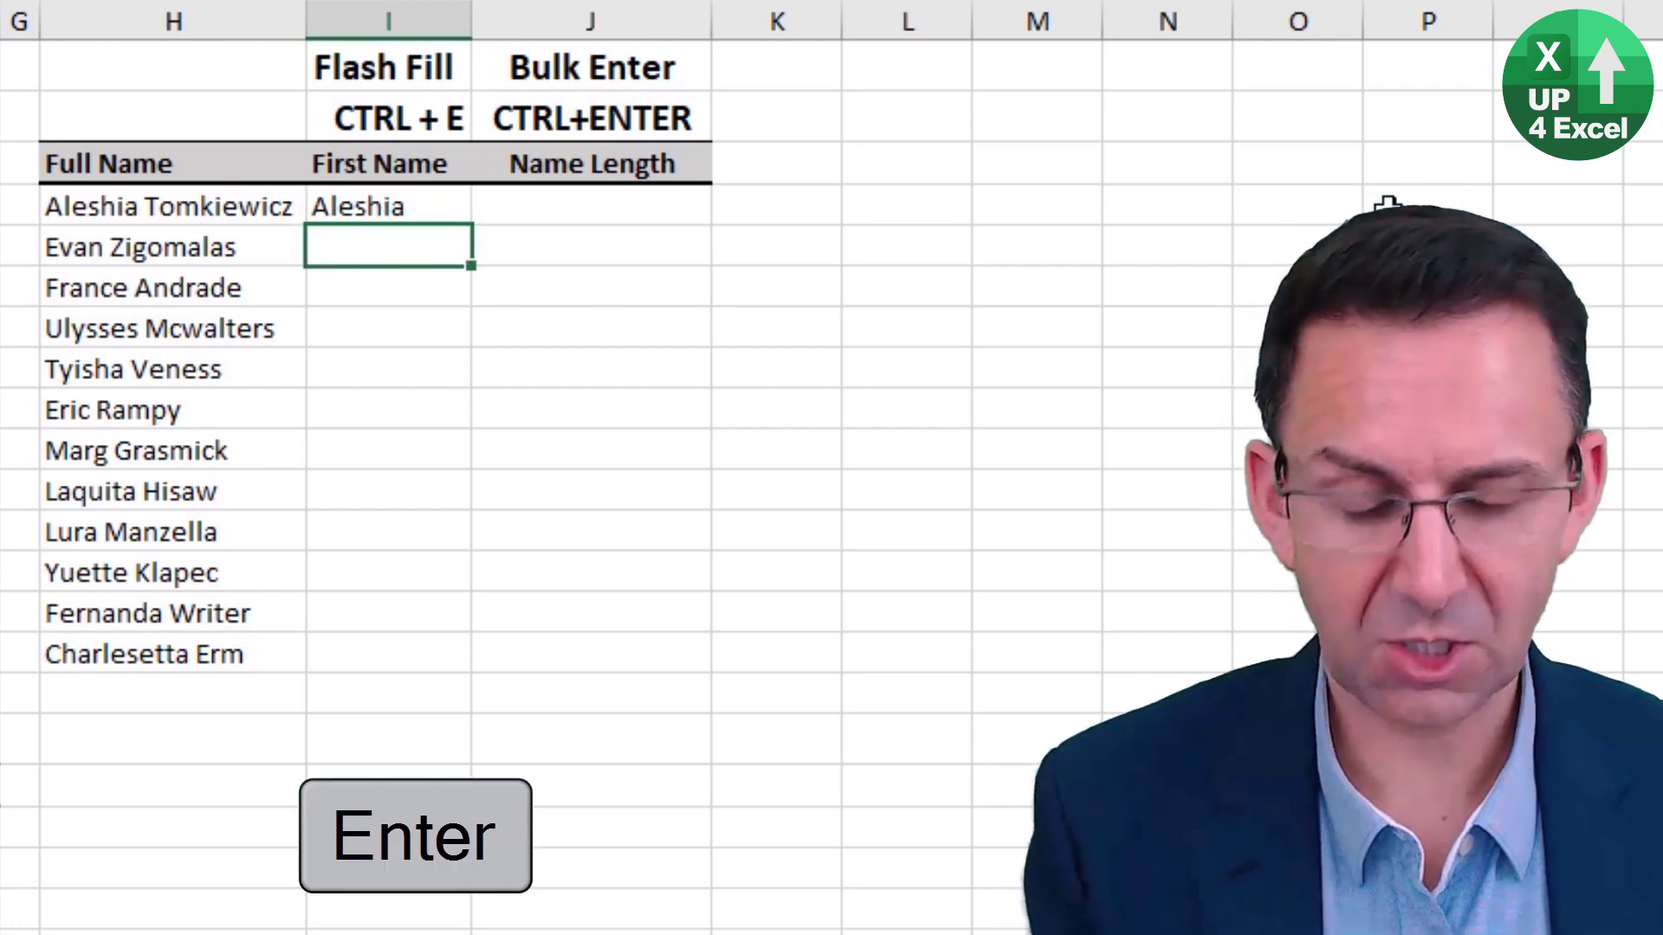
key(ctrl+e)
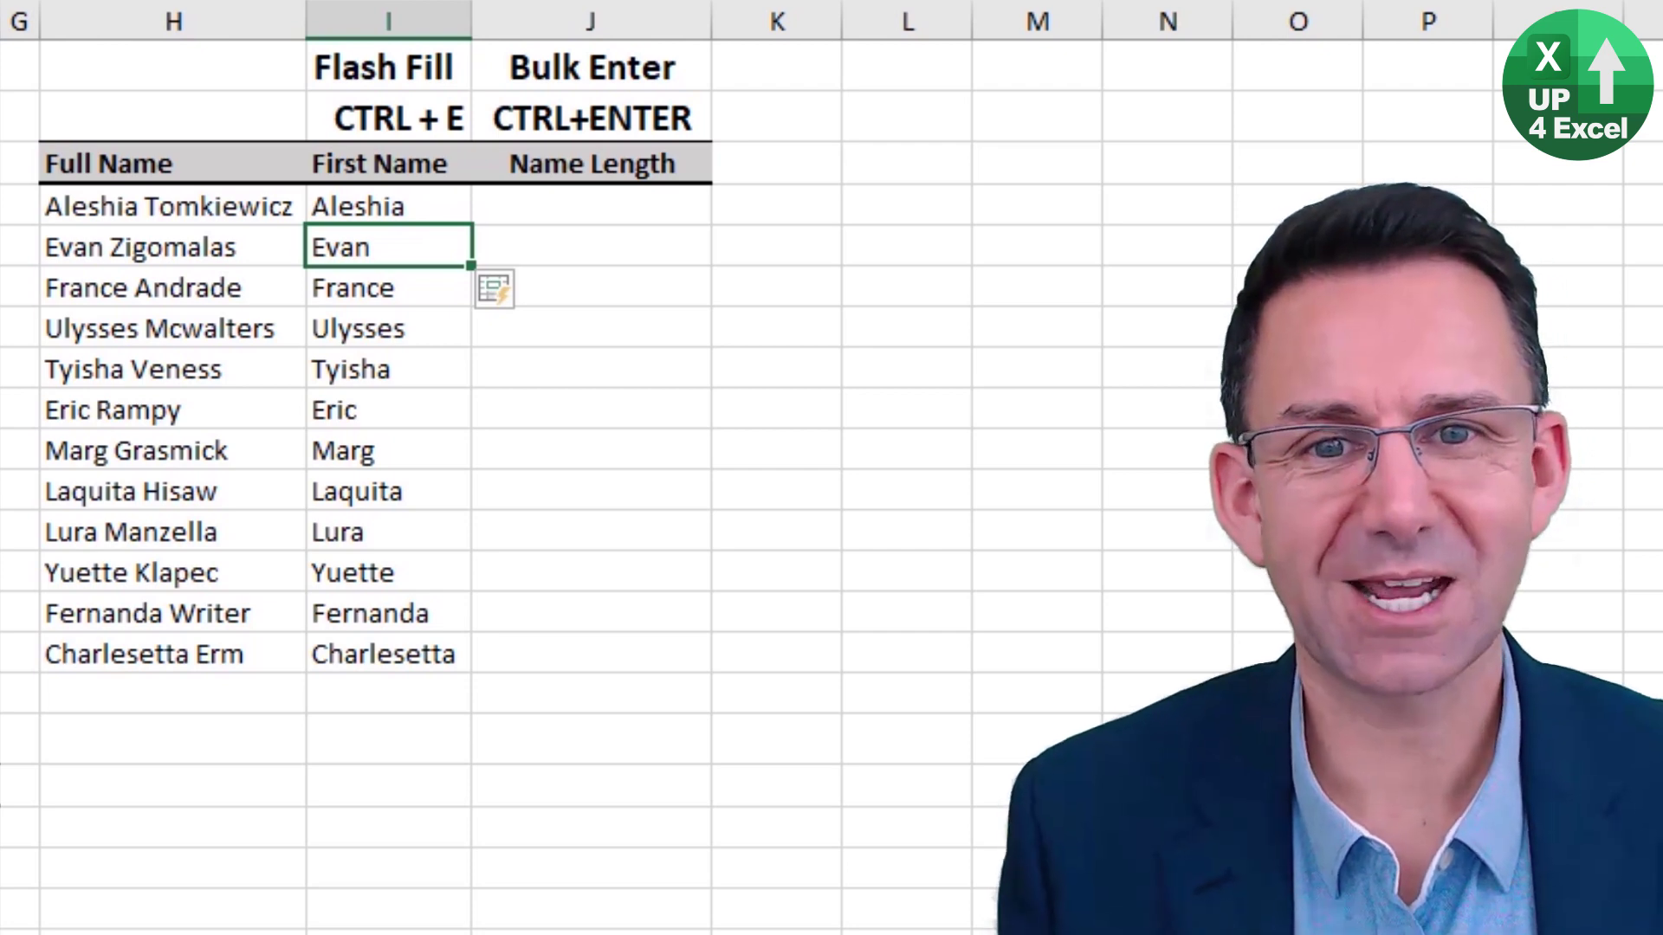
Bulk-enter the formula =len(I4) into all Name Length cells J4:J15 at once
click(590, 205)
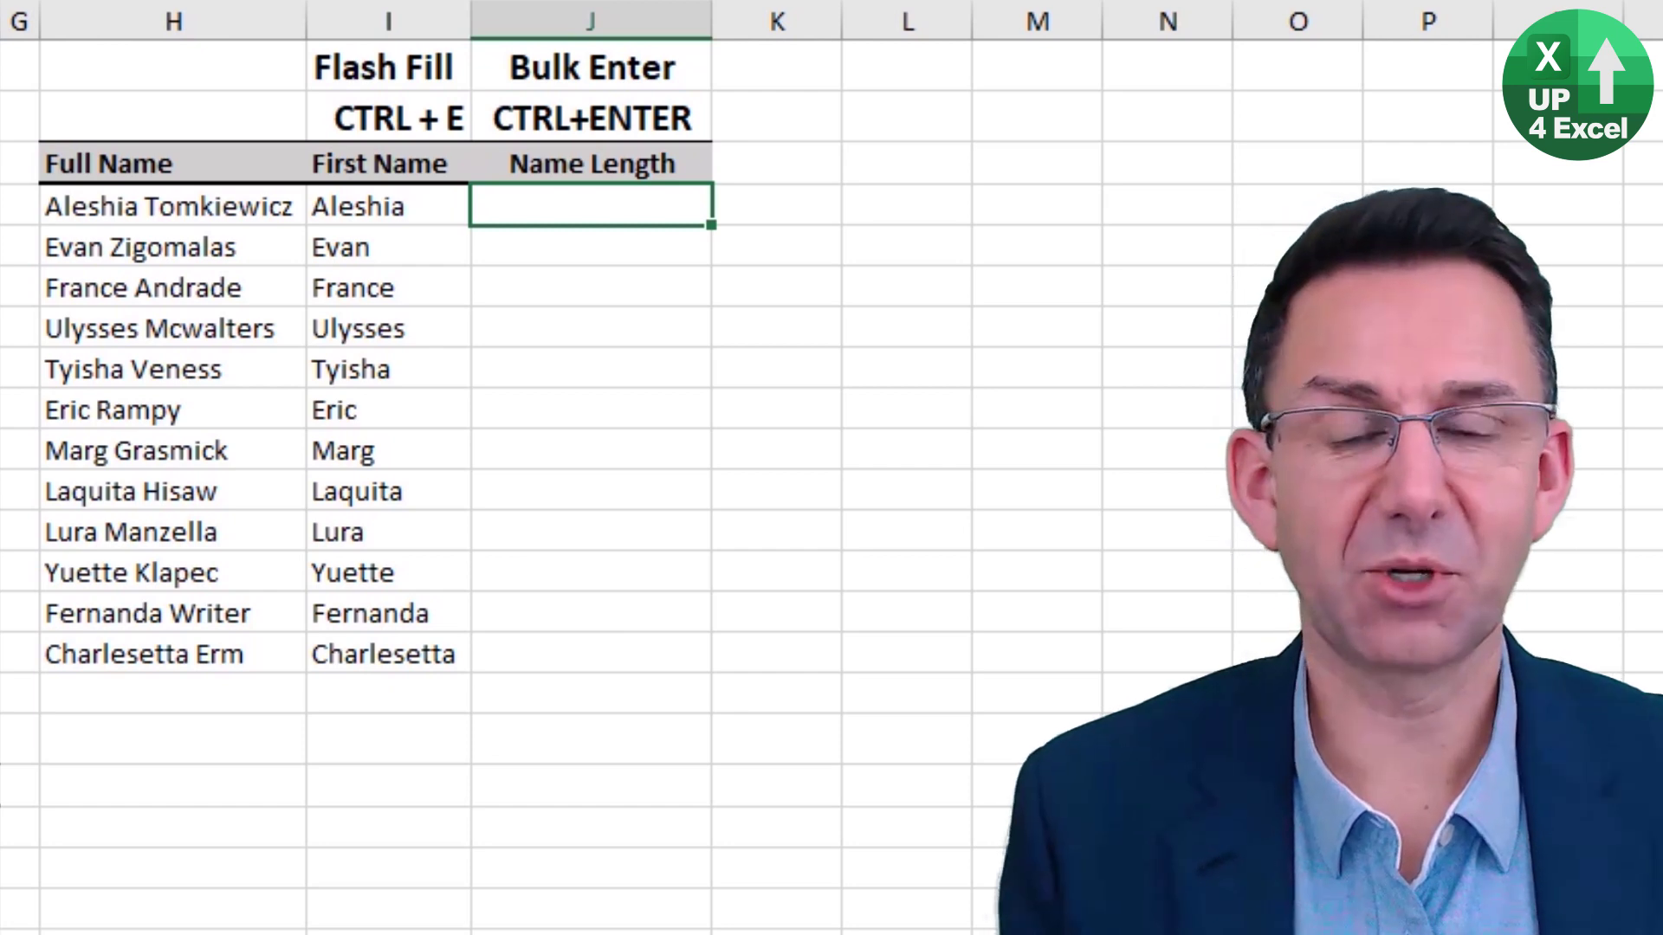
key(shift+Down)
key(shift+Down)
key(shift+Down)
key(shift+Down)
key(shift+Down)
key(shift+Down)
key(shift+Down)
key(shift+Down)
key(shift+Down)
key(shift+Down)
key(shift+Down)
key(shift+Down)
key(shift+Up)
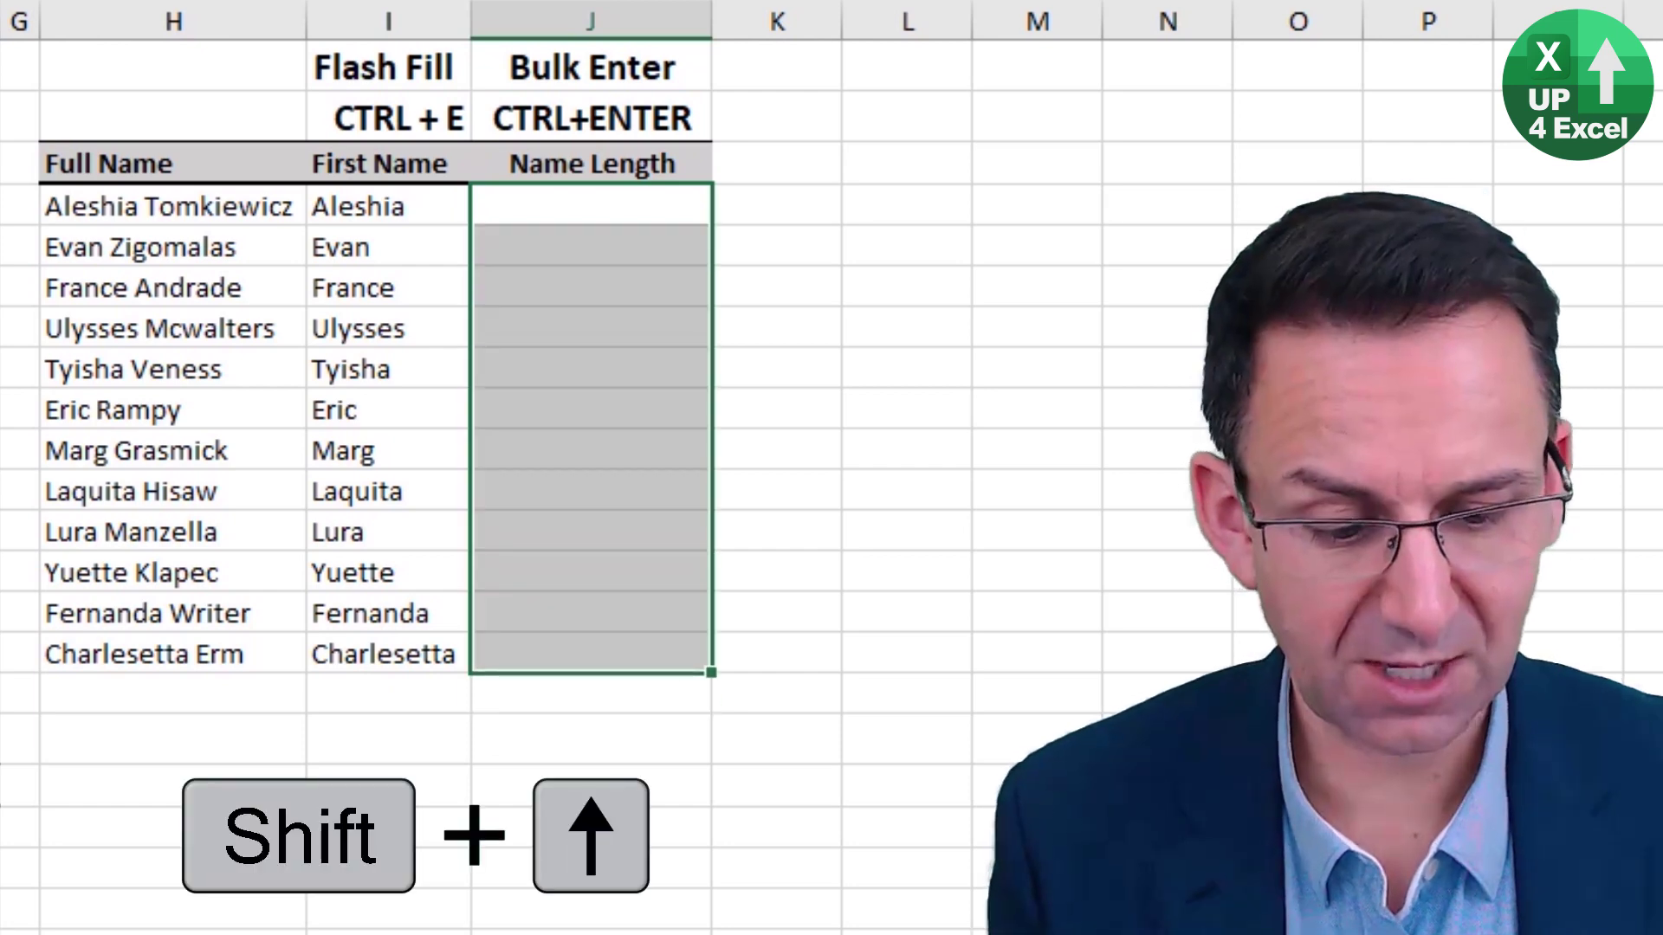
text(=len()
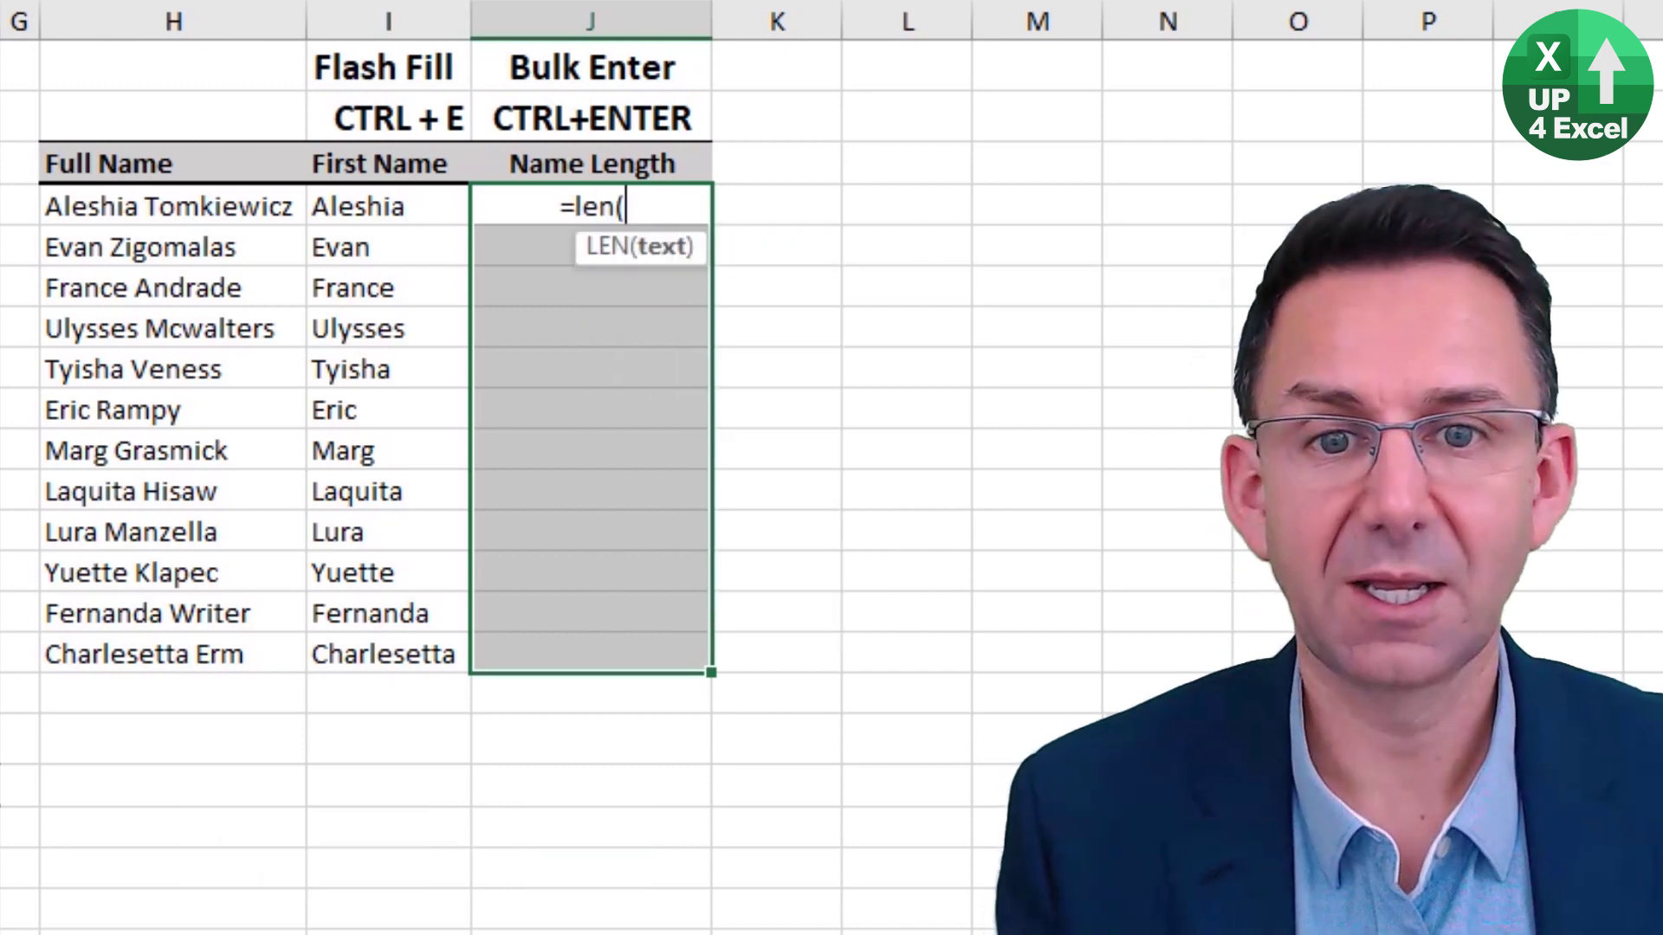
key(Left)
text())
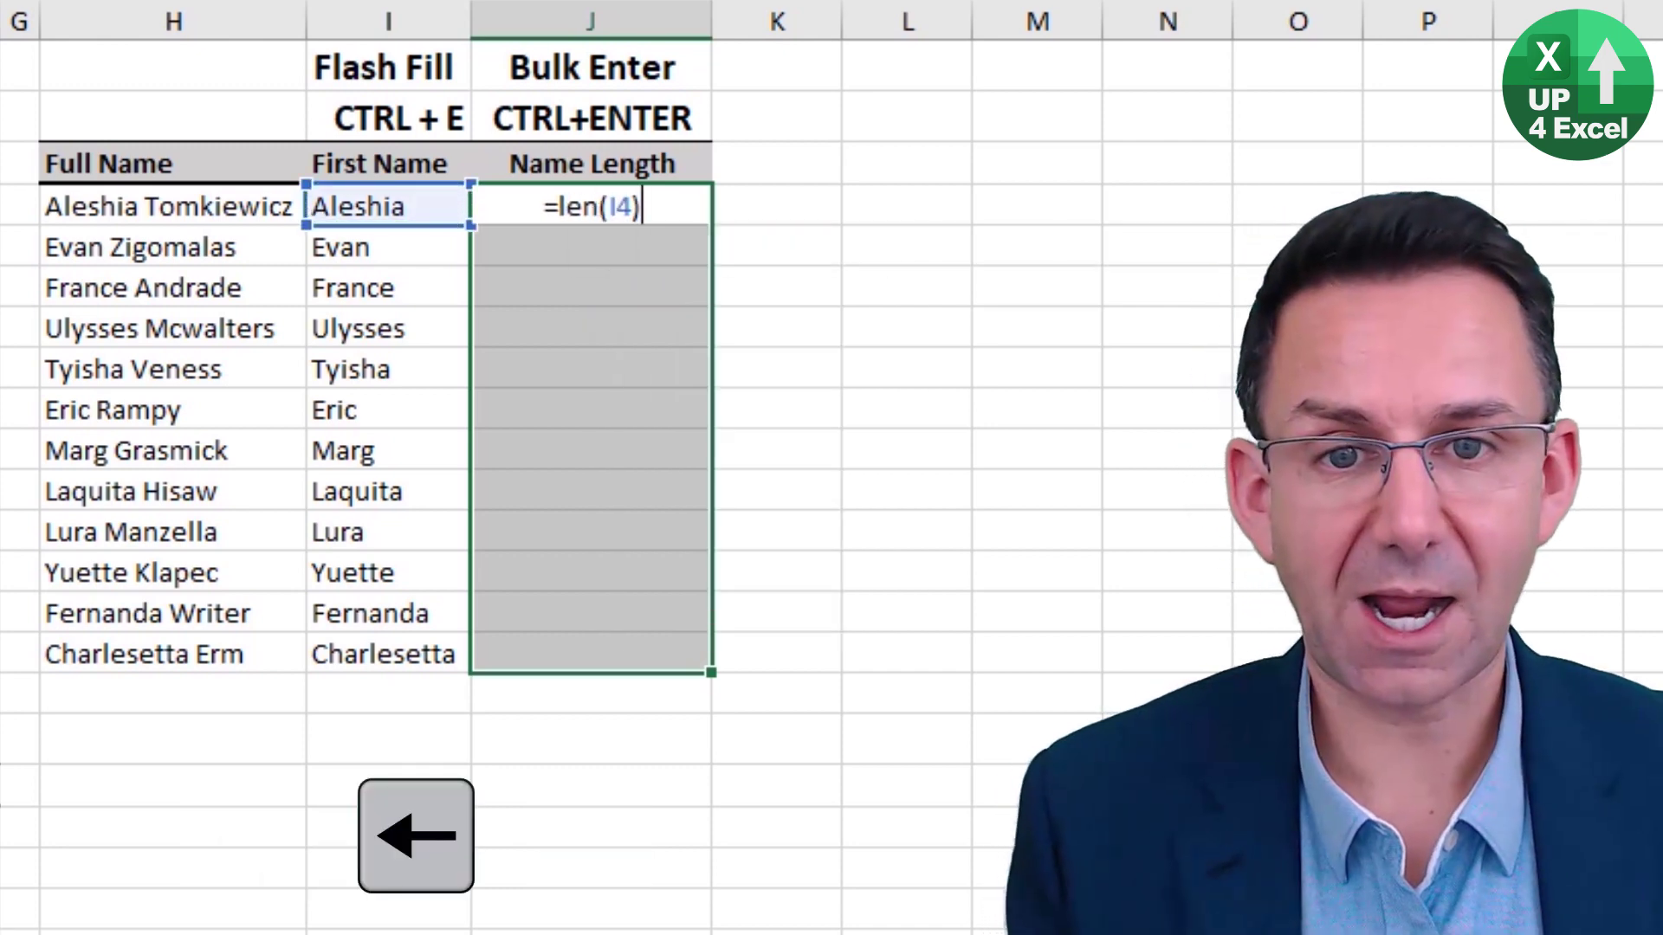
key(ctrl+Return)
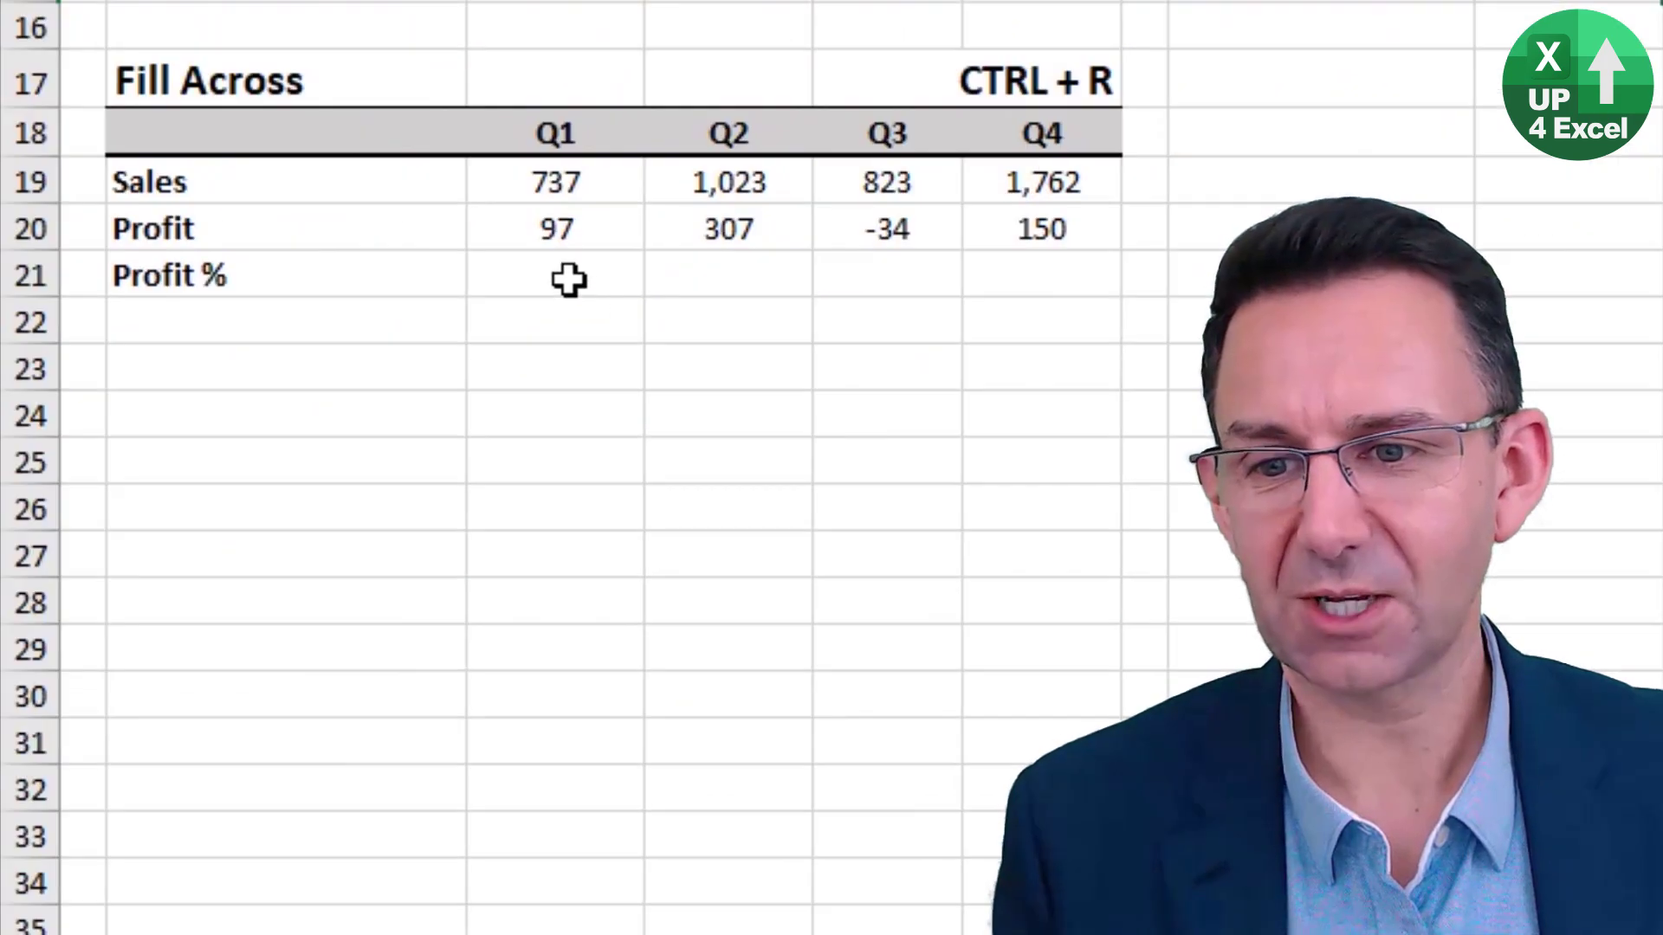
Enter the formula =C20/C19 in the Q1 Profit % cell C21 of the Fill Across table
click(572, 279)
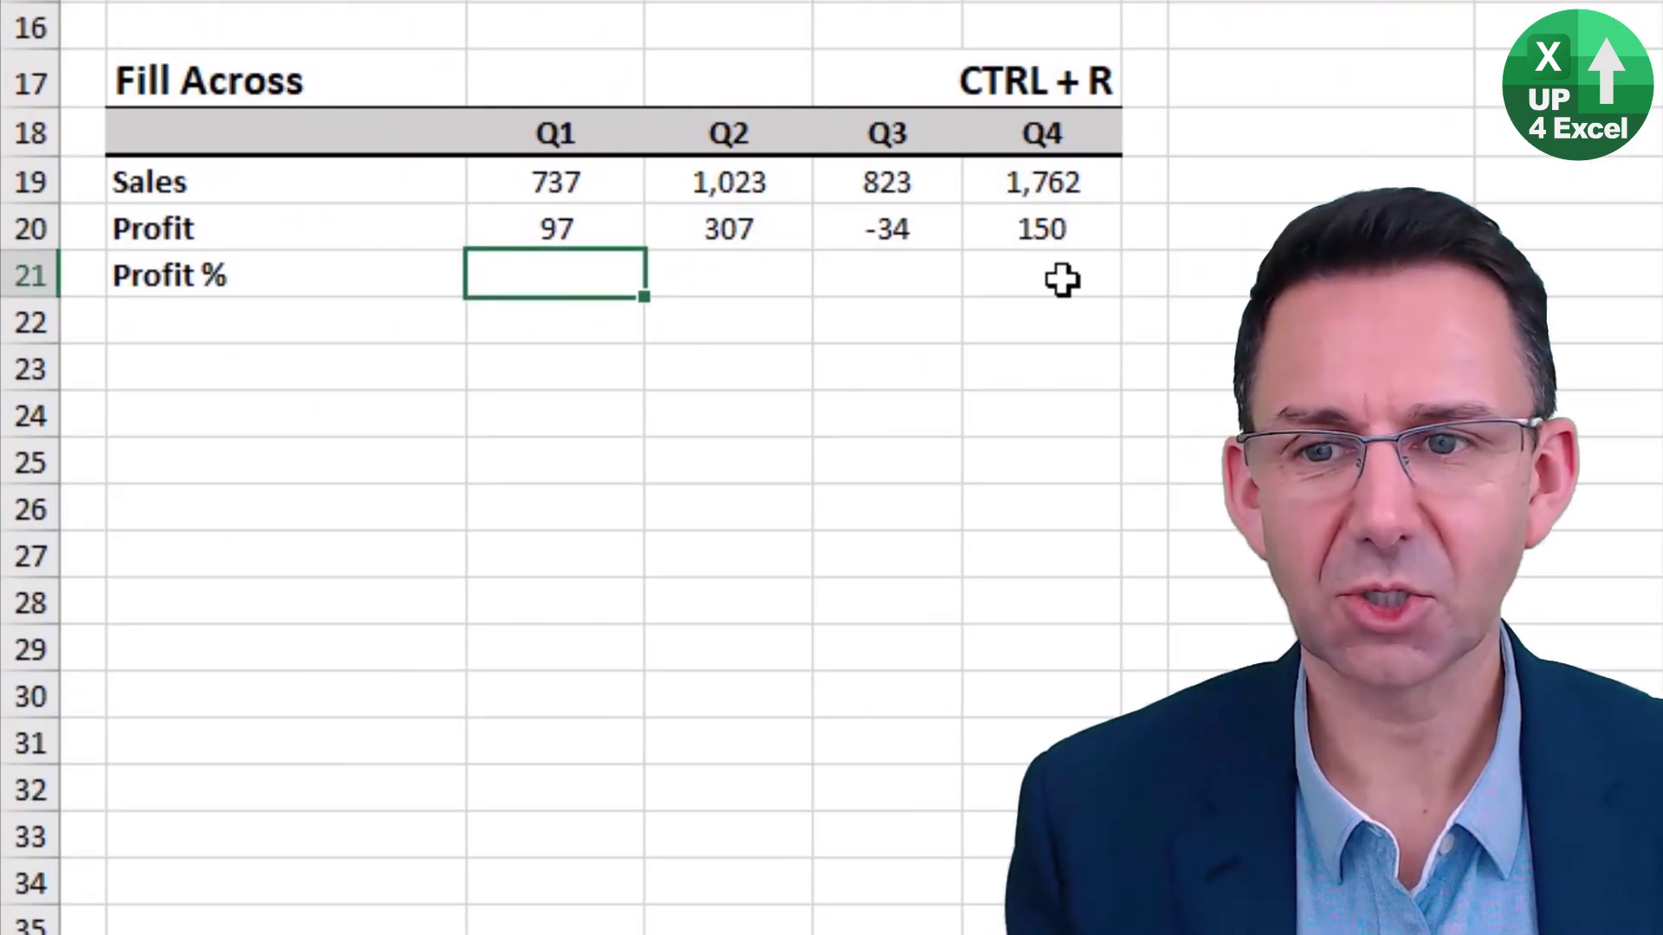
text(=)
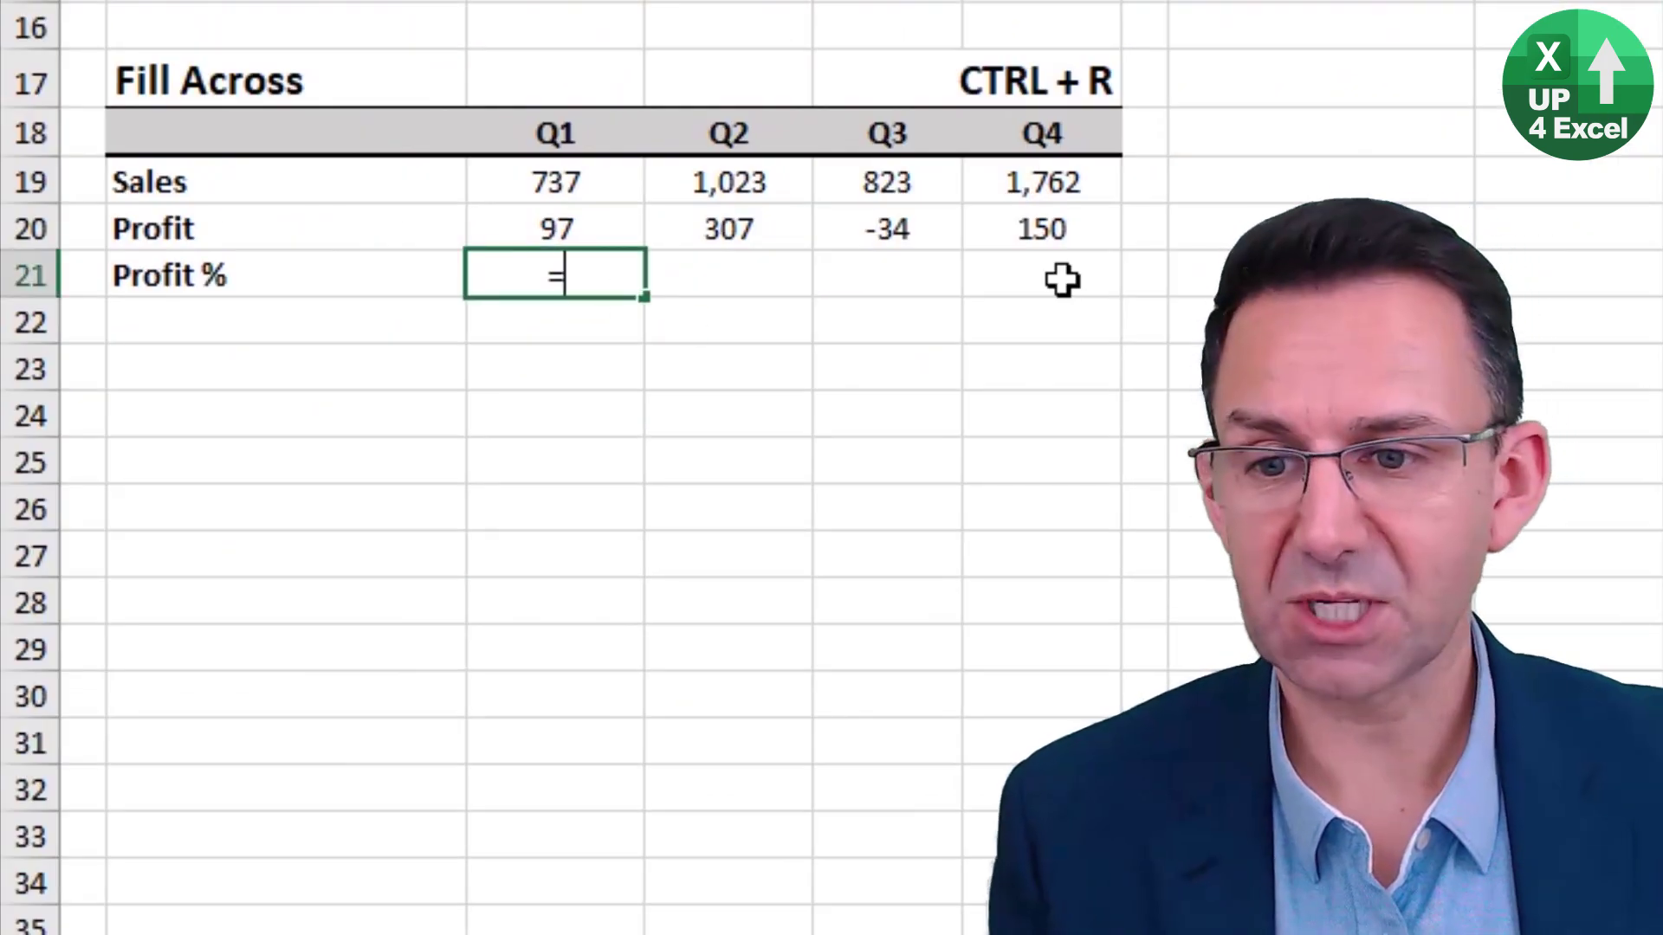
key(Up)
text(/)
key(Up)
key(Up)
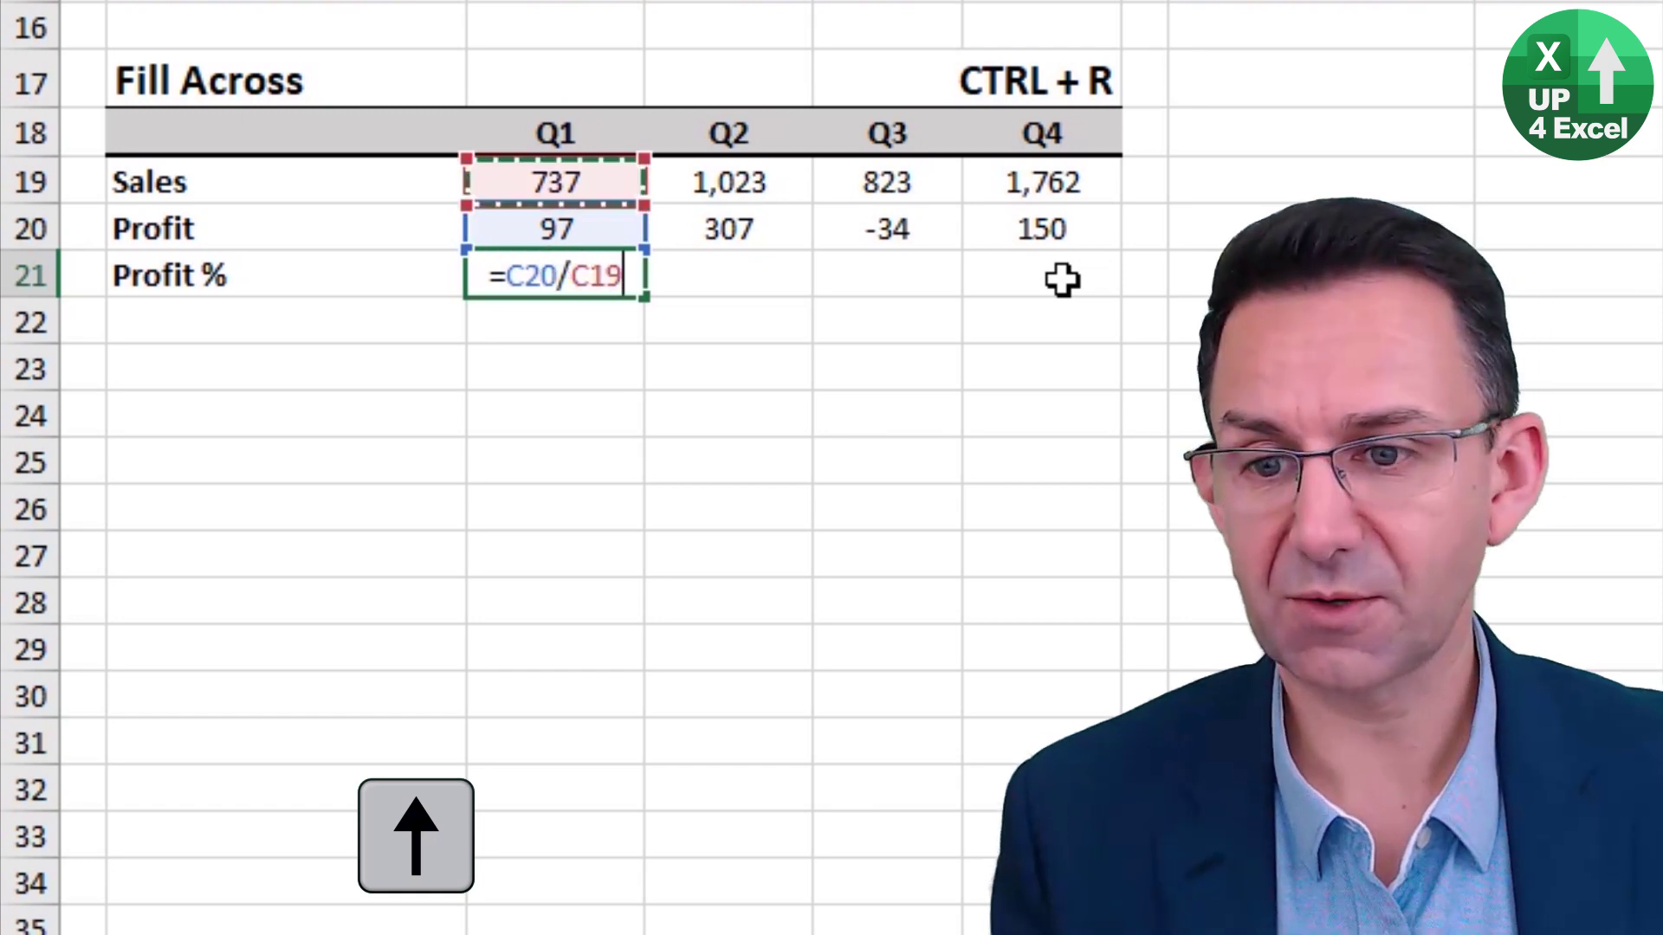
key(Return)
Fill the Q1 Profit % formula across to Q4 in row 21
key(Up)
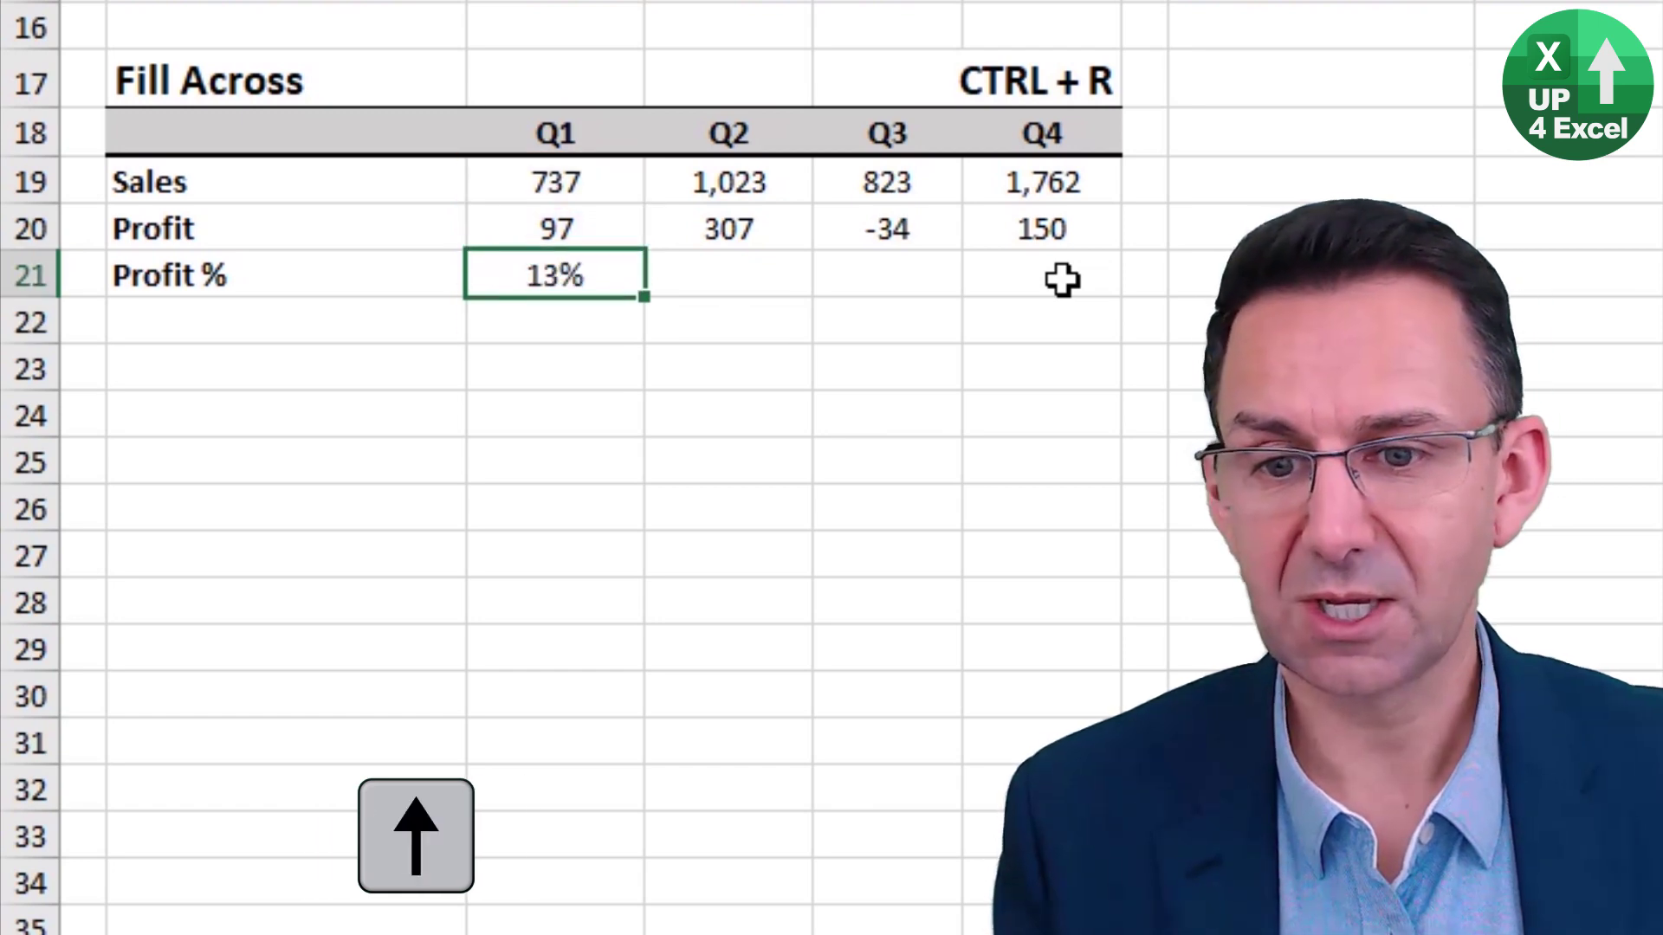
key(shift+Right)
key(shift+Right)
key(shift+Right)
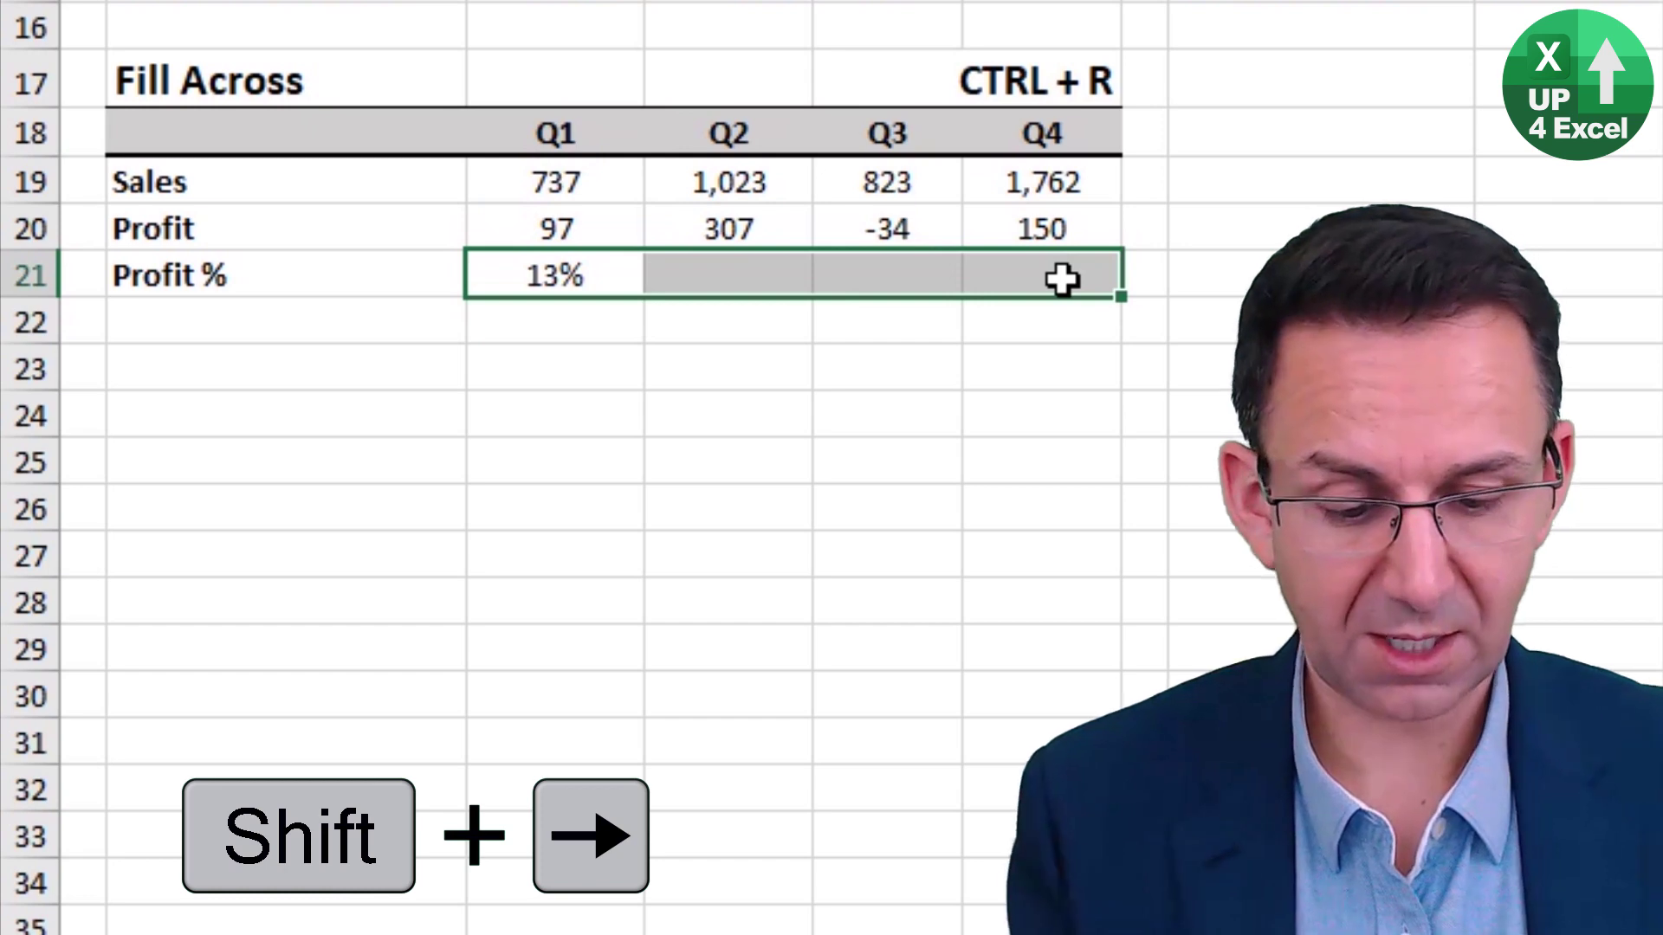
key(ctrl+r)
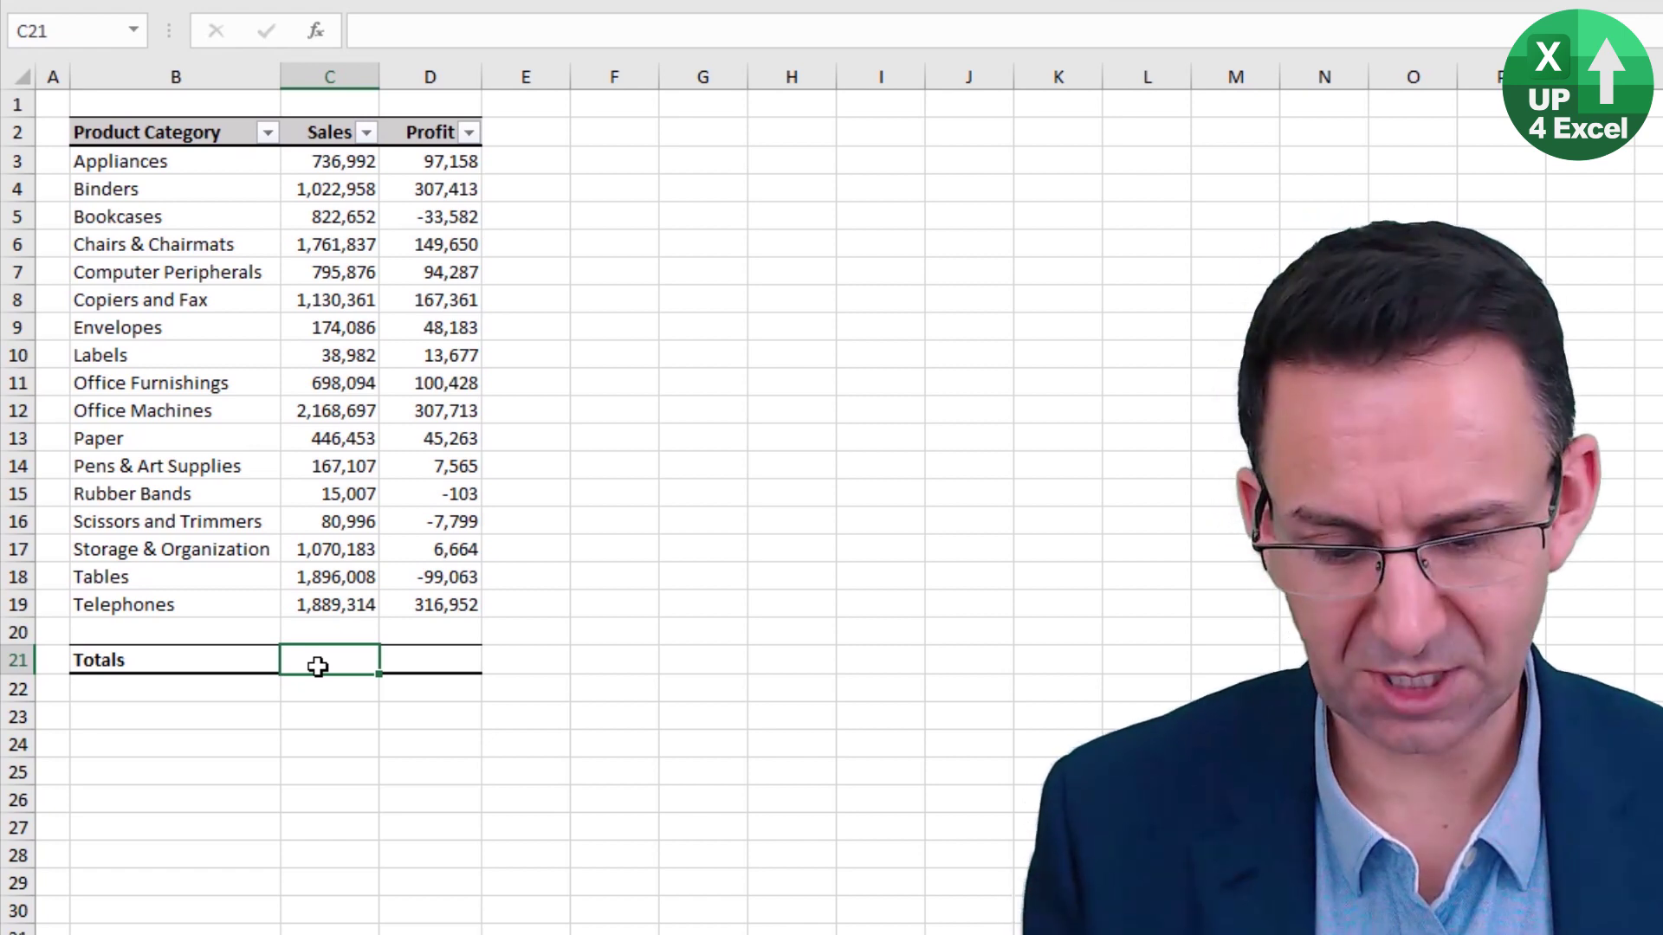
AutoSum the Sales column in the Totals cell C21 with =SUM(C3:C20)
key(alt+equal)
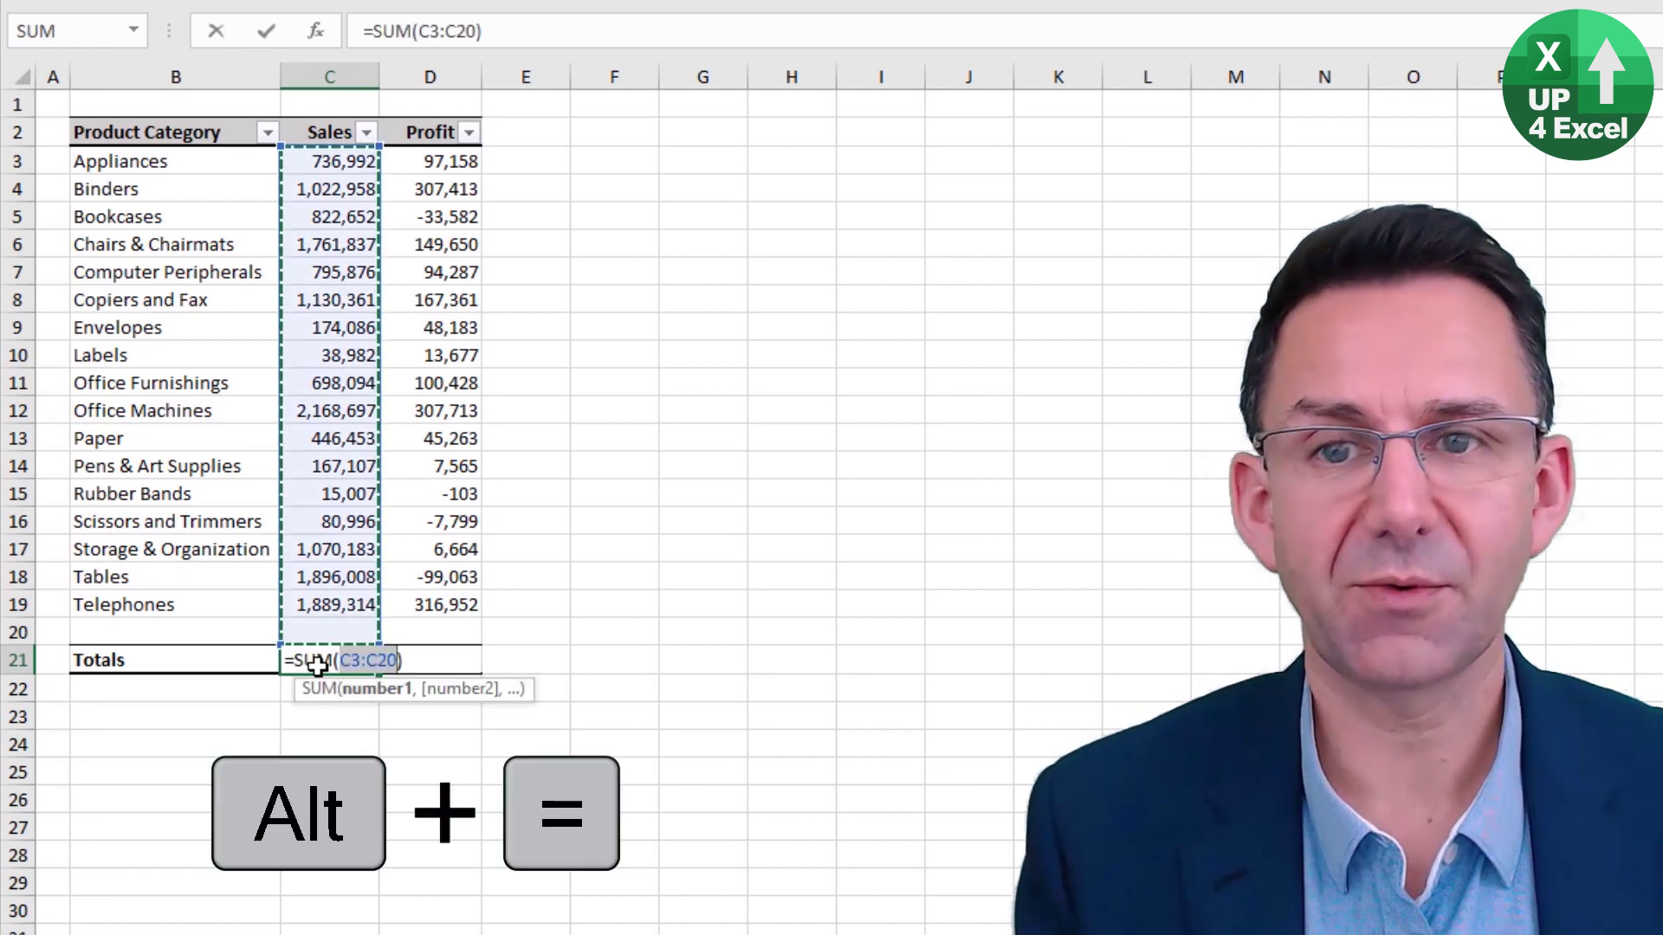
key(Return)
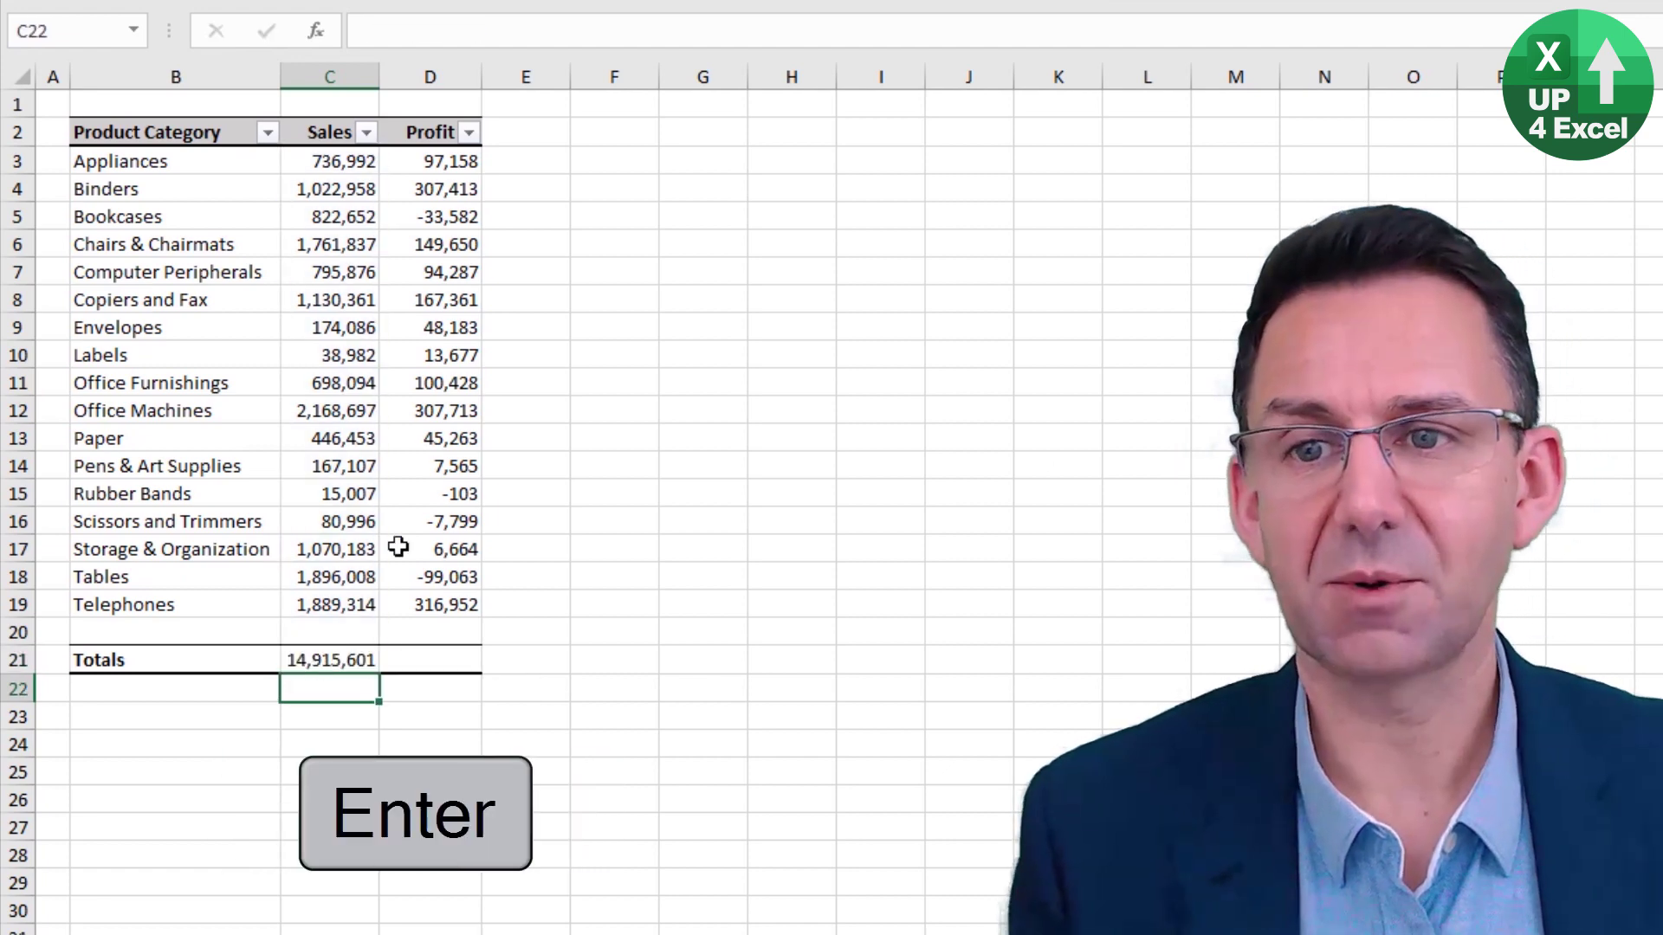
Filter Product Category to Bookcases, Computer Peripherals and Envelopes, and select the Sales total in C21
click(268, 133)
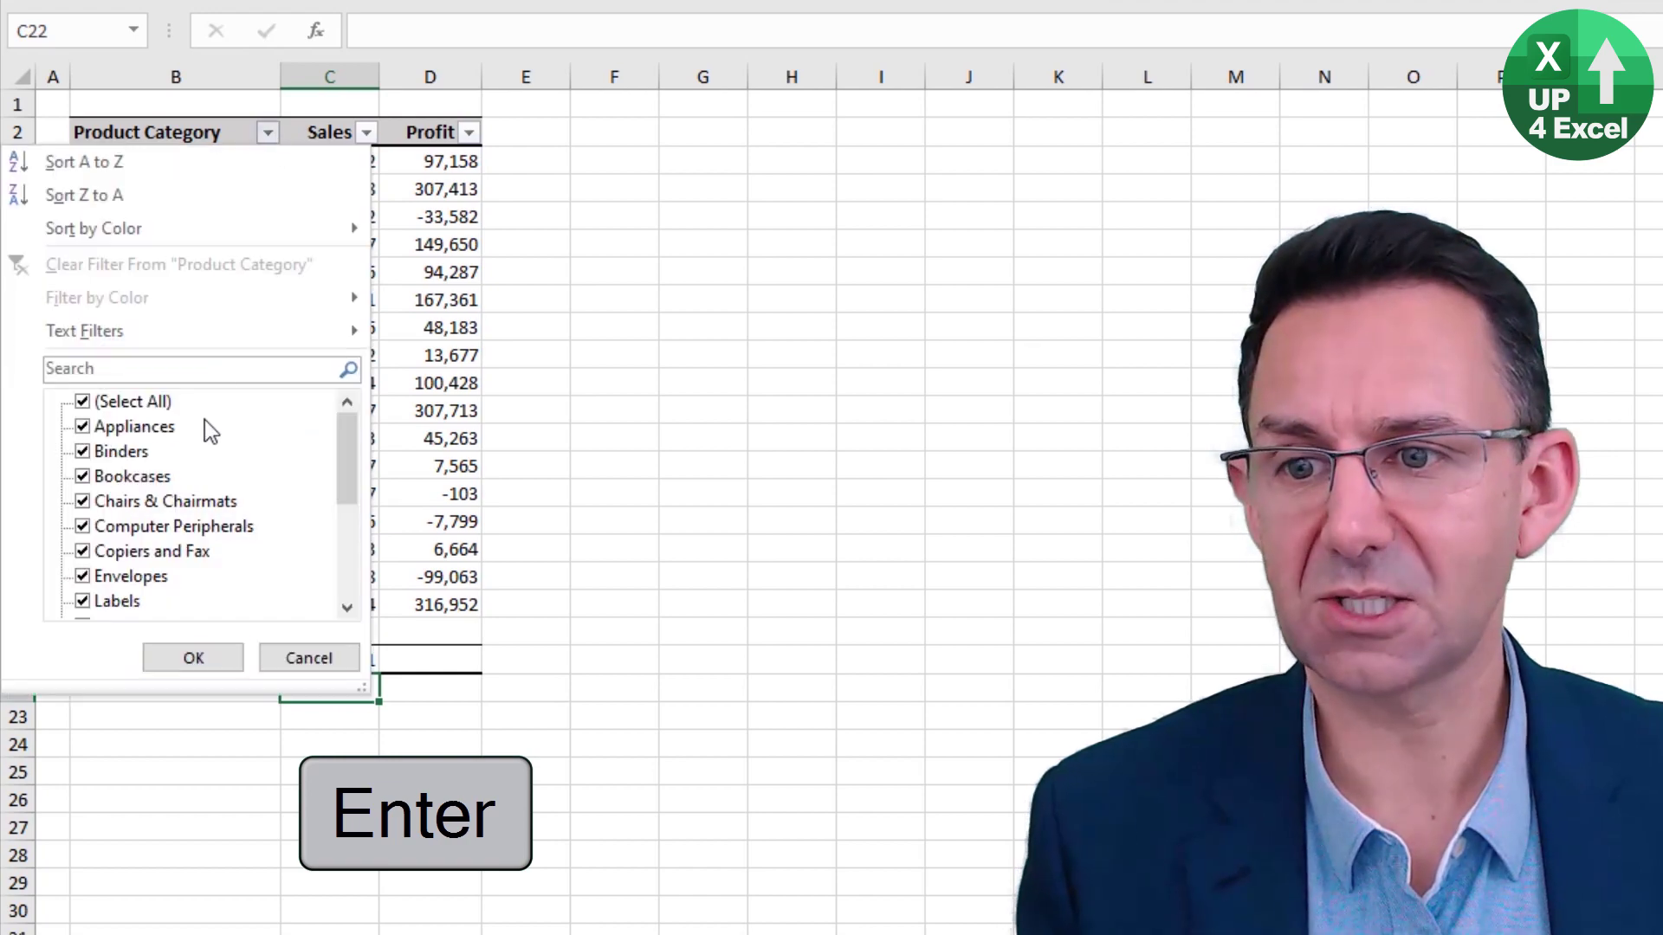
click(121, 401)
click(130, 477)
click(130, 526)
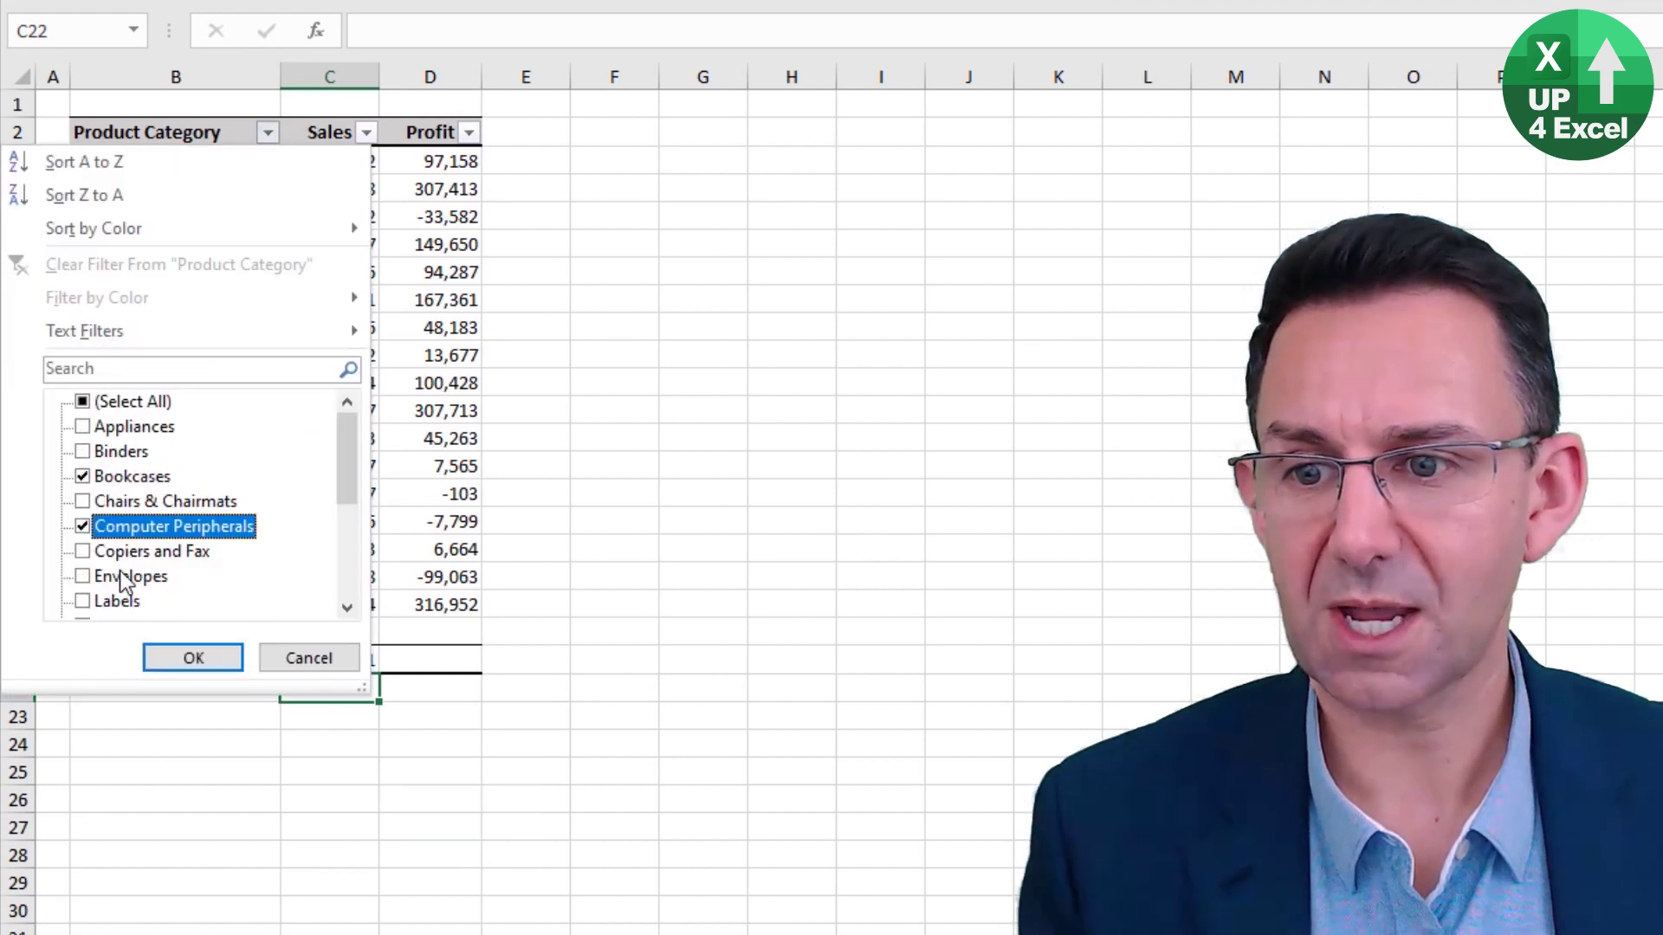
click(126, 576)
click(193, 659)
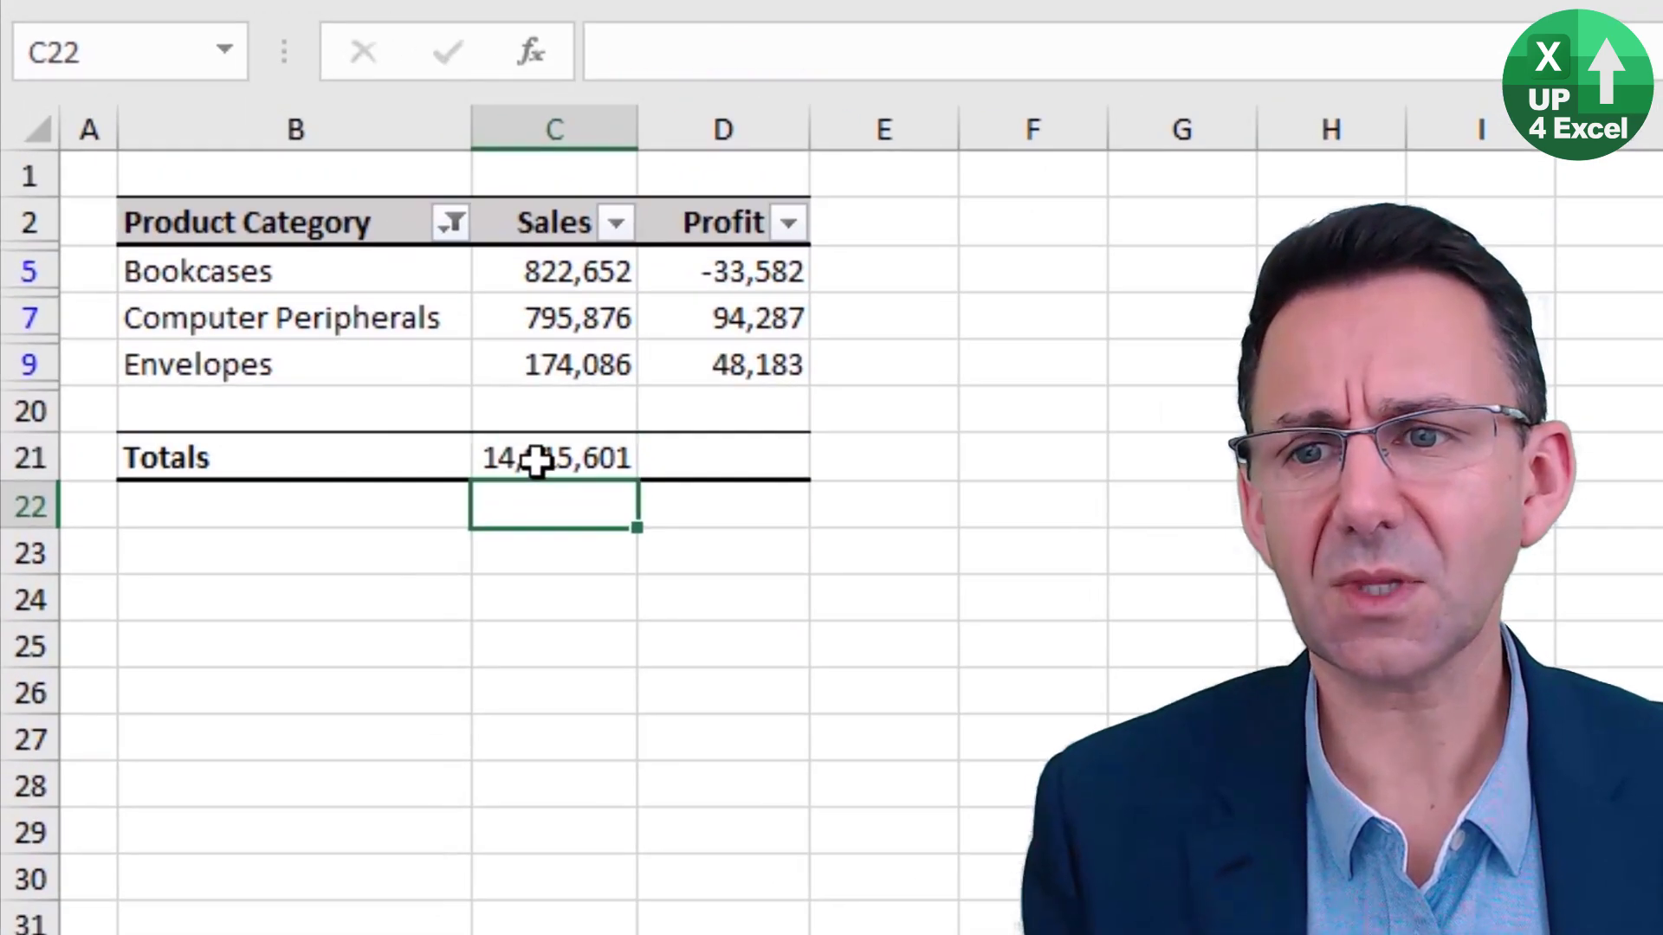
click(319, 274)
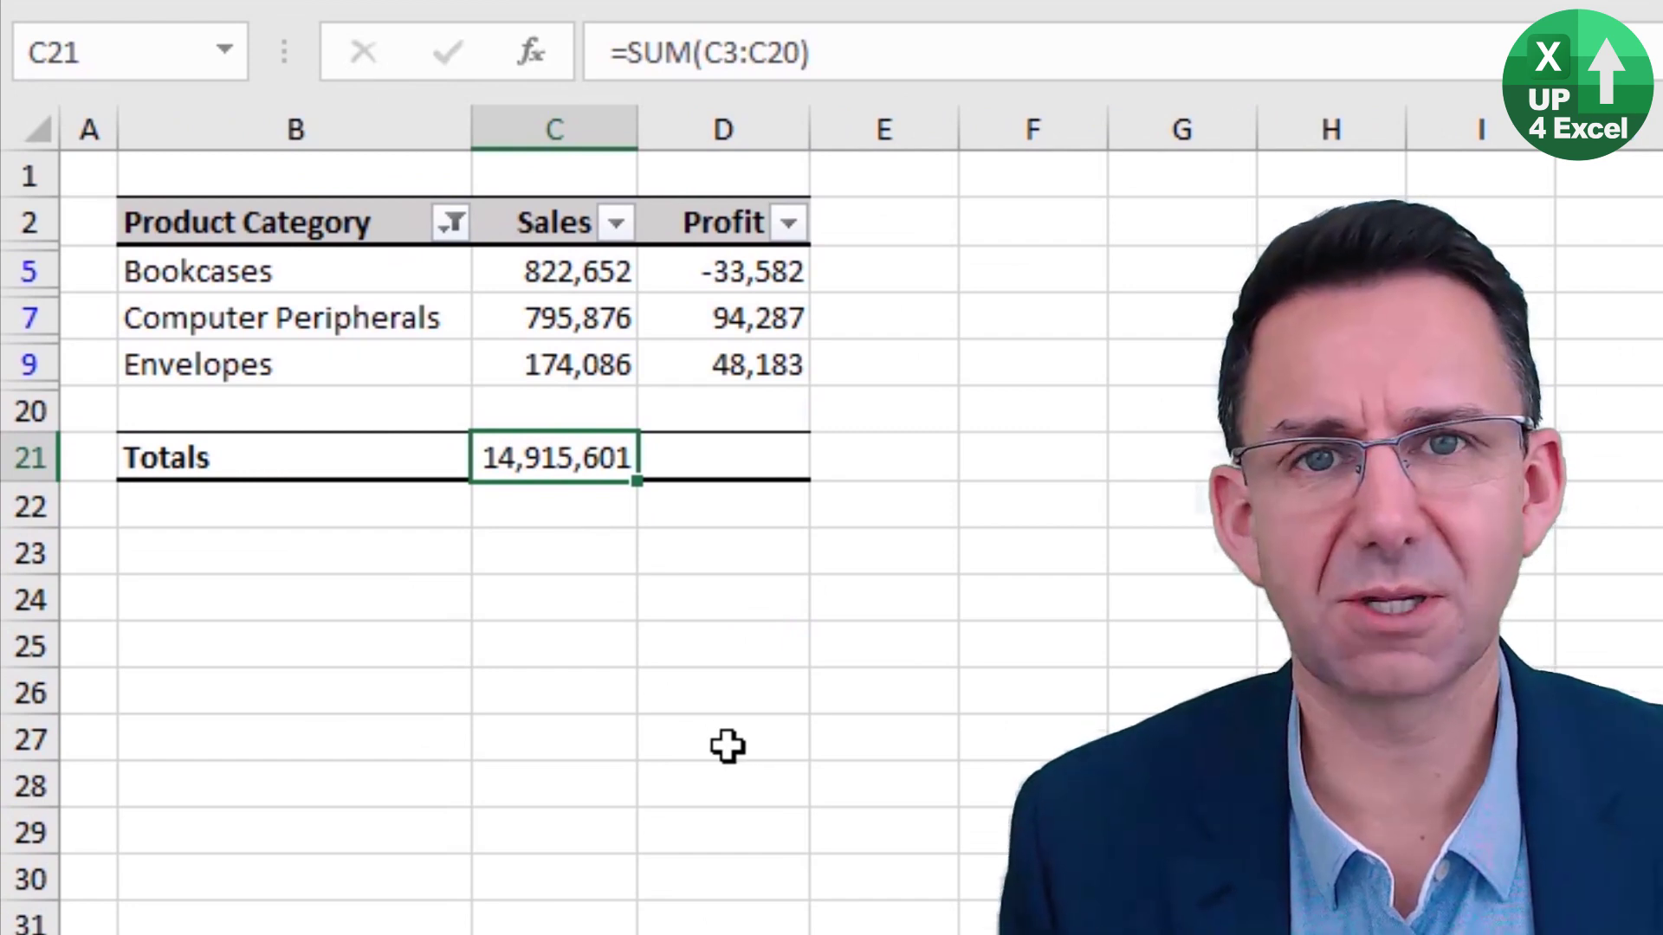
AutoSum the filtered Profit column in the Totals cell D21 with =SUBTOTAL(9,D3:D20)
key(Right)
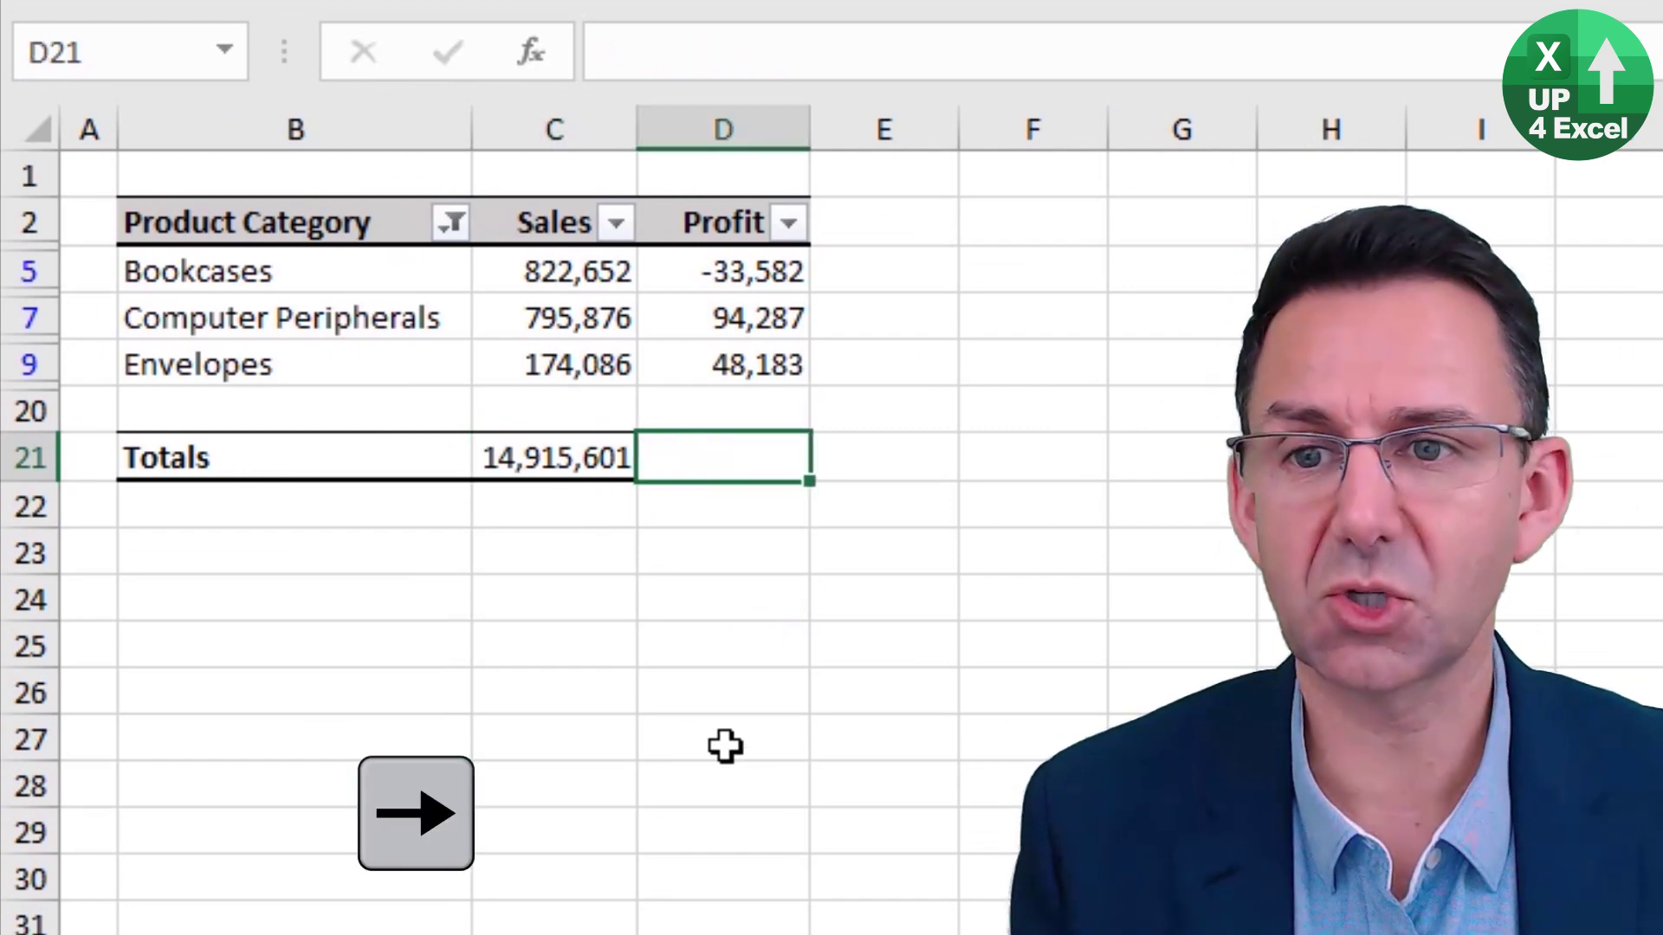
key(alt+equal)
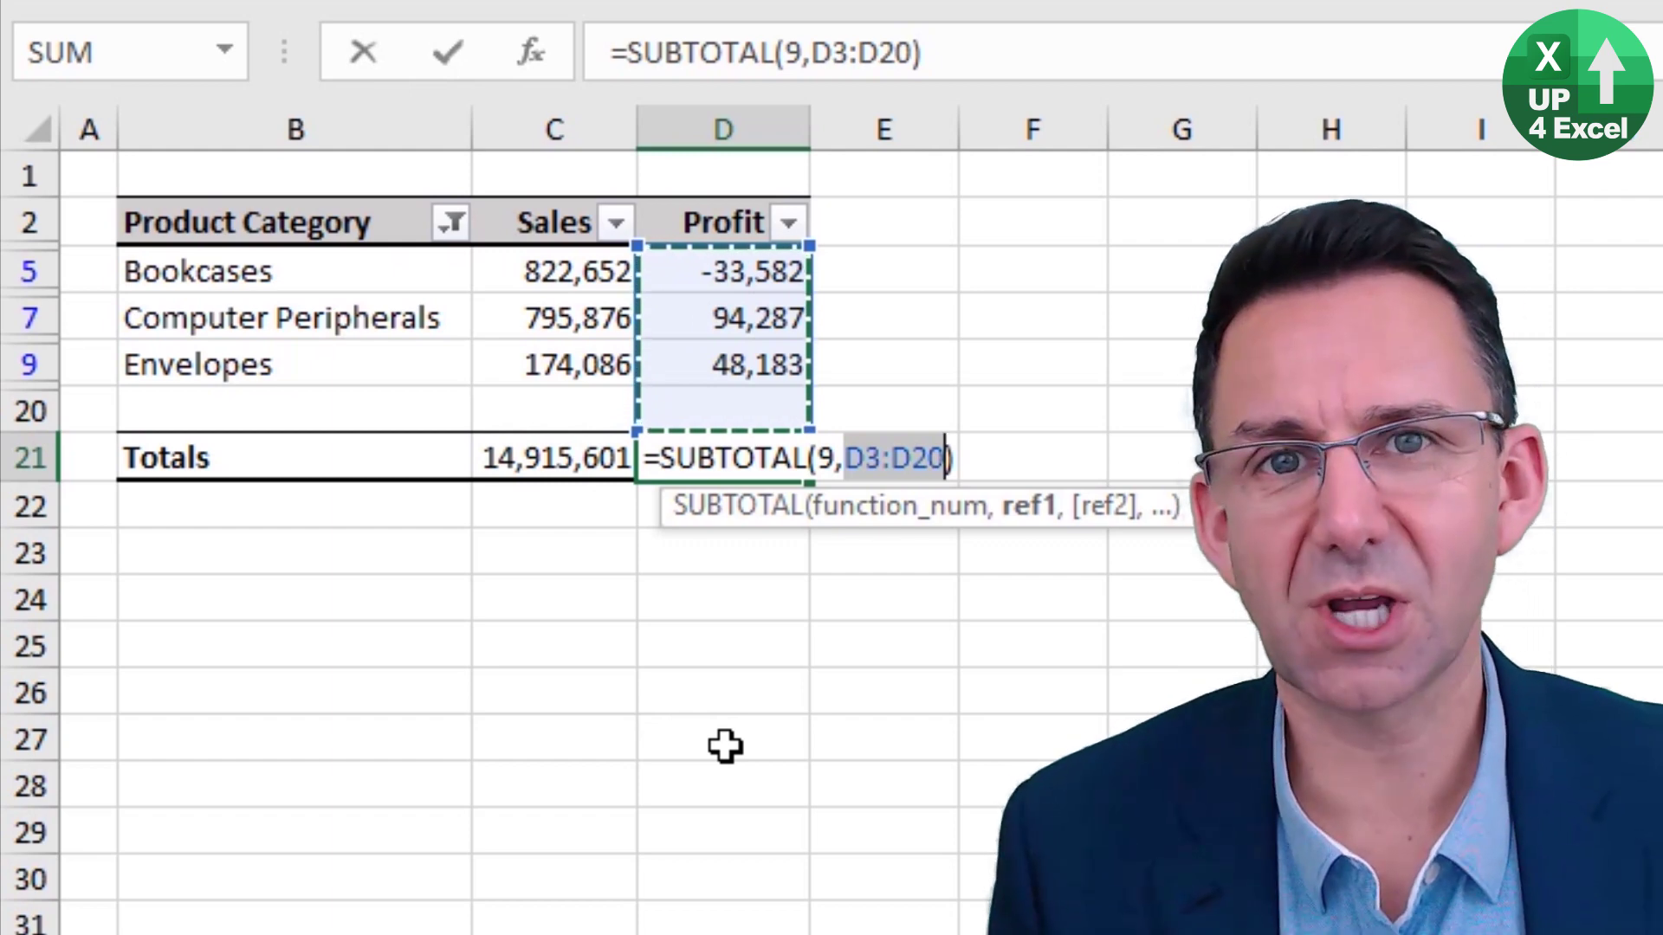
key(Return)
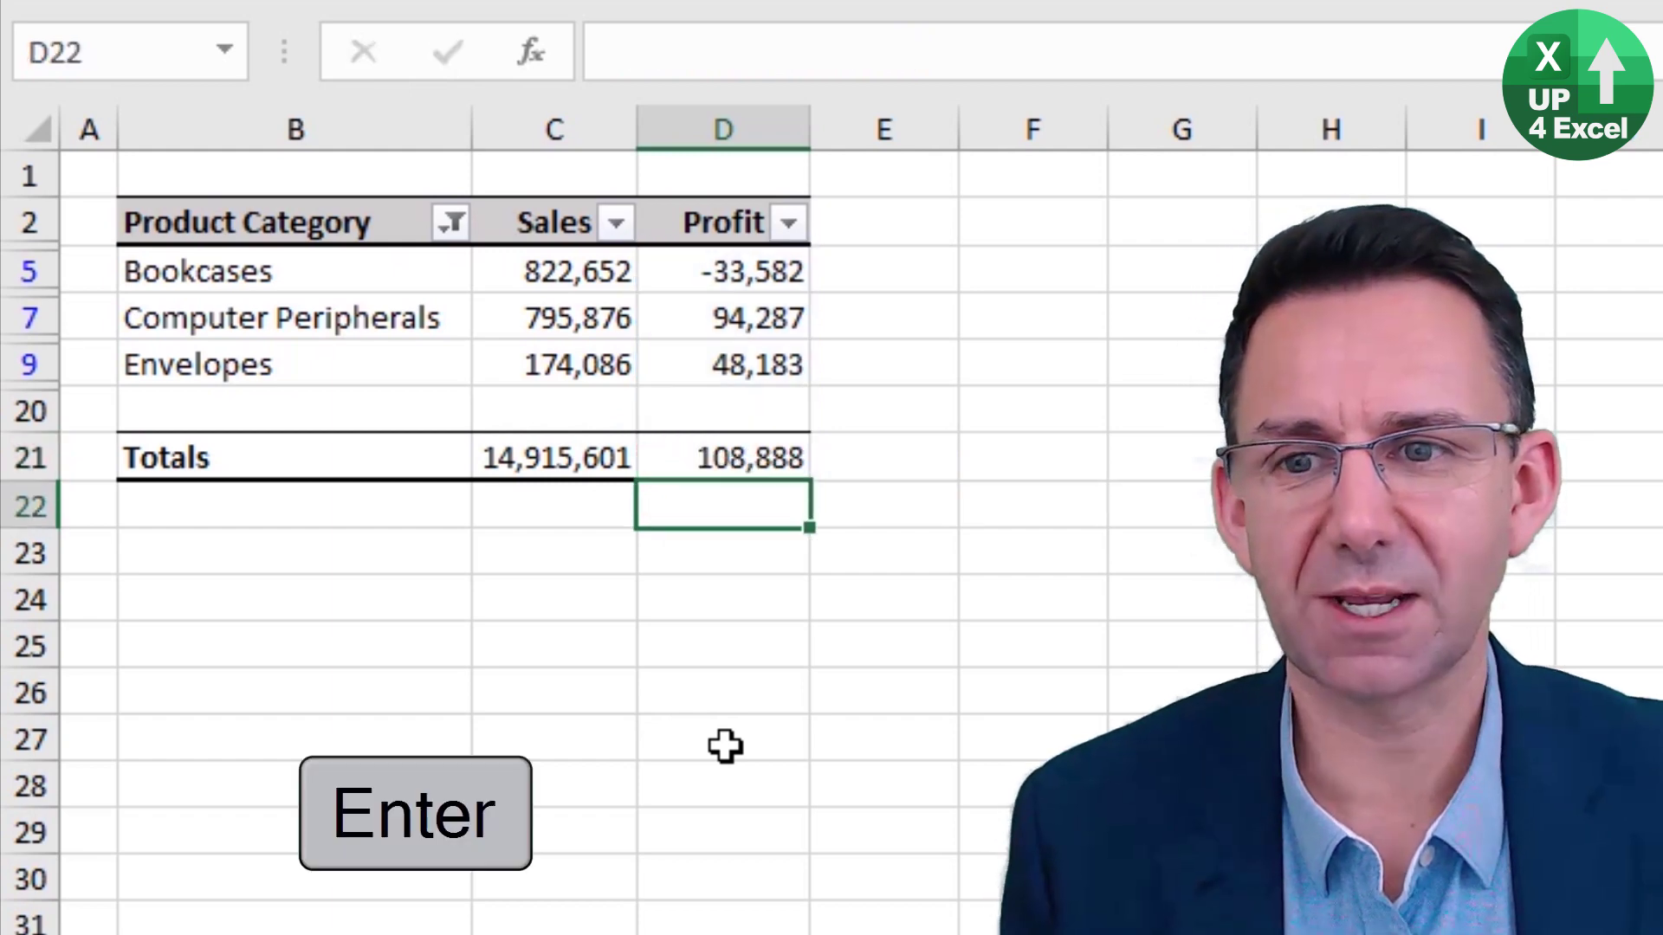
key(Up)
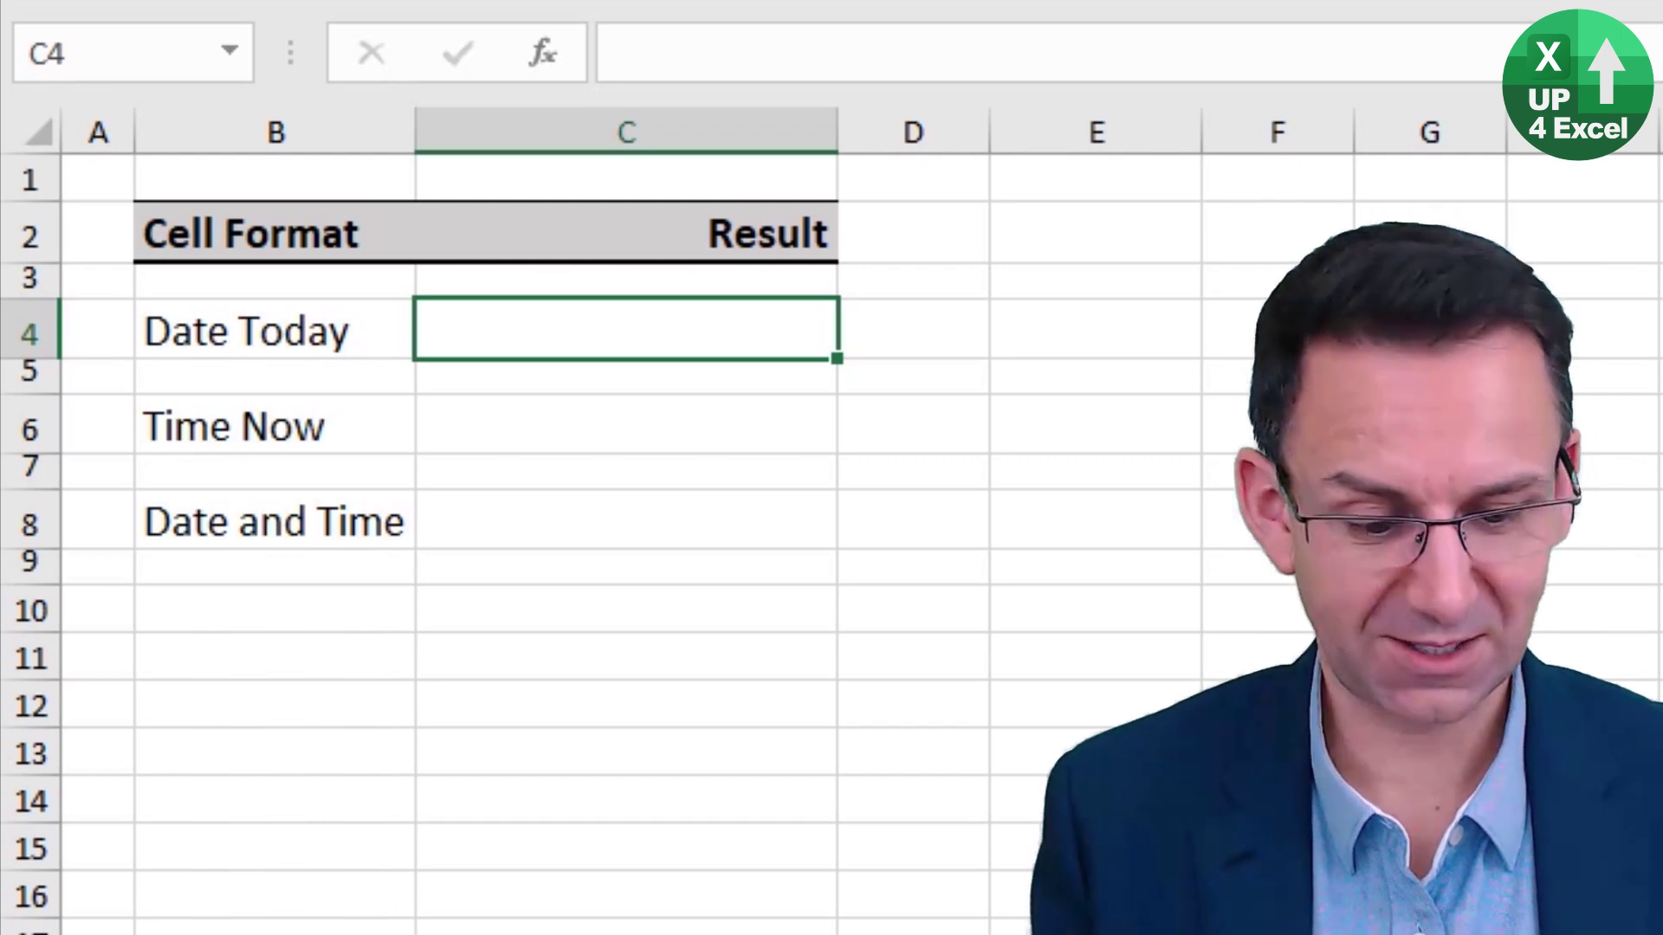
Enter today's date, 08/11/2019, in the Date Today cell C4 and the current time, 12:58, in the Time Now cell C6
key(ctrl+semicolon)
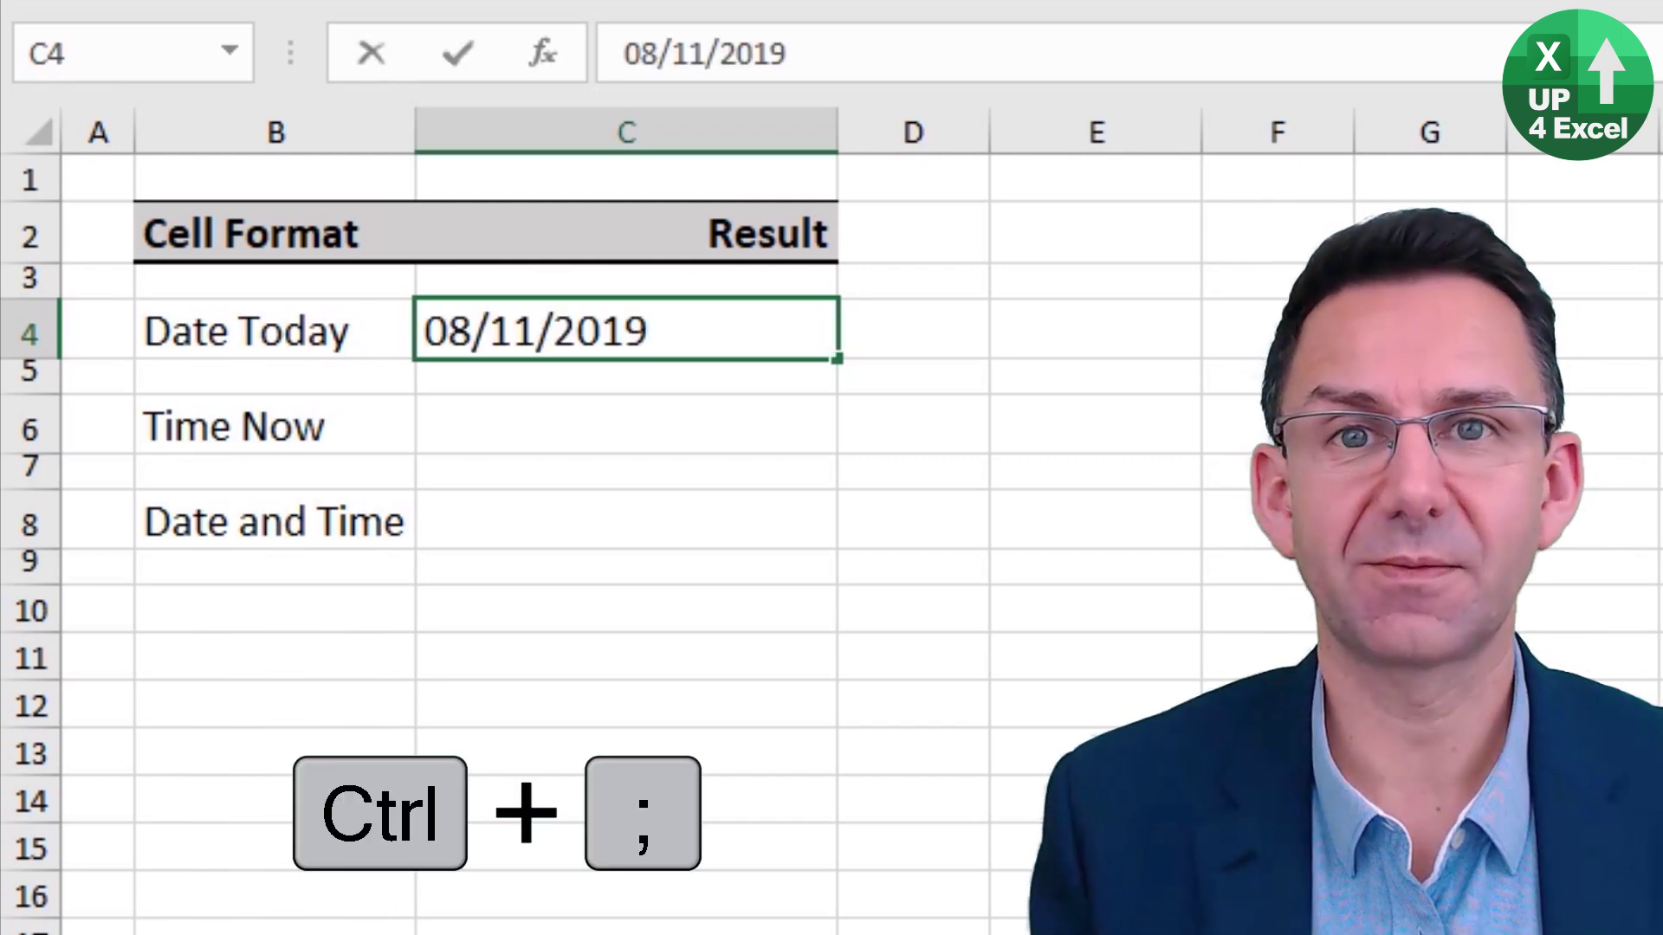
key(Return)
key(Down)
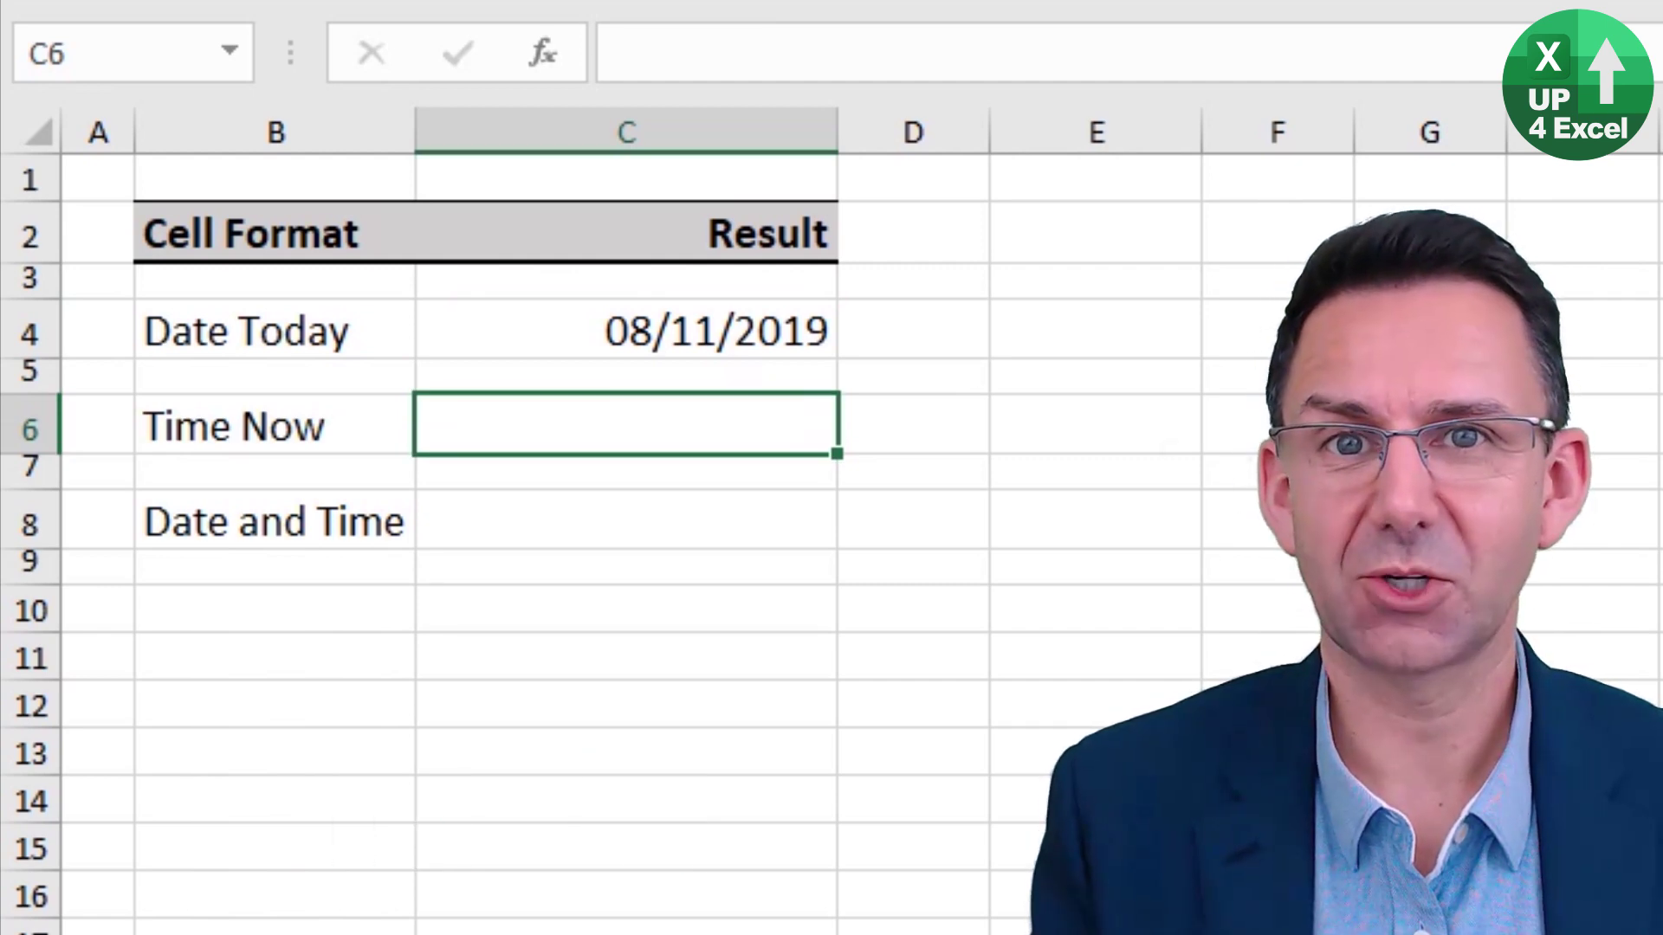
key(ctrl+shift+semicolon)
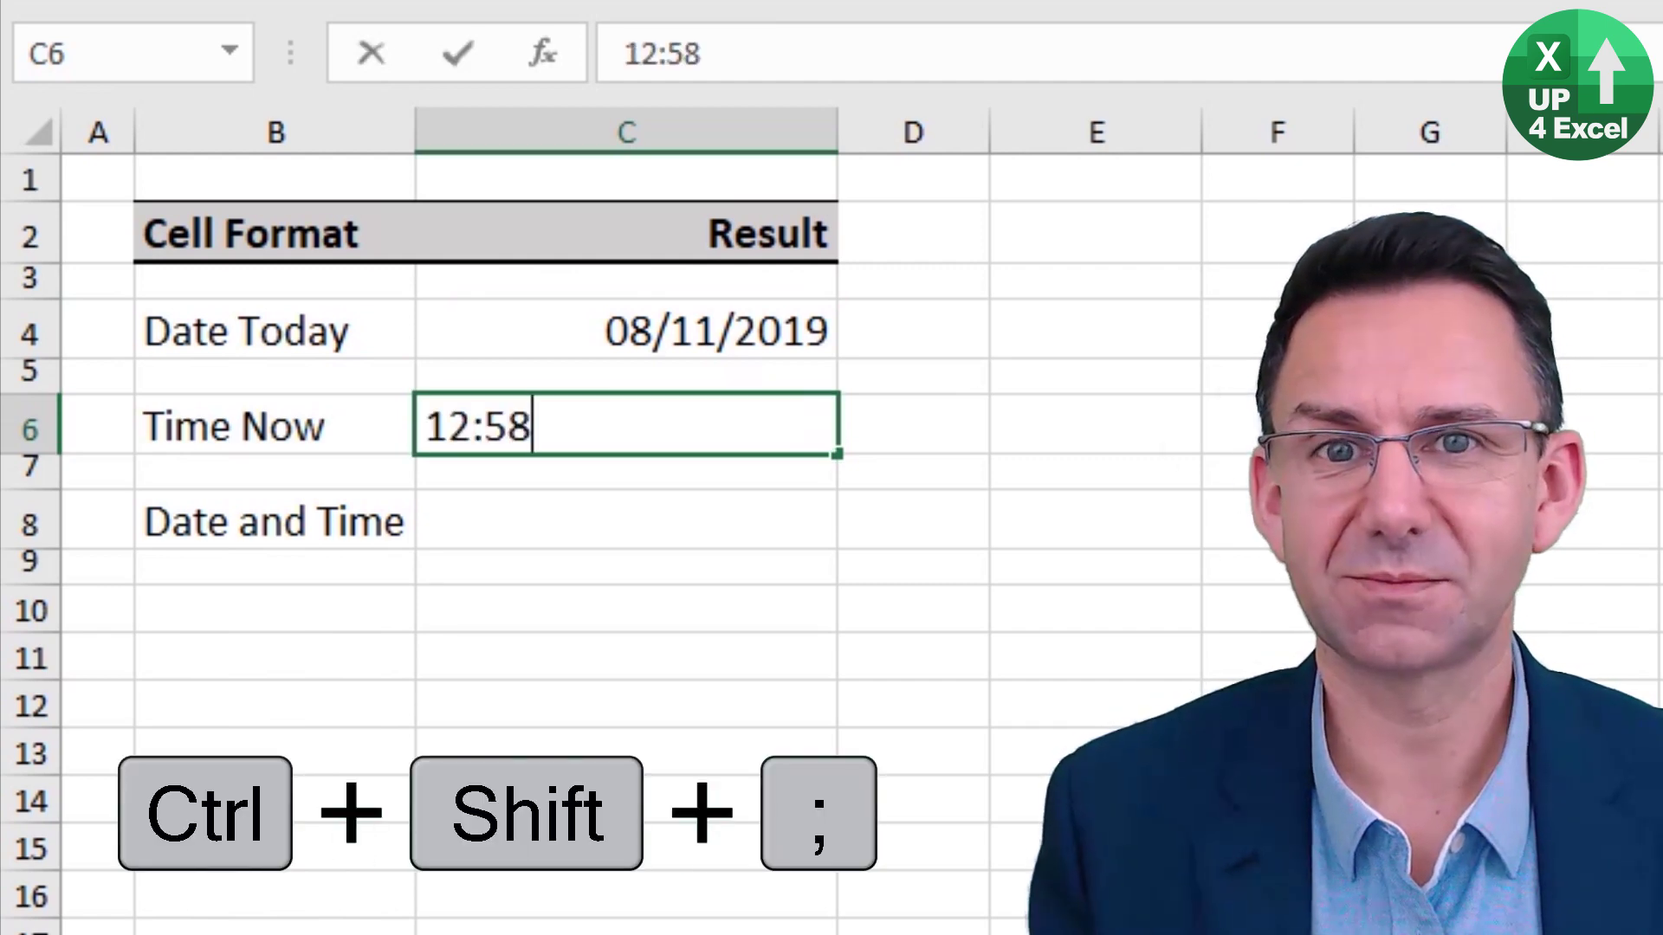
key(Return)
key(Down)
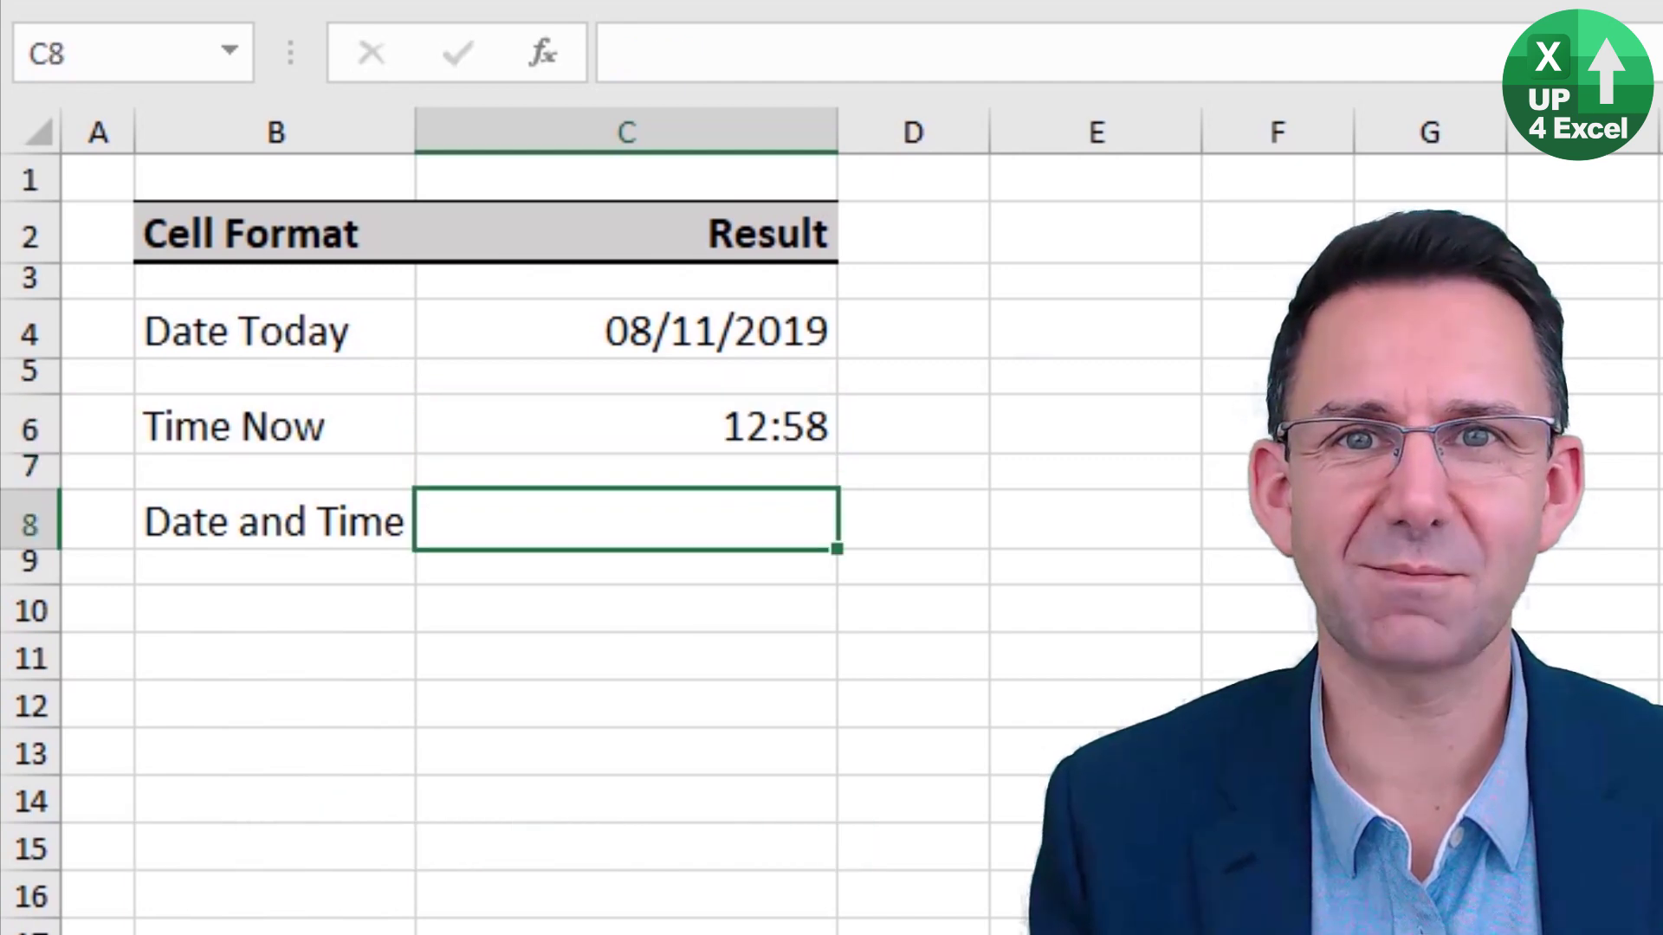
Enter the current date and time together, 08/11/2019 12:58, in the Date and Time cell C8
key(ctrl+semicolon)
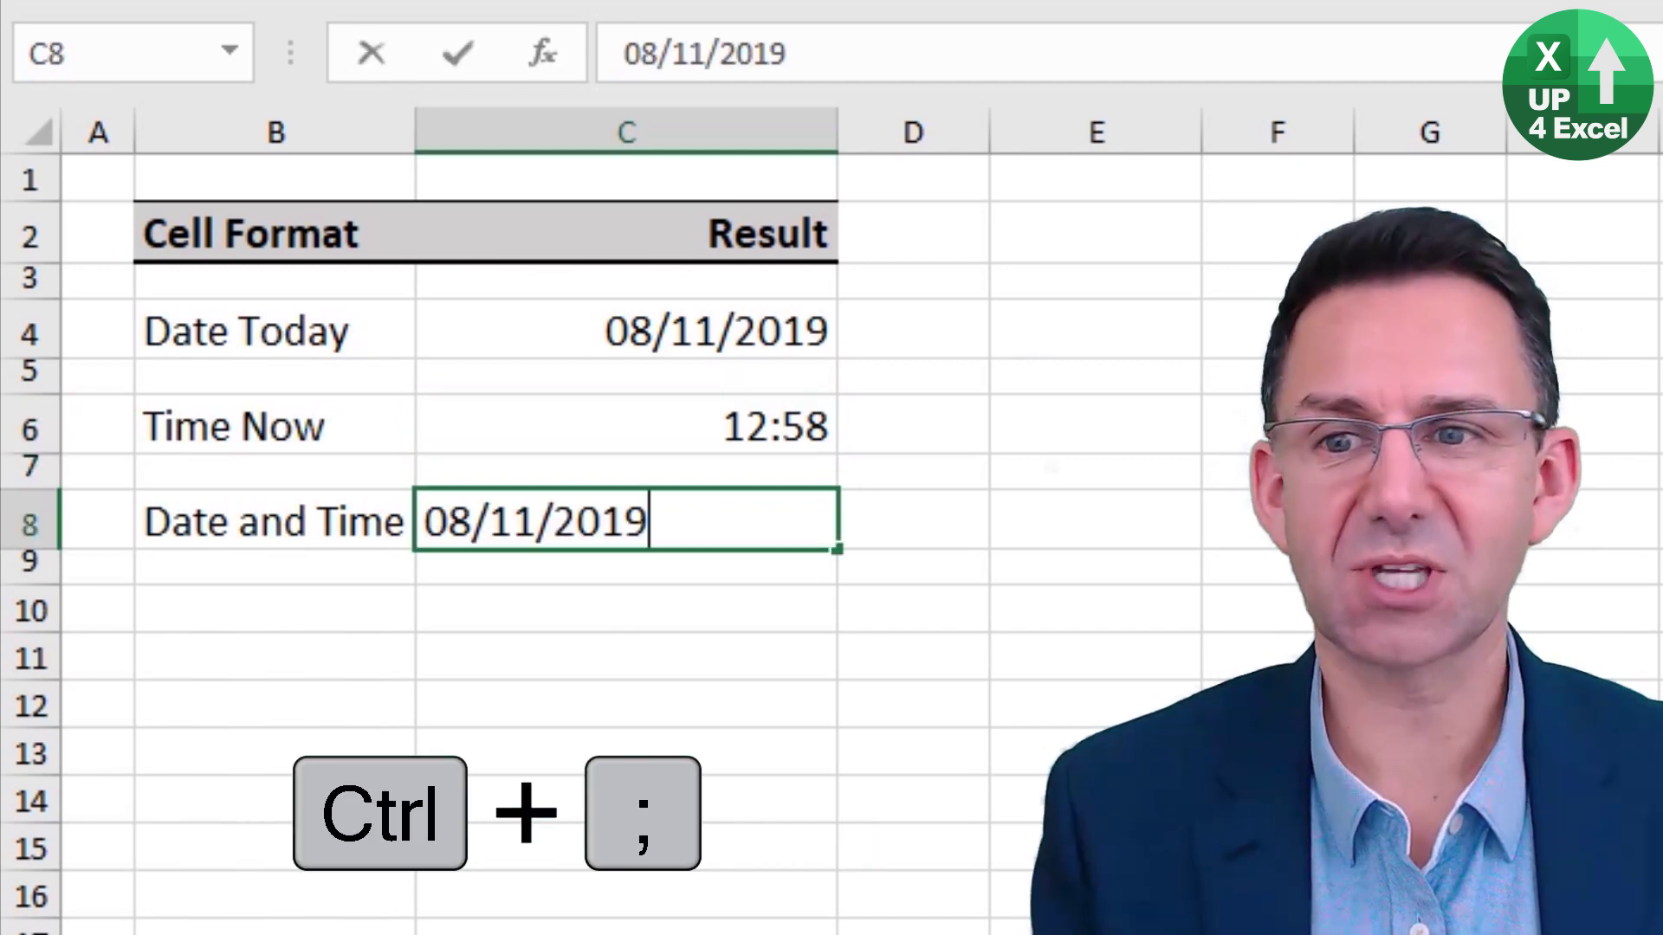
key(ctrl+shift+semicolon)
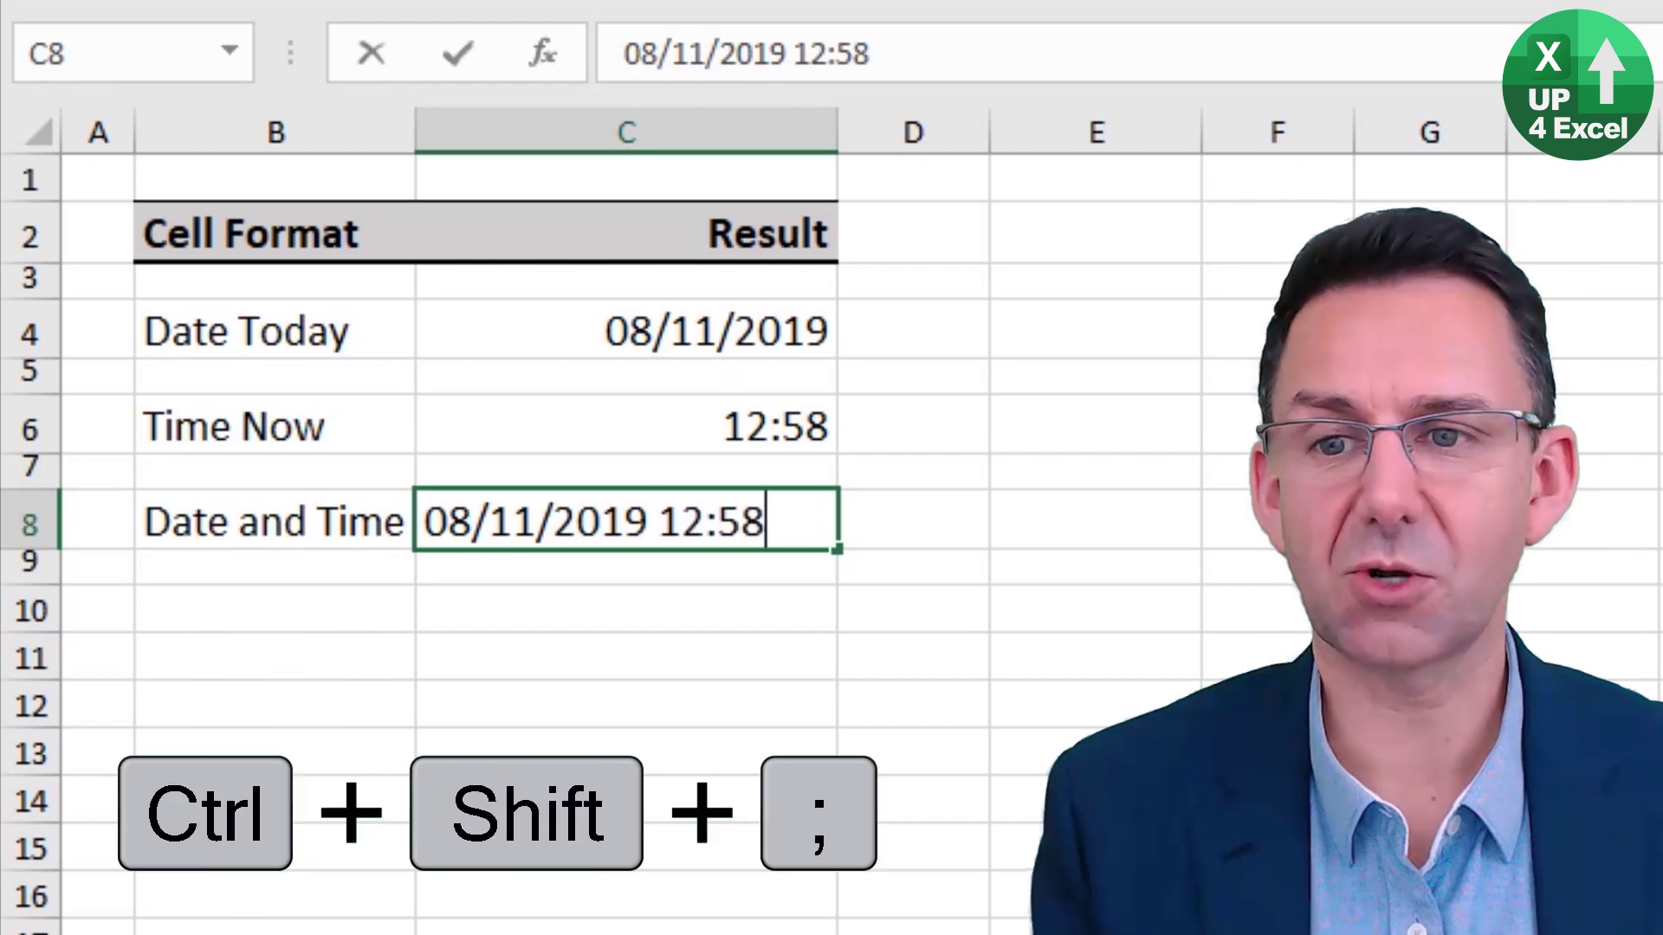
key(Return)
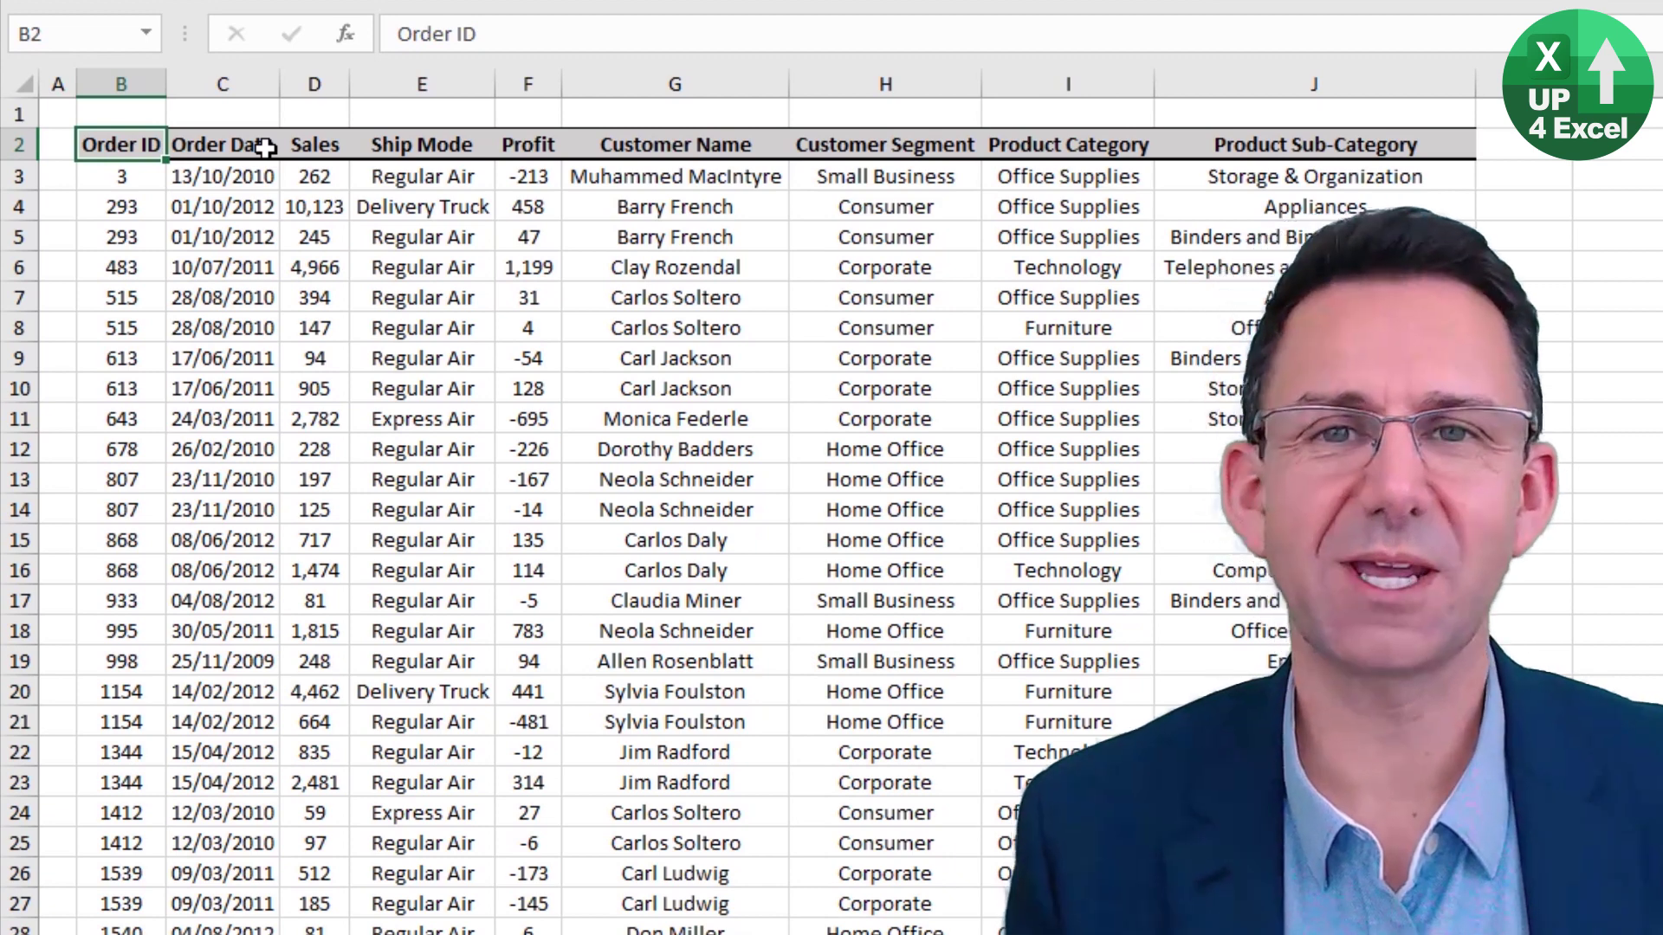
Select the Order ID cells B3:B16 in the orders table and group their rows
key(Down)
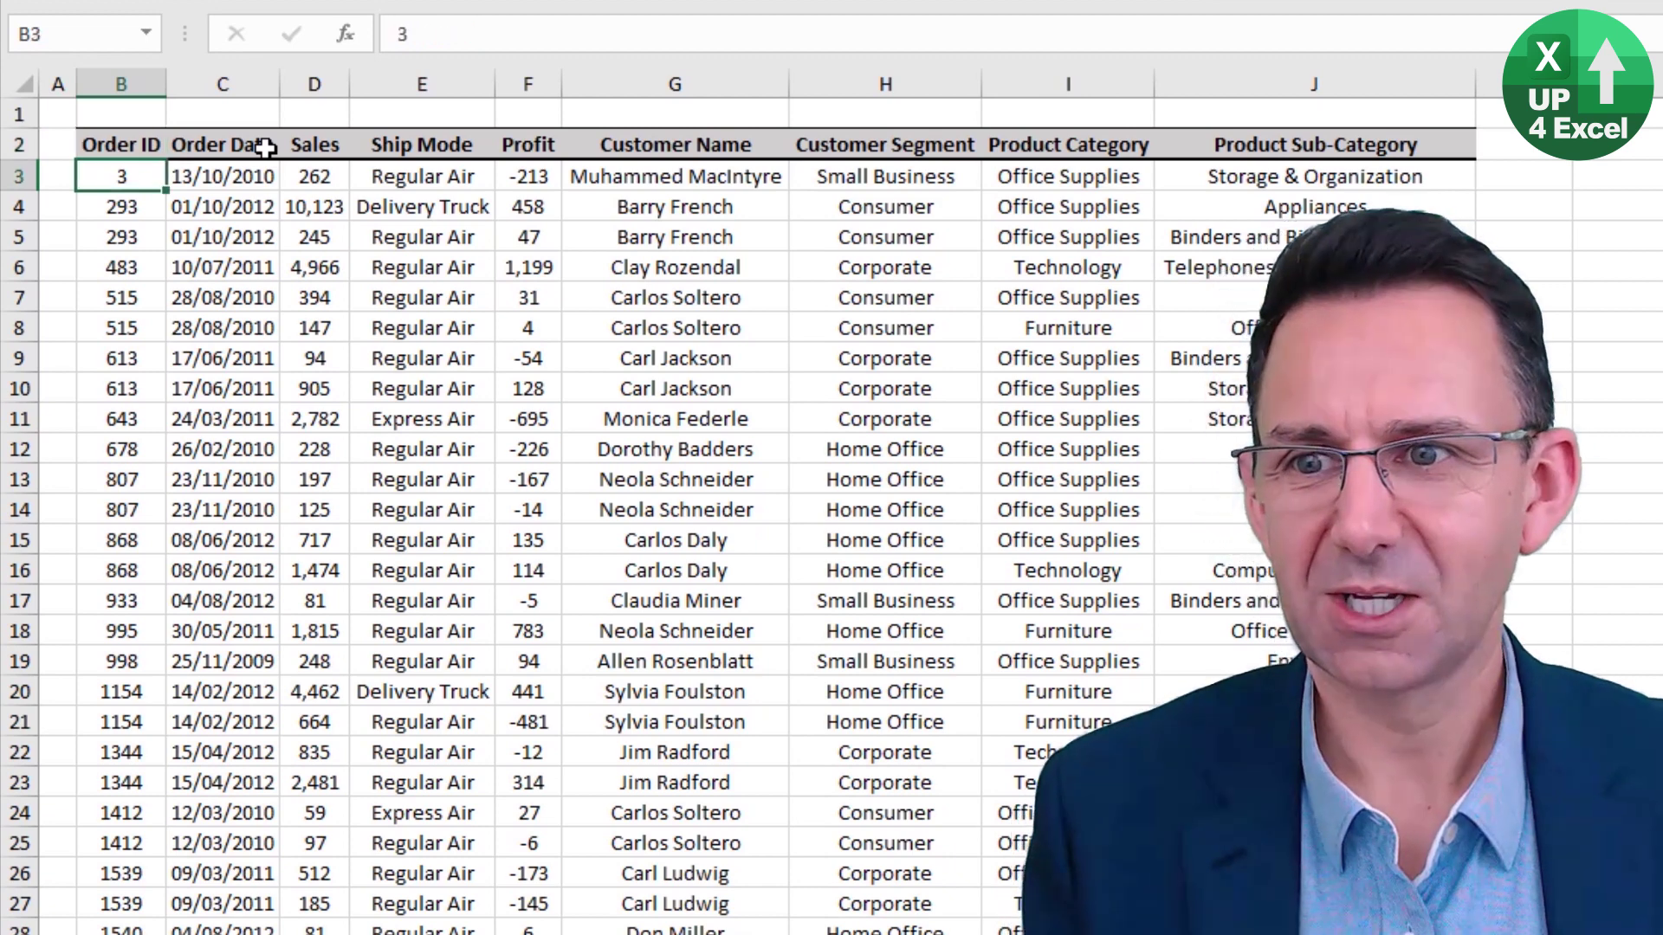
key(shift+Down)
key(shift+Down)
key(shift+Down)
key(shift+Down)
key(shift+Down)
key(shift+Down)
key(shift+Down)
key(shift+Down)
key(shift+Down)
key(shift+Down)
key(shift+Down)
key(shift+Down)
key(shift+Down)
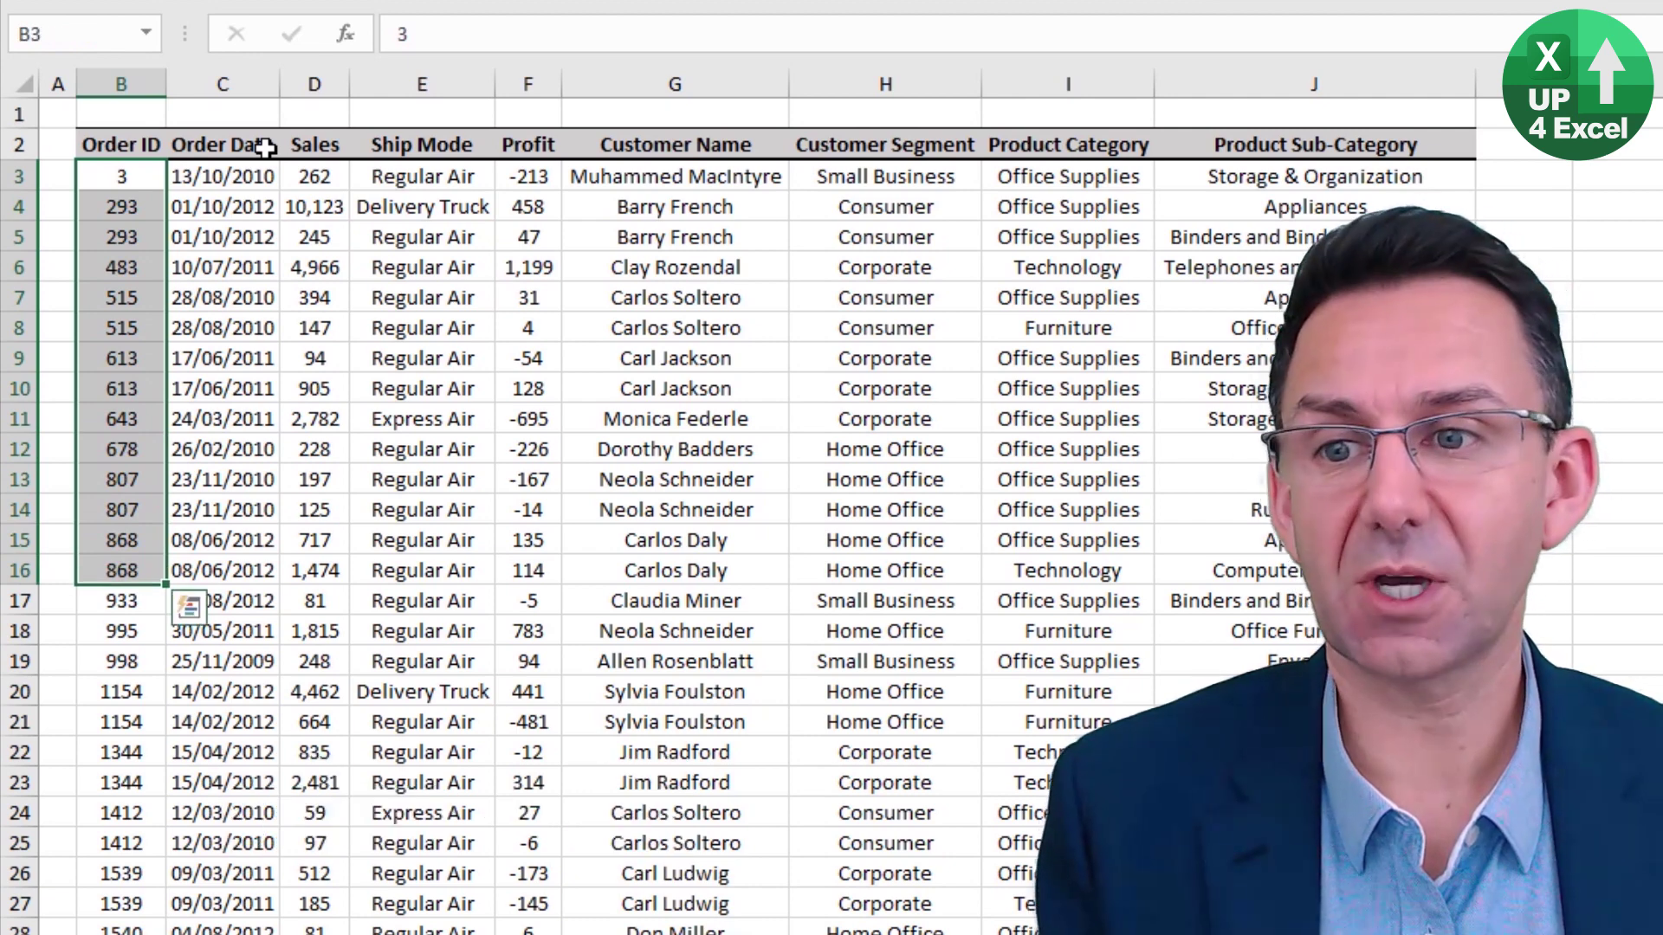
key(shift+alt+Right)
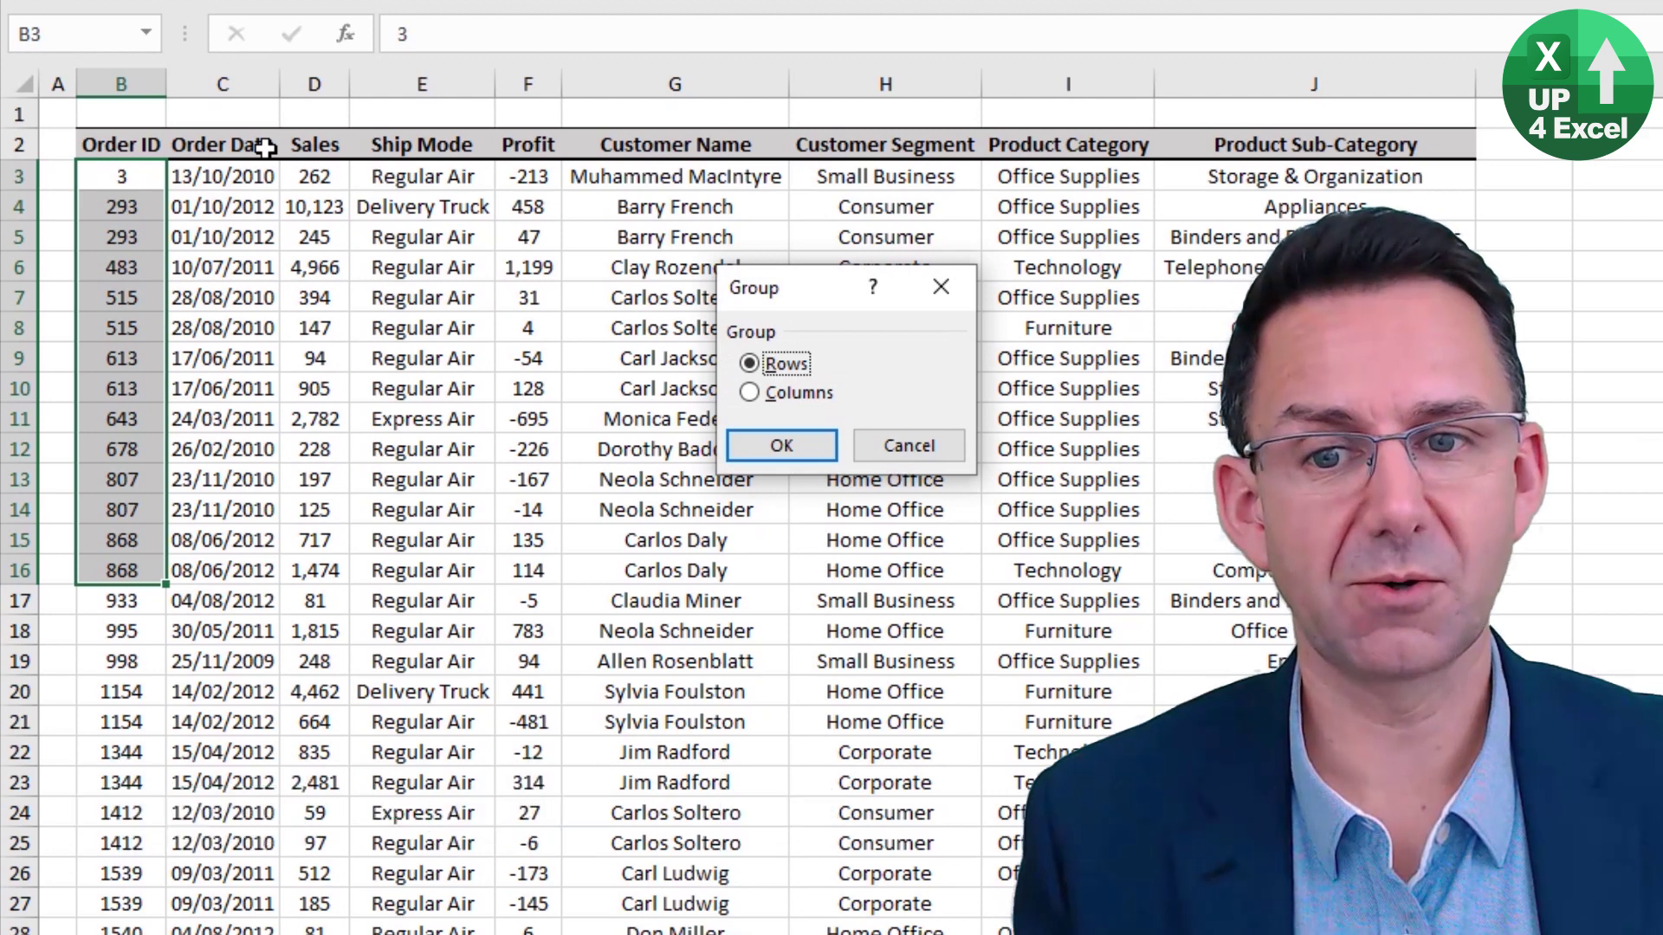
key(Return)
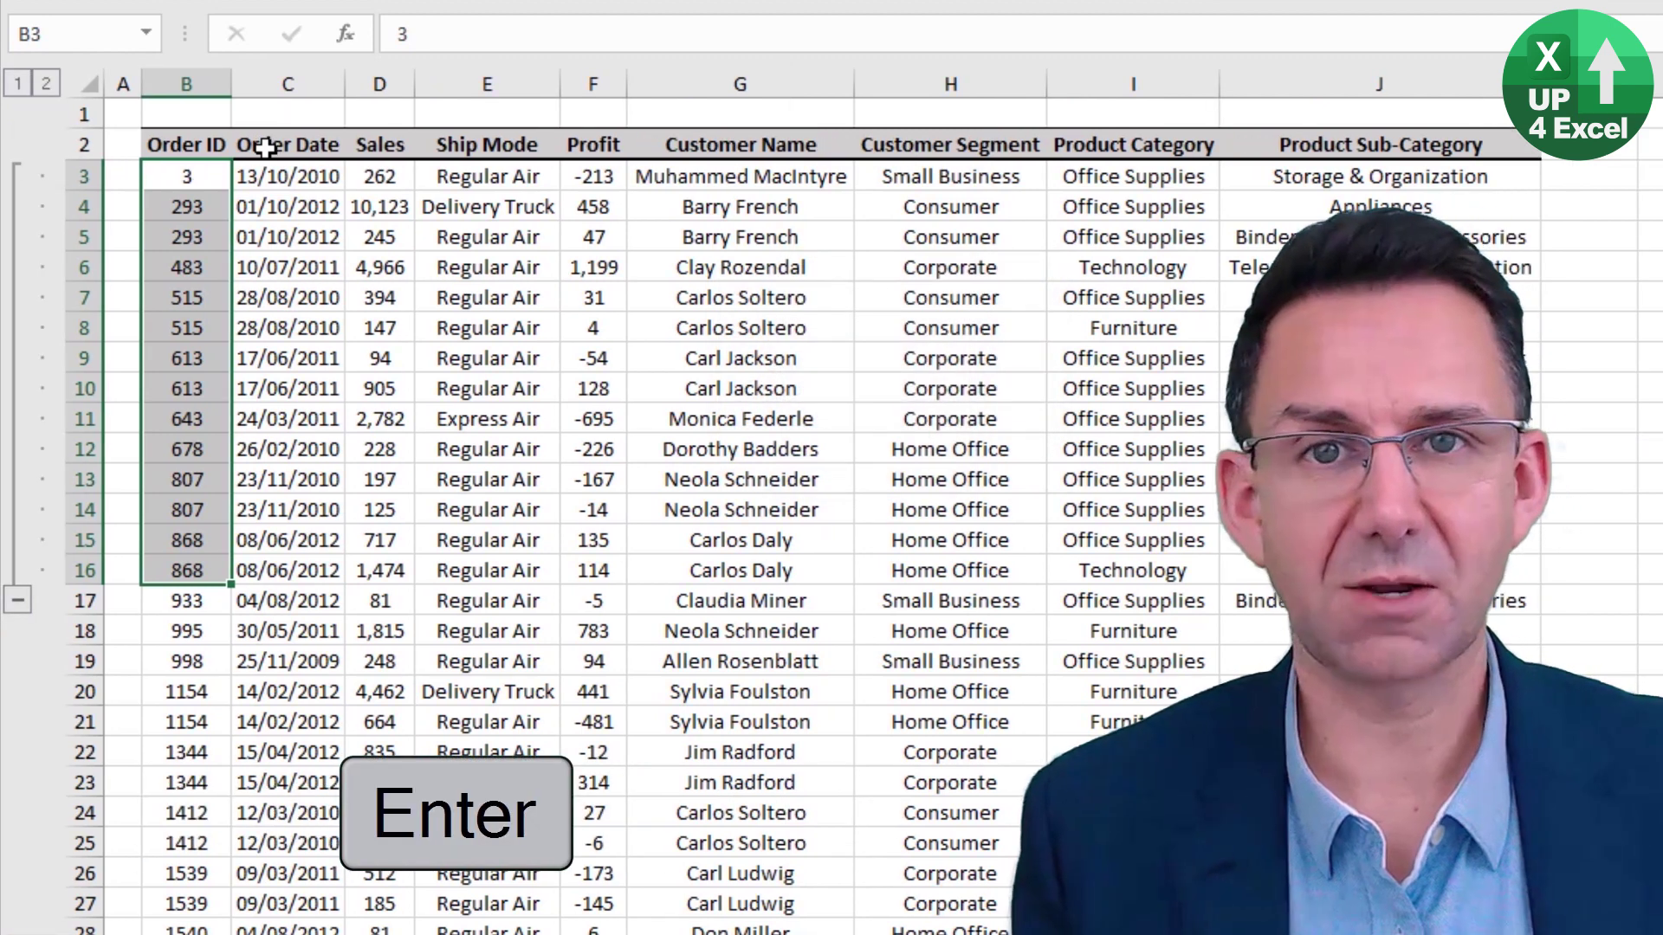
Select the whole of row 21 in the orders table and group it directly
key(Down)
key(Down)
key(Down)
key(Down)
key(Down)
key(Down)
key(Down)
key(Down)
key(Down)
key(Down)
key(Down)
key(Down)
key(Down)
key(Down)
key(Down)
key(Down)
key(Down)
key(Down)
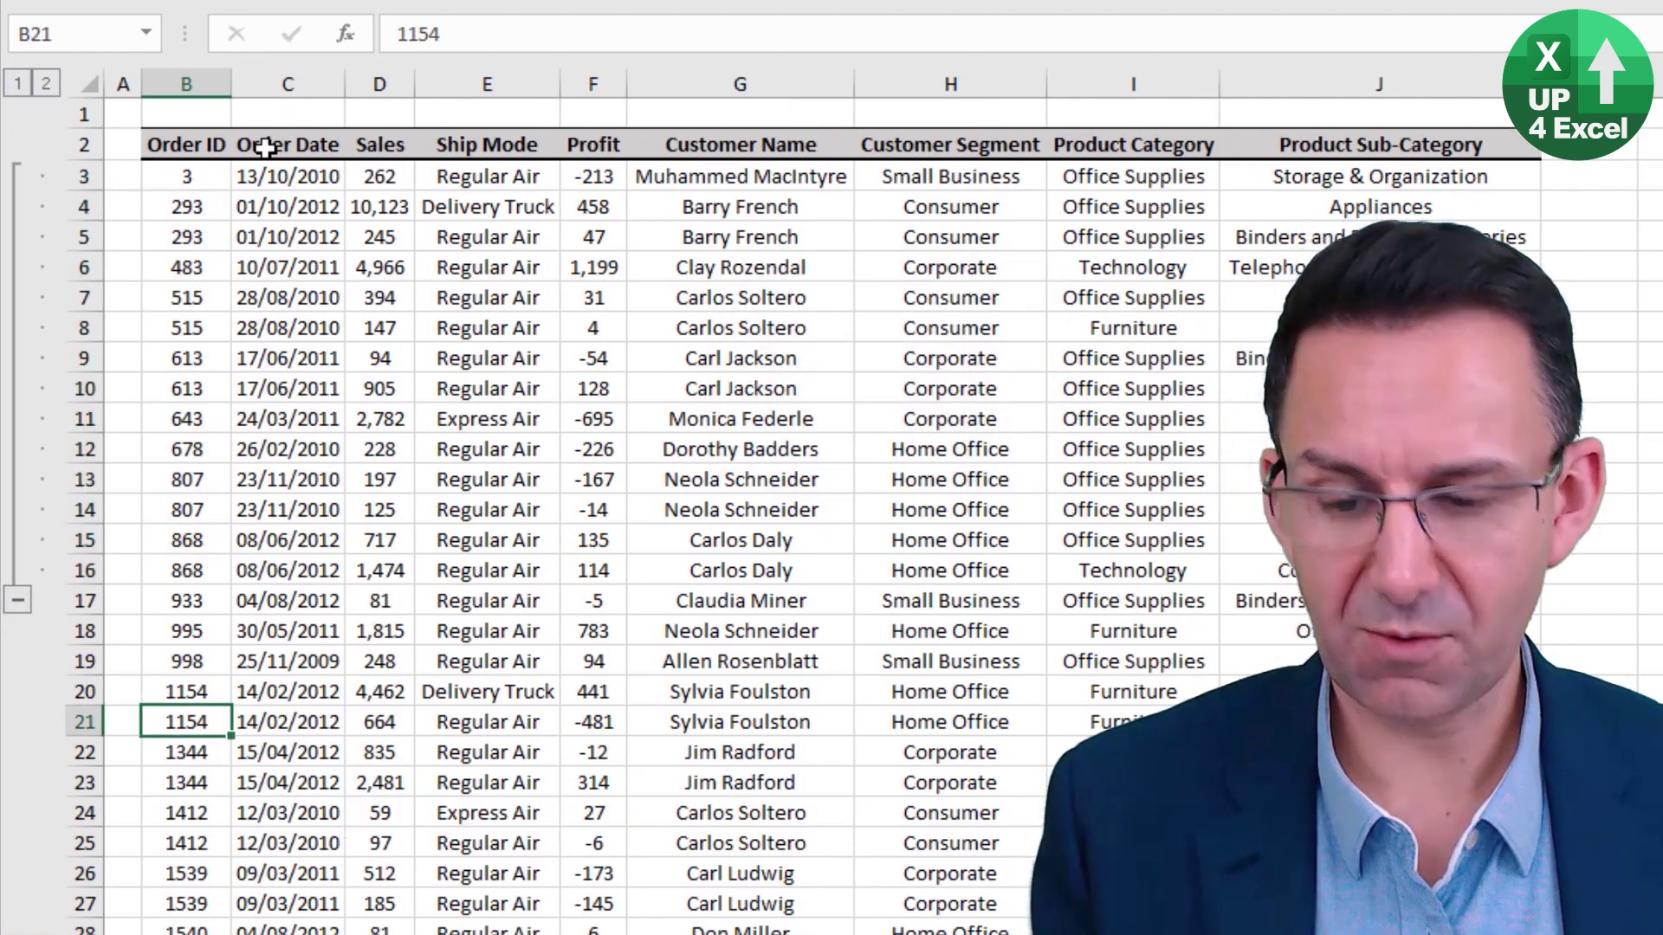
key(shift+space)
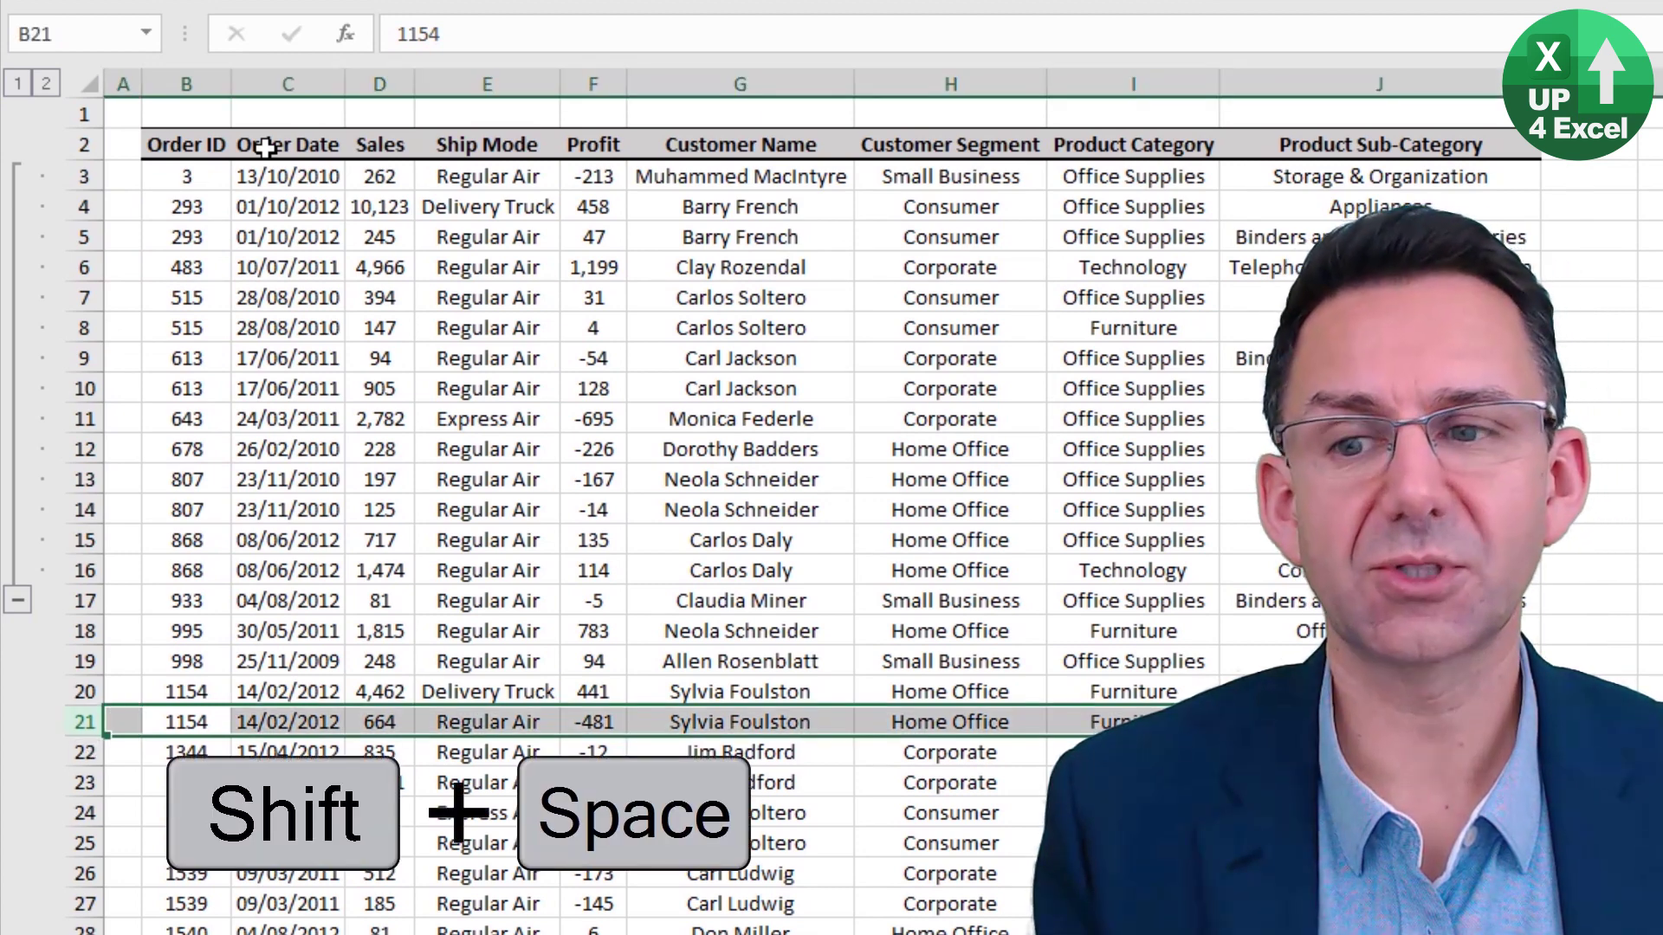
key(shift+alt+Right)
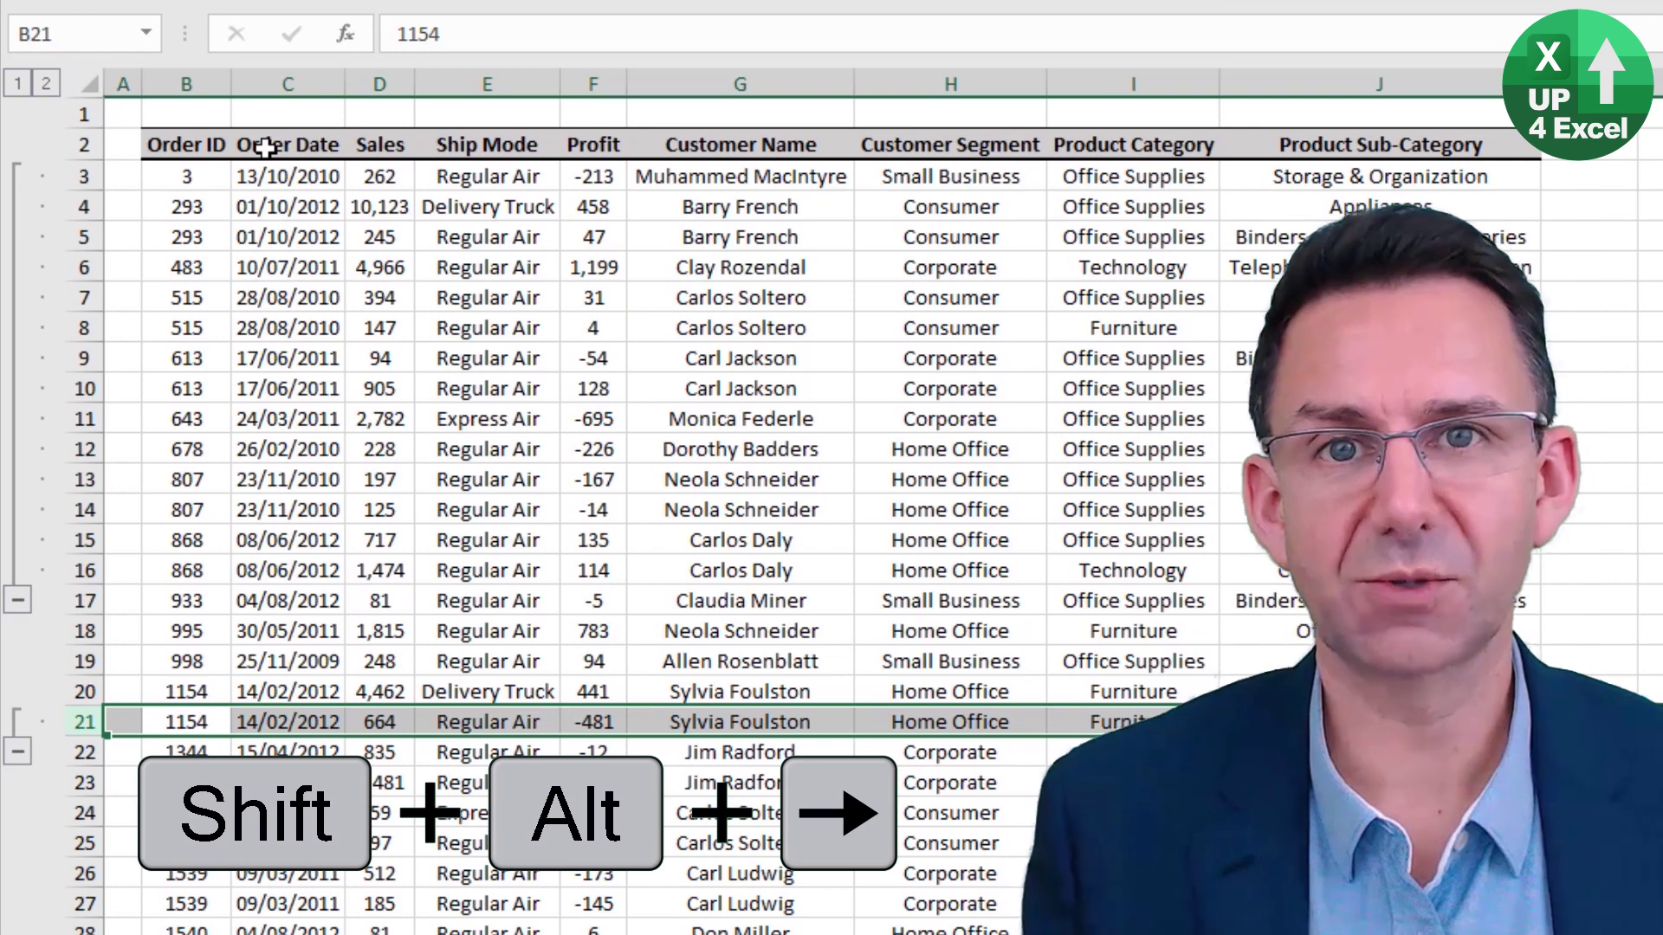
Select the Customer Segment and Product Category cells H20:I20 in row 20
key(Up)
key(Right)
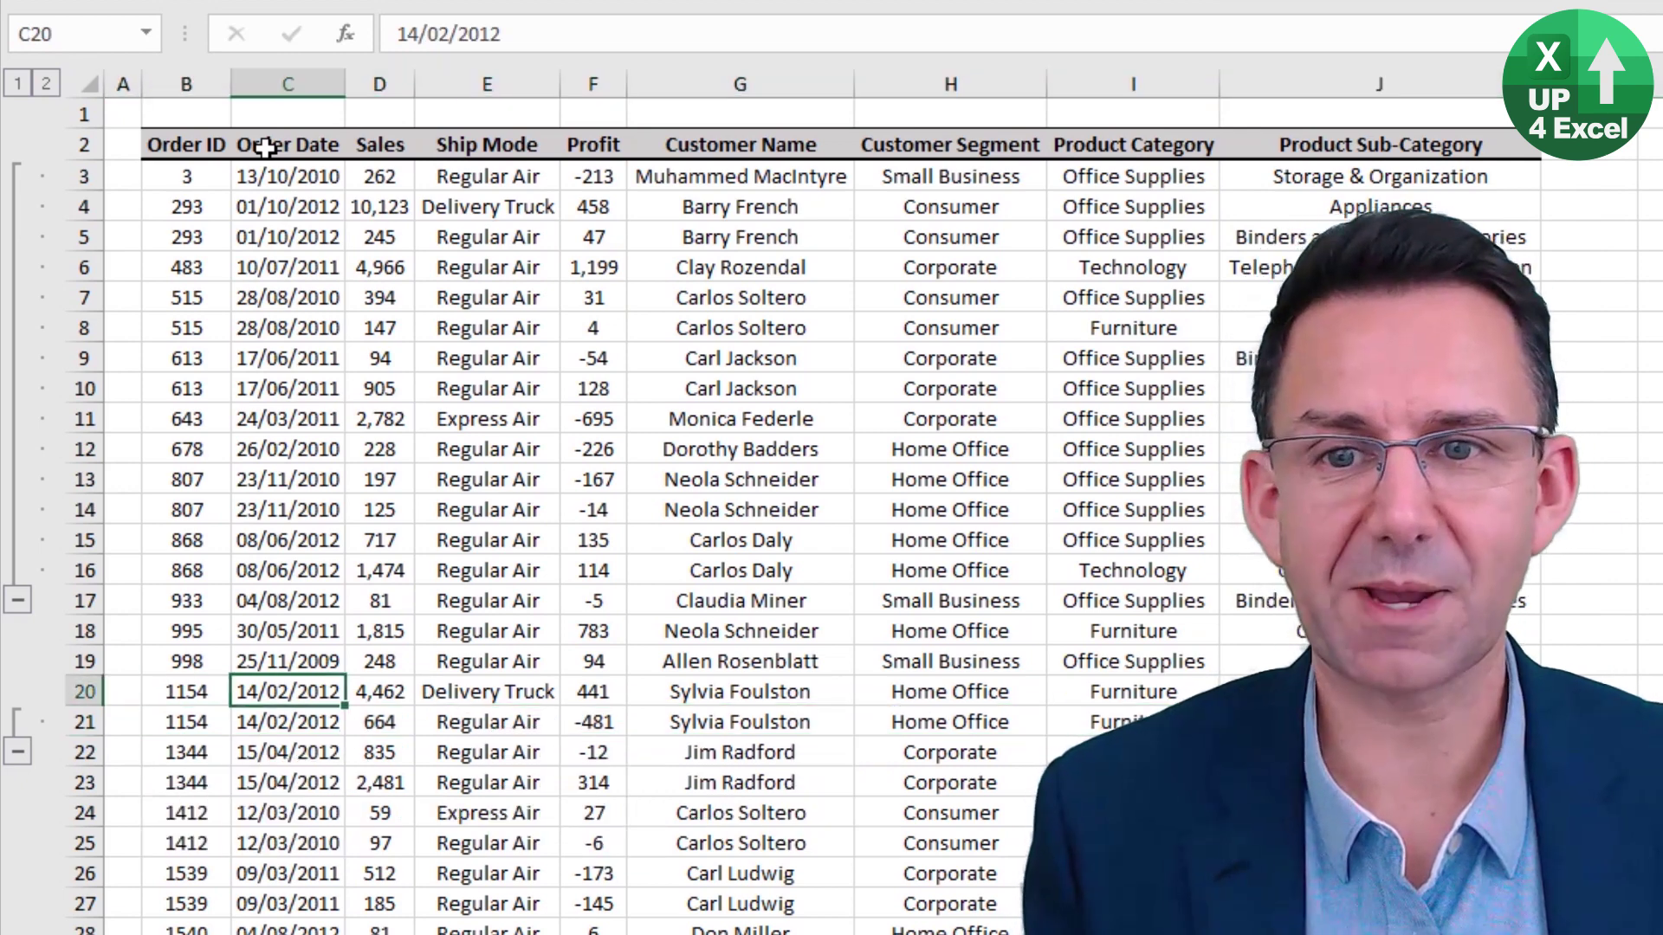
key(Right)
key(Right)
key(Right)
key(Right)
key(Right)
key(shift+Right)
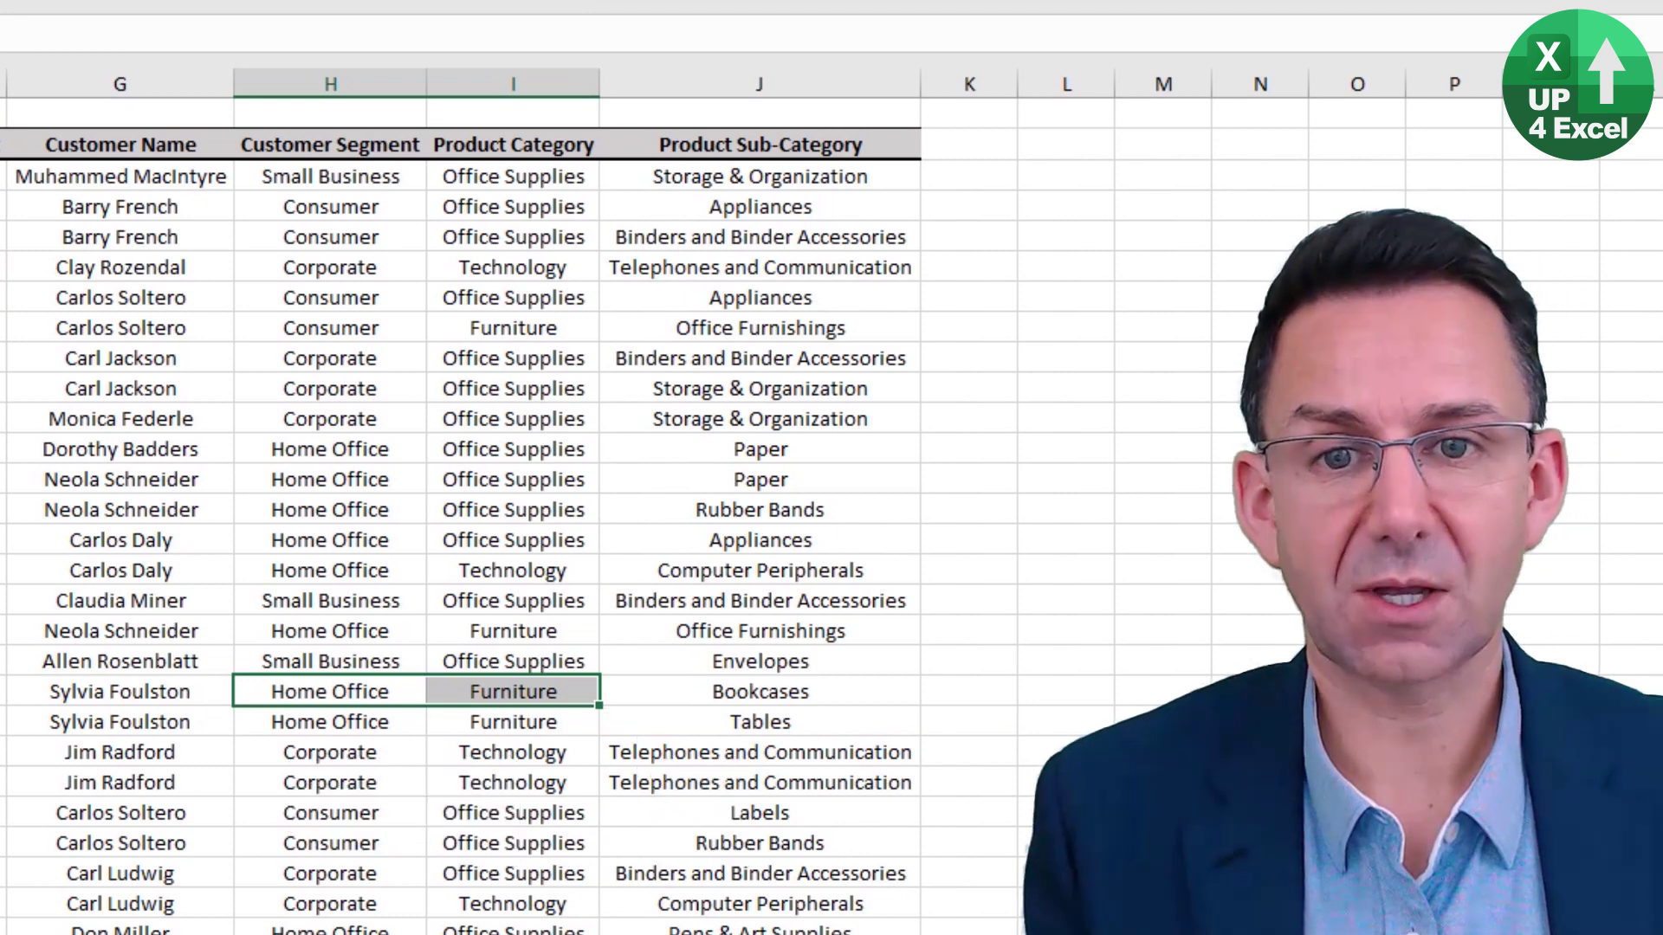
key(shift+alt+Right)
key(Down)
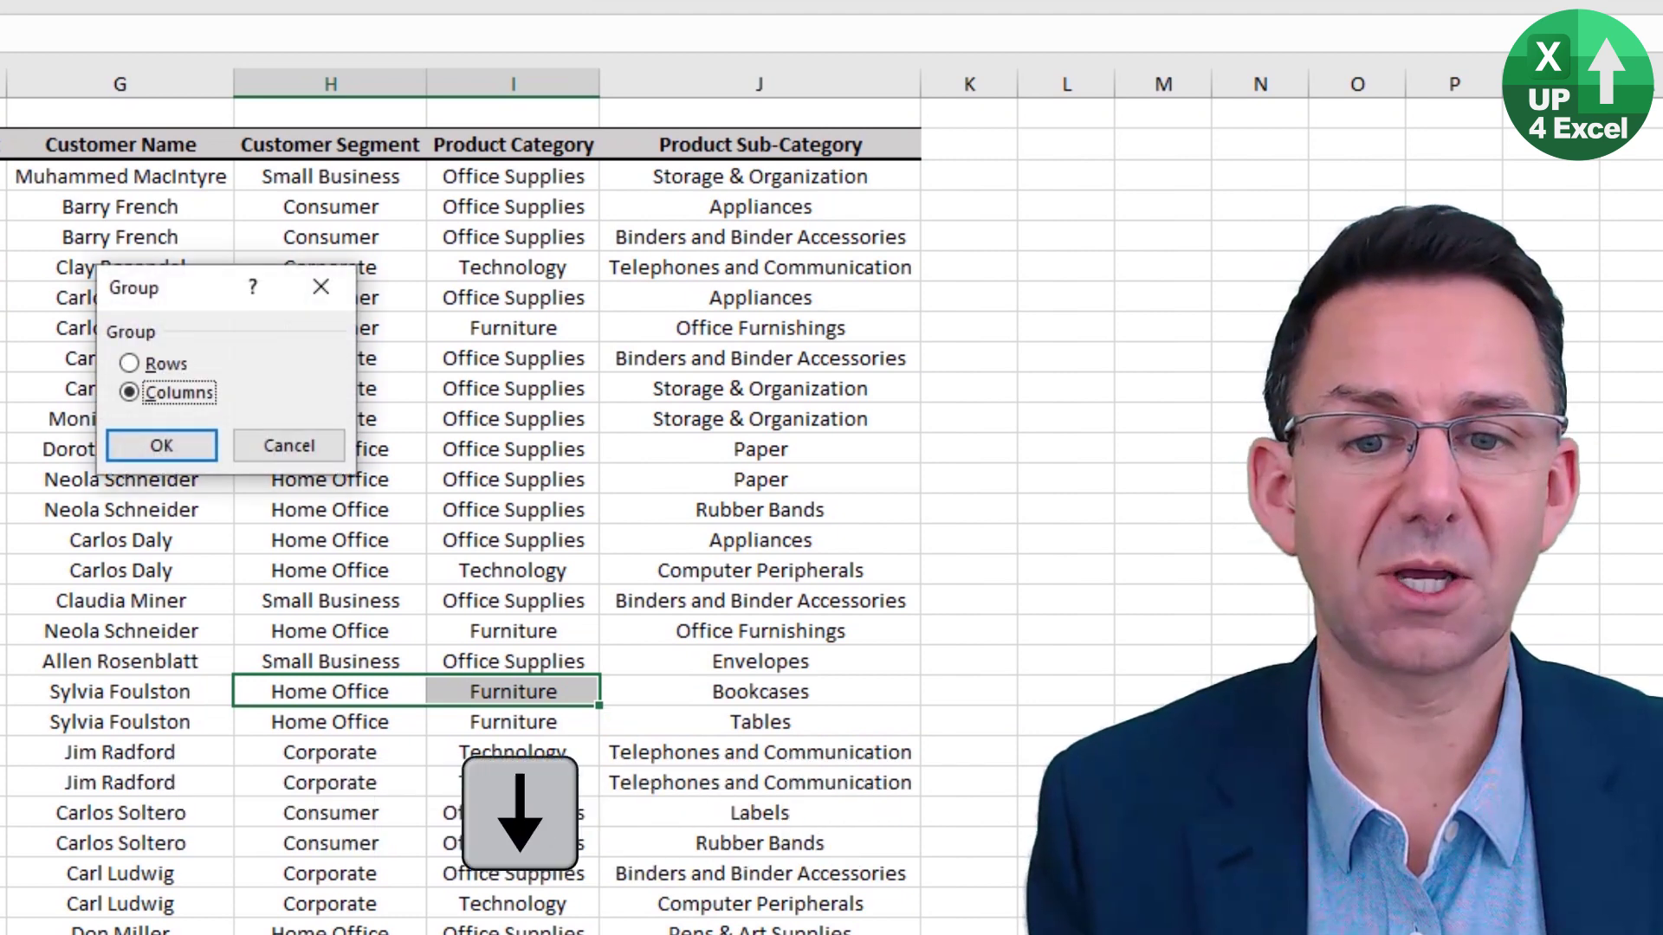
key(Right)
key(Tab)
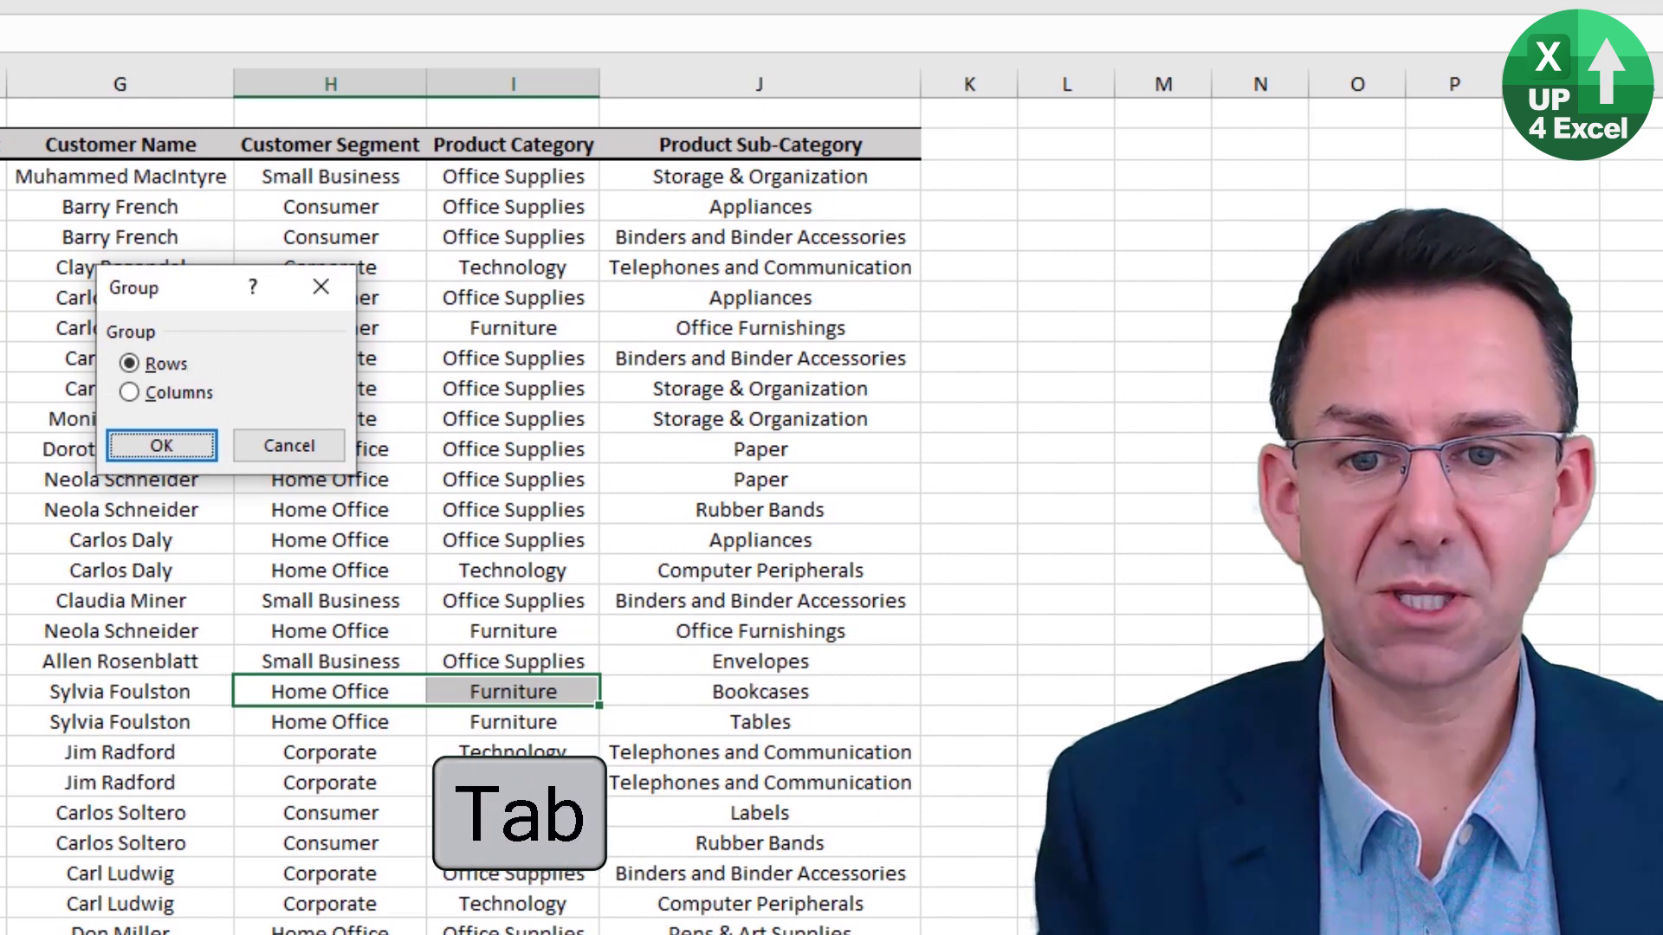
key(Escape)
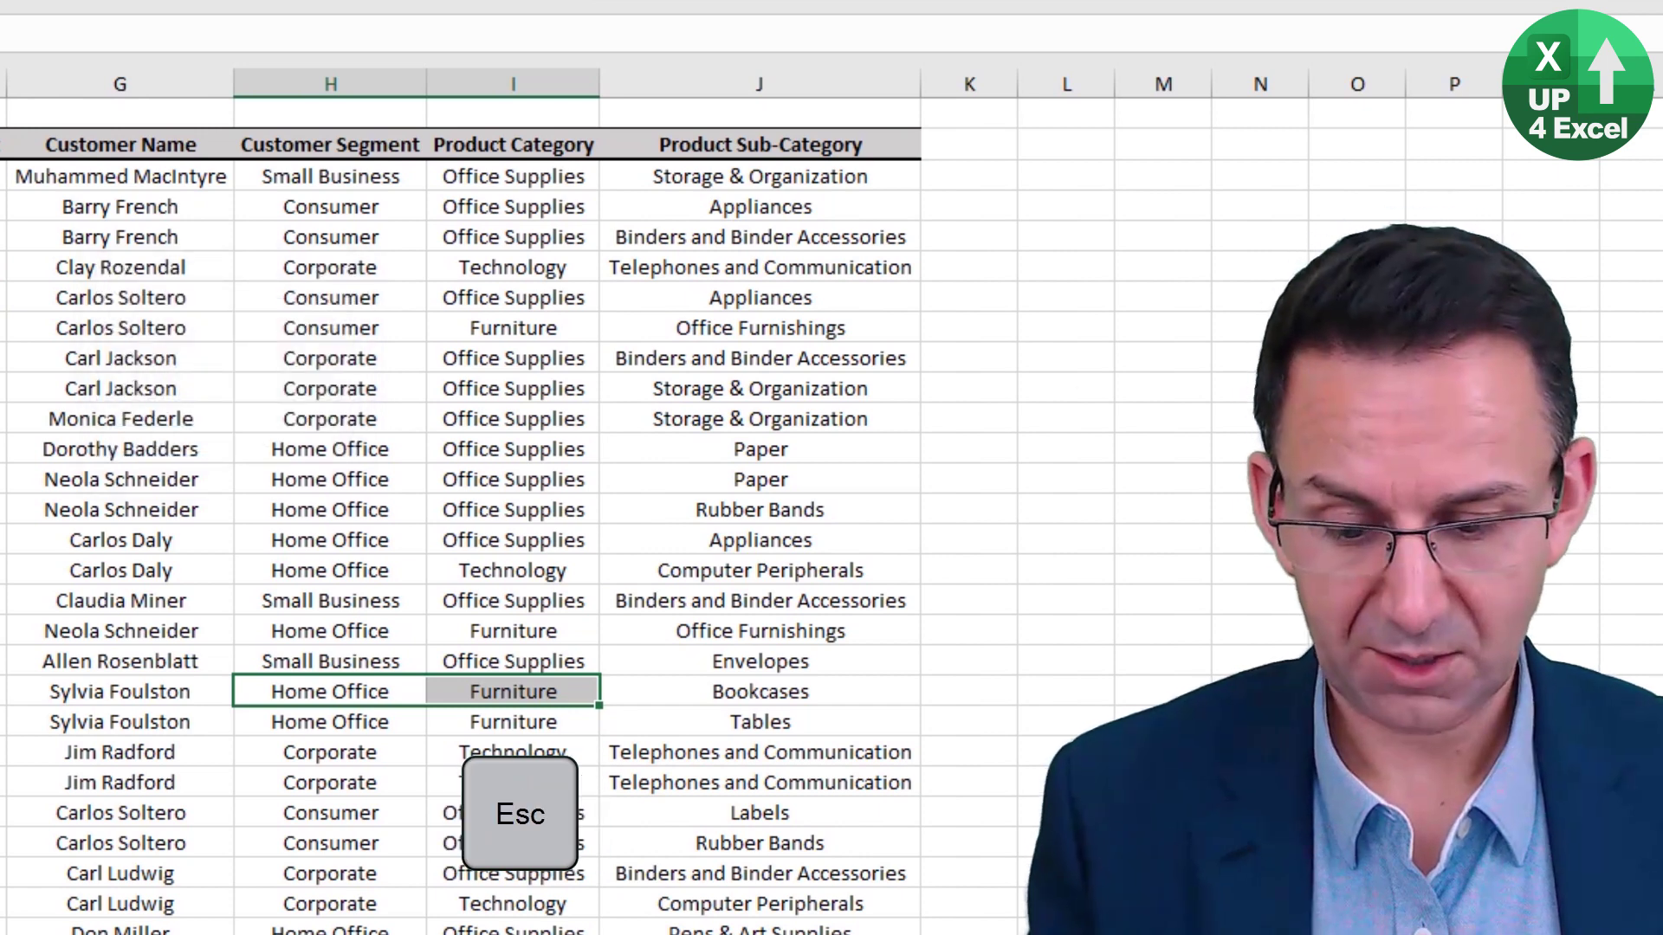
Extend the selection to the entire Customer Segment and Product Category columns H:I and group them
key(ctrl+space)
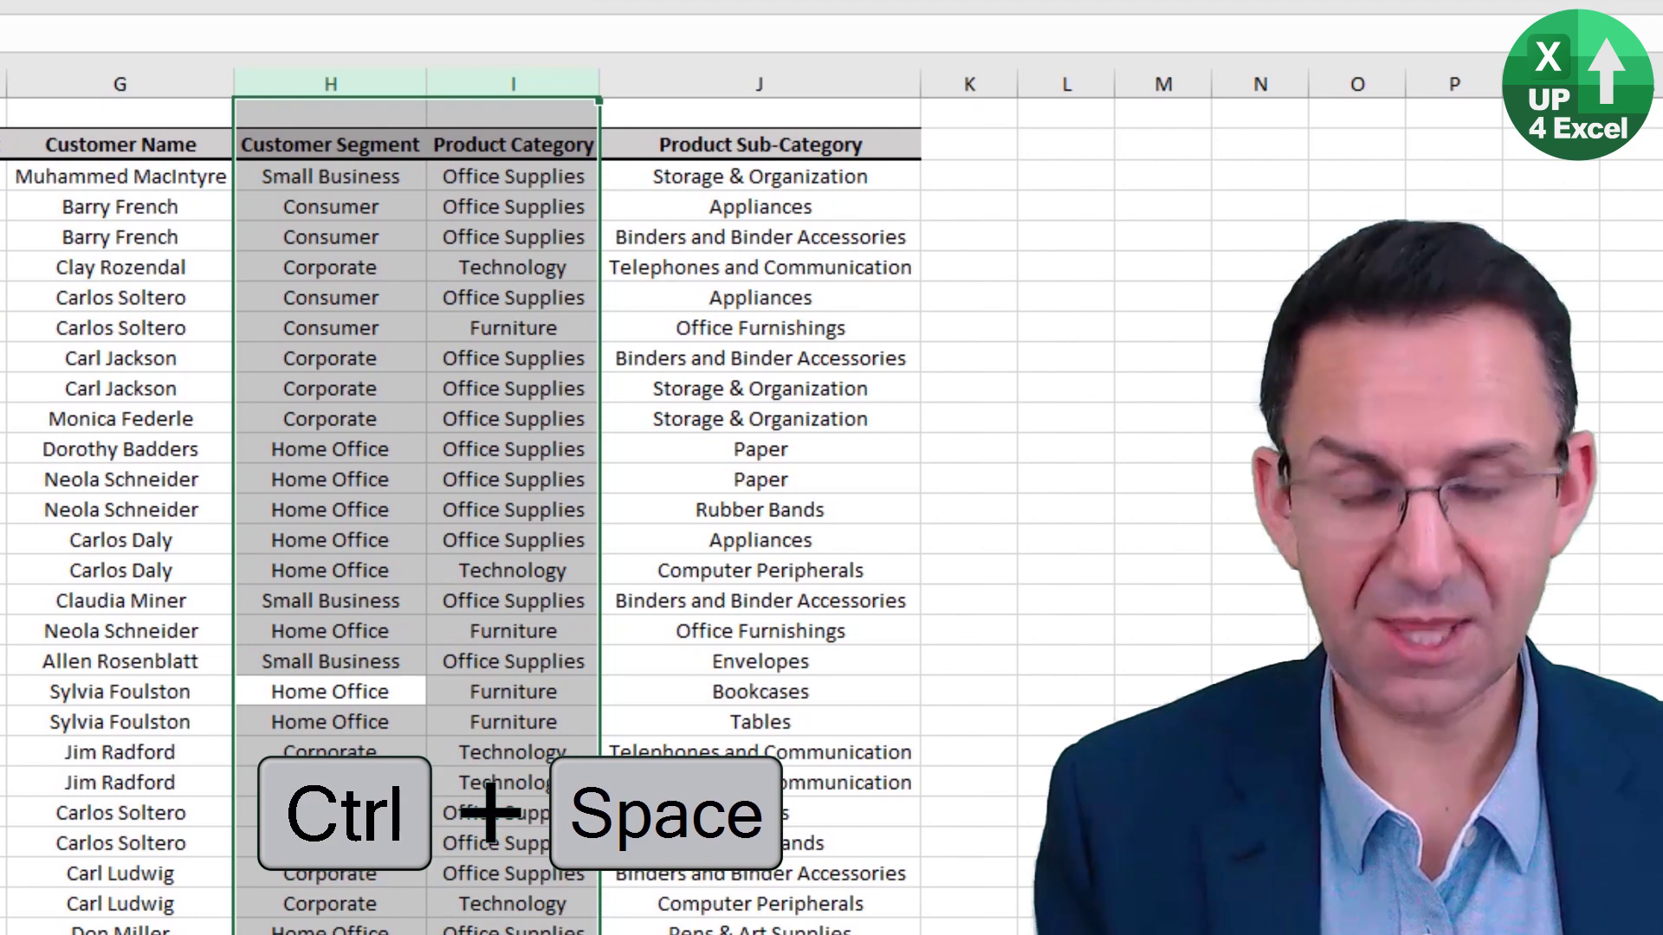
key(shift+alt+Right)
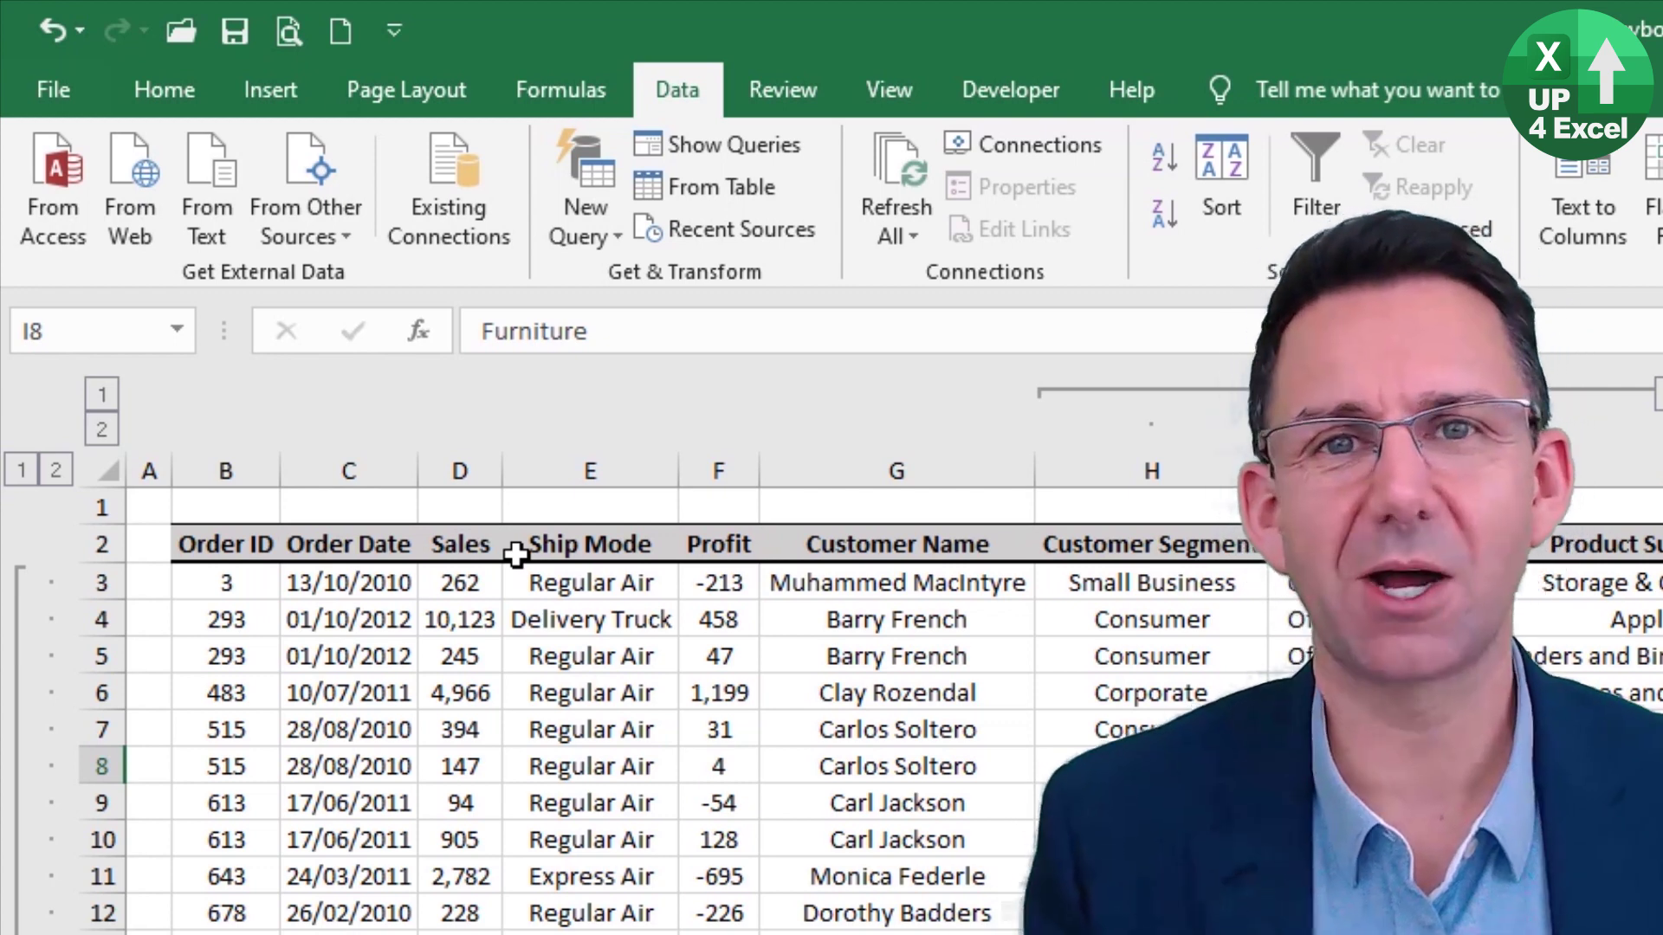
Add the Refresh All command to the Quick Access Toolbar for all documents
click(393, 33)
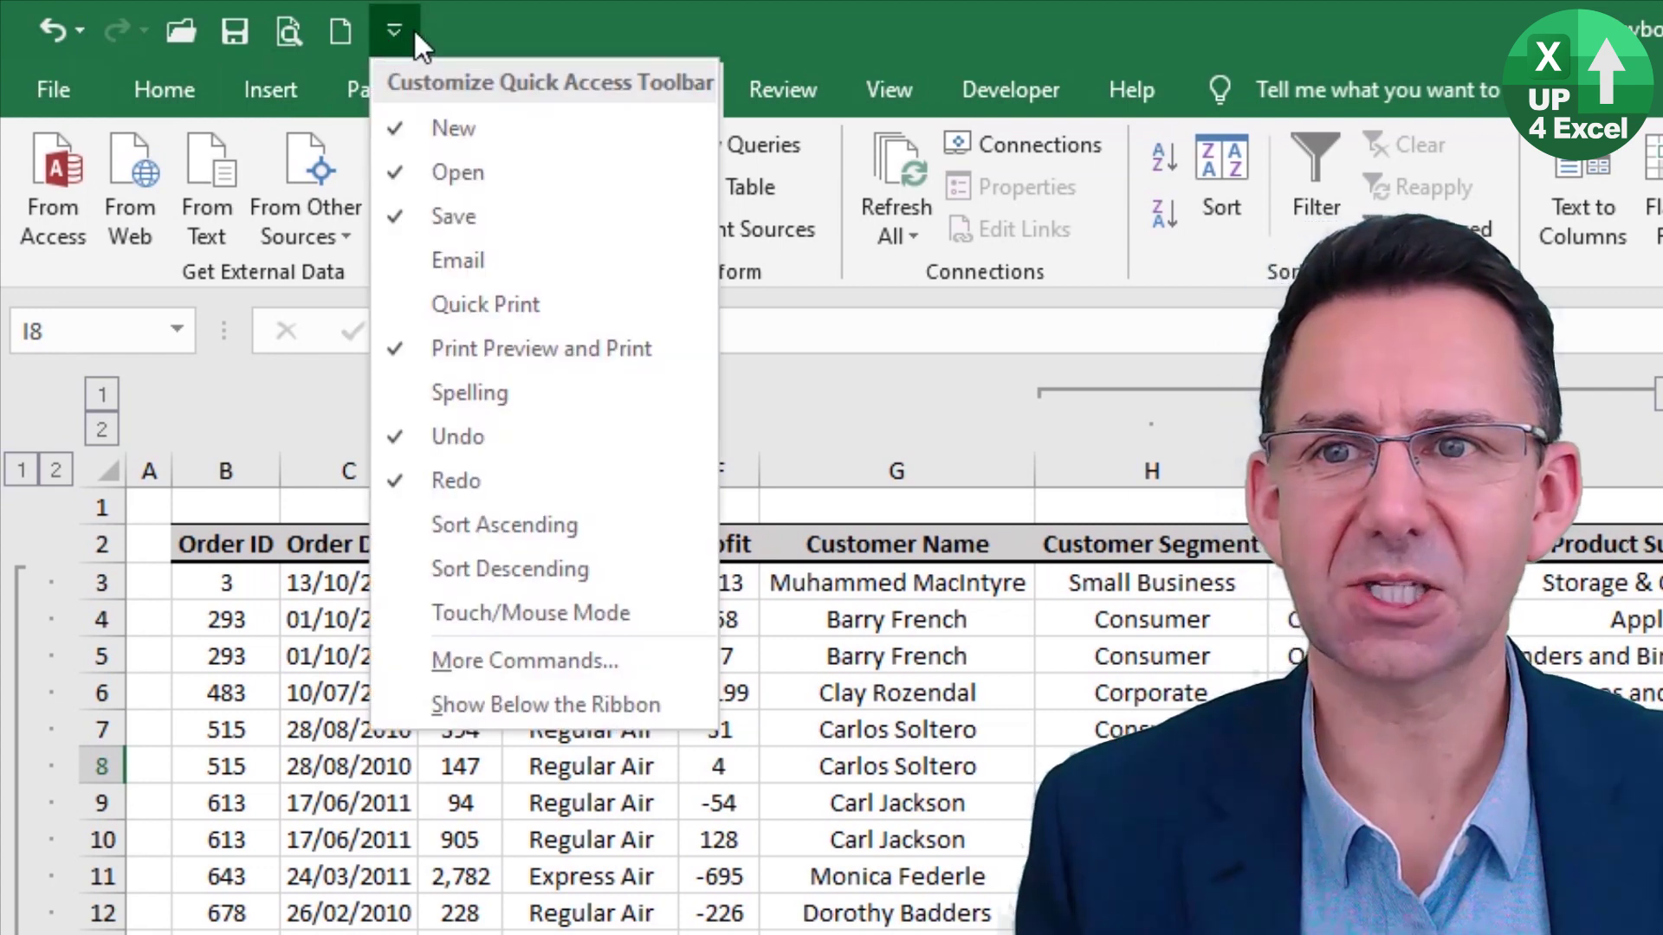
click(543, 663)
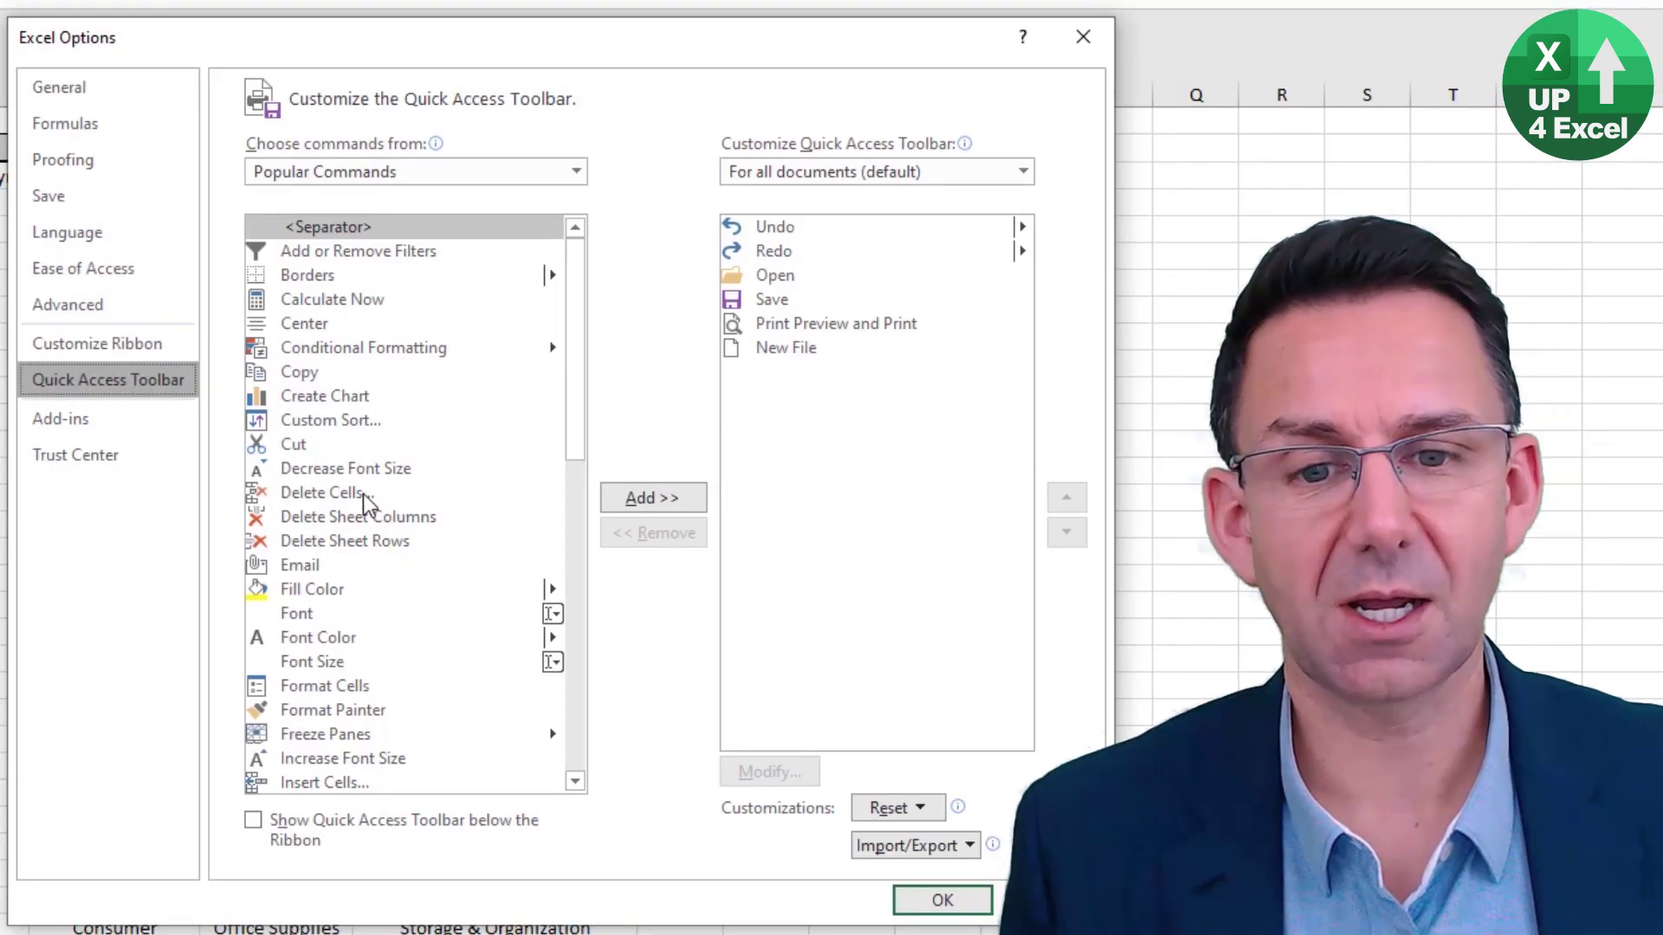
scroll(394, 520, down, 3)
scroll(382, 535, down, 2)
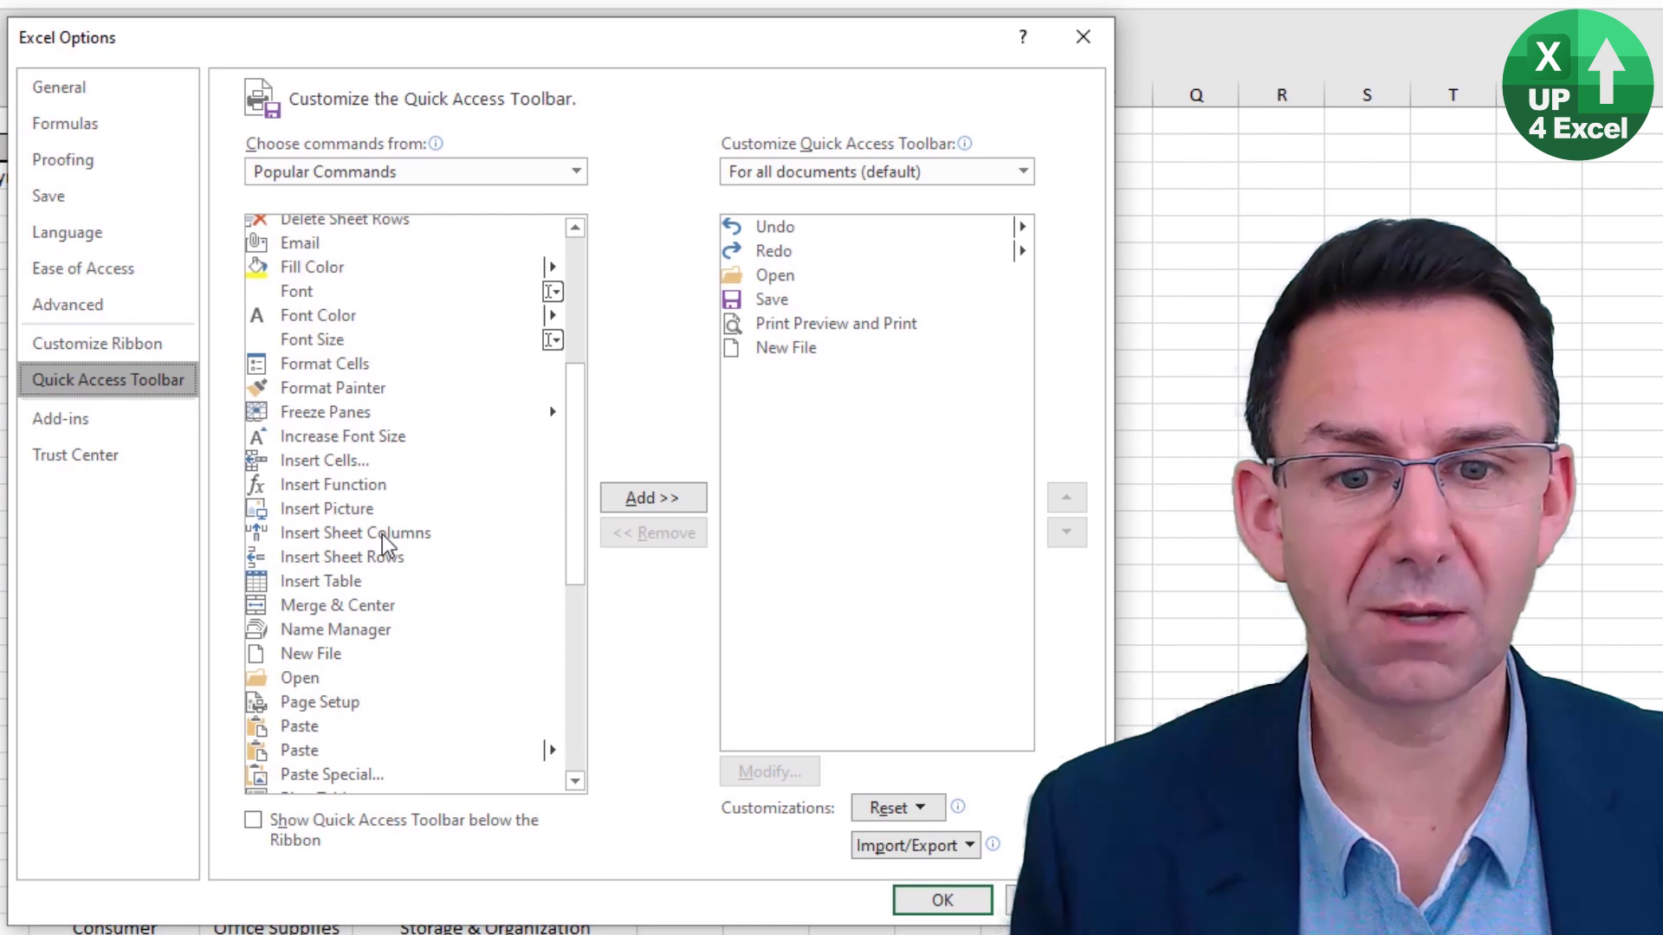
scroll(382, 534, down, 3)
click(330, 703)
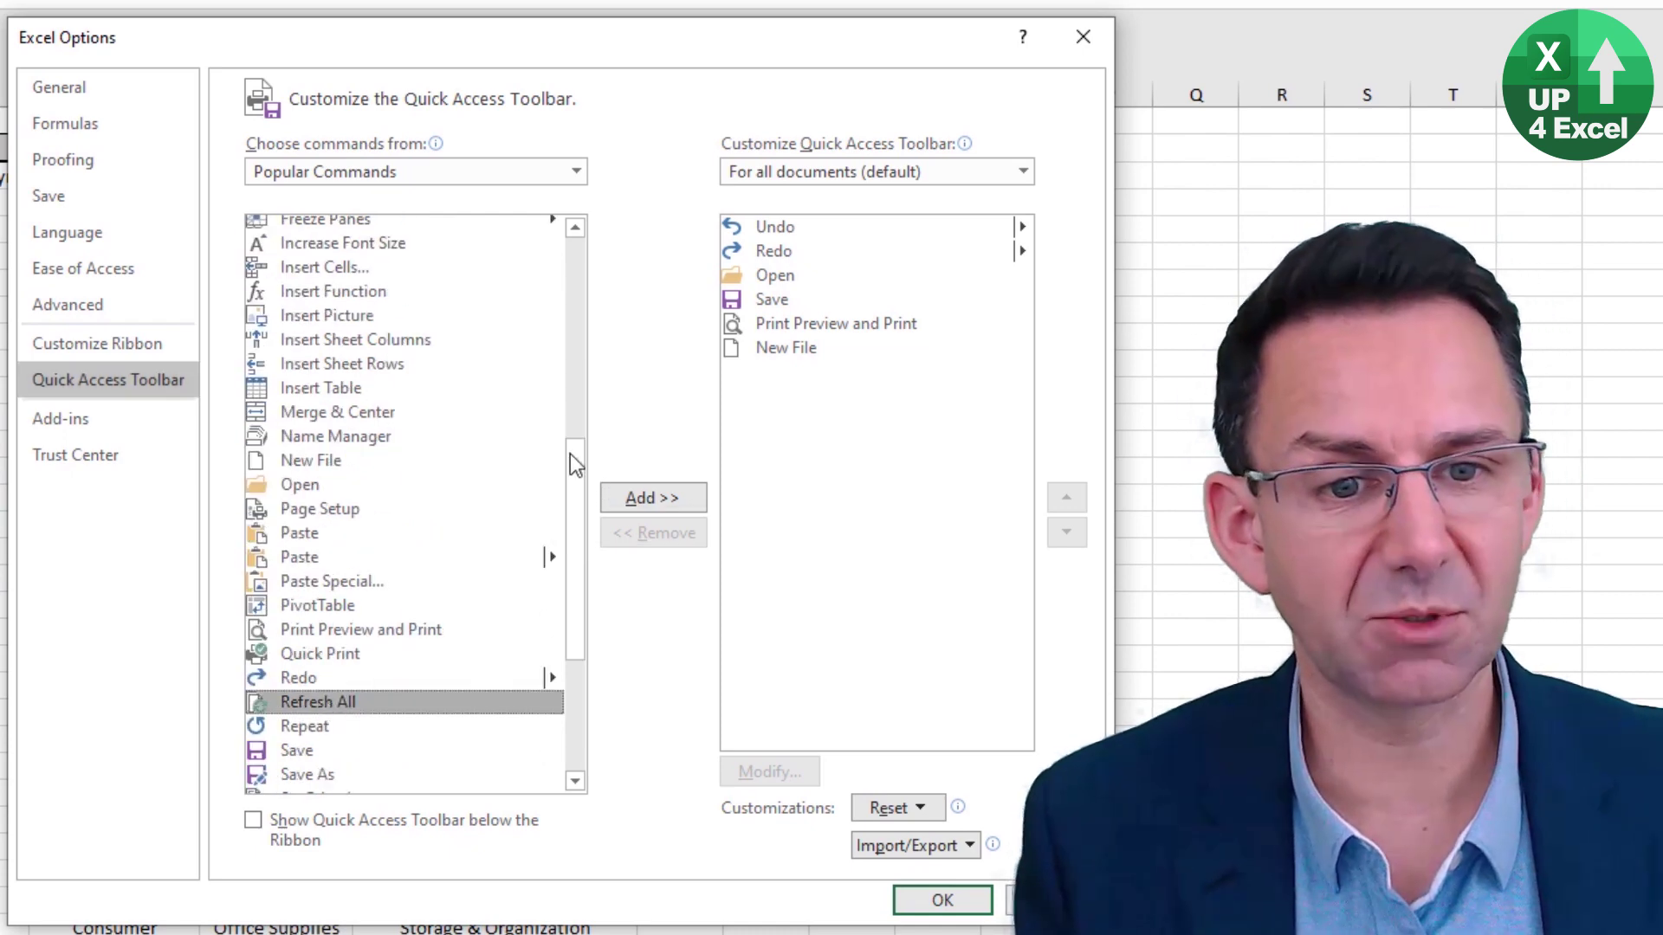
click(638, 495)
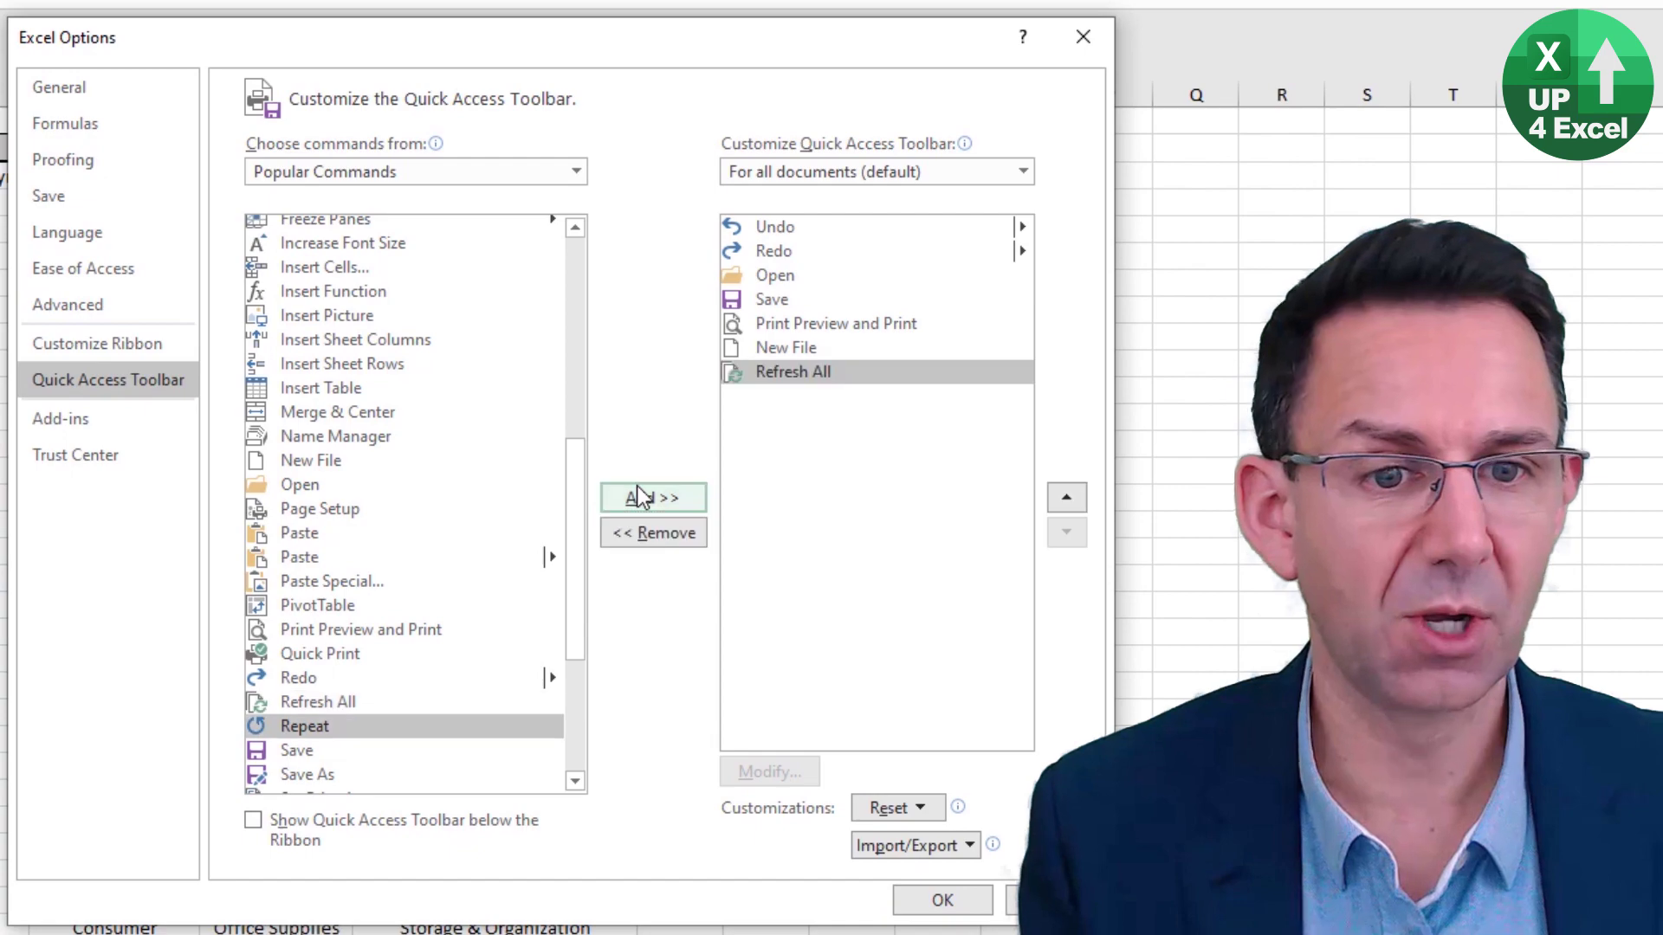
click(948, 902)
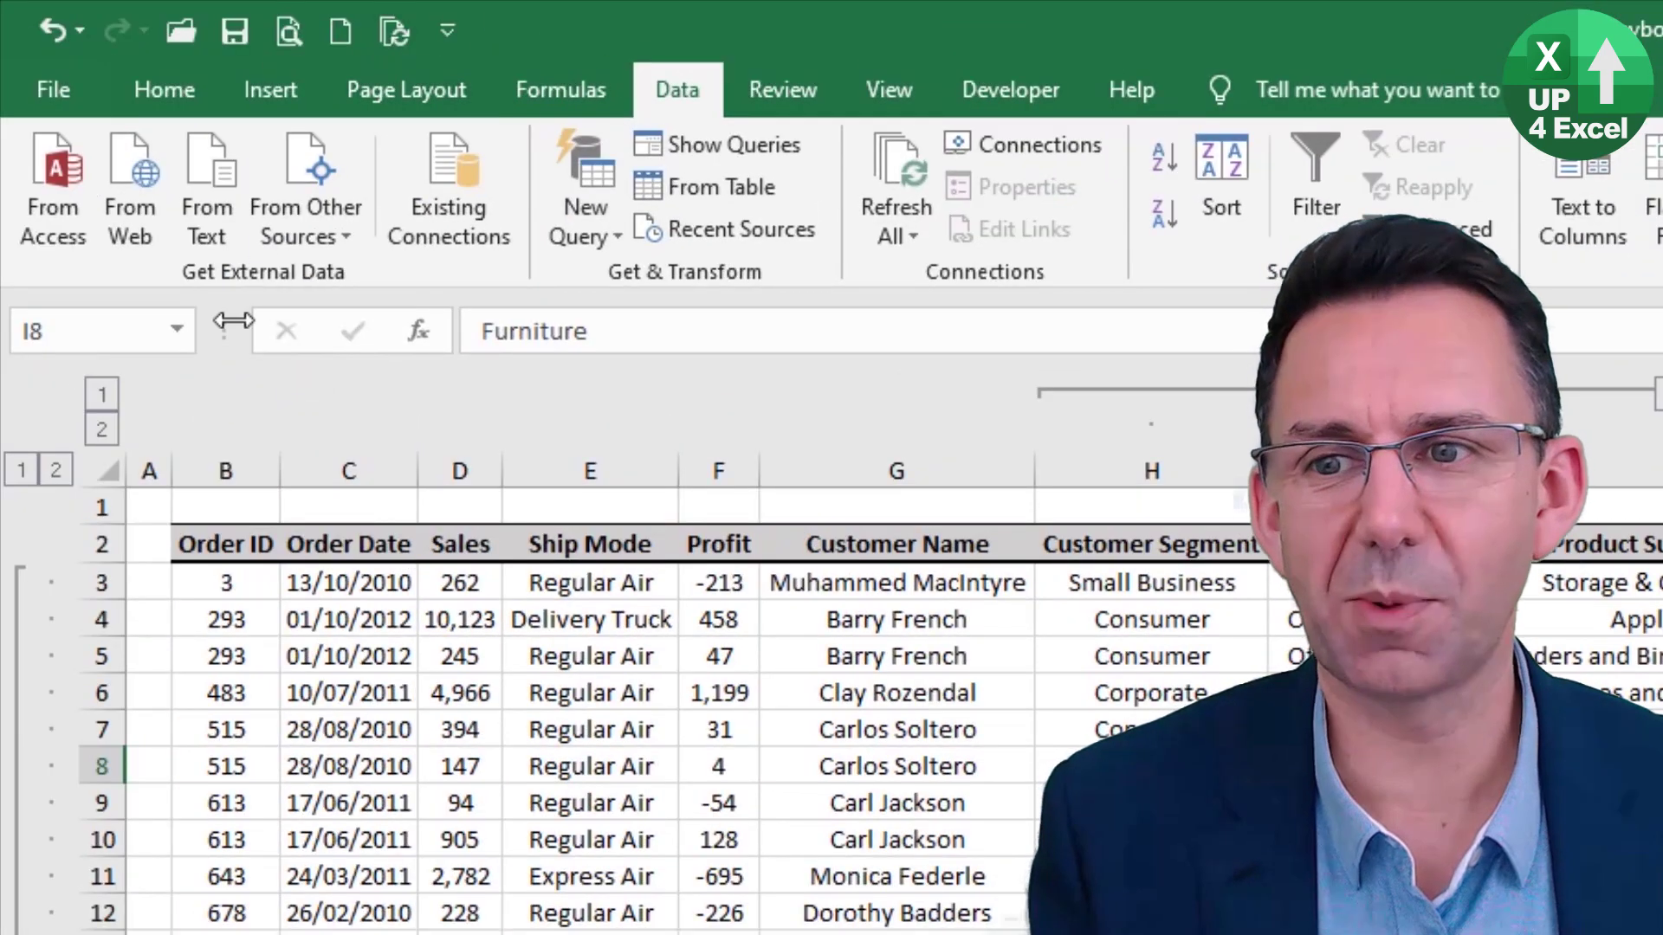
Run Refresh All through its Quick Access Toolbar access number 7
key(alt)
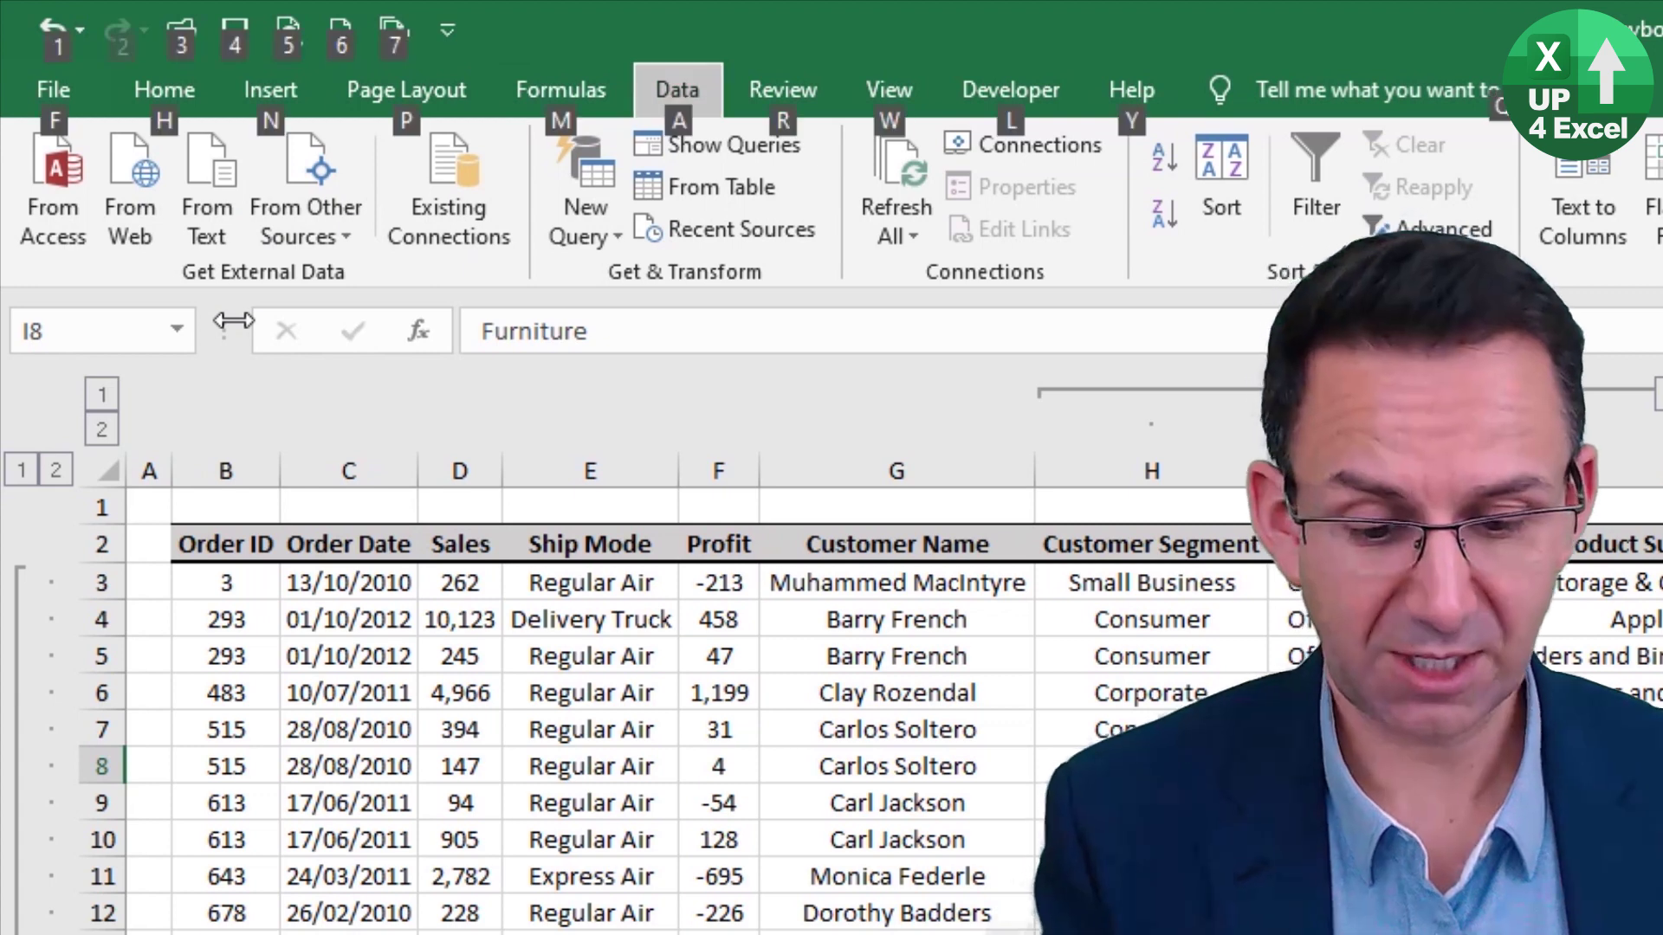
key(7)
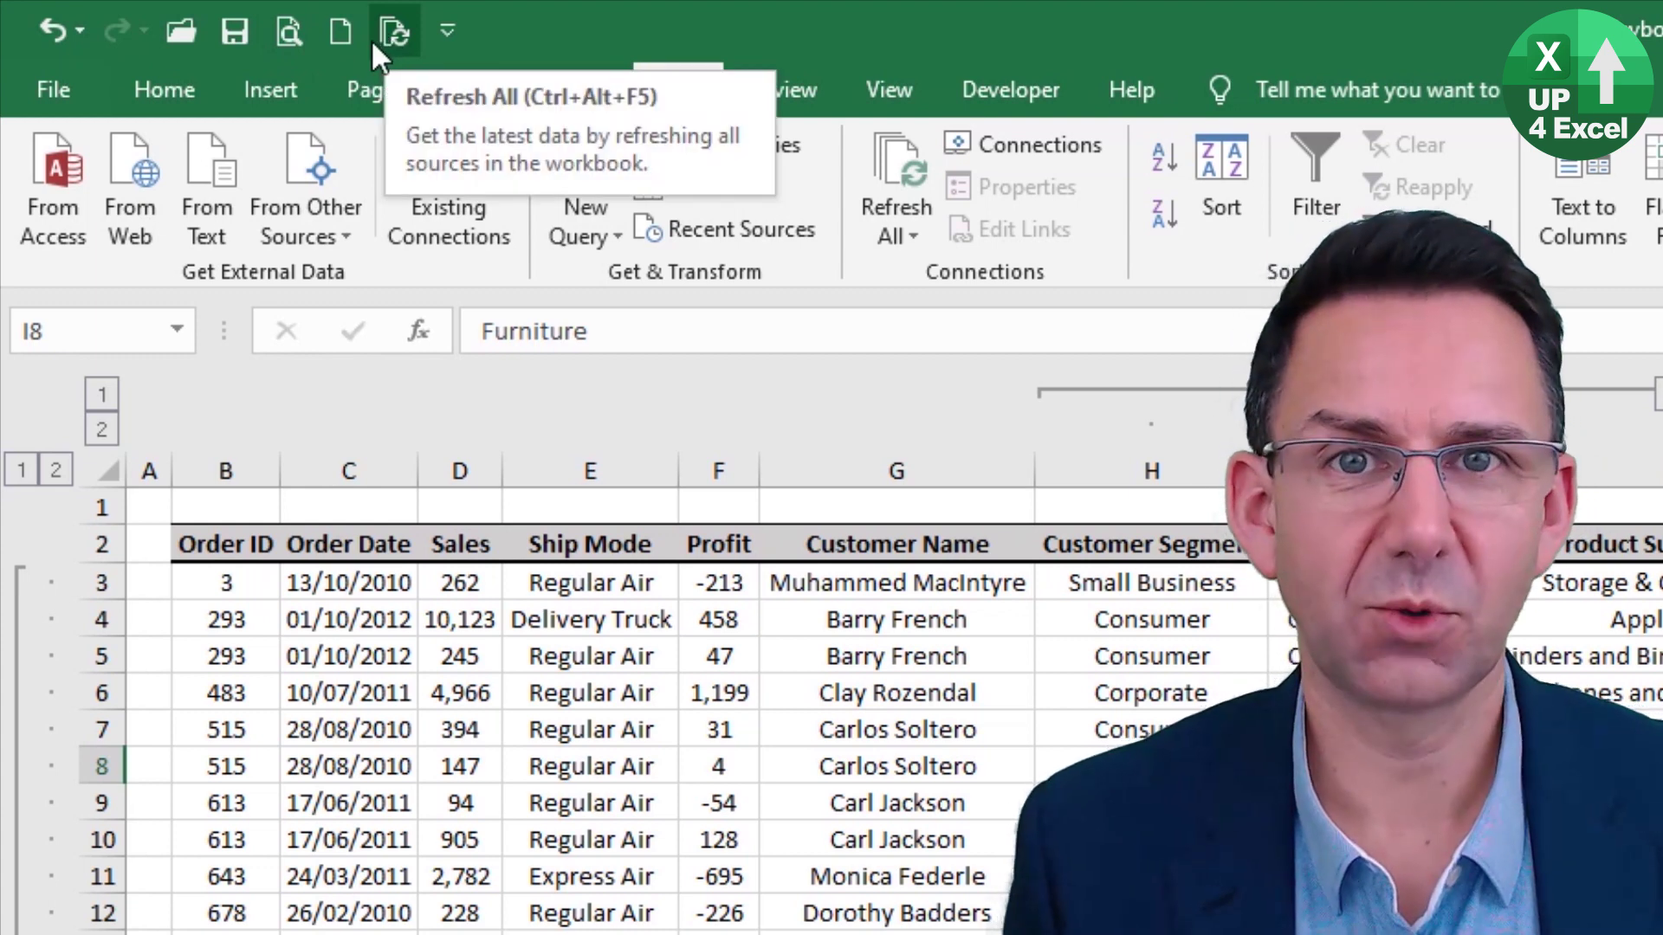
Select Profit cell F4 and open the settings for recording a new macro
click(726, 617)
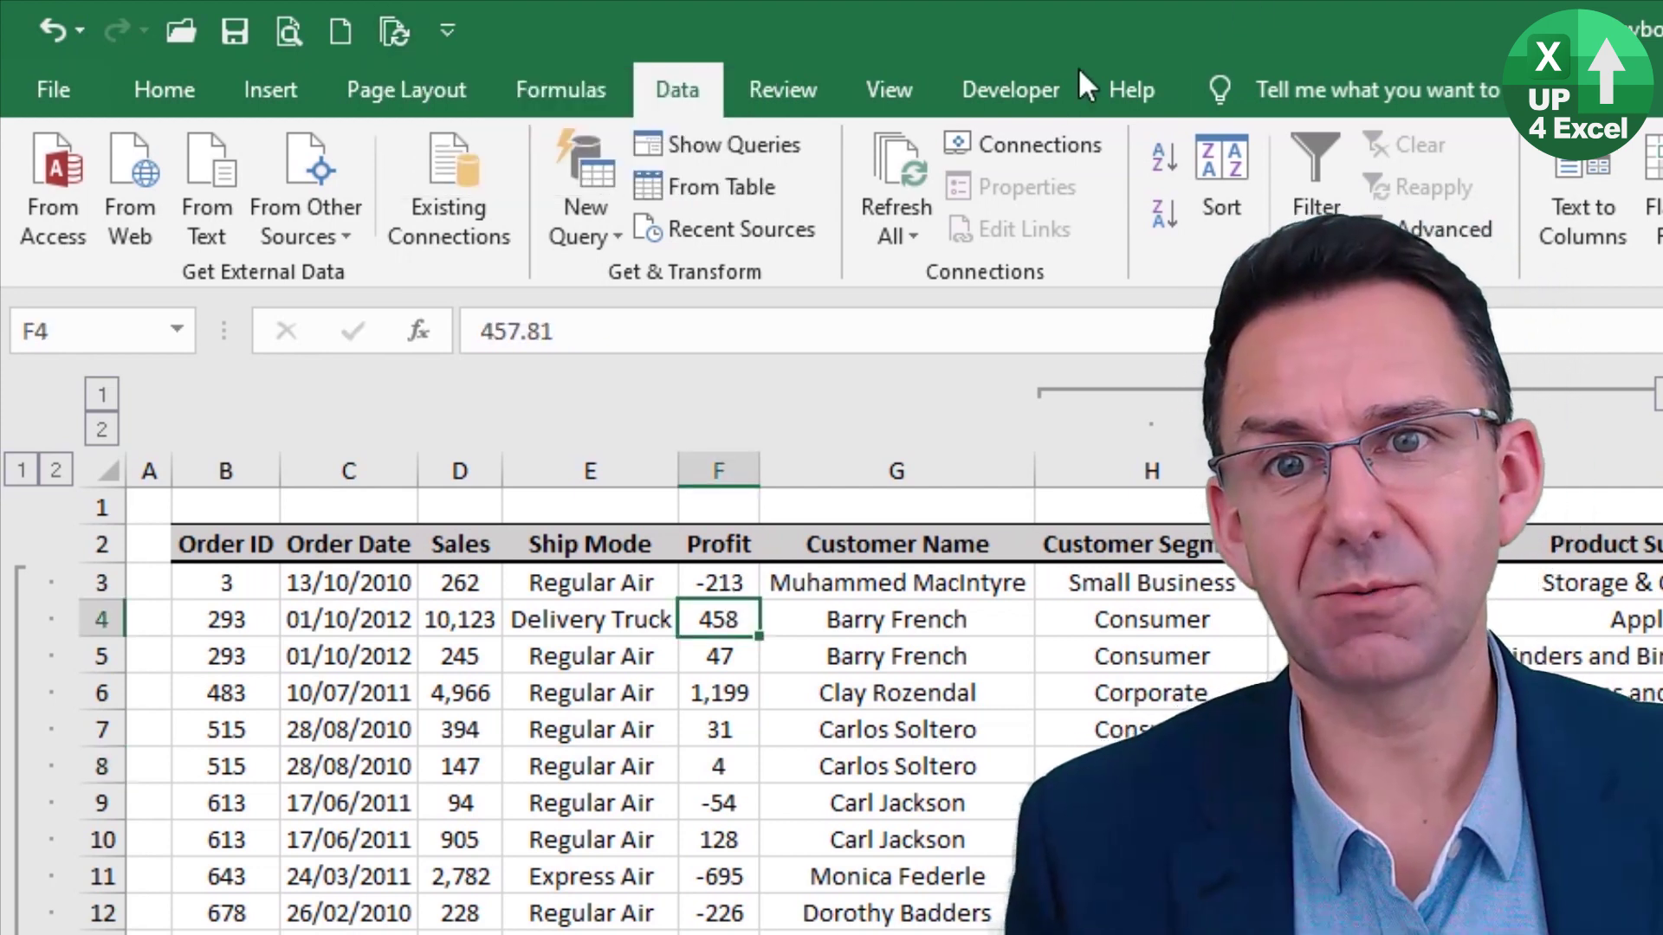
click(1048, 90)
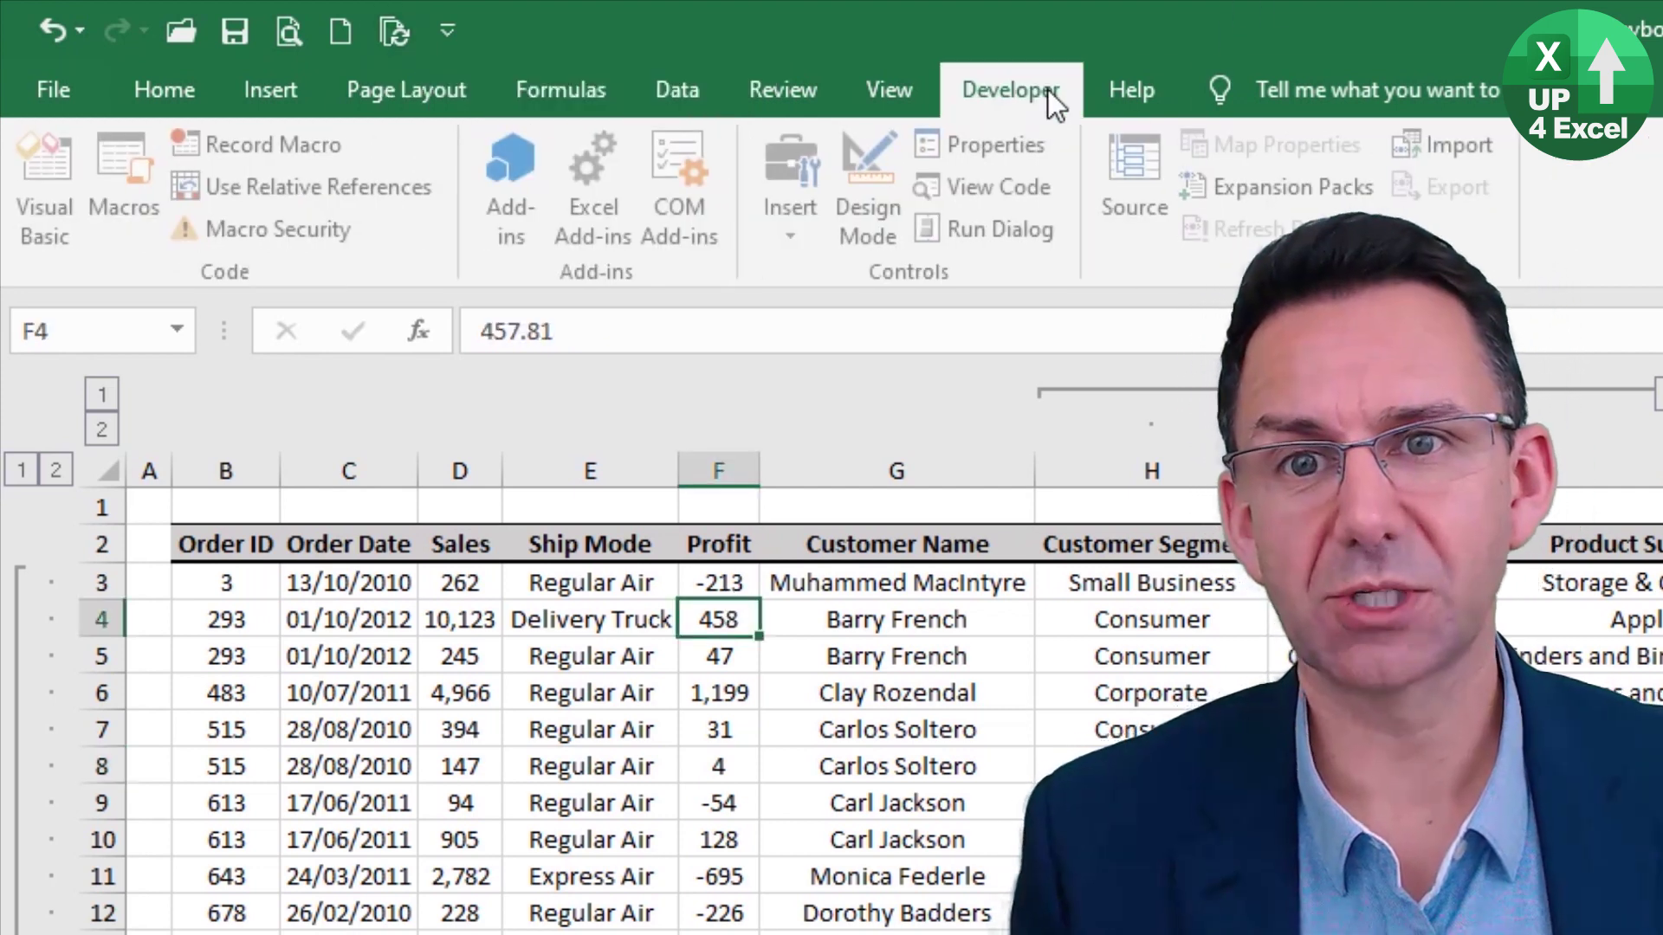
click(284, 156)
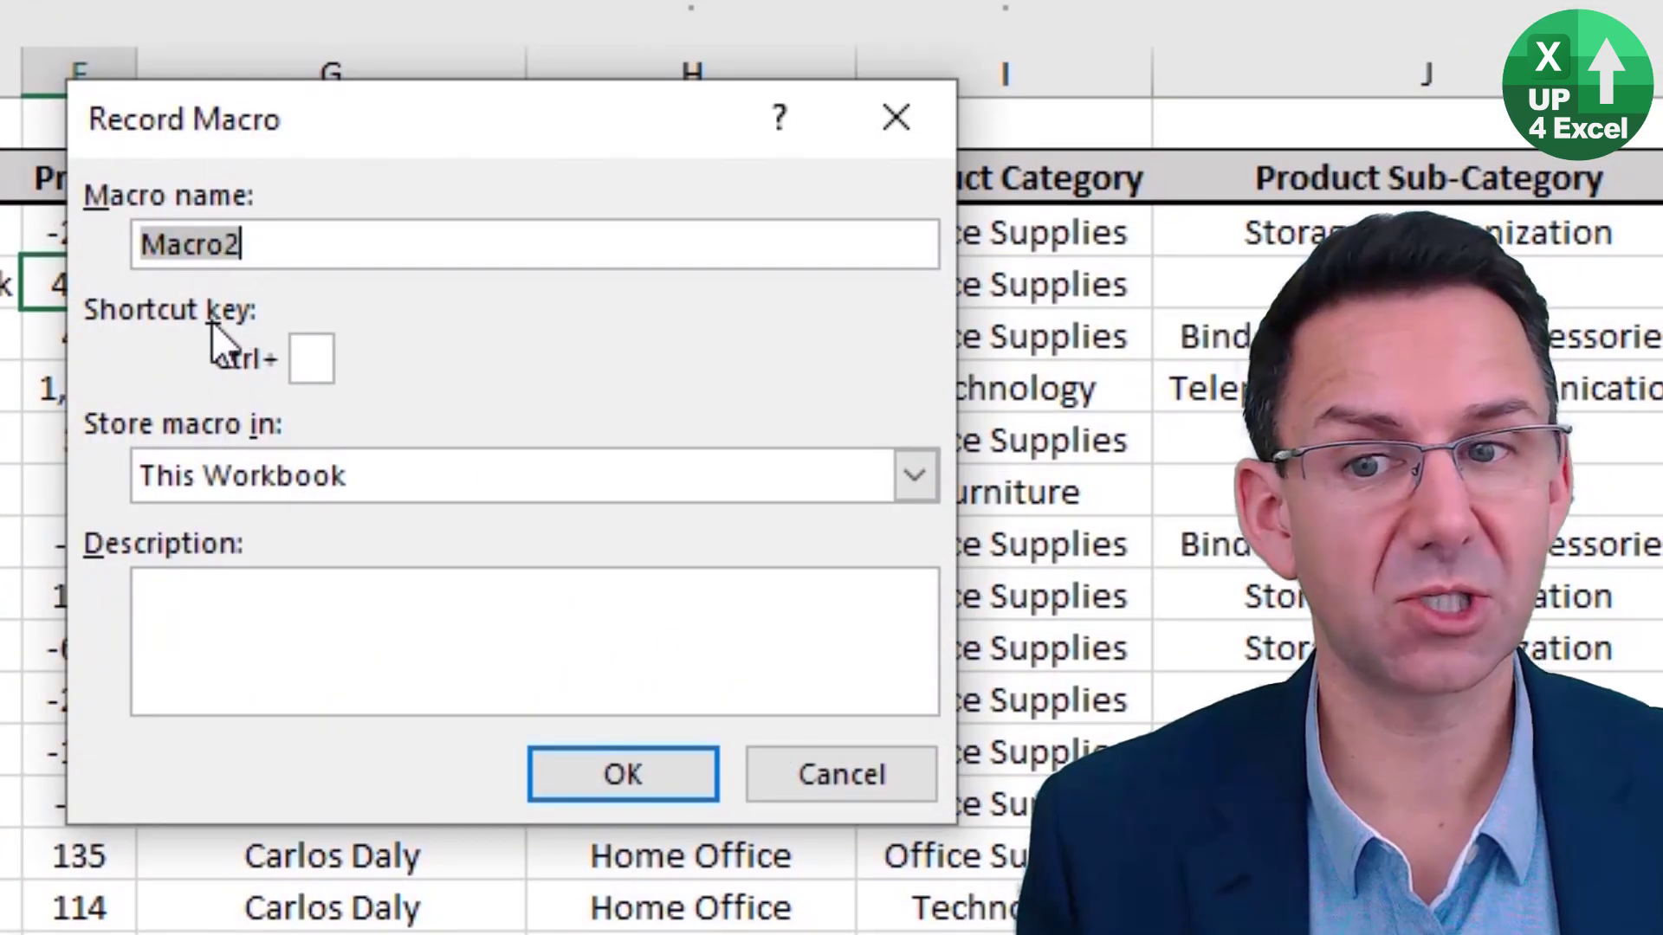
Try uppercase D and F as the new macro's shortcut key, and set it to lowercase f for Ctrl+f
click(314, 365)
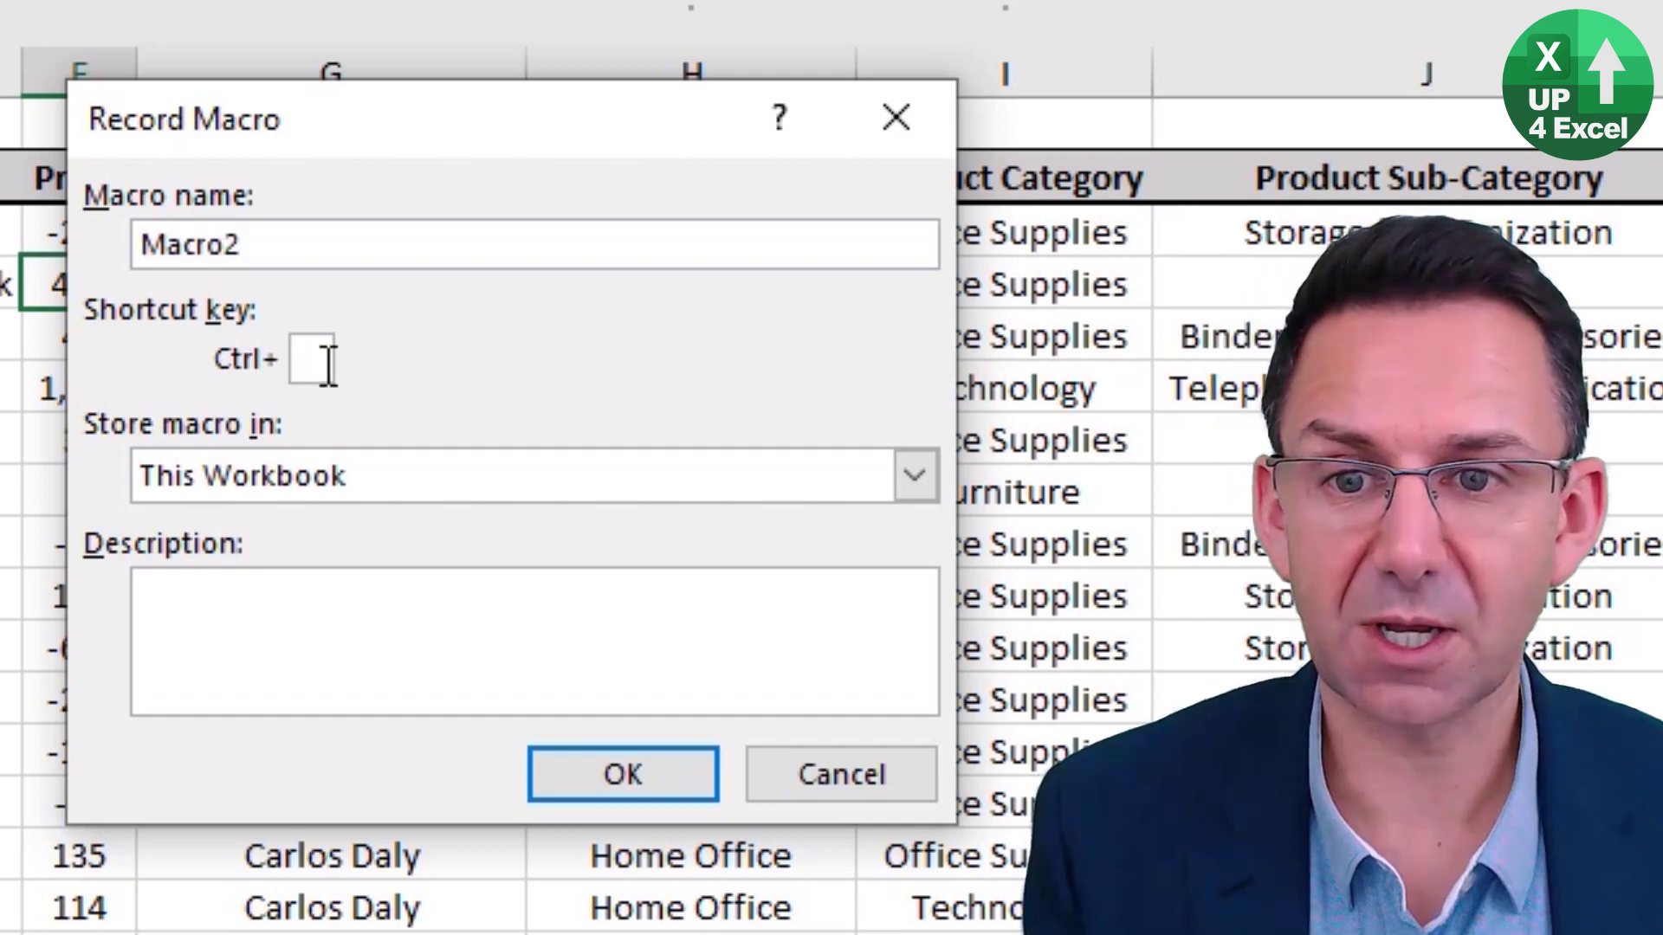
text(D)
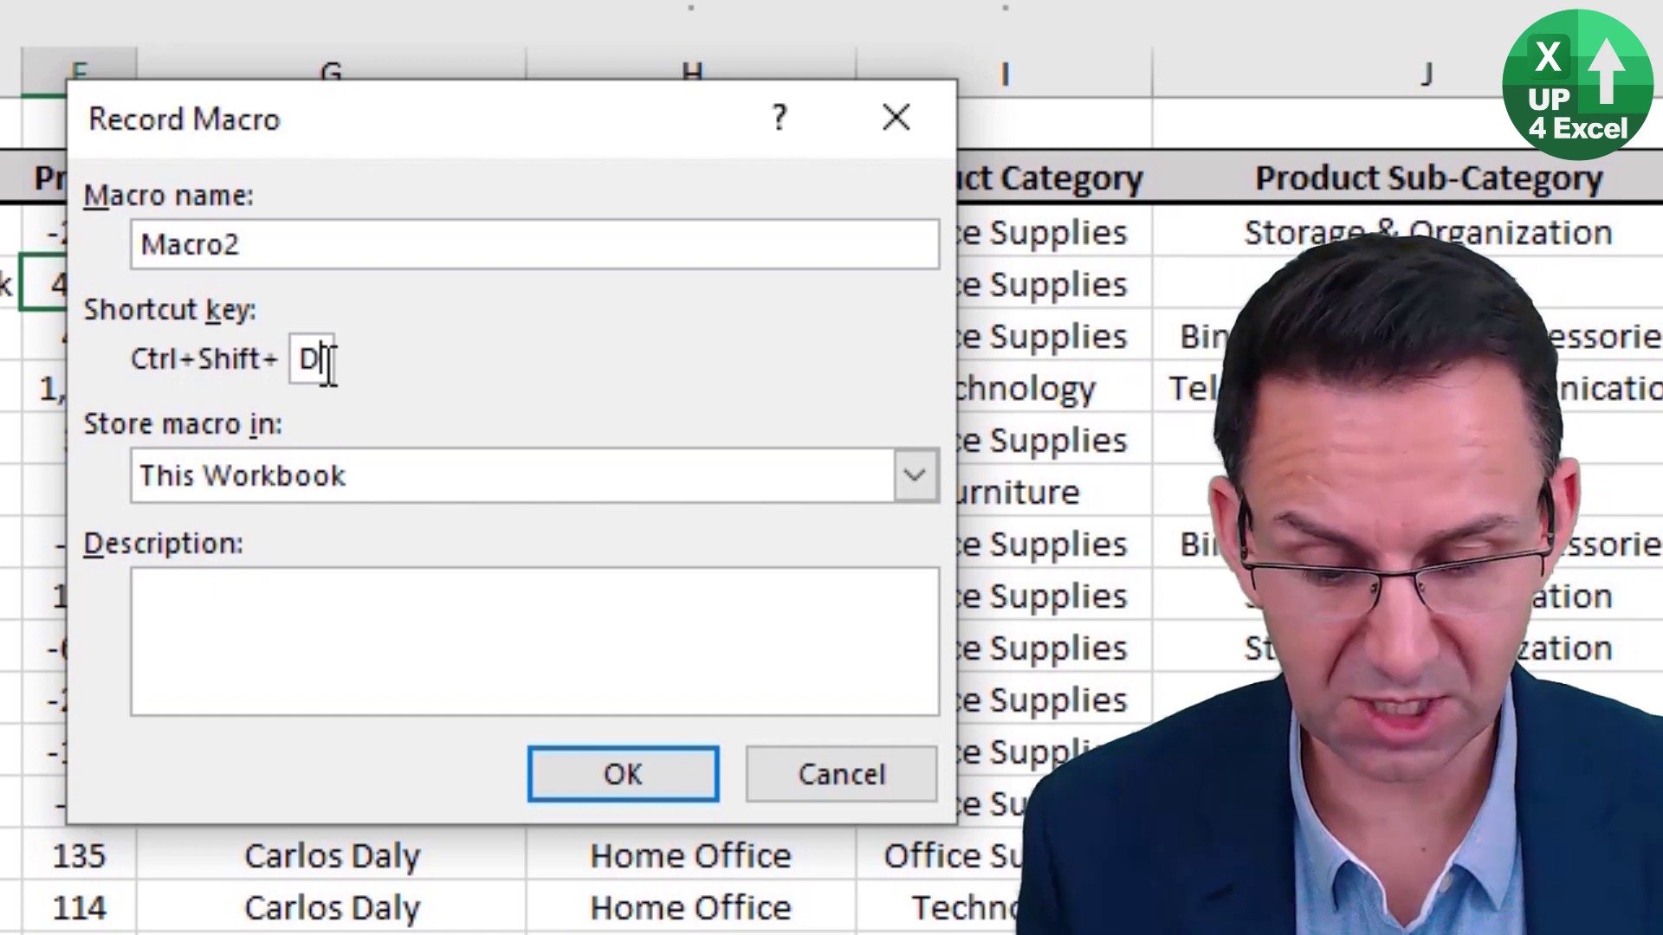
key(BackSpace)
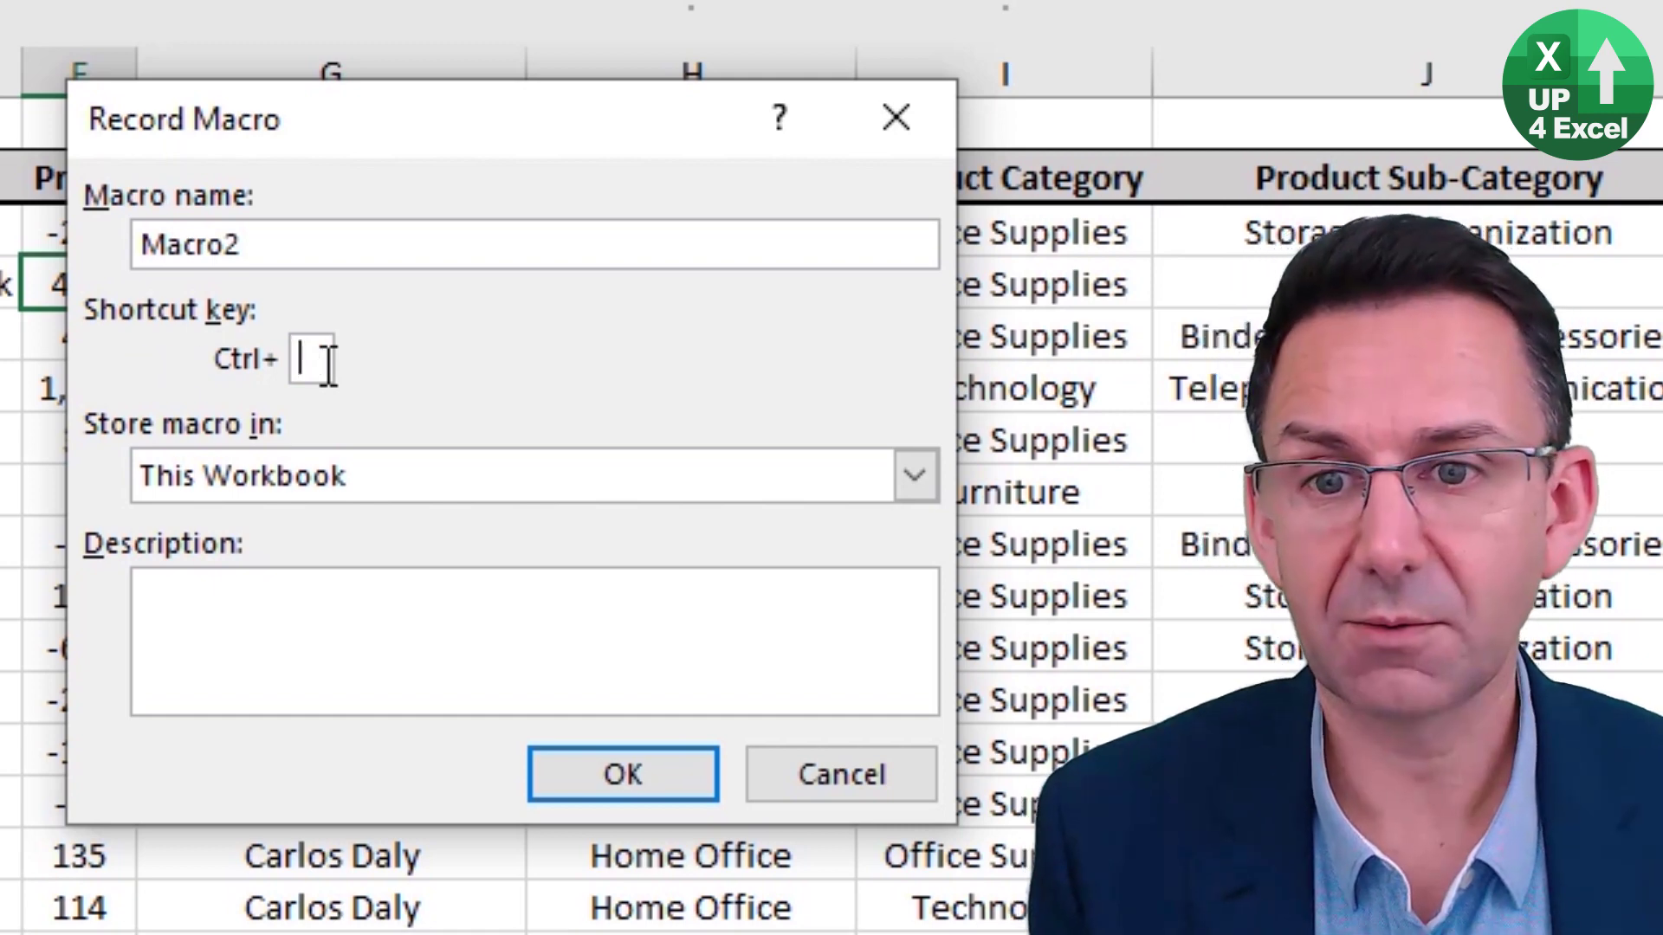
text(F)
key(BackSpace)
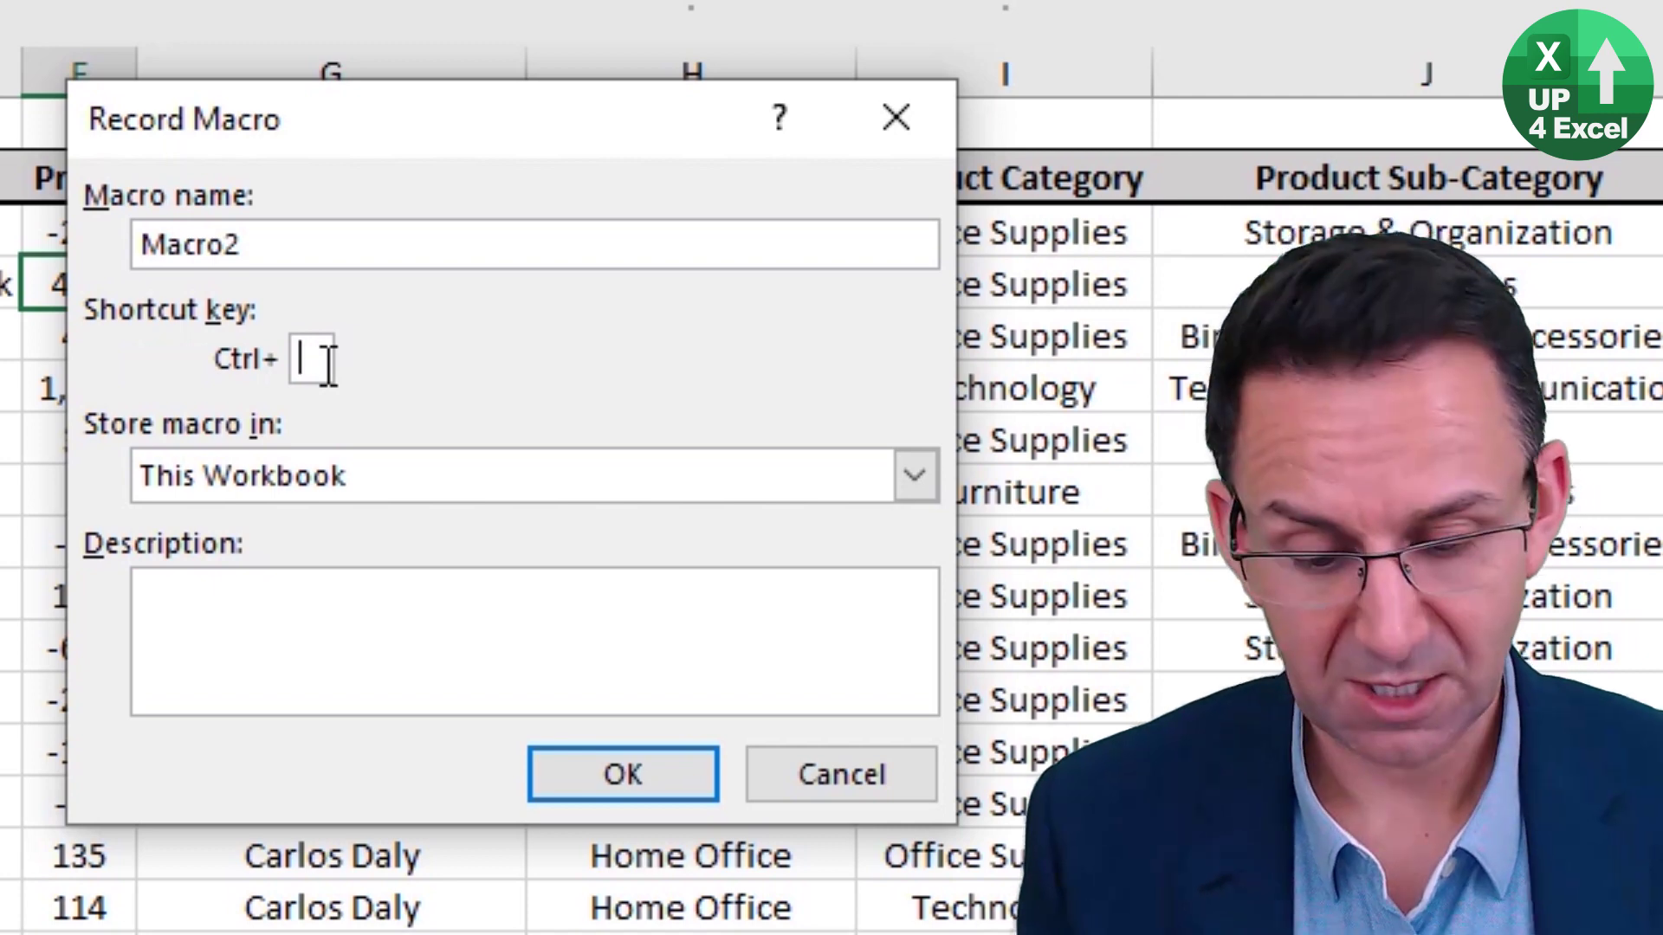
text(f)
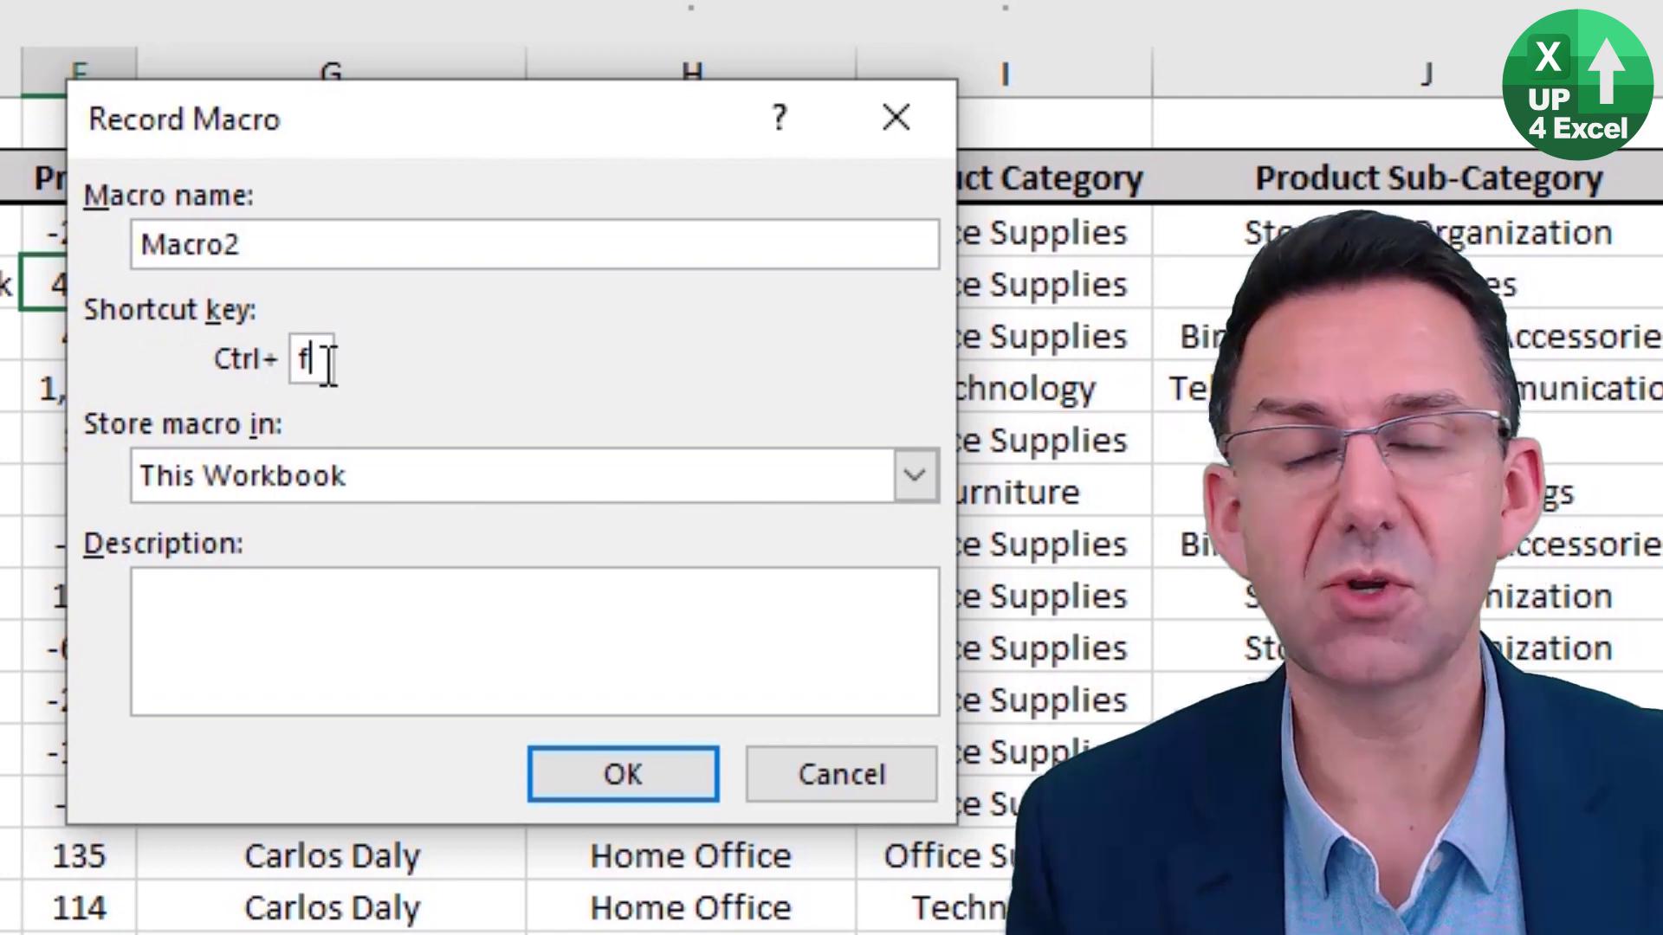